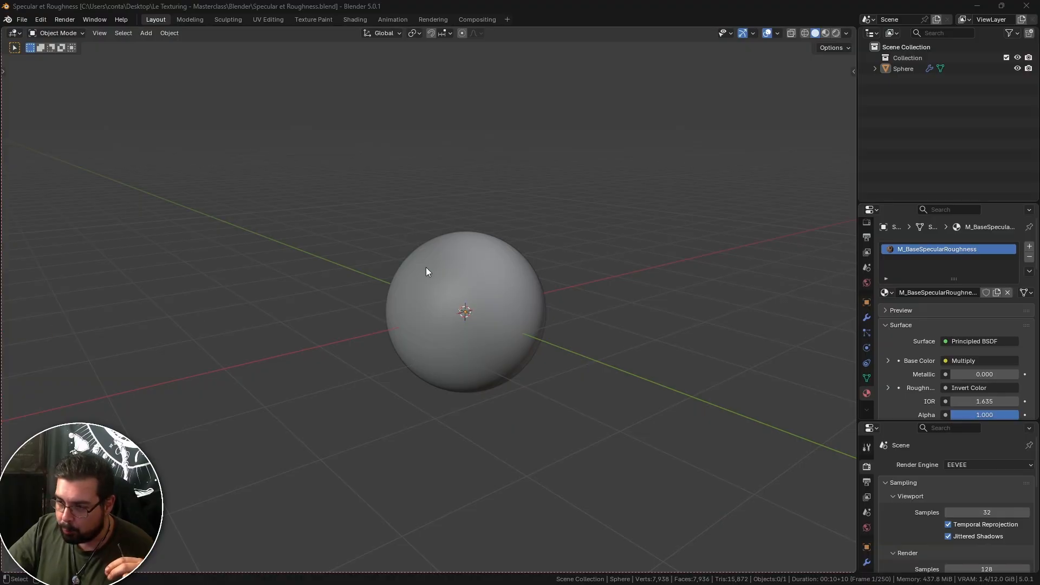
Step: Display the sphere in Material Preview shading and inspect its stone texture from several angles
{"action": "middle_click_drag", "start_coordinate": [450, 278], "coordinate": [444, 283]}
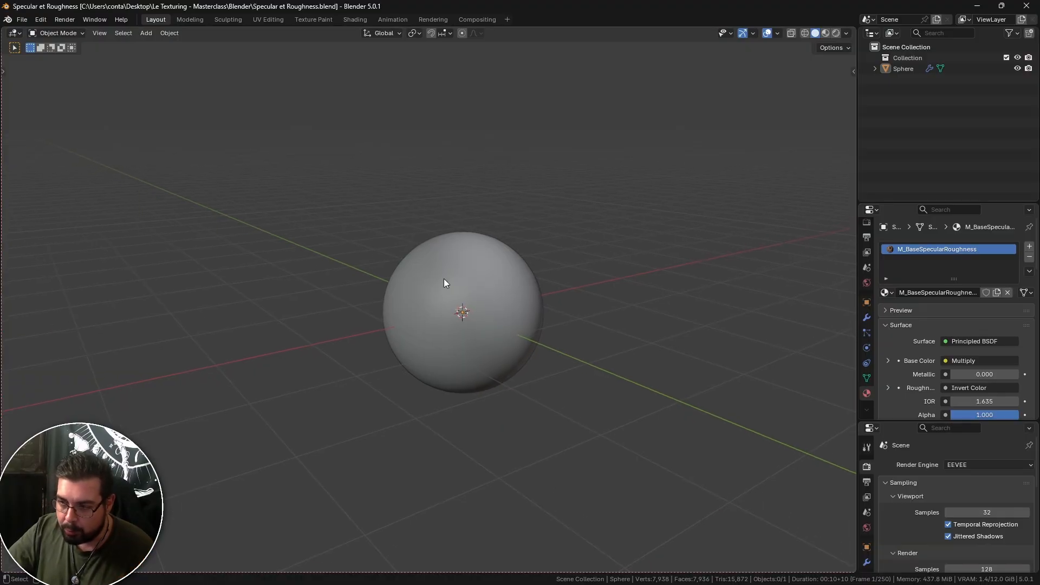
{"action": "left_click", "coordinate": [824, 33]}
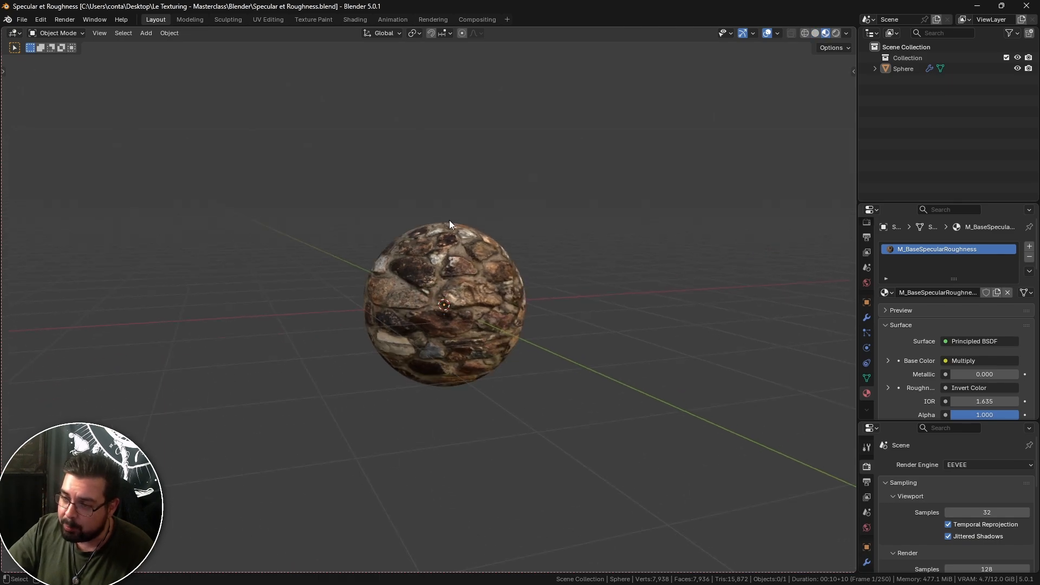
{"action": "scroll", "coordinate": [455, 254], "scroll_direction": "up", "scroll_amount": 3}
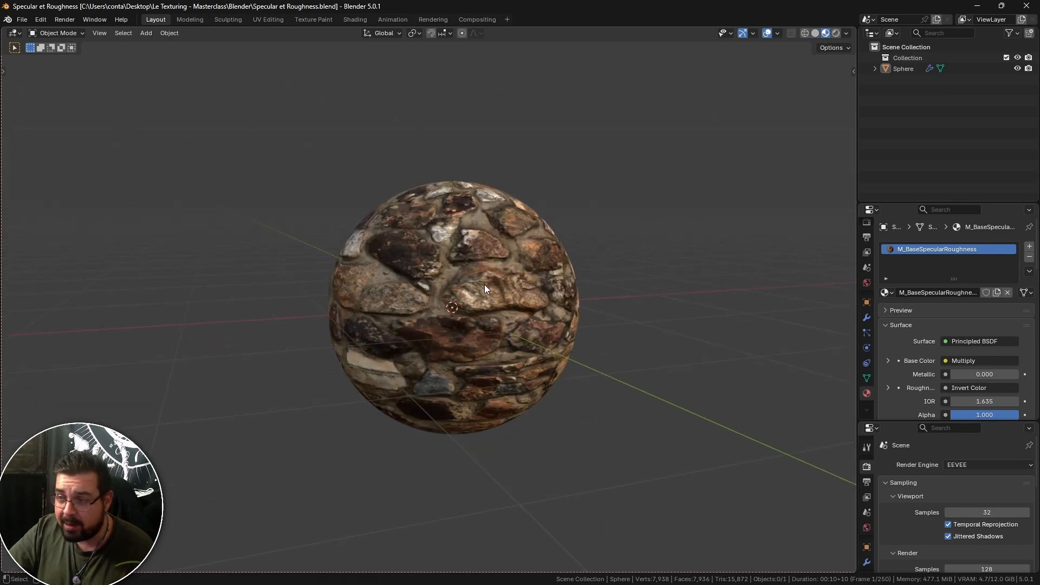
{"action": "middle_click_drag", "start_coordinate": [484, 285], "coordinate": [726, 97]}
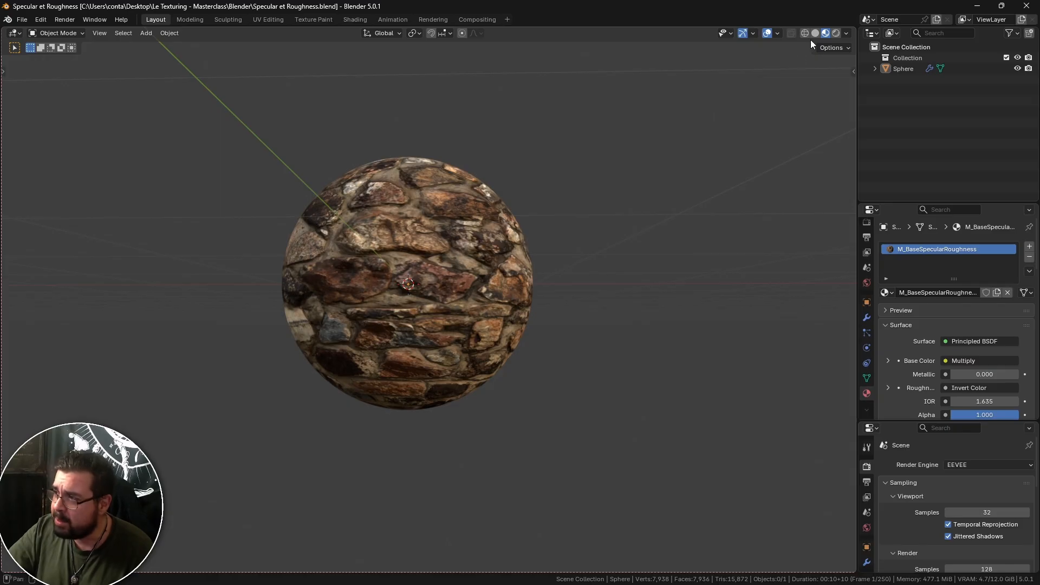
{"action": "middle_click_drag", "start_coordinate": [596, 157], "coordinate": [458, 255]}
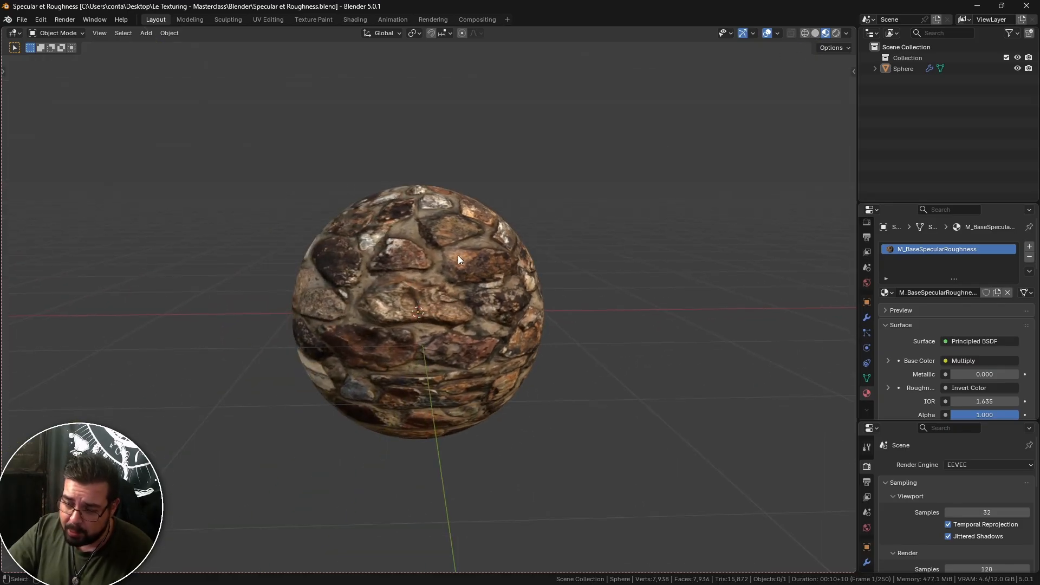
Step: Add a plane mesh and move it along the negative X axis until it is clear of the sphere
{"action": "left_click", "coordinate": [457, 255]}
{"action": "scroll", "coordinate": [457, 255], "scroll_direction": "down", "scroll_amount": 2}
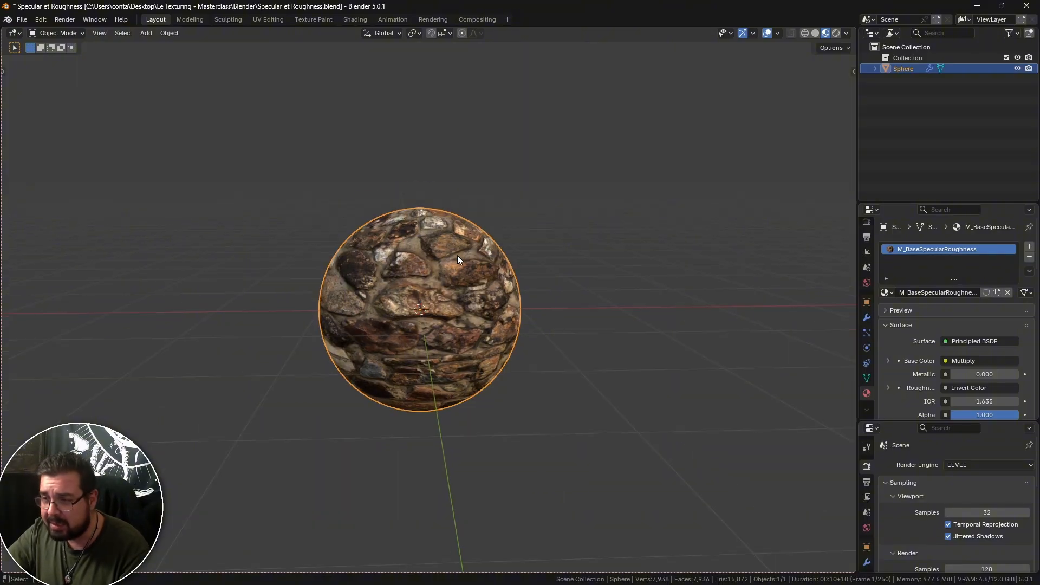
{"action": "key", "text": "shift+a"}
{"action": "mouse_move", "coordinate": [461, 268]}
{"action": "left_click", "coordinate": [506, 267]}
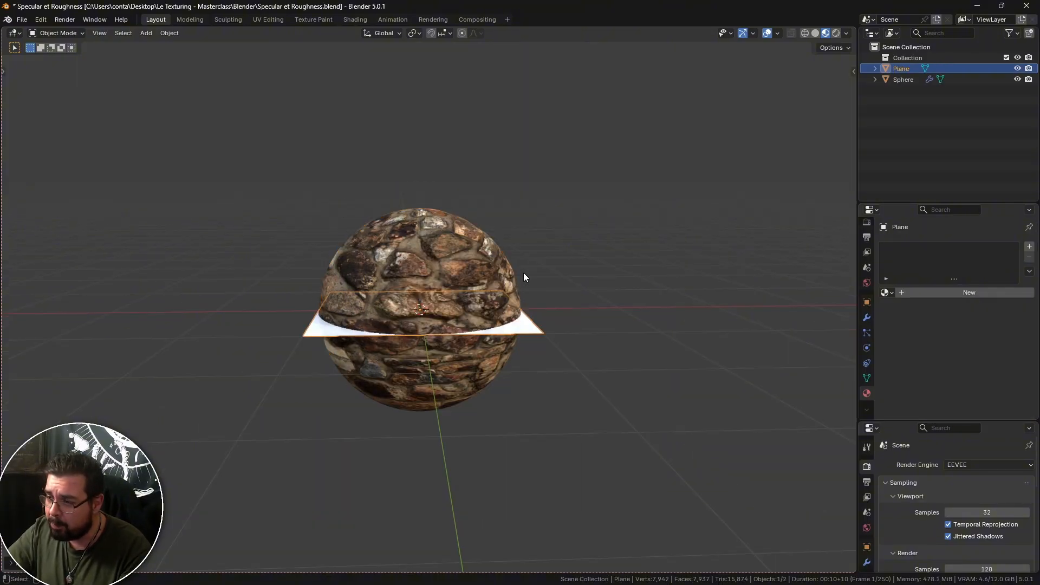
{"action": "middle_click_drag", "start_coordinate": [537, 261], "coordinate": [531, 271]}
{"action": "key", "text": "g"}
{"action": "key", "text": "x"}
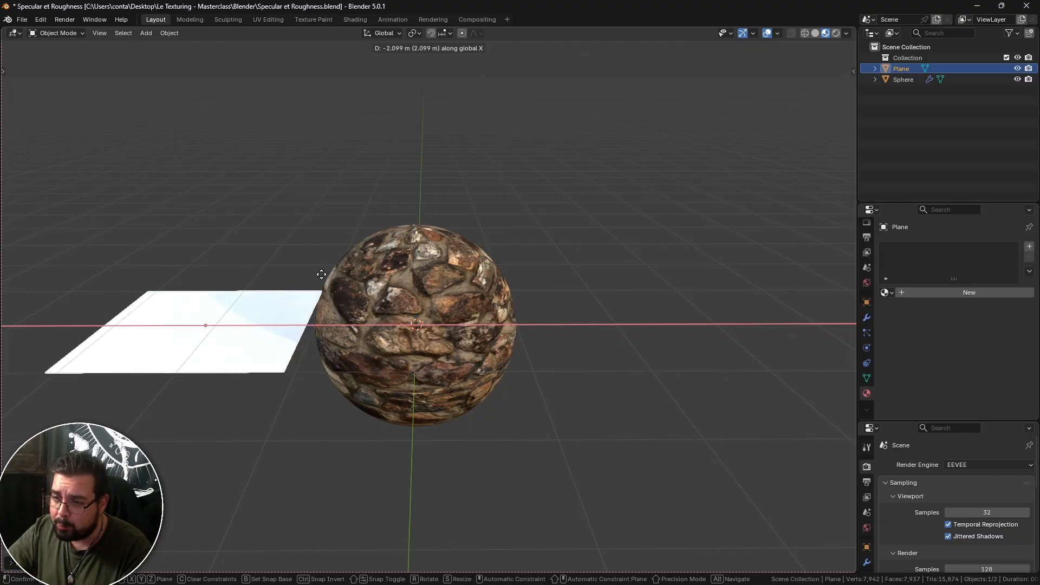
{"action": "left_click", "coordinate": [300, 284]}
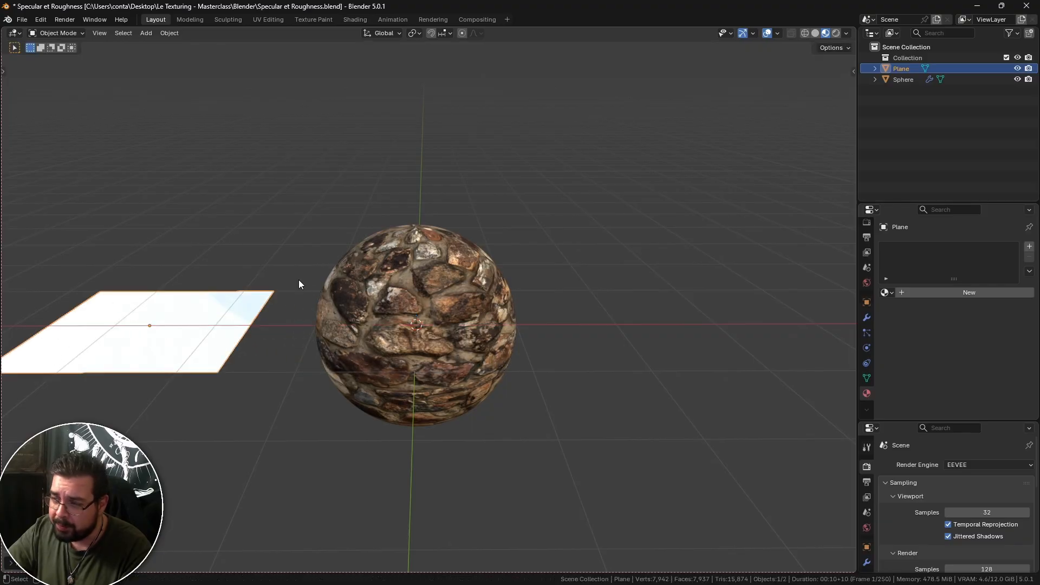
Step: Assign the existing M_BaseSpecularRoughness material to the plane and deselect all objects
{"action": "left_click", "coordinate": [886, 293]}
{"action": "left_click", "coordinate": [909, 312]}
{"action": "middle_click_drag", "start_coordinate": [317, 311], "coordinate": [438, 313], "text": "shift"}
{"action": "key", "text": "a"}
{"action": "key", "text": "a"}
{"action": "scroll", "coordinate": [373, 323], "scroll_direction": "down", "scroll_amount": 1}
{"action": "middle_click_drag", "start_coordinate": [368, 323], "coordinate": [703, 228]}
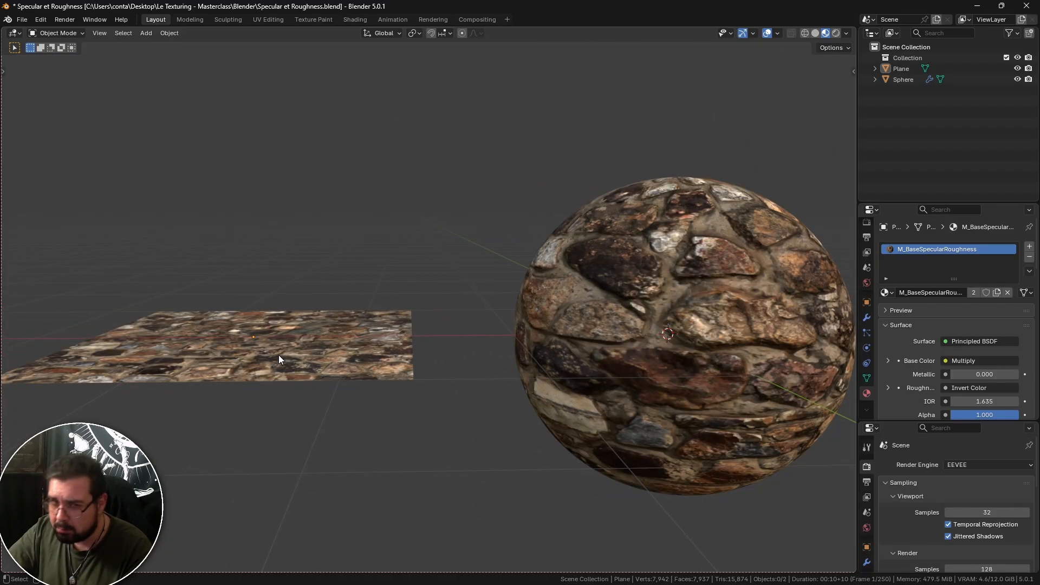
Step: Examine the plane's stone texture from above, close up, and at a grazing angle
{"action": "middle_click_drag", "start_coordinate": [278, 354], "coordinate": [369, 386]}
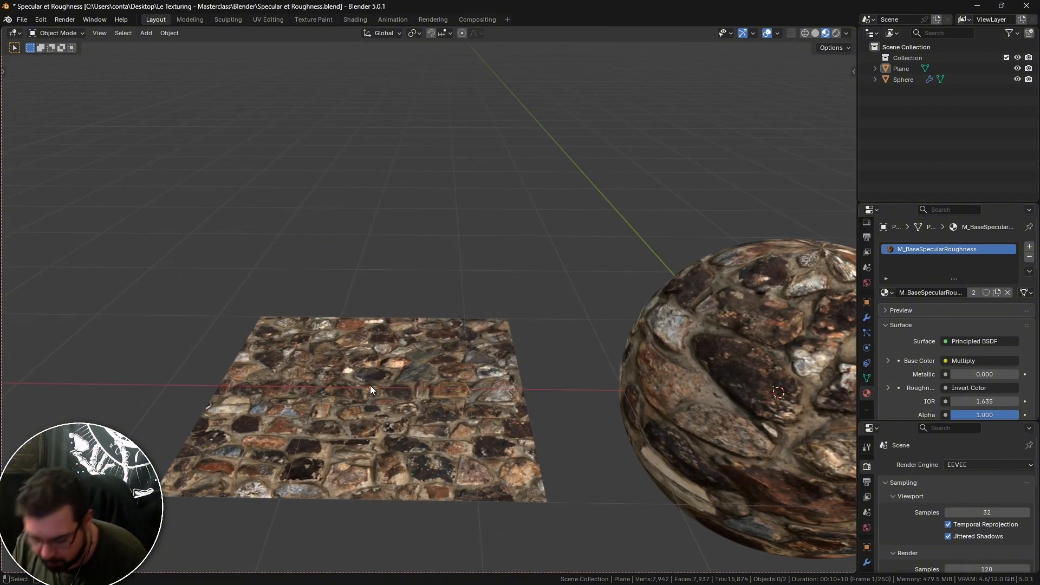
{"action": "left_click", "coordinate": [378, 413]}
{"action": "key", "text": "KP_8"}
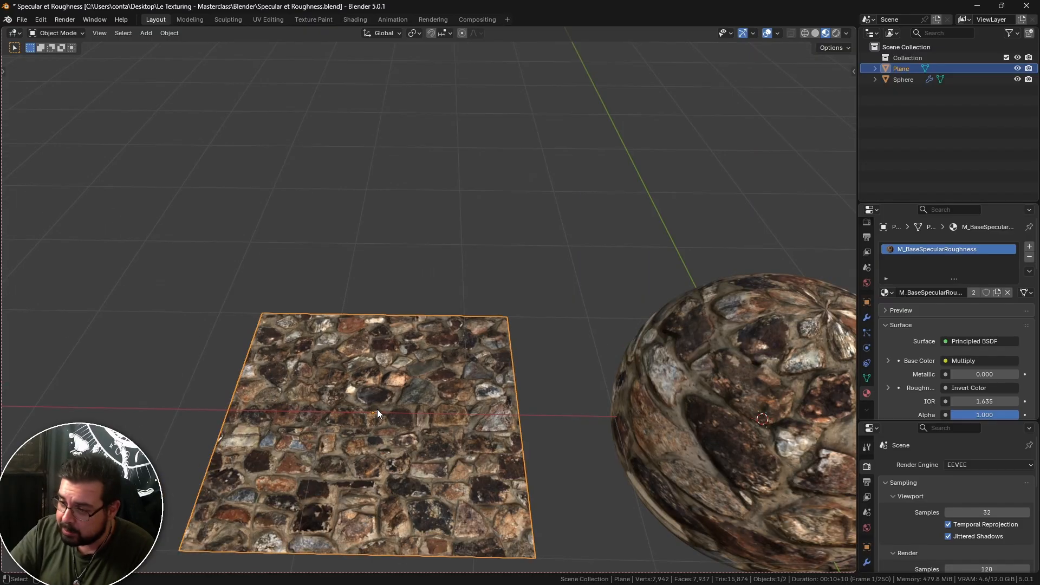
{"action": "key", "text": "KP_7"}
{"action": "middle_click_drag", "start_coordinate": [378, 409], "coordinate": [387, 235], "text": "ctrl"}
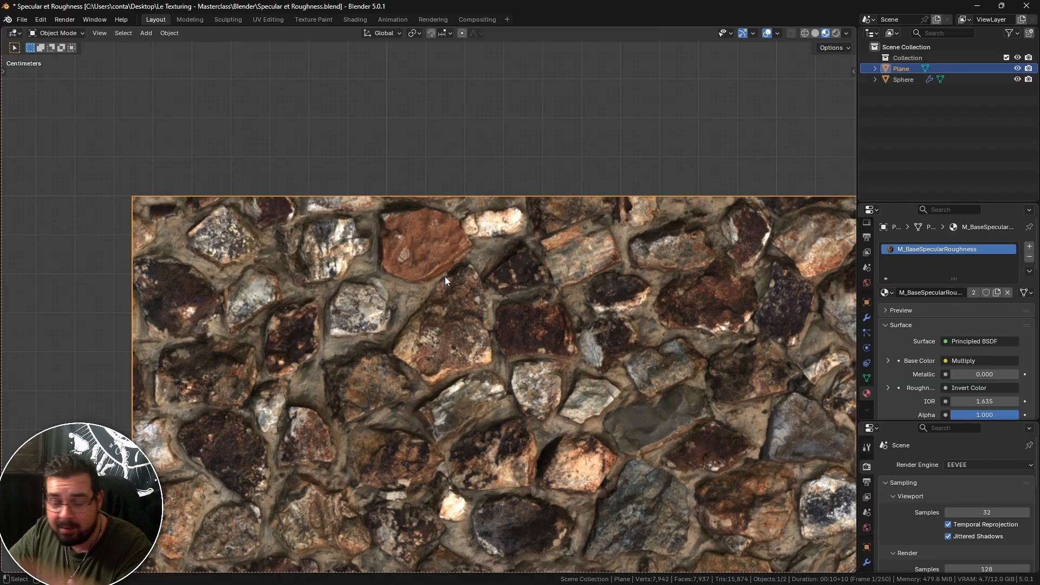
{"action": "scroll", "coordinate": [430, 290], "scroll_direction": "down", "scroll_amount": 5}
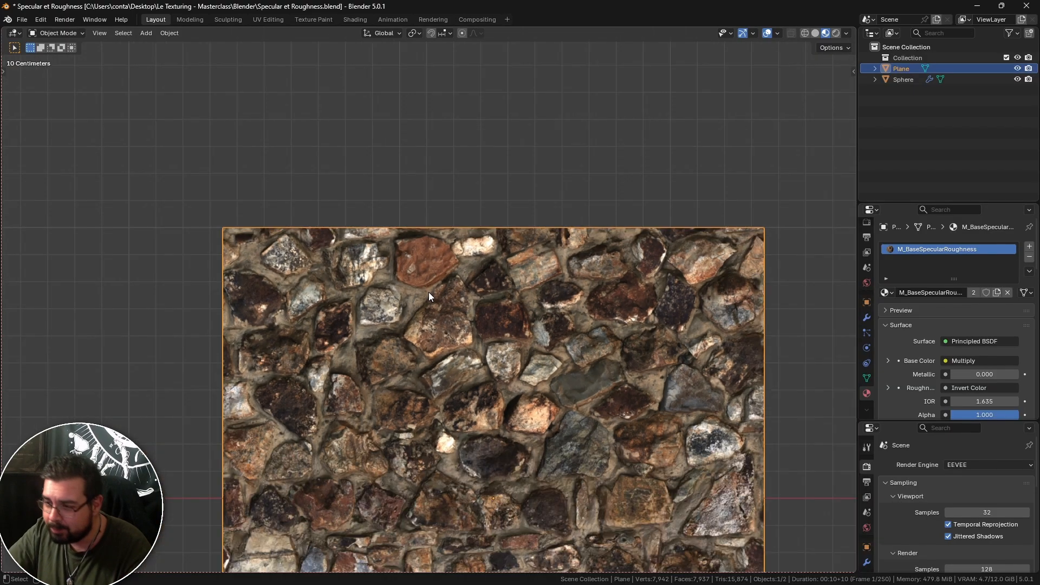
{"action": "middle_click_drag", "start_coordinate": [453, 339], "coordinate": [435, 297]}
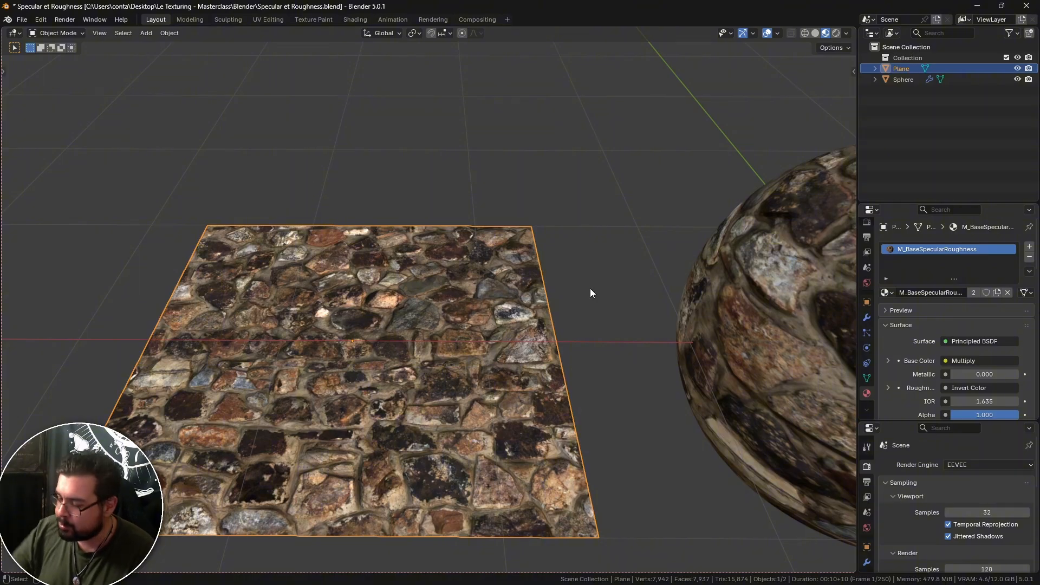
{"action": "middle_click_drag", "start_coordinate": [587, 292], "coordinate": [523, 289]}
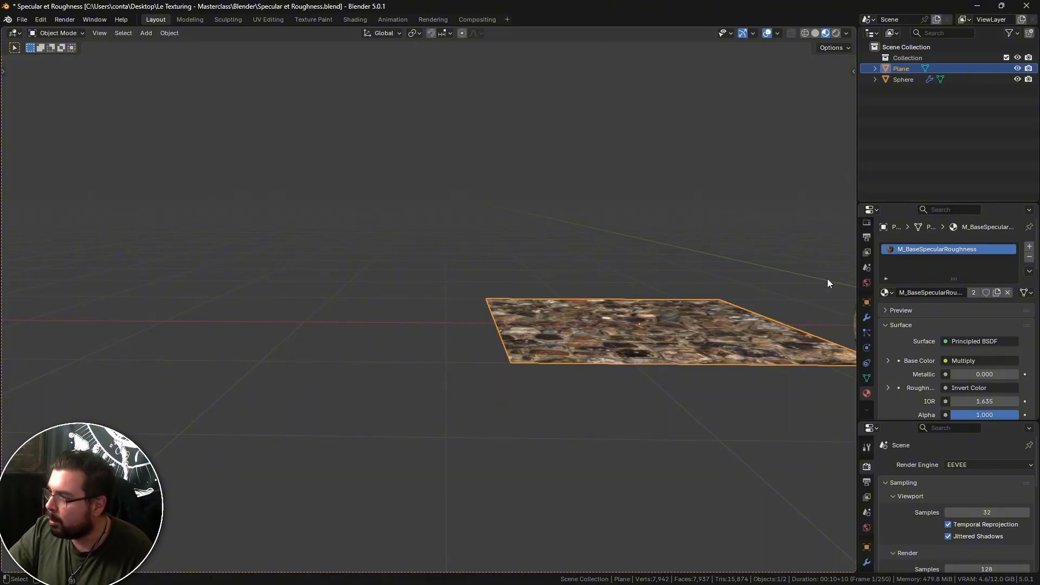
Step: Switch to the screen annotation tool and clear all the old handwritten notes
{"action": "key", "text": "super"}
{"action": "left_click", "coordinate": [917, 578]}
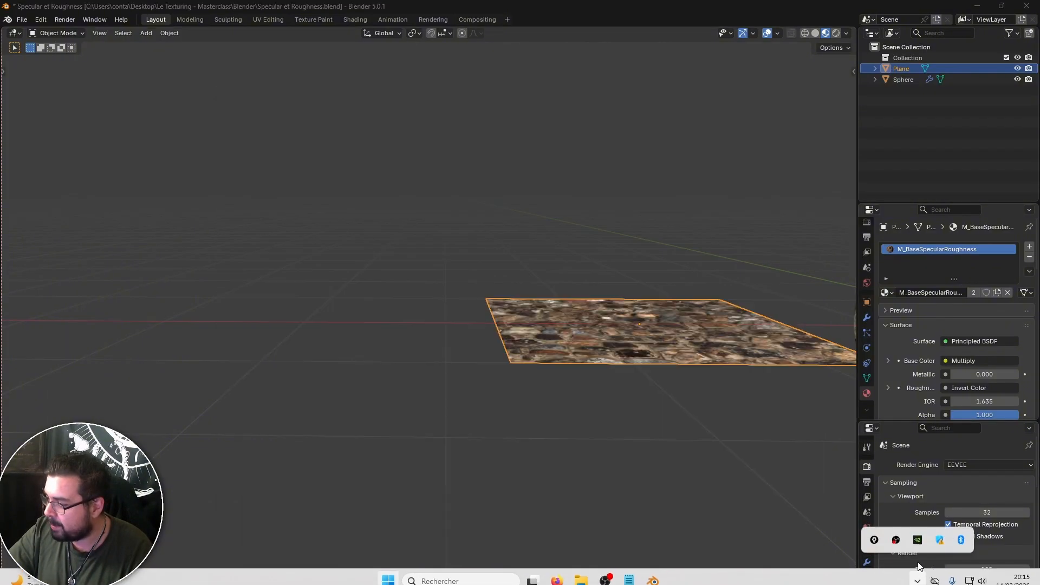
{"action": "left_click", "coordinate": [874, 539]}
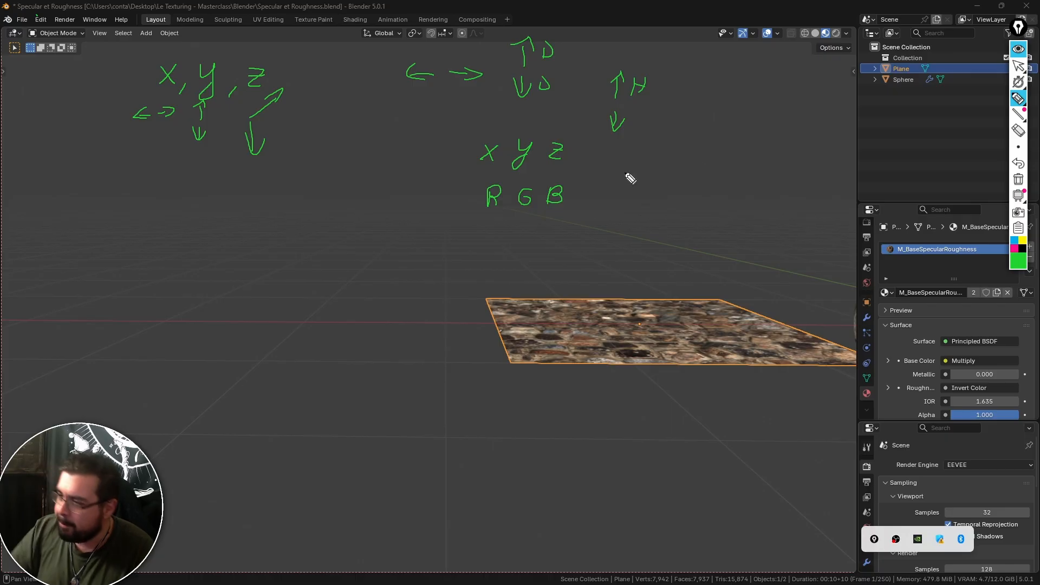
{"action": "left_click", "coordinate": [1018, 130]}
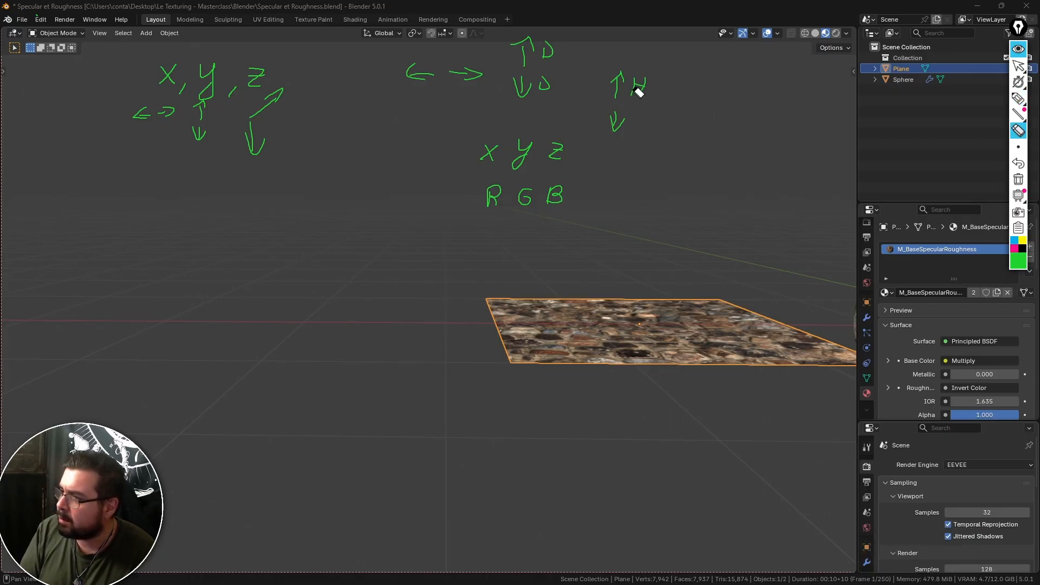
{"action": "left_click_drag", "start_coordinate": [632, 87], "coordinate": [640, 72]}
{"action": "left_click", "coordinate": [1018, 179]}
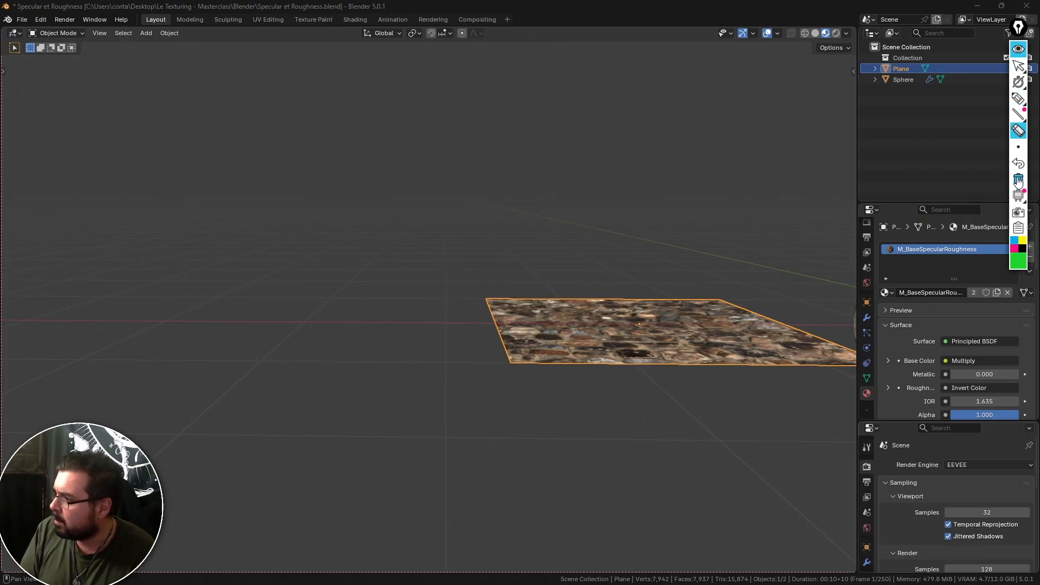
Step: Handwrite "Pierres" with an up arrow and, below it, "Mortier" with a down arrow and an equals sign
{"action": "left_click", "coordinate": [1018, 98]}
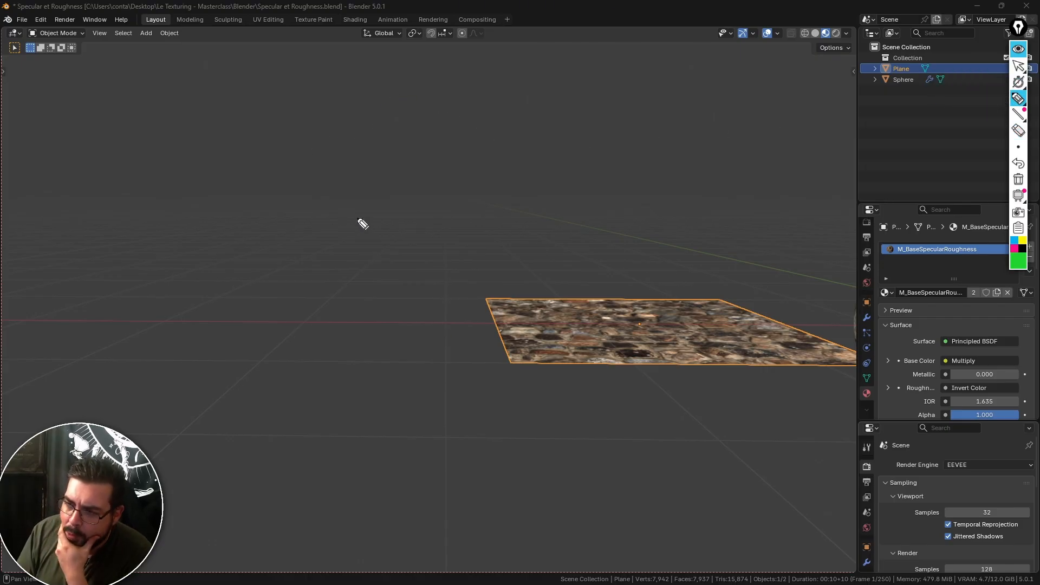
{"action": "mouse_move", "coordinate": [165, 114]}
{"action": "left_mouse_down"}
{"action": "mouse_move", "coordinate": [169, 103]}
{"action": "mouse_move", "coordinate": [230, 127]}
{"action": "left_mouse_up"}
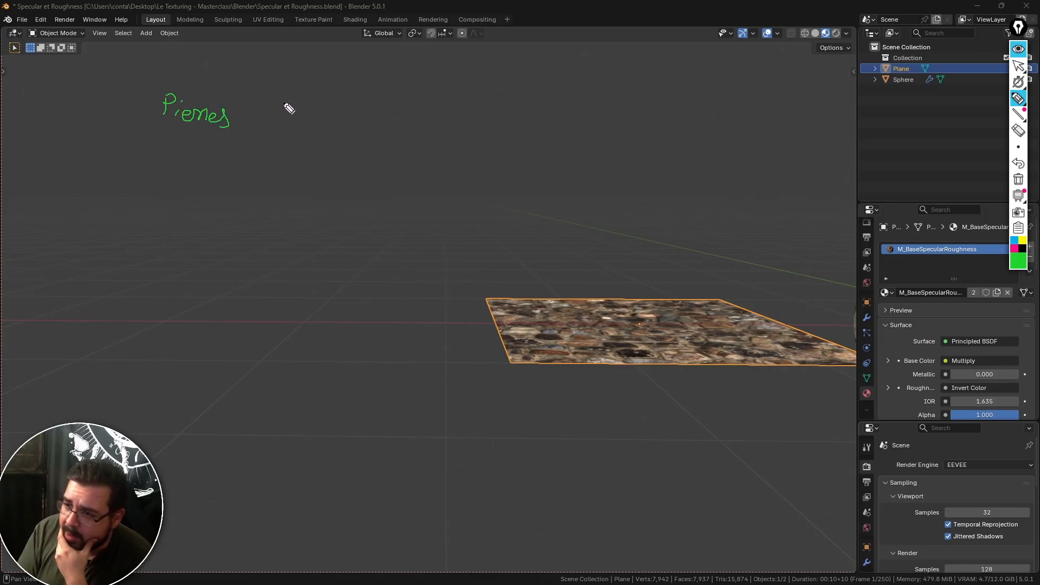
{"action": "mouse_move", "coordinate": [284, 91]}
{"action": "left_mouse_down"}
{"action": "mouse_move", "coordinate": [283, 110]}
{"action": "mouse_move", "coordinate": [287, 81]}
{"action": "mouse_move", "coordinate": [289, 98]}
{"action": "left_mouse_up"}
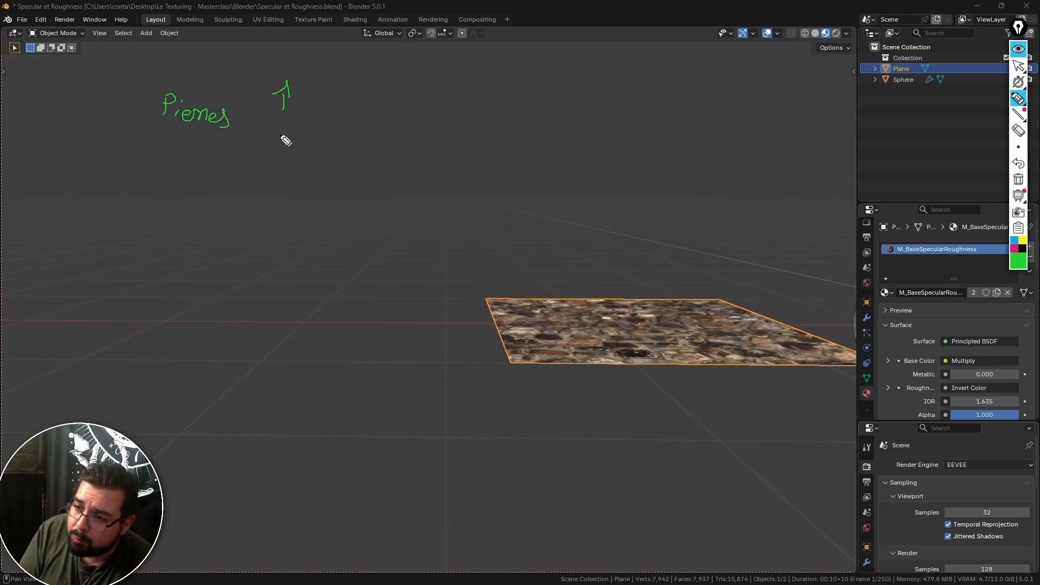
{"action": "mouse_move", "coordinate": [277, 135]}
{"action": "left_mouse_down"}
{"action": "mouse_move", "coordinate": [279, 156]}
{"action": "mouse_move", "coordinate": [291, 142]}
{"action": "left_mouse_up"}
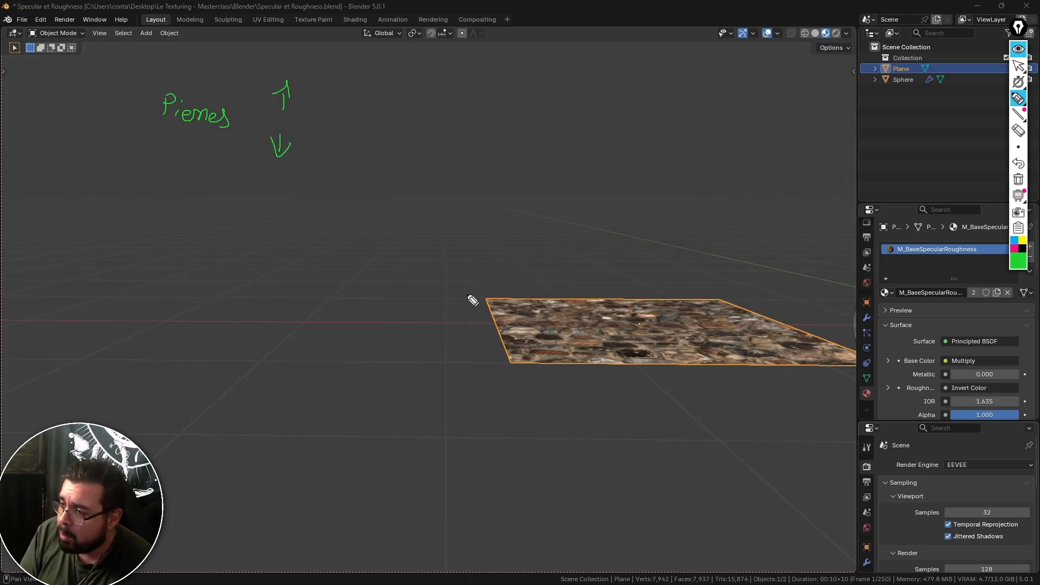
{"action": "mouse_move", "coordinate": [155, 155]}
{"action": "left_mouse_down"}
{"action": "mouse_move", "coordinate": [168, 142]}
{"action": "mouse_move", "coordinate": [190, 162]}
{"action": "mouse_move", "coordinate": [222, 162]}
{"action": "left_mouse_up"}
{"action": "left_click_drag", "start_coordinate": [304, 150], "coordinate": [319, 158]}
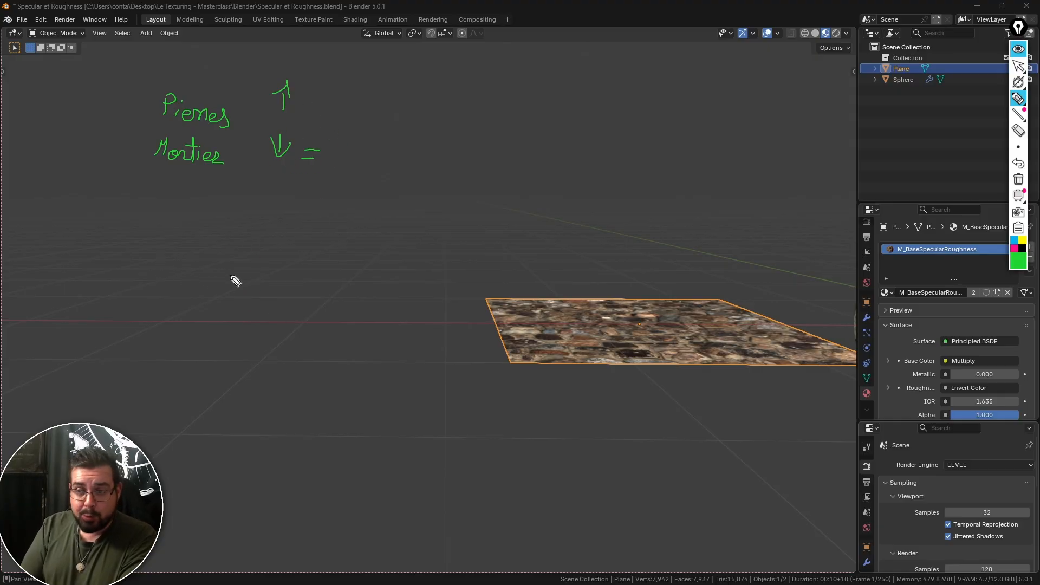
Step: Handwrite a value scale below the notes: 0 labelled "Noir", 0,5 labelled "Gris" and 1 labelled "Blanc"
{"action": "left_click_drag", "start_coordinate": [209, 260], "coordinate": [209, 260]}
{"action": "mouse_move", "coordinate": [162, 297]}
{"action": "left_mouse_down"}
{"action": "mouse_move", "coordinate": [175, 278]}
{"action": "mouse_move", "coordinate": [193, 301]}
{"action": "left_mouse_up"}
{"action": "left_click", "coordinate": [192, 286]}
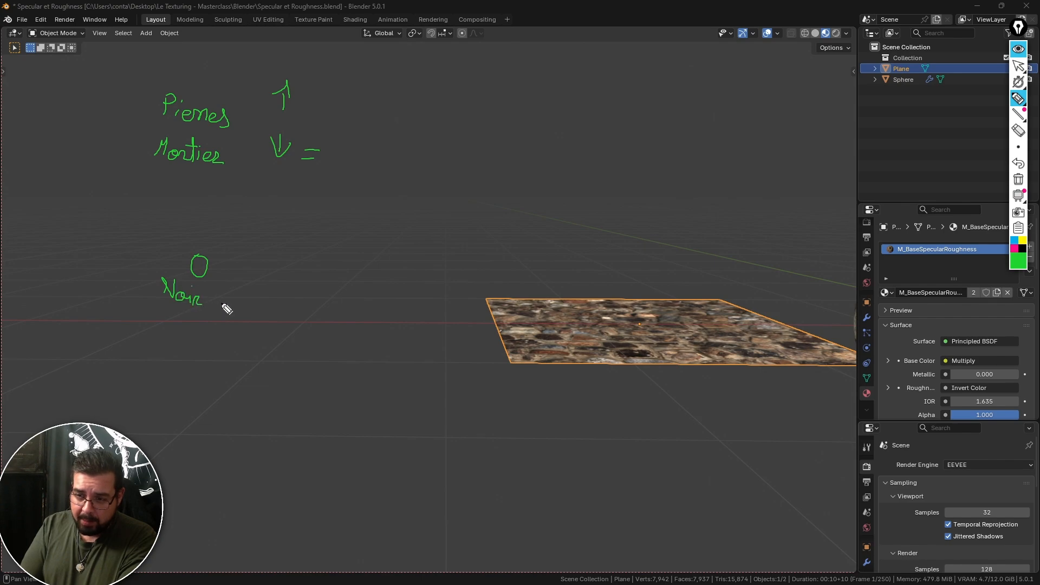
{"action": "mouse_move", "coordinate": [262, 260]}
{"action": "left_mouse_down"}
{"action": "mouse_move", "coordinate": [272, 283]}
{"action": "mouse_move", "coordinate": [282, 277]}
{"action": "left_mouse_up"}
{"action": "left_click_drag", "start_coordinate": [284, 259], "coordinate": [293, 259]}
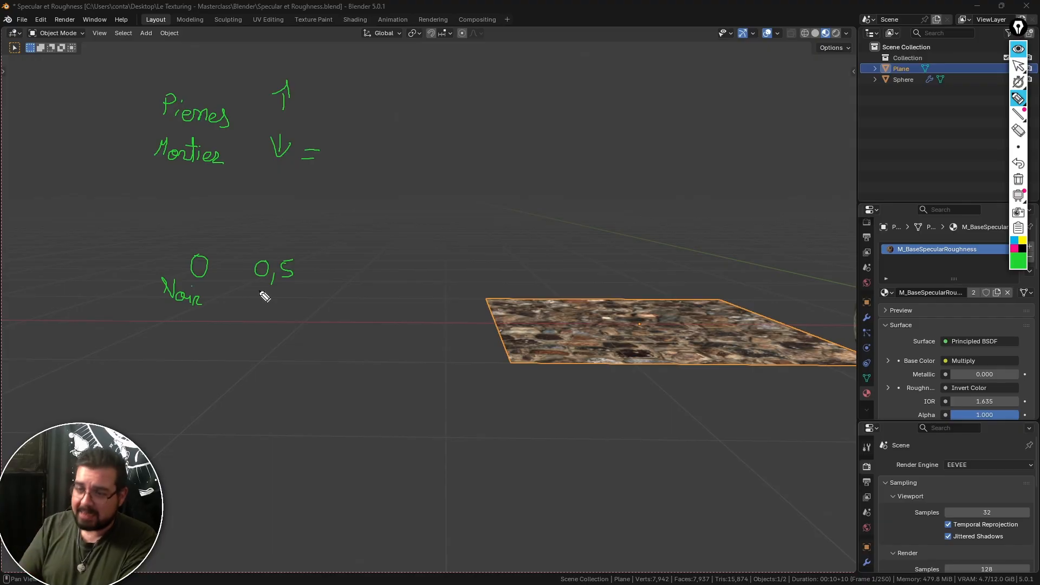
{"action": "mouse_move", "coordinate": [263, 296]}
{"action": "left_mouse_down"}
{"action": "mouse_move", "coordinate": [259, 309]}
{"action": "mouse_move", "coordinate": [288, 317]}
{"action": "left_mouse_up"}
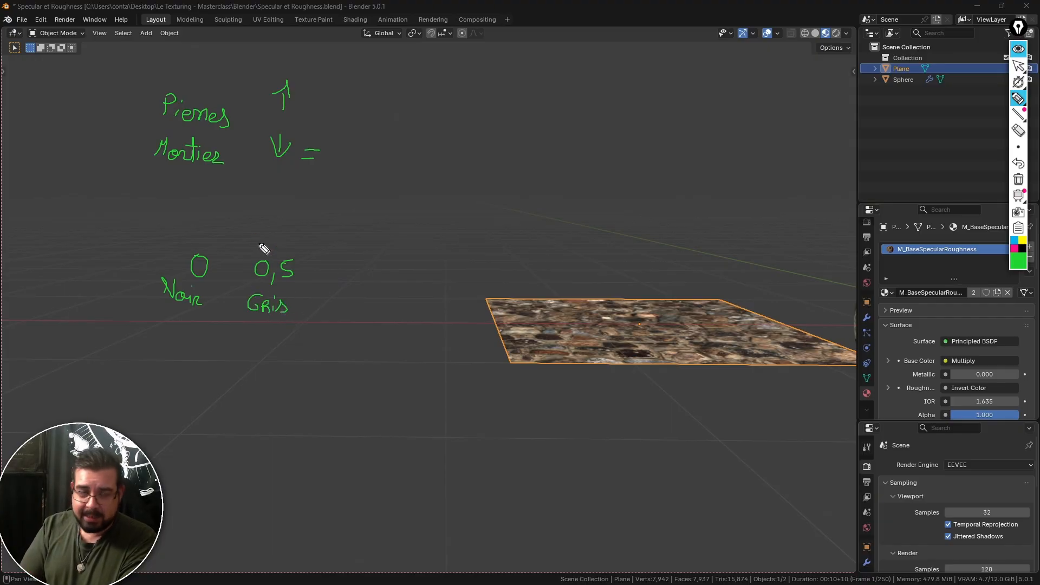
{"action": "mouse_move", "coordinate": [334, 262]}
{"action": "left_mouse_down"}
{"action": "mouse_move", "coordinate": [335, 275]}
{"action": "mouse_move", "coordinate": [334, 259]}
{"action": "left_mouse_up"}
{"action": "mouse_move", "coordinate": [319, 294]}
{"action": "left_mouse_down"}
{"action": "mouse_move", "coordinate": [318, 310]}
{"action": "mouse_move", "coordinate": [329, 304]}
{"action": "mouse_move", "coordinate": [317, 310]}
{"action": "left_mouse_up"}
{"action": "mouse_move", "coordinate": [328, 309]}
{"action": "left_mouse_down"}
{"action": "mouse_move", "coordinate": [342, 284]}
{"action": "mouse_move", "coordinate": [337, 308]}
{"action": "mouse_move", "coordinate": [376, 311]}
{"action": "left_mouse_up"}
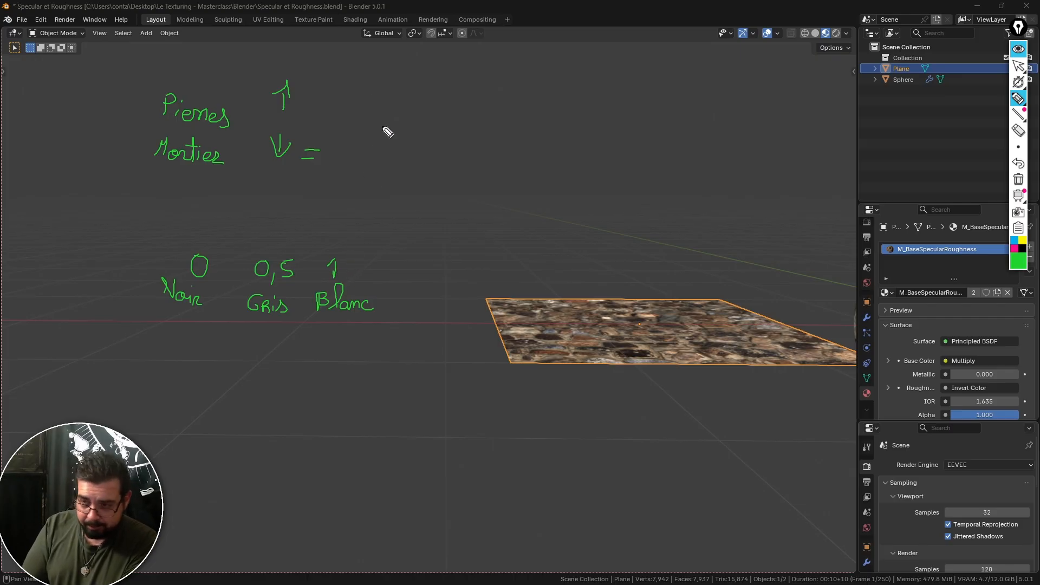
Step: Write 1 beside Pierres and "0,5 ou 0" beside Mortier, and hide the annotations
{"action": "left_click_drag", "start_coordinate": [319, 93], "coordinate": [341, 103]}
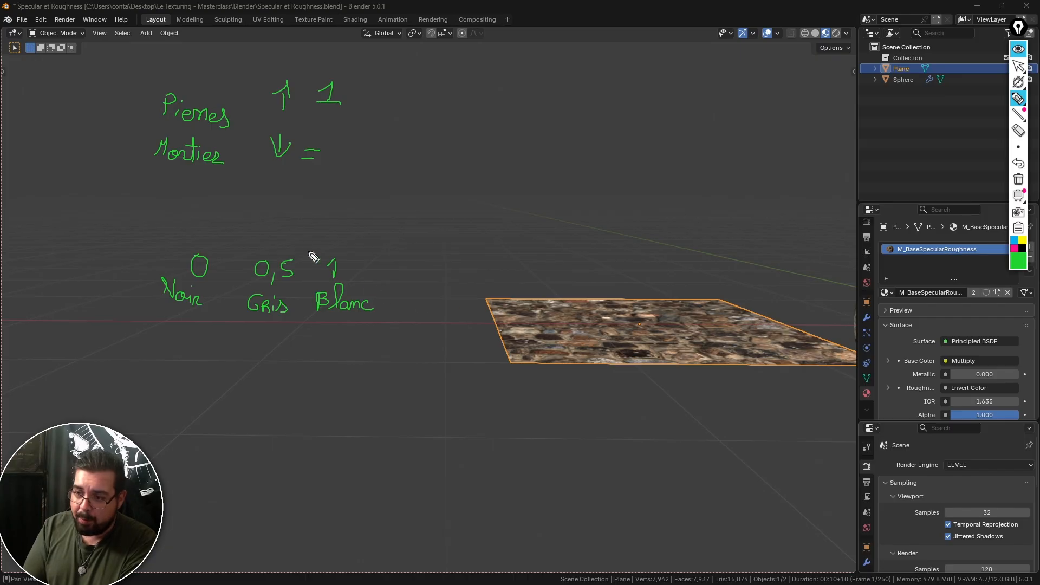
{"action": "mouse_move", "coordinate": [342, 145]}
{"action": "left_mouse_down"}
{"action": "mouse_move", "coordinate": [349, 163]}
{"action": "mouse_move", "coordinate": [360, 149]}
{"action": "mouse_move", "coordinate": [358, 161]}
{"action": "mouse_move", "coordinate": [408, 156]}
{"action": "left_mouse_up"}
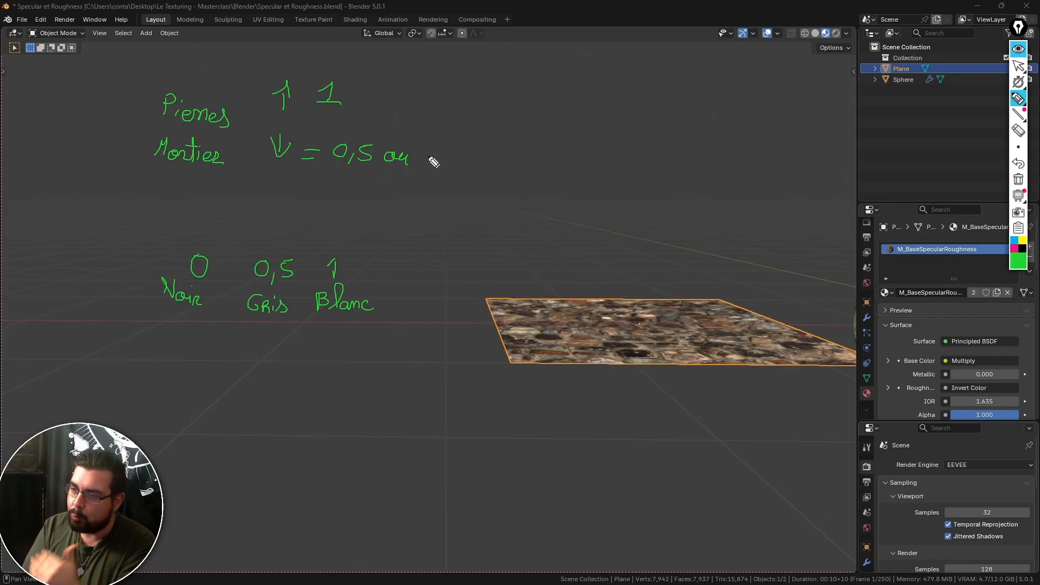
{"action": "left_click_drag", "start_coordinate": [445, 158], "coordinate": [446, 156]}
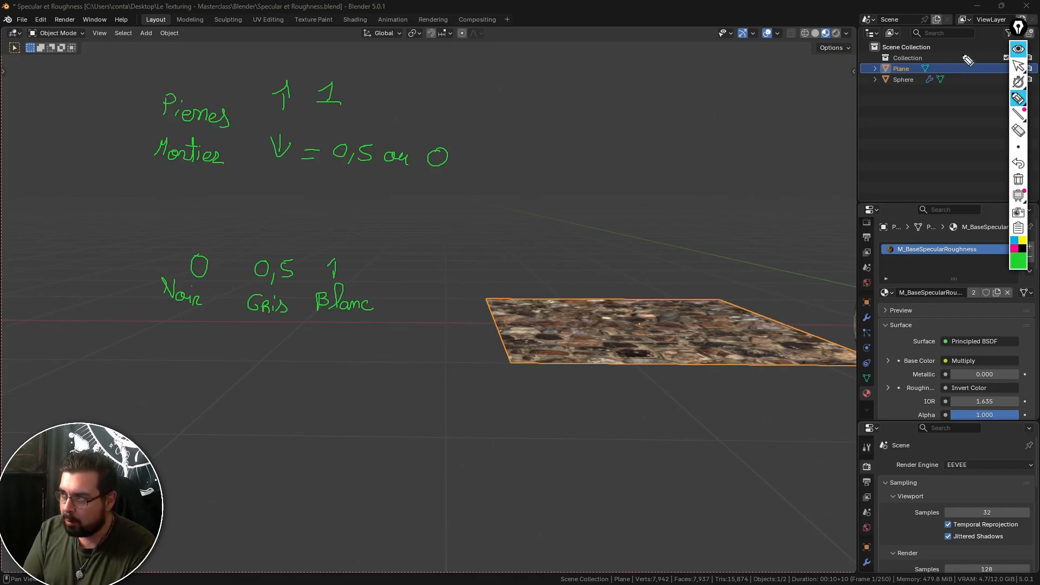
{"action": "left_click", "coordinate": [1018, 49]}
Step: Put the plane in Edit Mode with vertex selection and pick its far corner vertices one at a time
{"action": "middle_click_drag", "start_coordinate": [581, 210], "coordinate": [391, 195]}
{"action": "key", "text": "Tab"}
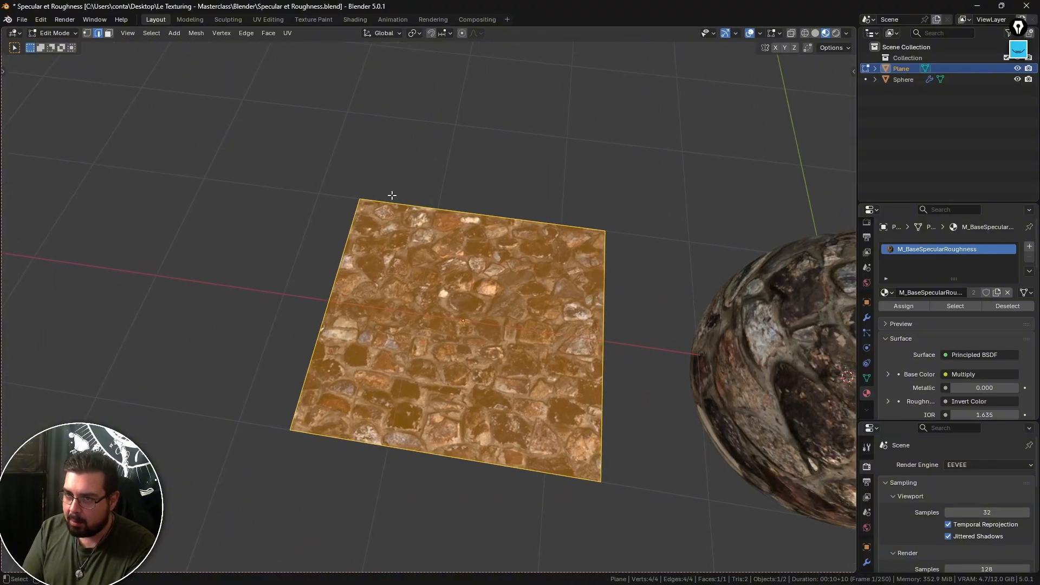
{"action": "left_click", "coordinate": [86, 33]}
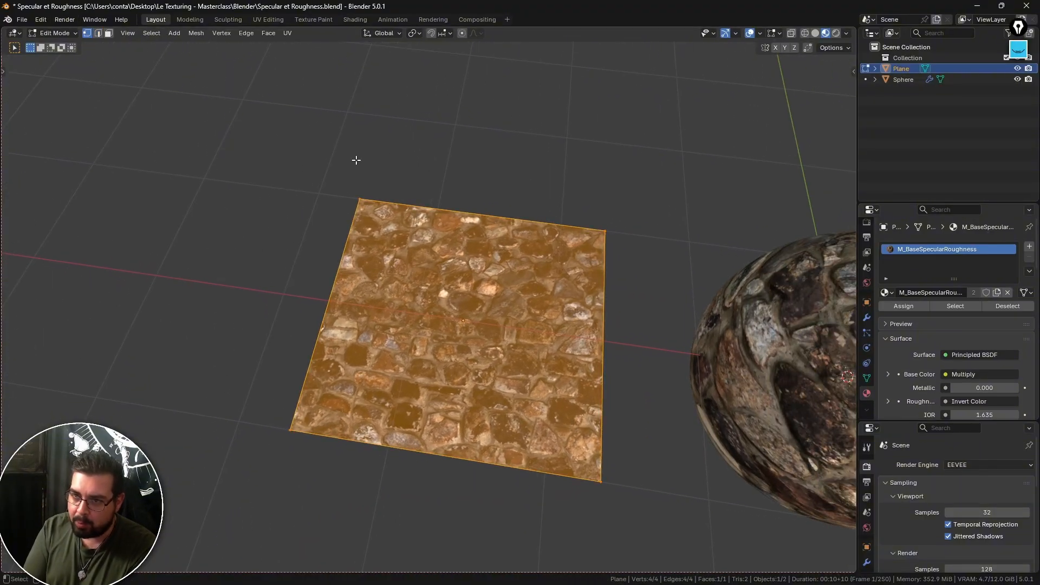
{"action": "left_click", "coordinate": [362, 203]}
{"action": "left_click", "coordinate": [589, 240]}
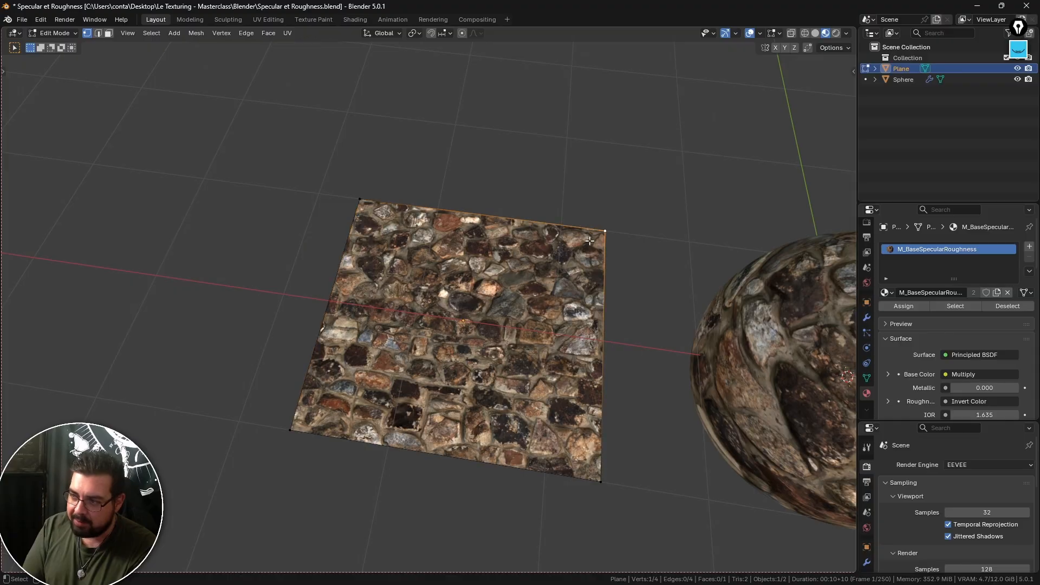
Step: Select the plane's three remaining corner vertices one at a time
{"action": "left_click", "coordinate": [360, 203]}
{"action": "left_click", "coordinate": [287, 431]}
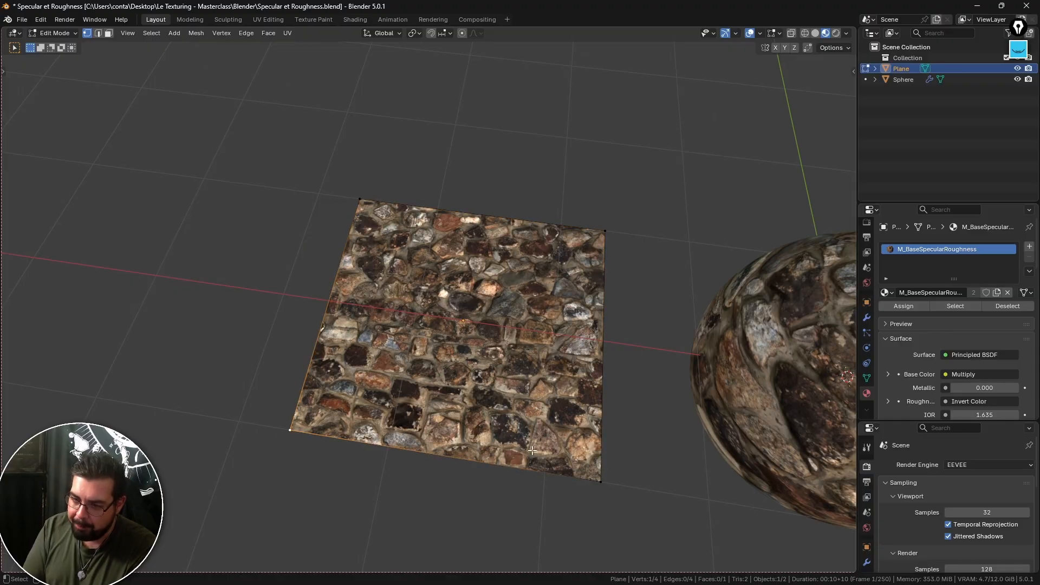
{"action": "left_click", "coordinate": [595, 480]}
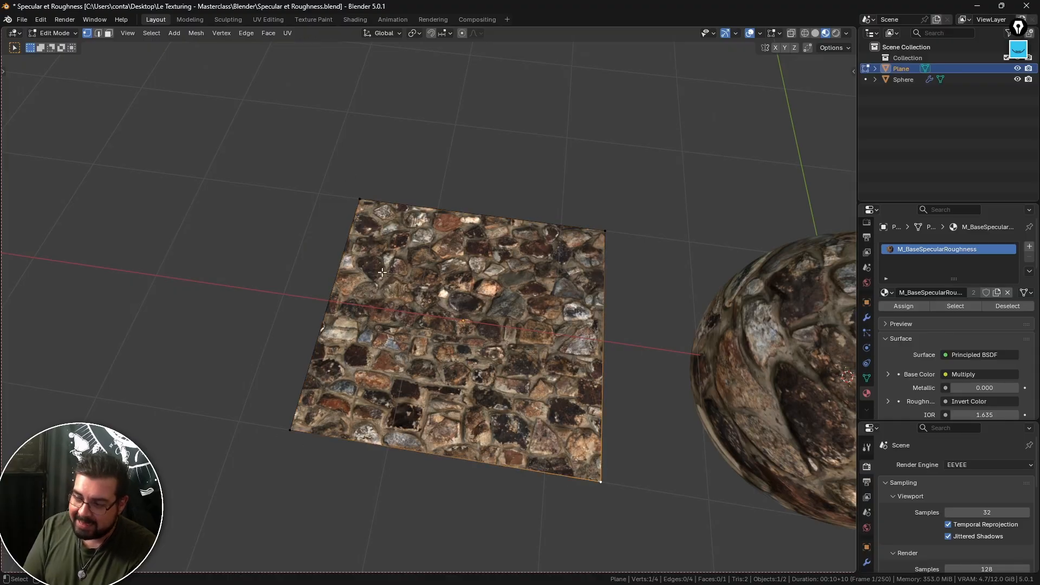
Step: Select the plane's four edges one at a time in edge selection, and its single face in face selection
{"action": "left_click", "coordinate": [97, 33]}
{"action": "left_click", "coordinate": [343, 307]}
{"action": "left_click", "coordinate": [486, 229]}
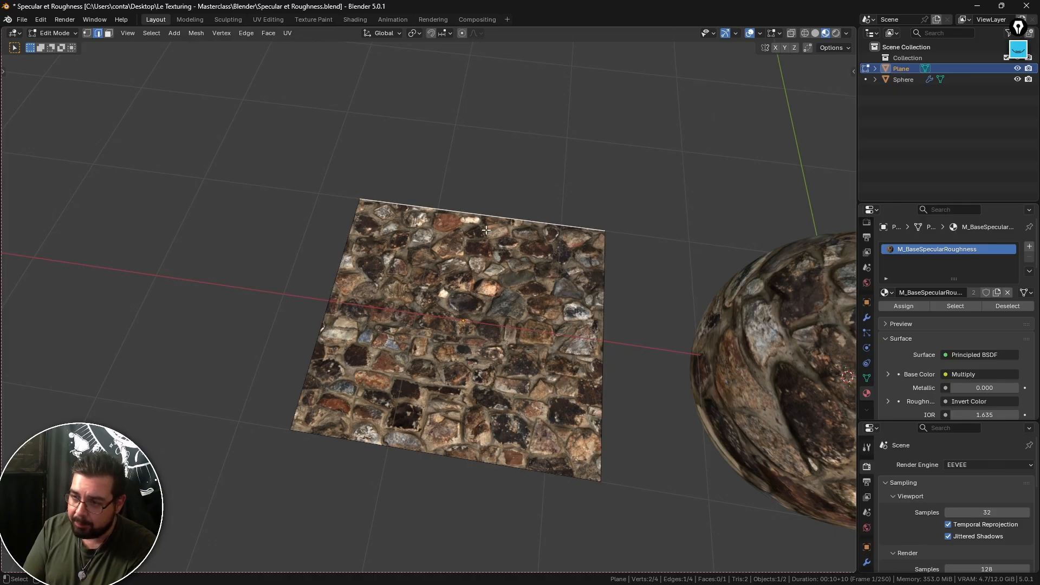
{"action": "left_click", "coordinate": [603, 308]}
{"action": "left_click", "coordinate": [395, 449]}
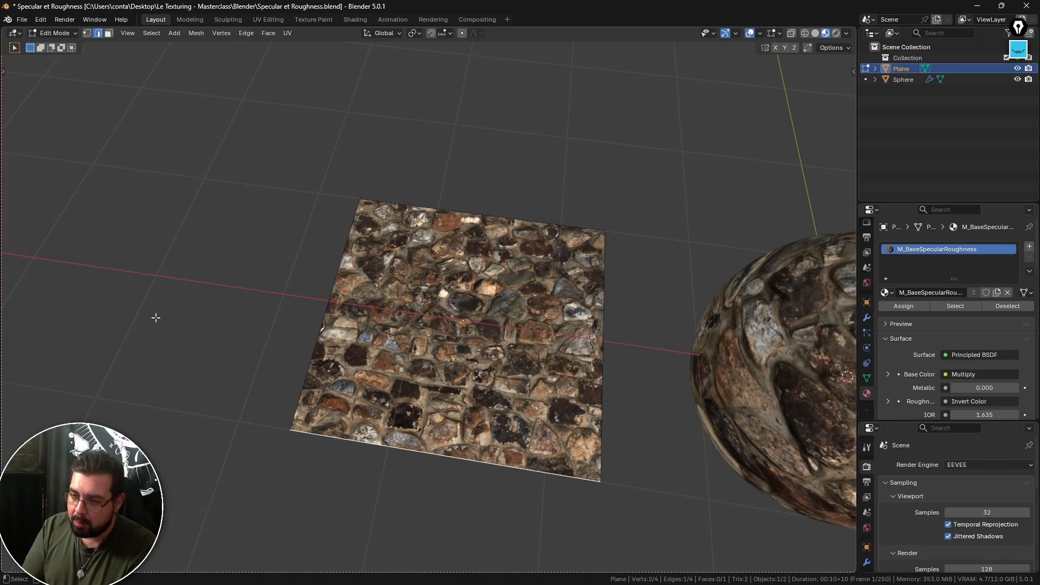
{"action": "left_click", "coordinate": [108, 33]}
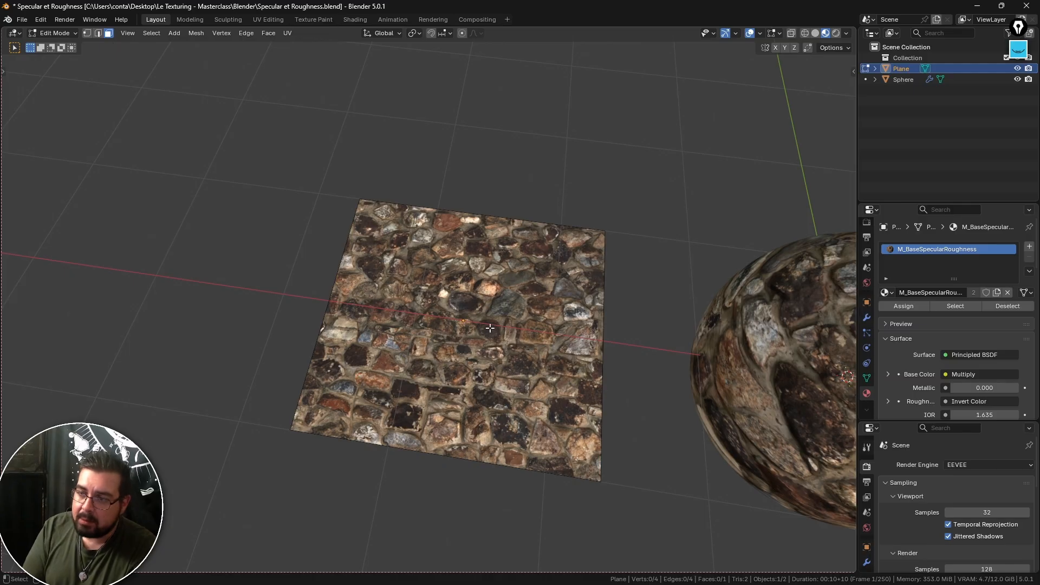
{"action": "left_click", "coordinate": [470, 331]}
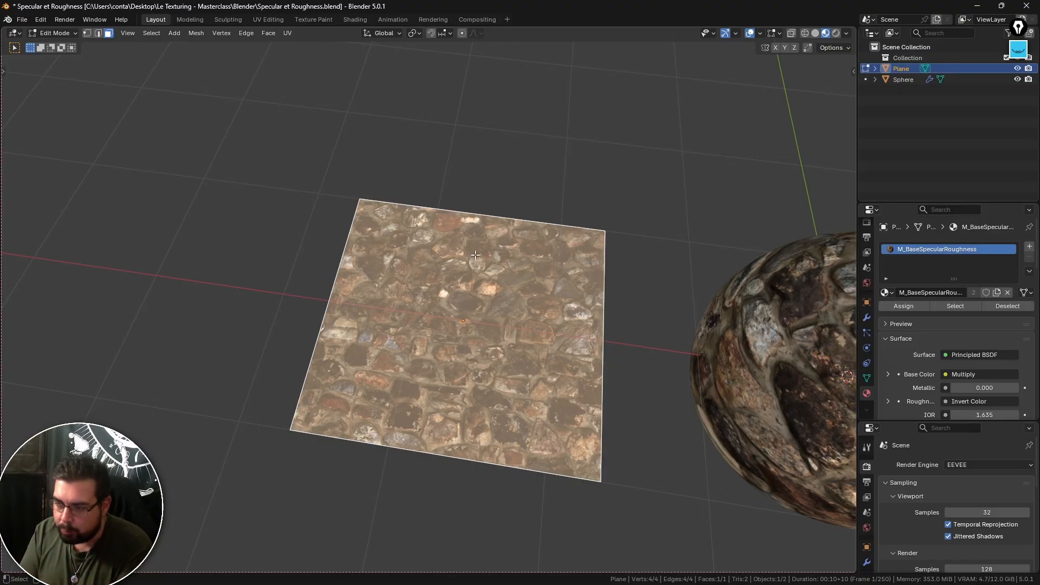
Step: Return to vertex selection and raise one far corner vertex of the plane along the Z axis
{"action": "middle_click_drag", "start_coordinate": [525, 218], "coordinate": [495, 205]}
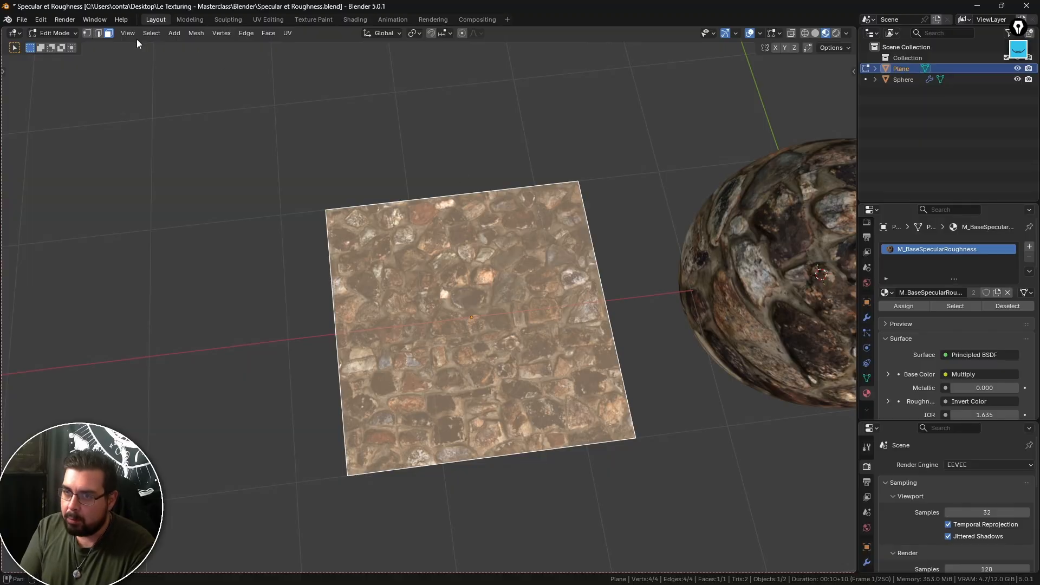
{"action": "left_click", "coordinate": [86, 33]}
{"action": "middle_click_drag", "start_coordinate": [332, 206], "coordinate": [332, 186]}
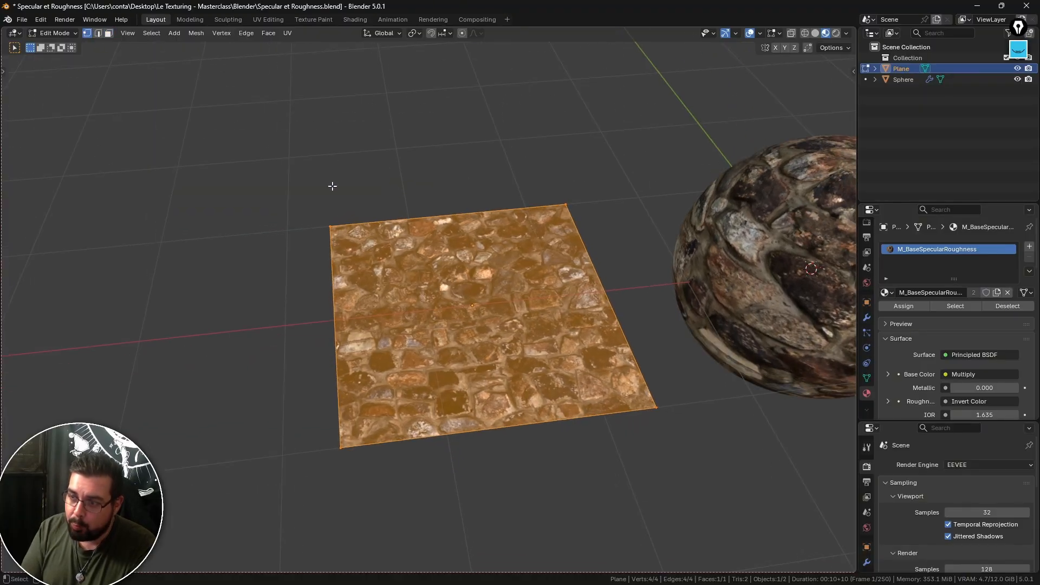
{"action": "left_click", "coordinate": [328, 223]}
{"action": "middle_click_drag", "start_coordinate": [328, 223], "coordinate": [404, 181]}
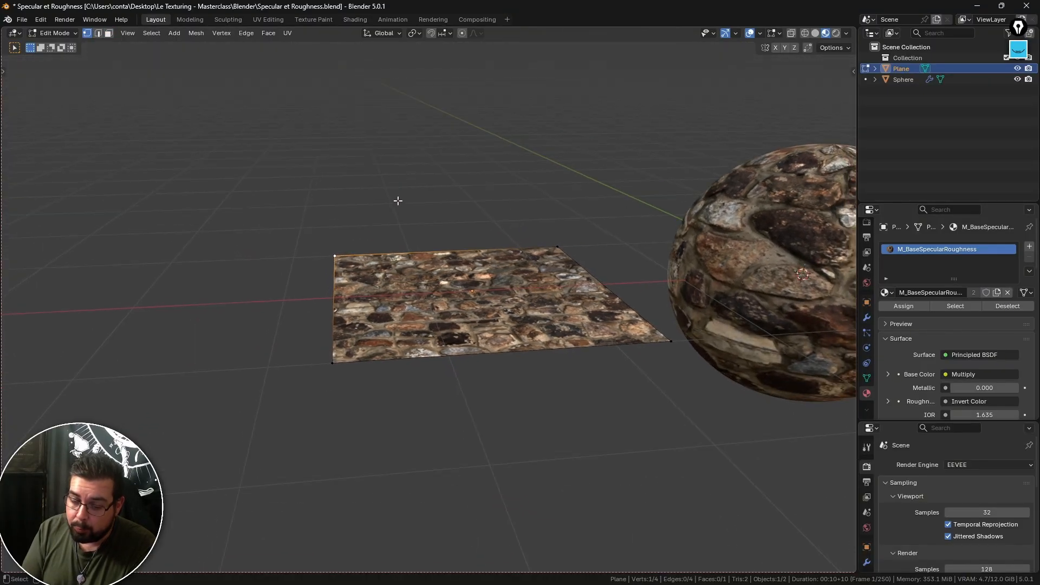
{"action": "key", "text": "g"}
{"action": "key", "text": "z"}
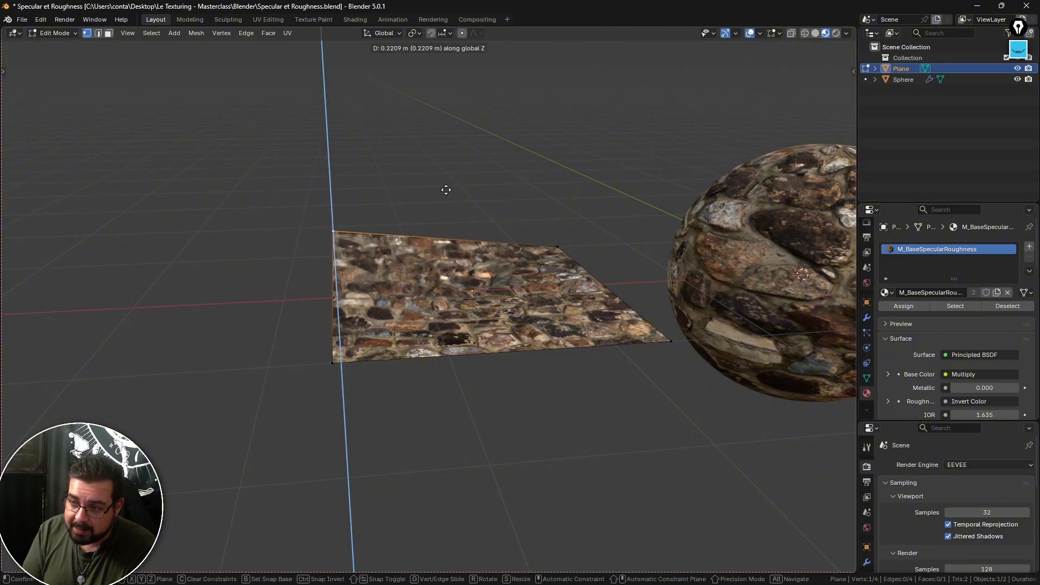
{"action": "left_click", "coordinate": [449, 167]}
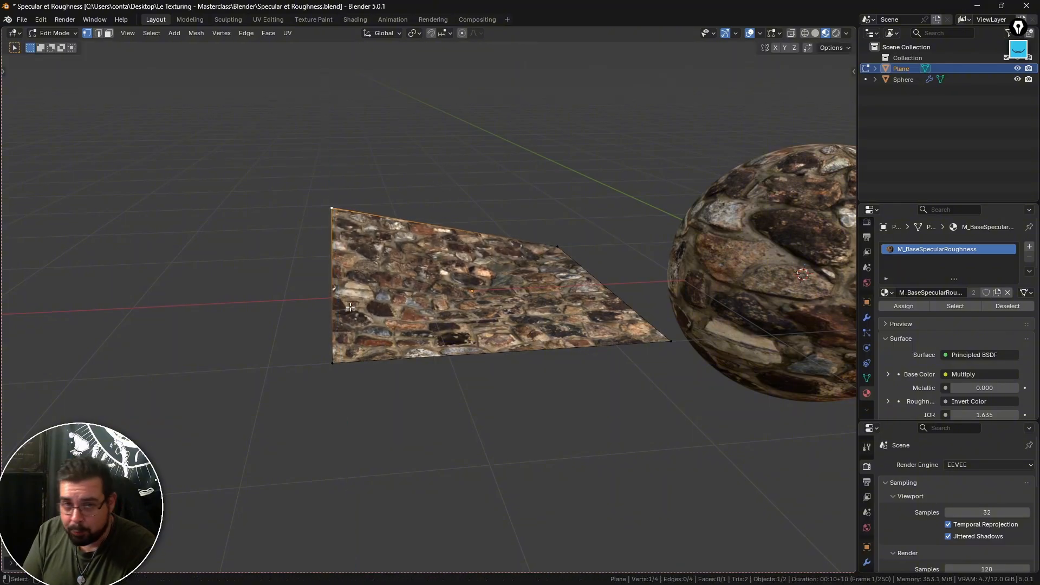
Step: Show the viewport in Rendered shading and lower the near corner vertex below the raised one along the Z axis
{"action": "middle_click_drag", "start_coordinate": [394, 369], "coordinate": [394, 340]}
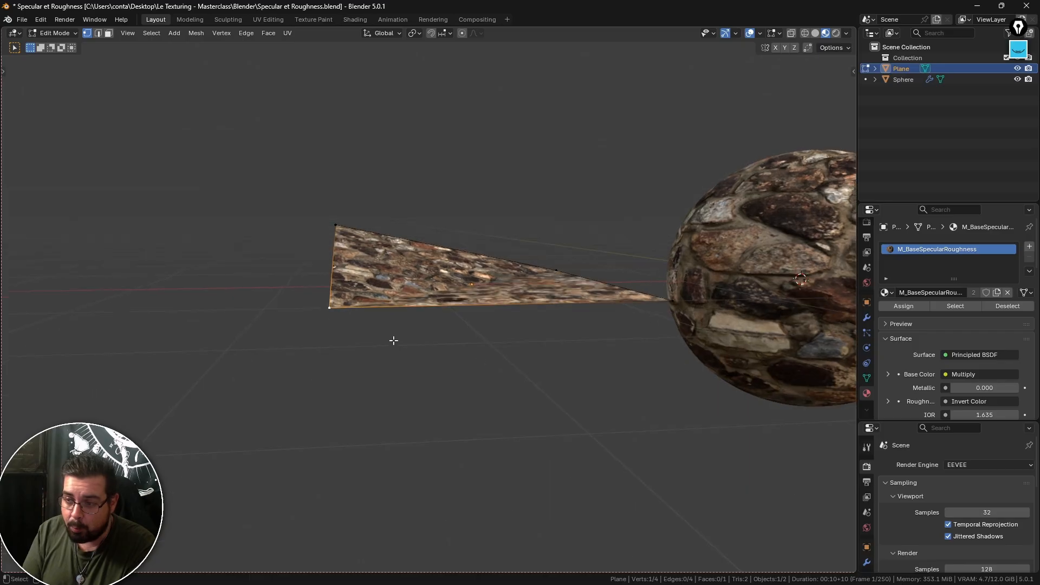
{"action": "key", "text": "z"}
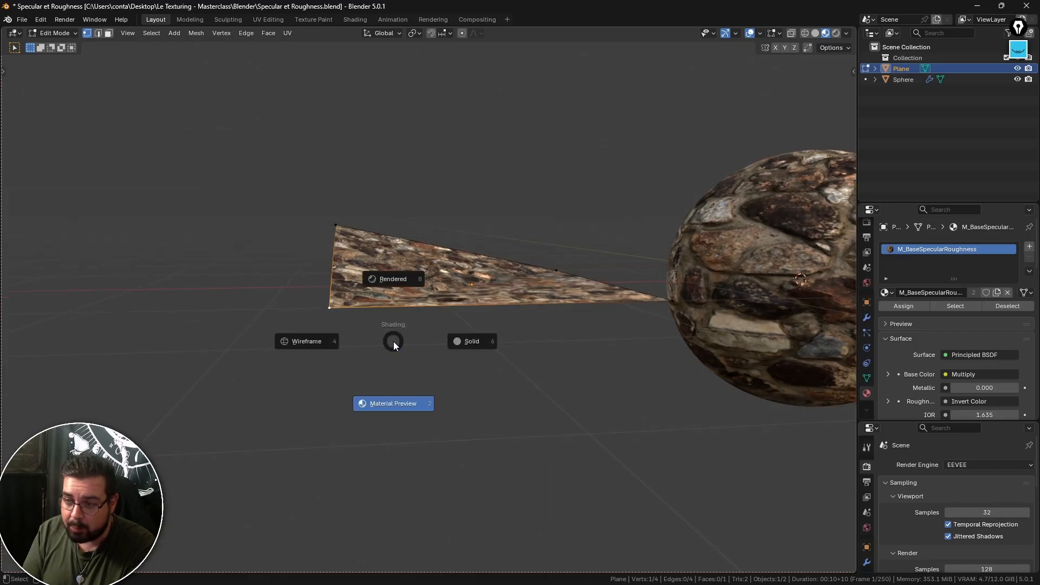
{"action": "left_click", "coordinate": [419, 239]}
{"action": "key", "text": "g"}
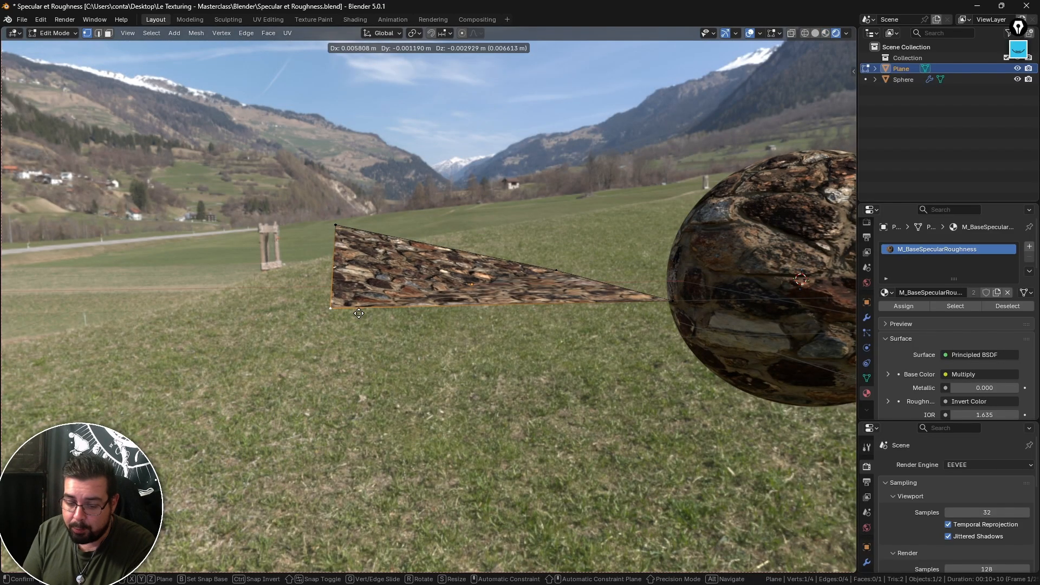
{"action": "key", "text": "z"}
{"action": "left_click", "coordinate": [364, 385]}
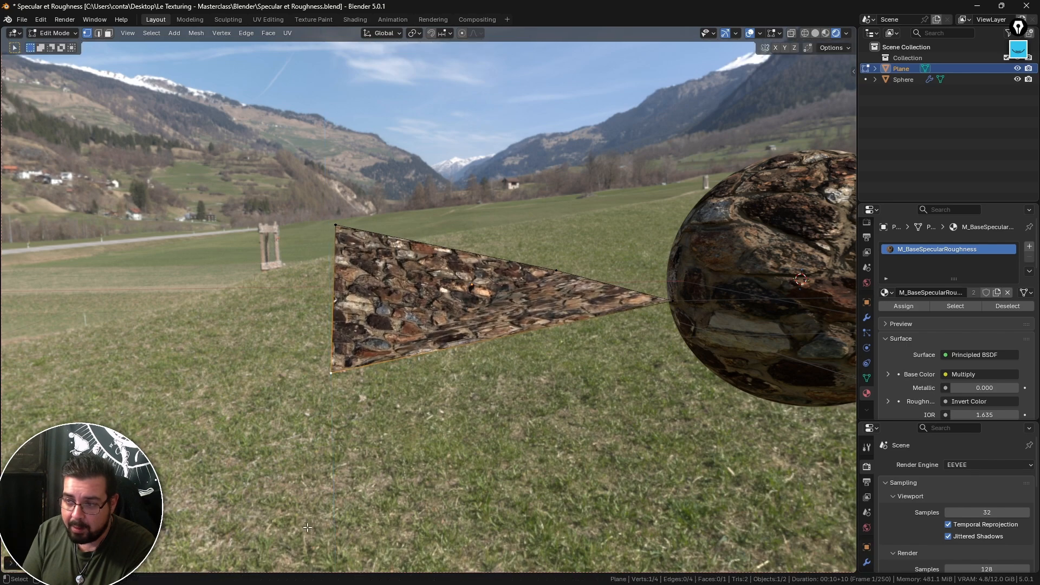
Step: Undo the two corner vertex moves and return the plane to Object Mode
{"action": "key", "text": "ctrl+z"}
{"action": "key", "text": "ctrl+z"}
{"action": "key", "text": "ctrl+z"}
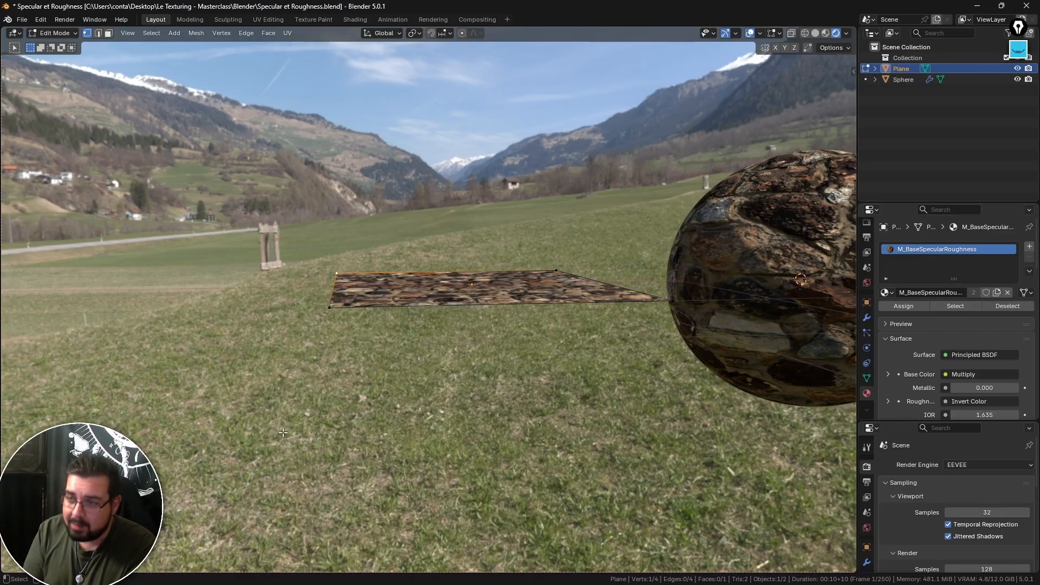
{"action": "key", "text": "Tab"}
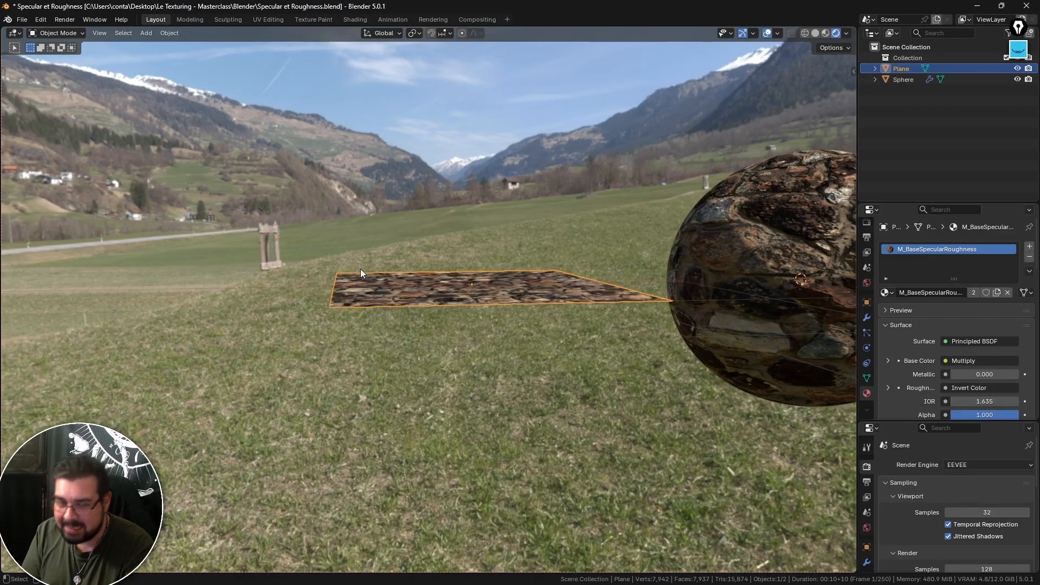
Step: Try to select a single stone inside the plane in Edit Mode, and go back to Object Mode
{"action": "middle_click_drag", "start_coordinate": [401, 177], "coordinate": [415, 270]}
{"action": "key", "text": "Tab"}
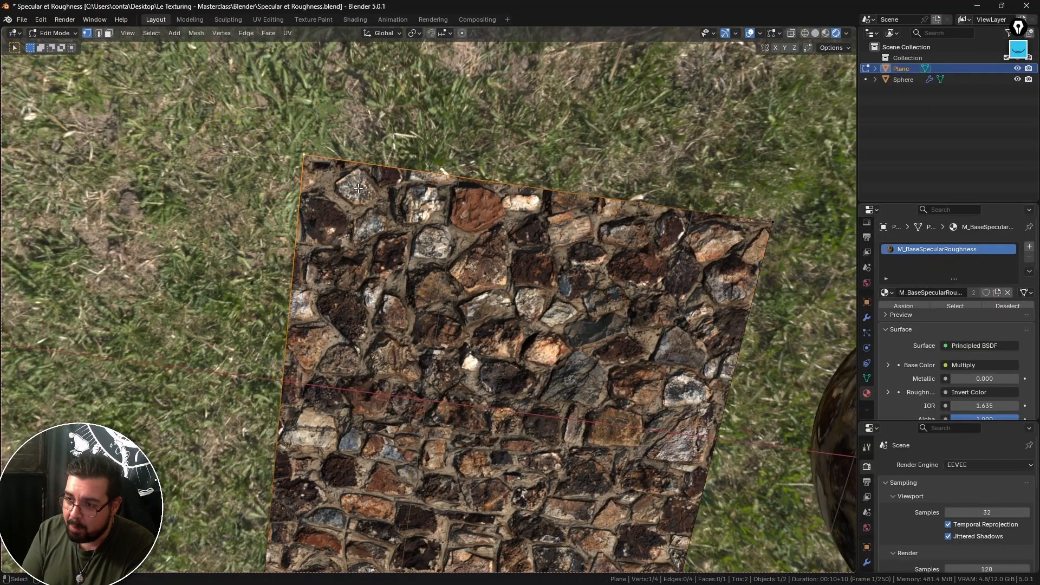
{"action": "left_click", "coordinate": [355, 187]}
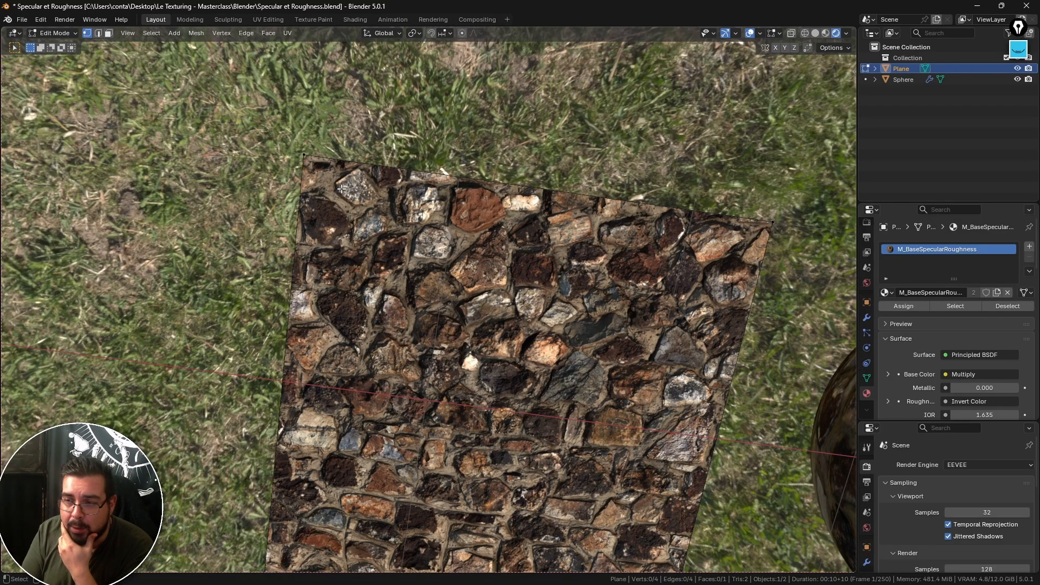
{"action": "key", "text": "Tab"}
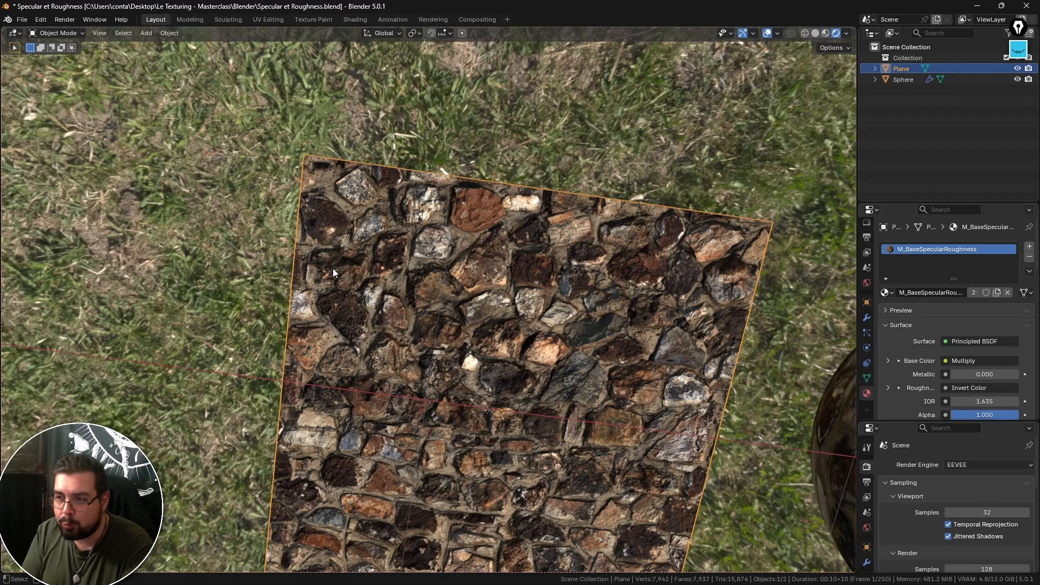
Step: Add a Displace modifier to the plane
{"action": "middle_click_drag", "start_coordinate": [512, 297], "coordinate": [446, 252]}
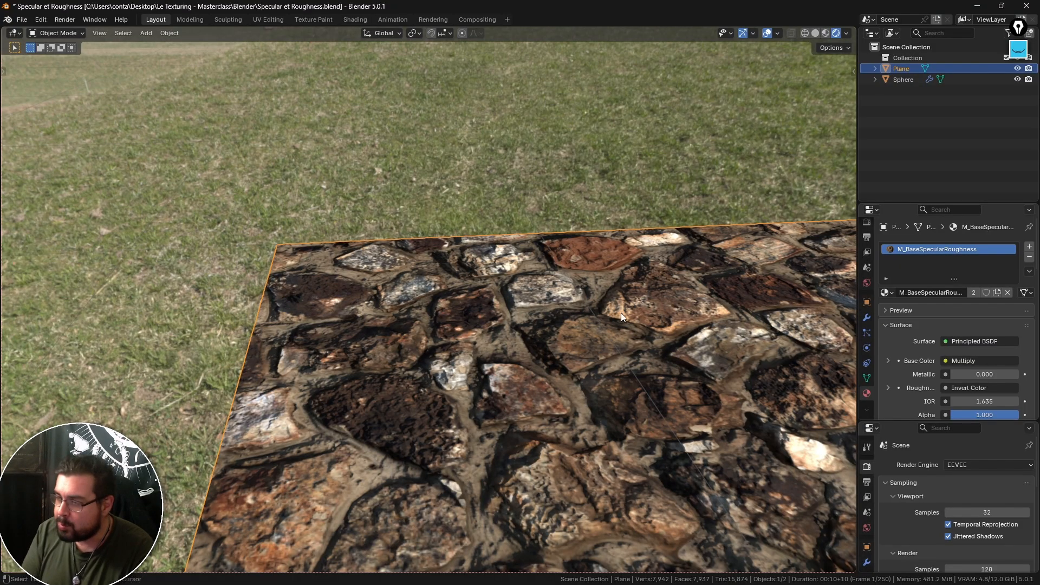
{"action": "middle_click_drag", "start_coordinate": [621, 313], "coordinate": [718, 297]}
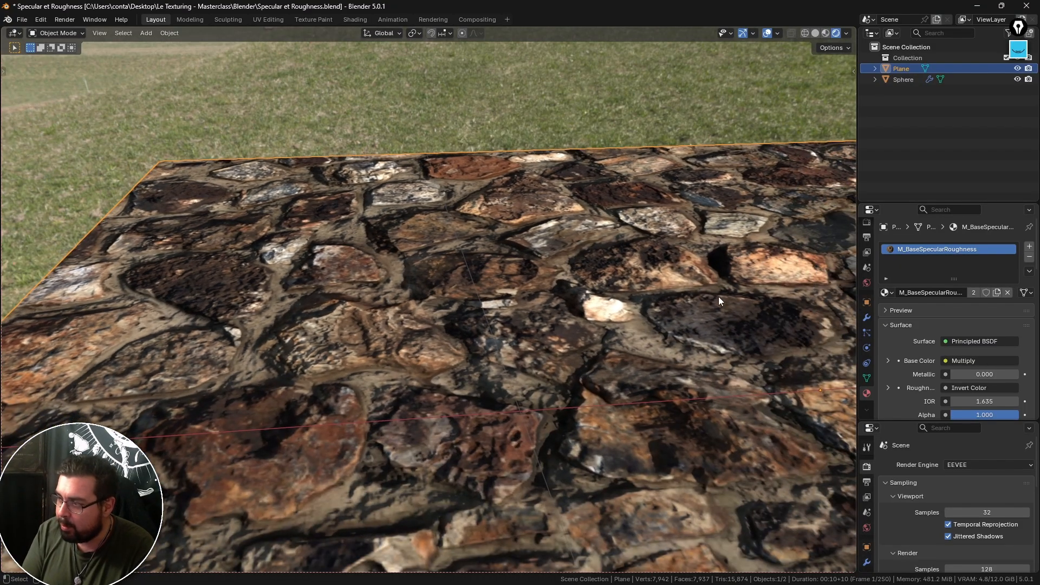
{"action": "left_click", "coordinate": [866, 319]}
{"action": "left_click", "coordinate": [940, 247]}
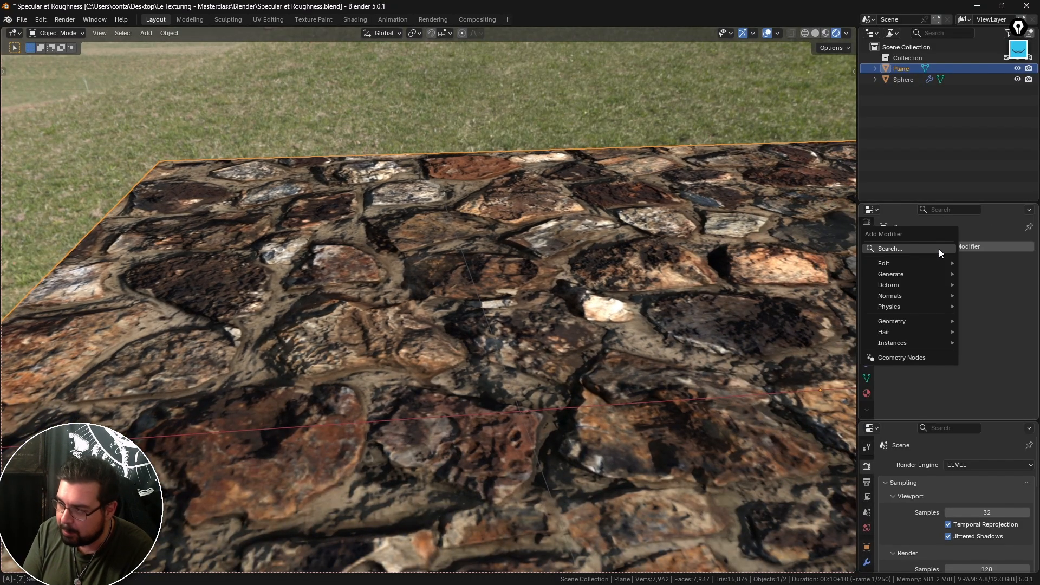
{"action": "mouse_move", "coordinate": [920, 289]}
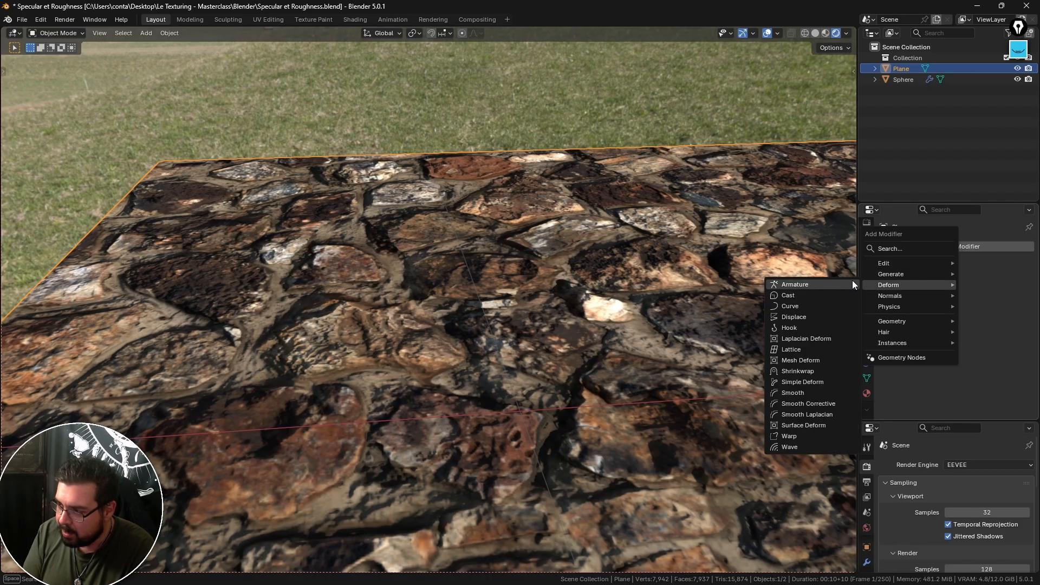
{"action": "left_click", "coordinate": [798, 317]}
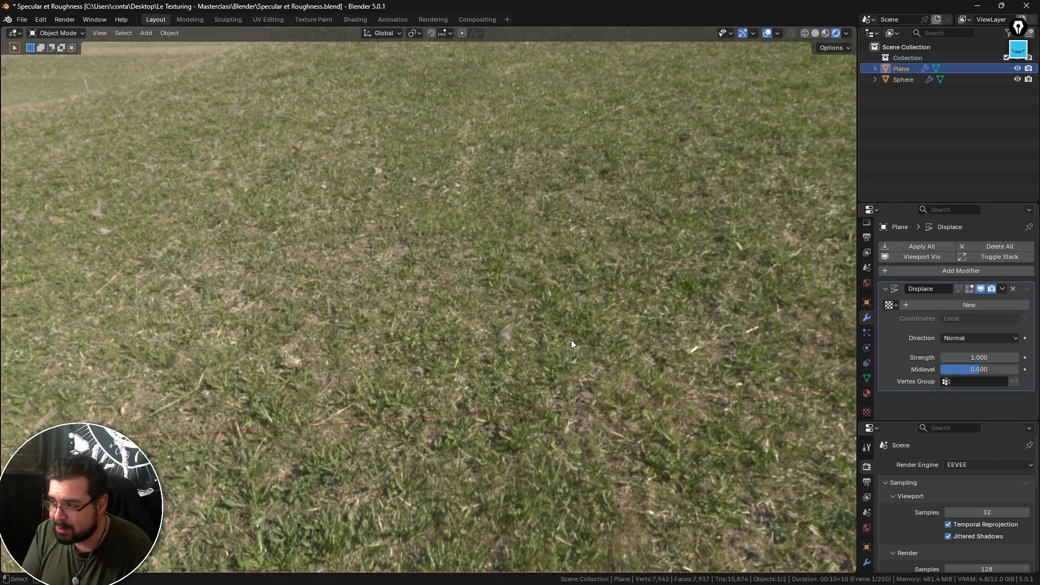
Step: Deselect everything and bring the whole displaced plane into view beside the sphere
{"action": "right_click", "coordinate": [480, 254]}
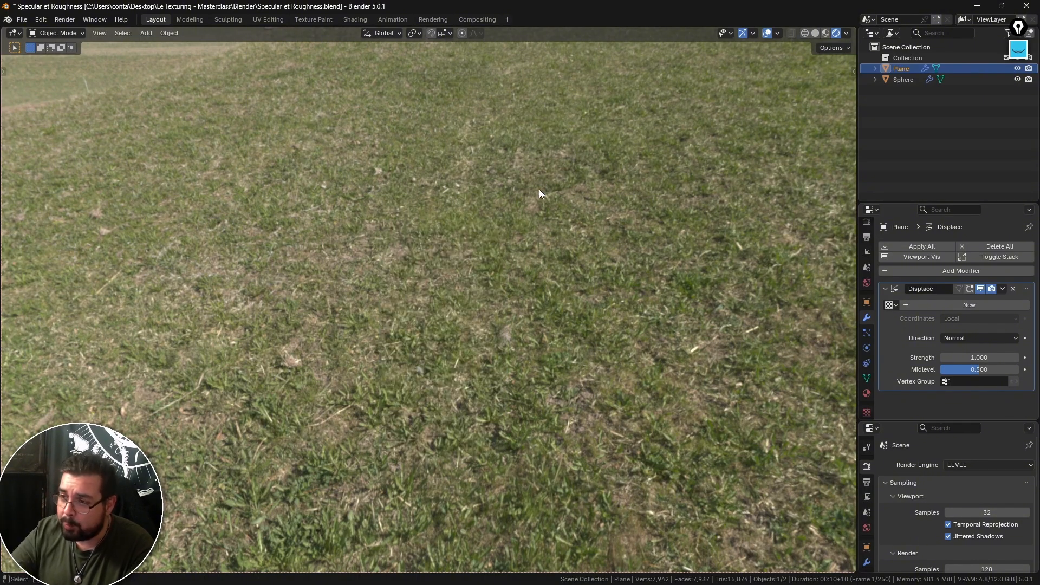
{"action": "key", "text": "alt+a"}
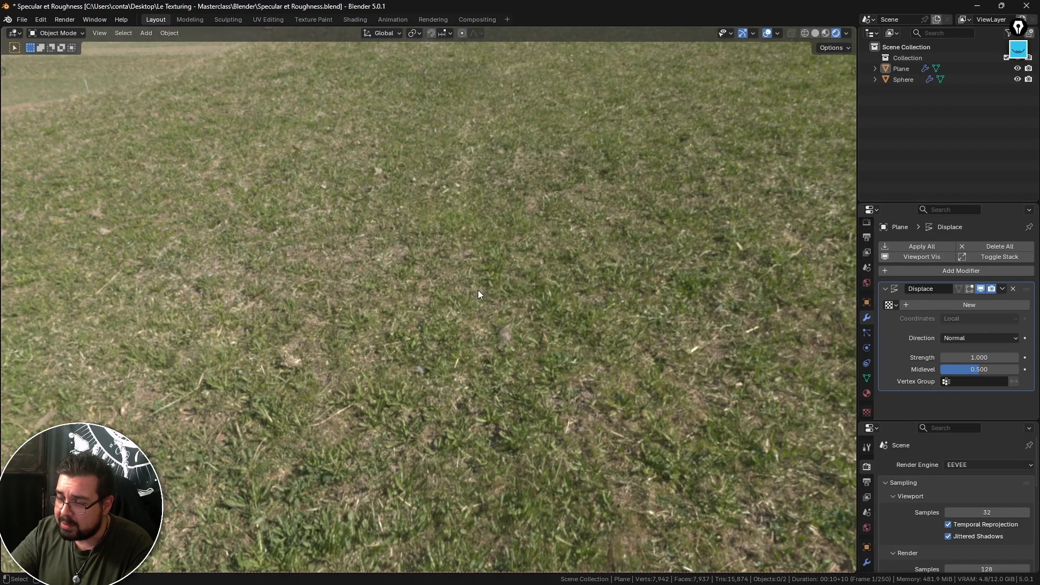
{"action": "left_click_drag", "start_coordinate": [479, 177], "coordinate": [479, 179]}
{"action": "scroll", "coordinate": [472, 200], "scroll_direction": "down", "scroll_amount": 6}
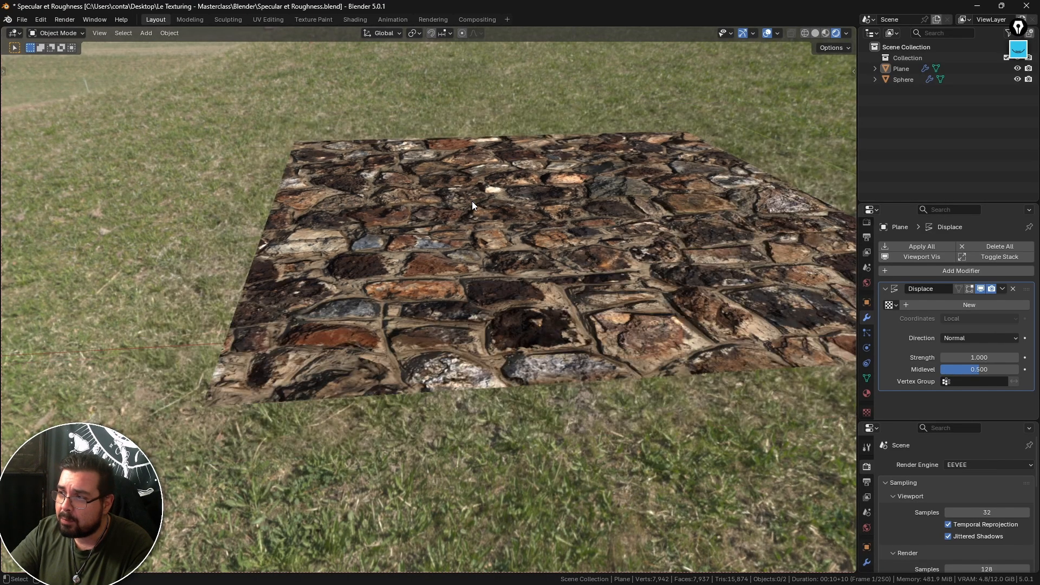
{"action": "scroll", "coordinate": [472, 201], "scroll_direction": "up", "scroll_amount": 2}
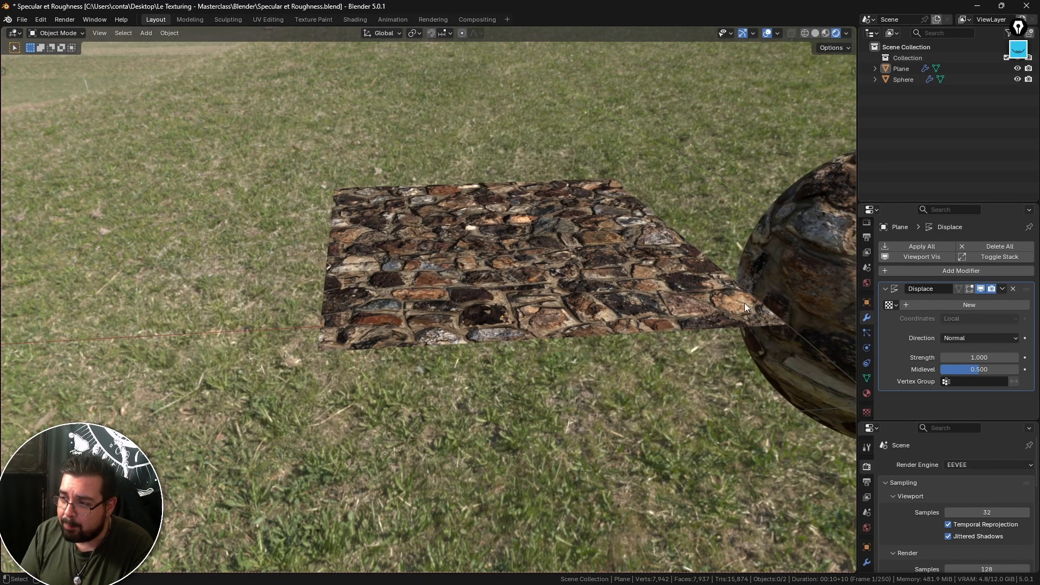
Step: Set the Displace modifier's Strength to 0 and switch the viewport to Material Preview shading
{"action": "left_click", "coordinate": [979, 358]}
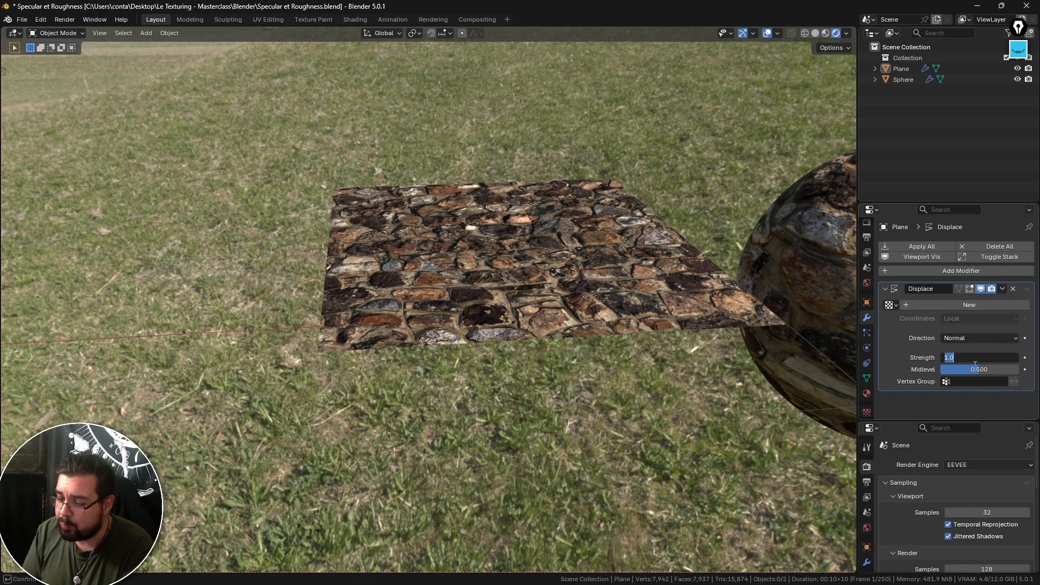
{"action": "type", "text": "0"}
{"action": "key", "text": "Return"}
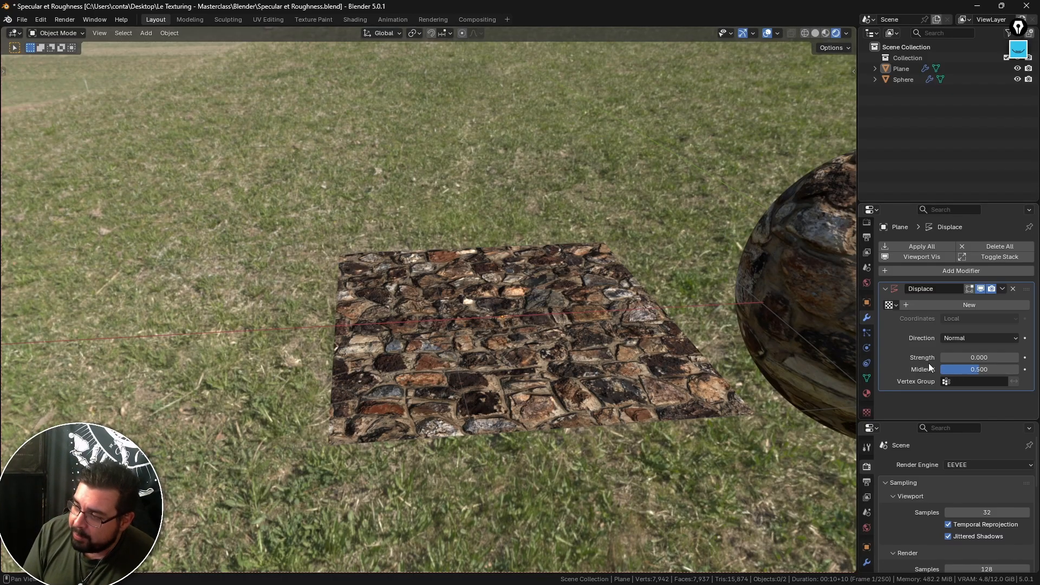
{"action": "left_click", "coordinate": [825, 32]}
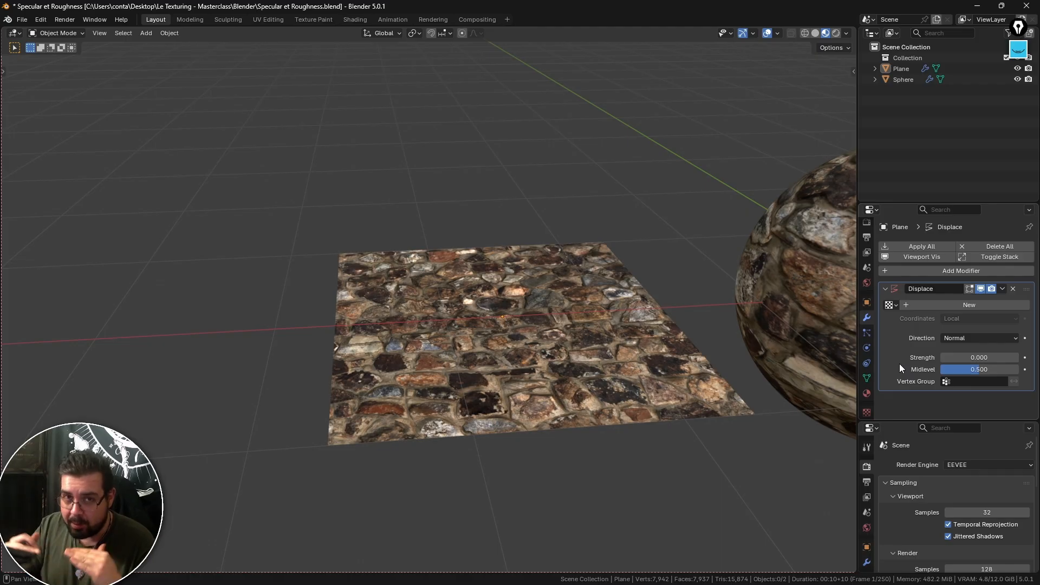
Step: Set the Displace modifier's Midlevel to 0
{"action": "left_click", "coordinate": [980, 370]}
{"action": "type", "text": "0"}
{"action": "key", "text": "Return"}
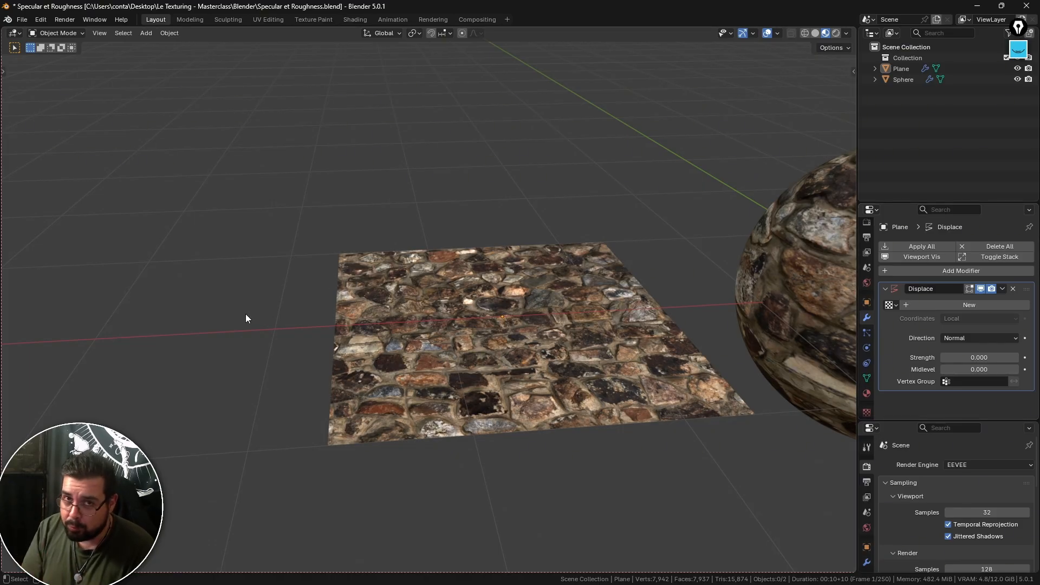
Step: Set the Displace modifier's Midlevel to 0.5
{"action": "left_click", "coordinate": [958, 368]}
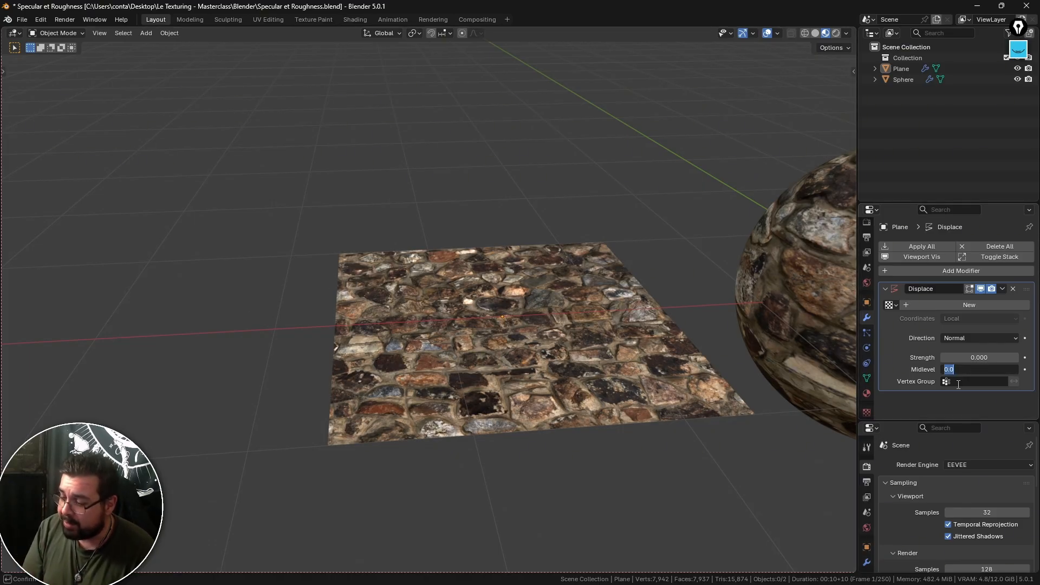
{"action": "key", "text": "BackSpace"}
{"action": "type", "text": ".5"}
{"action": "key", "text": "Return"}
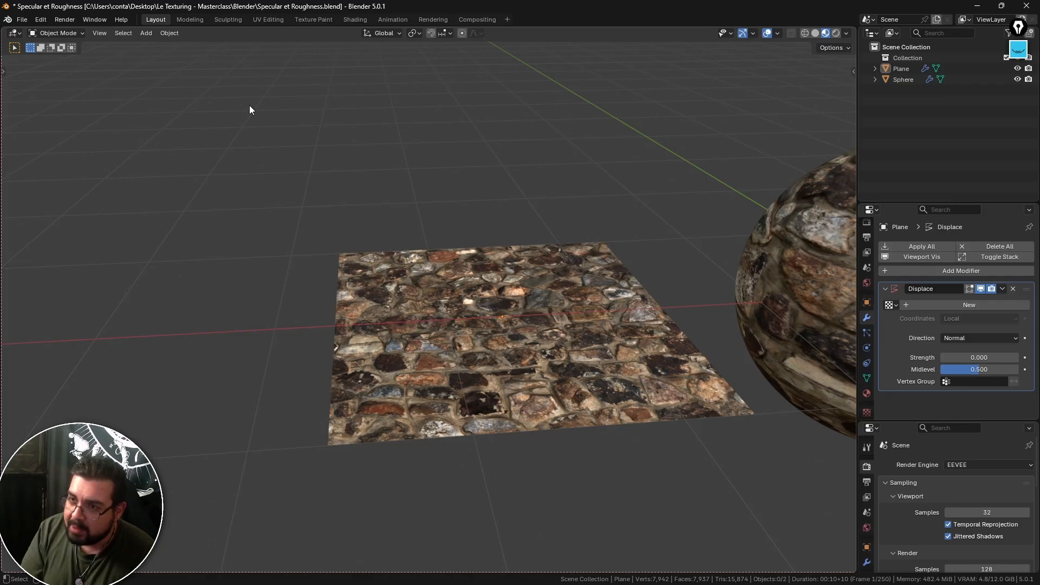
Step: Illustrate the 0,5 gray midpoint over the viewport with a circle, a crossed-out down arrow at 0 and an up arrow towards 1; clear the annotations
{"action": "left_click", "coordinate": [1017, 50]}
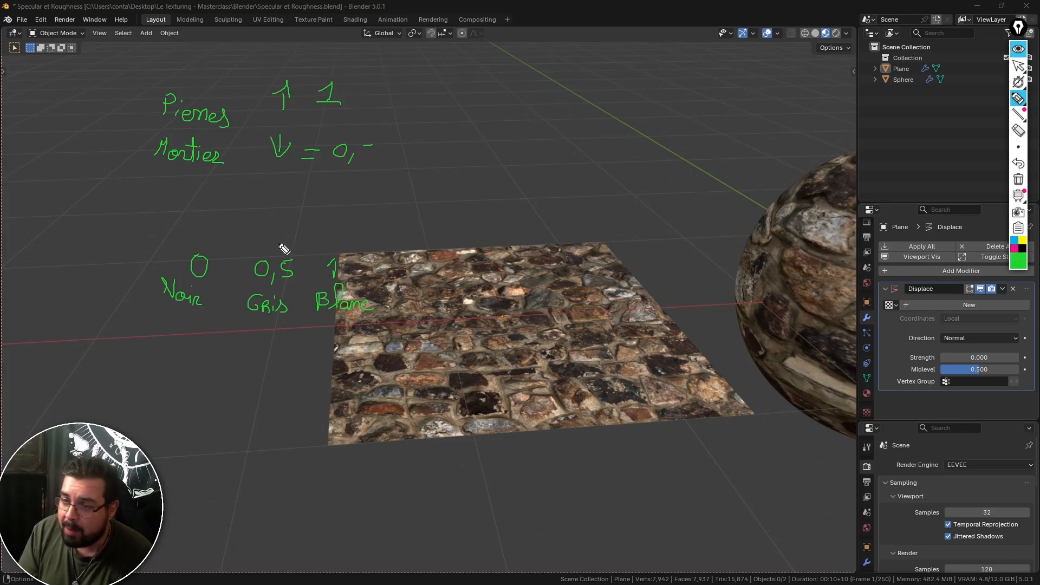
{"action": "mouse_move", "coordinate": [281, 247]}
{"action": "left_mouse_down"}
{"action": "mouse_move", "coordinate": [308, 279]}
{"action": "mouse_move", "coordinate": [286, 248]}
{"action": "left_mouse_up"}
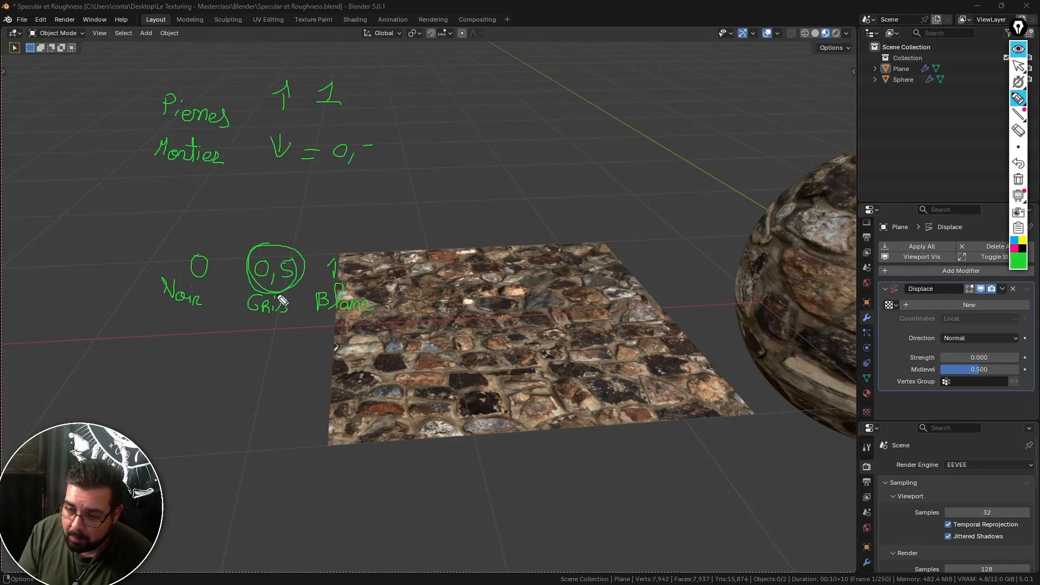
{"action": "left_click_drag", "start_coordinate": [554, 96], "coordinate": [491, 146]}
{"action": "mouse_move", "coordinate": [484, 111]}
{"action": "left_mouse_down"}
{"action": "mouse_move", "coordinate": [504, 128]}
{"action": "mouse_move", "coordinate": [503, 146]}
{"action": "left_mouse_up"}
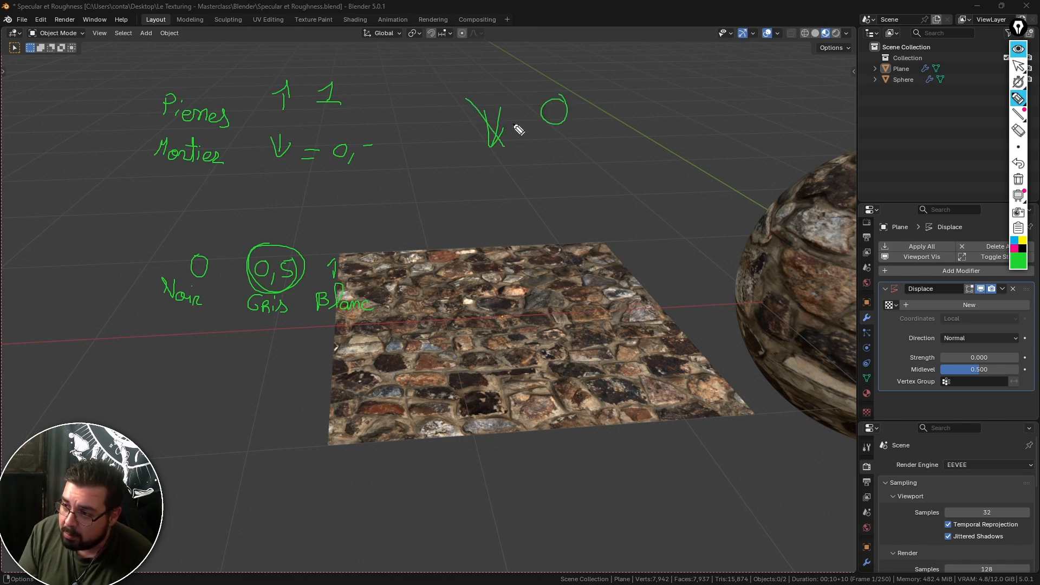
{"action": "left_click_drag", "start_coordinate": [516, 101], "coordinate": [463, 156]}
{"action": "left_click_drag", "start_coordinate": [589, 130], "coordinate": [605, 74]}
{"action": "left_click_drag", "start_coordinate": [582, 91], "coordinate": [633, 113]}
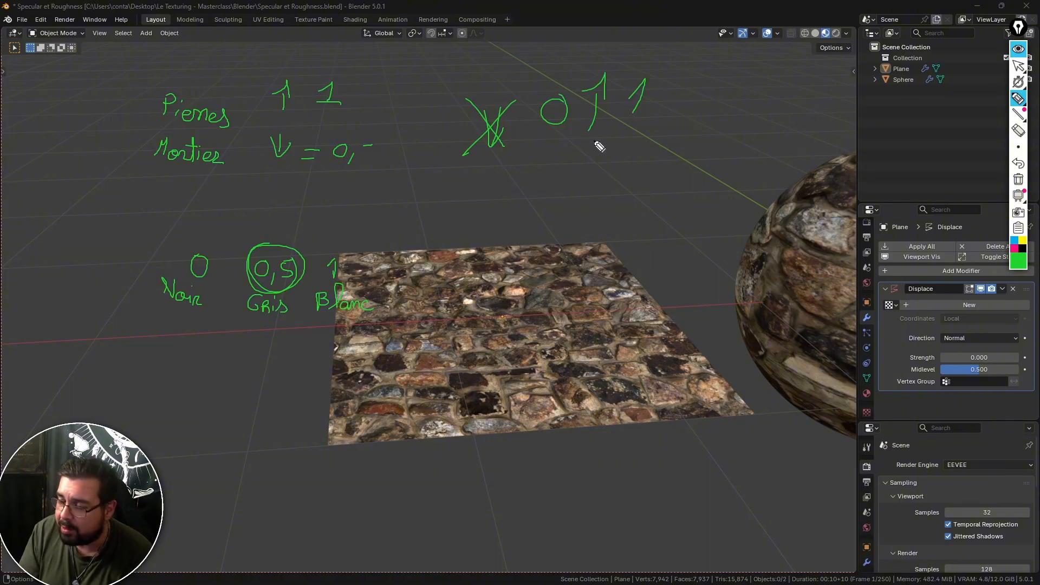
{"action": "left_click", "coordinate": [1018, 179]}
{"action": "left_click", "coordinate": [1018, 49]}
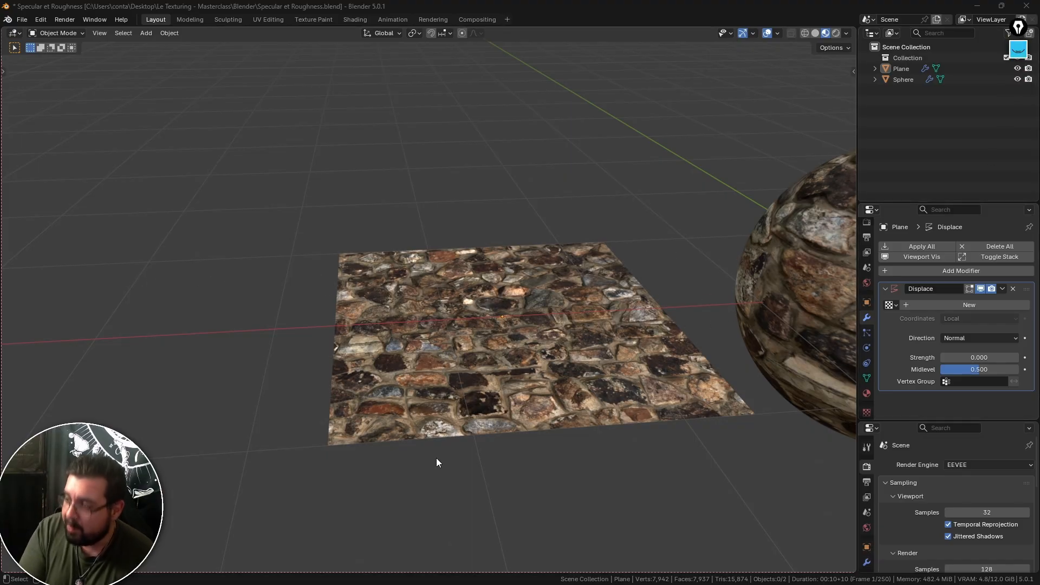
Step: Create a new texture for the plane's Displace modifier and name it T_Displacement_Brick
{"action": "left_click", "coordinate": [947, 307]}
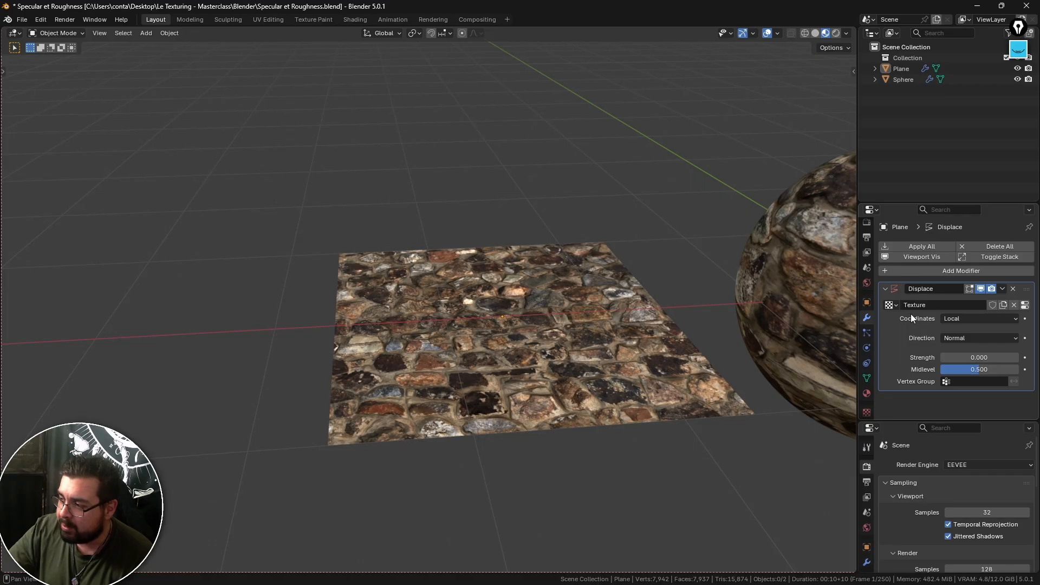
{"action": "left_click", "coordinate": [928, 305]}
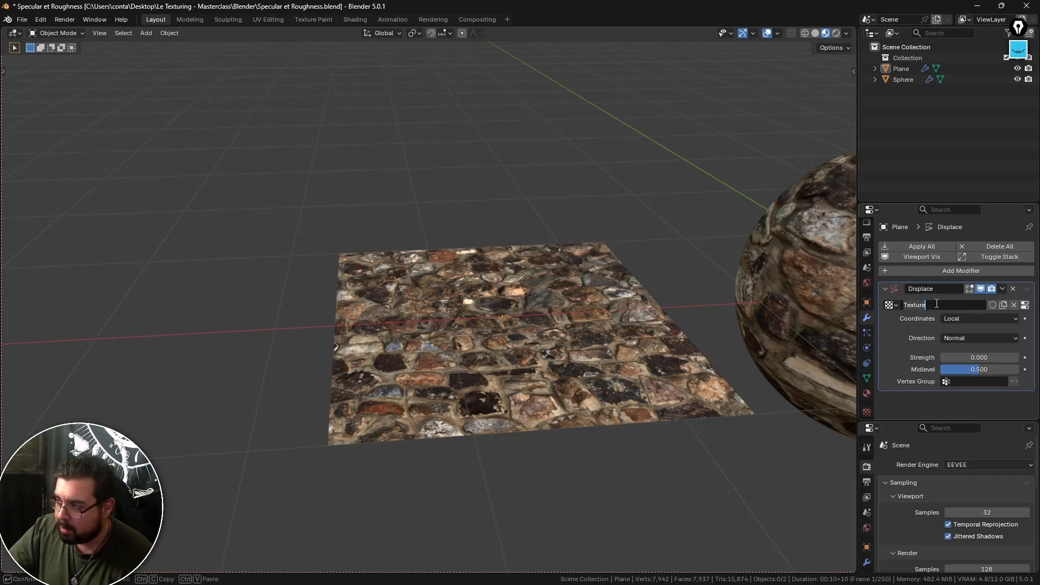
{"action": "left_click", "coordinate": [936, 303]}
{"action": "left_click_drag", "start_coordinate": [925, 305], "coordinate": [887, 305]}
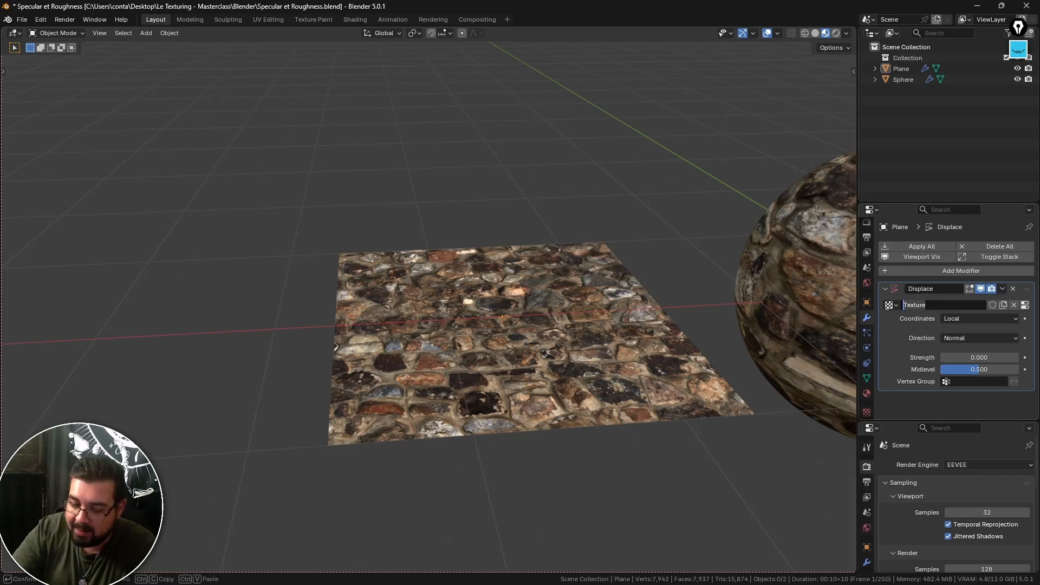
{"action": "type", "text": "t_Brick"}
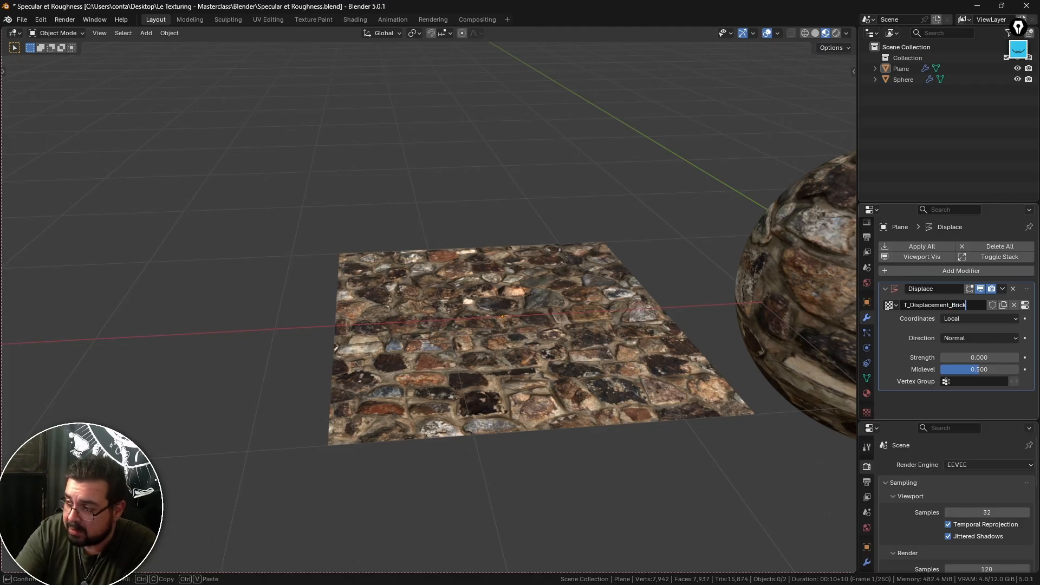
{"action": "key", "text": "Return"}
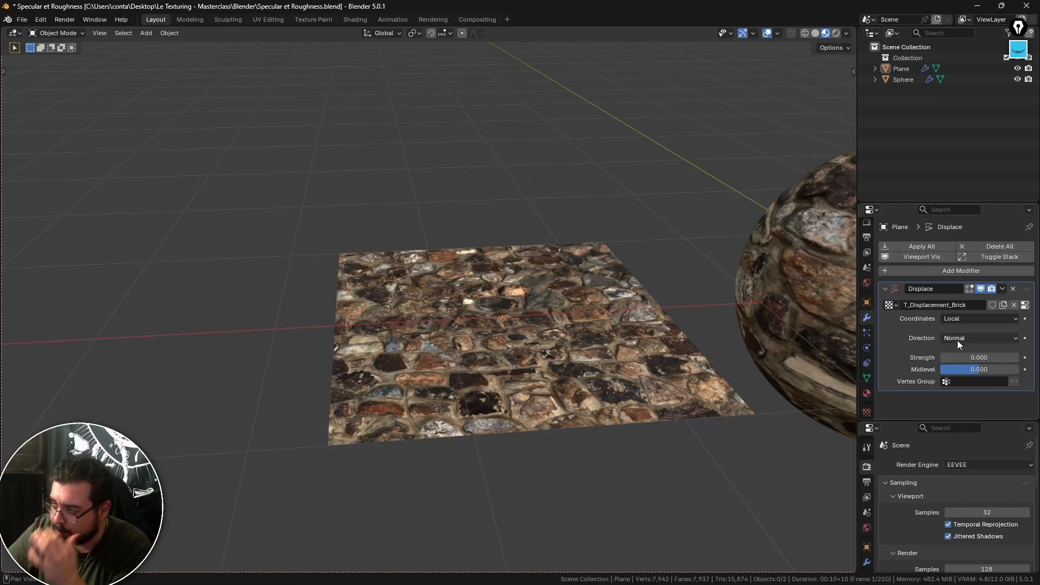
Step: Load rock_wall_15_disp_1k.png from the Textures Essai/Mur Pierre/1K folder as the image of the T_Displacement_Brick texture
{"action": "scroll", "coordinate": [865, 374], "scroll_direction": "down", "scroll_amount": 2}
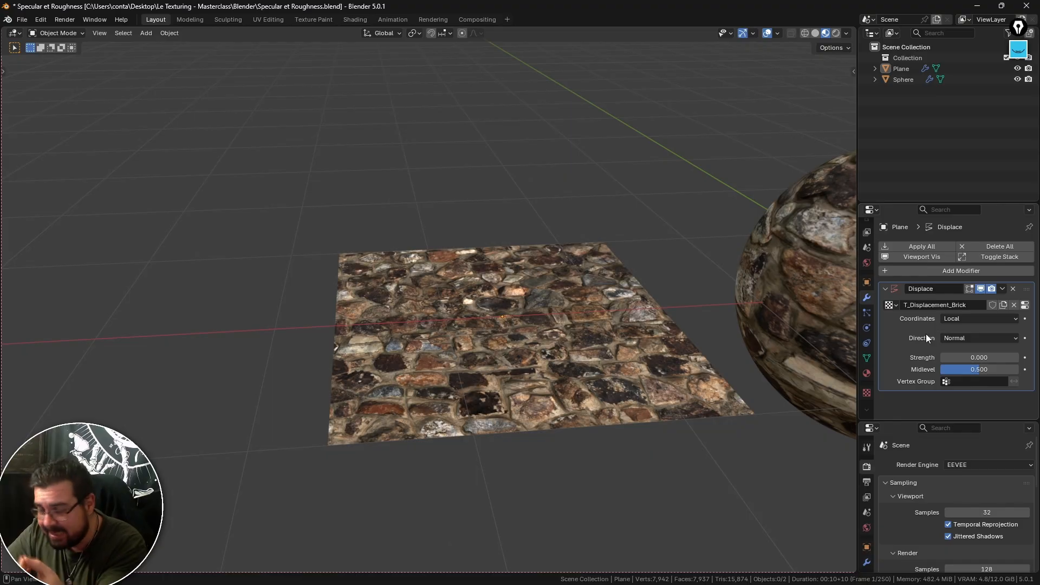
{"action": "left_click", "coordinate": [868, 392]}
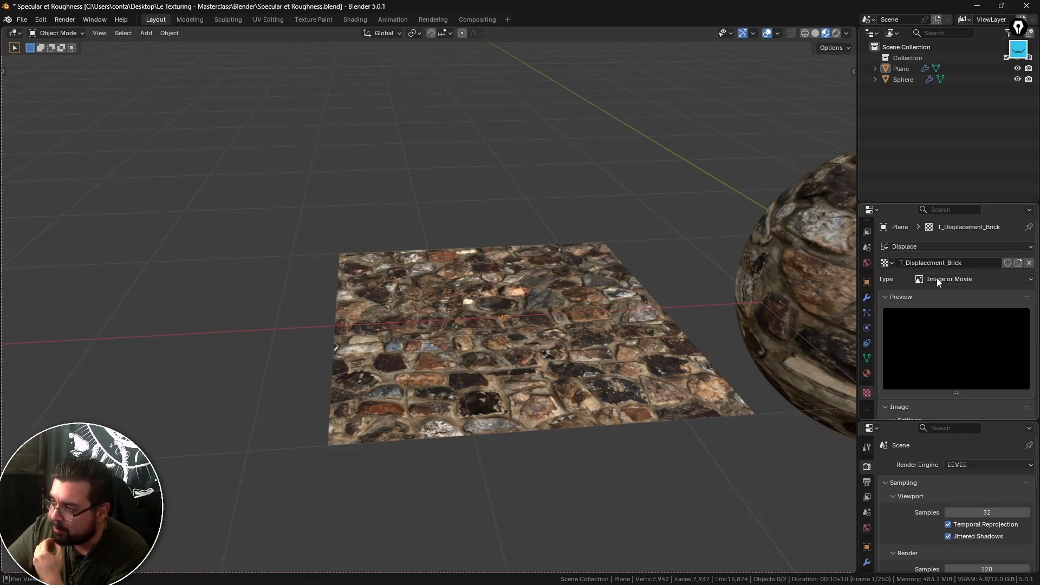
{"action": "scroll", "coordinate": [963, 292], "scroll_direction": "down", "scroll_amount": 3}
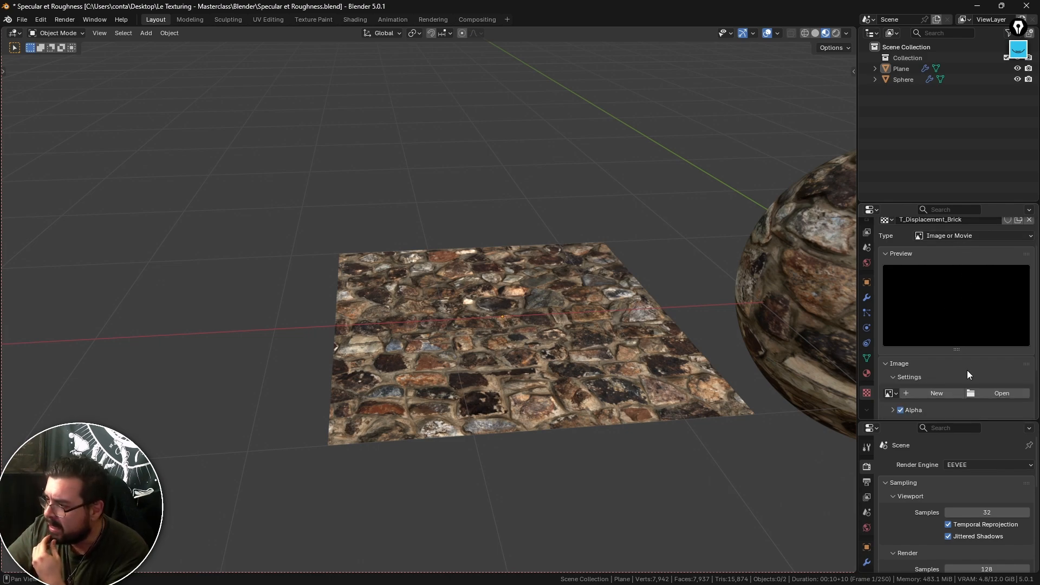
{"action": "left_click", "coordinate": [999, 393]}
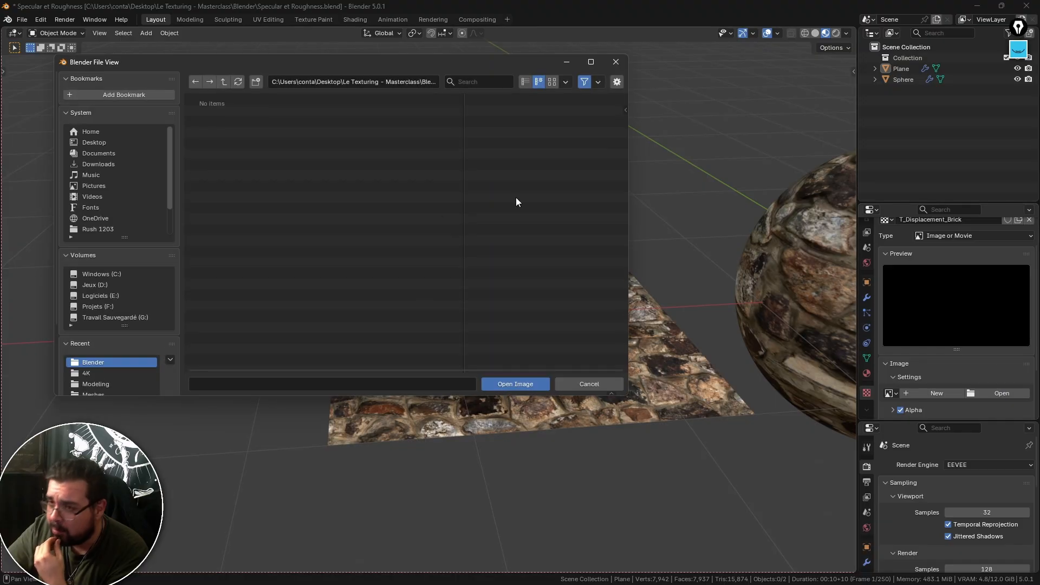
{"action": "left_click", "coordinate": [223, 83]}
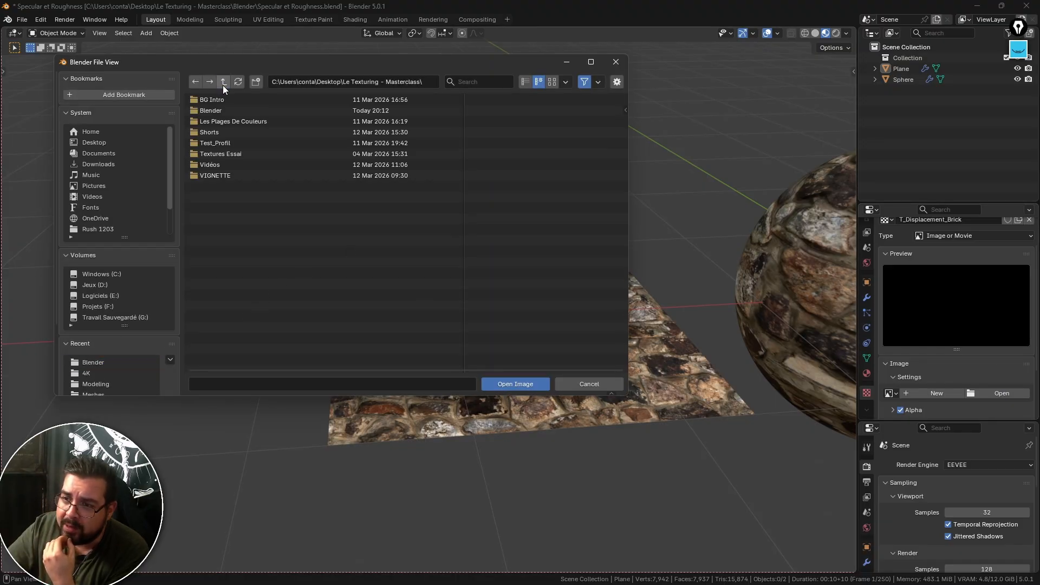
{"action": "left_click", "coordinate": [218, 155]}
{"action": "left_click", "coordinate": [230, 113]}
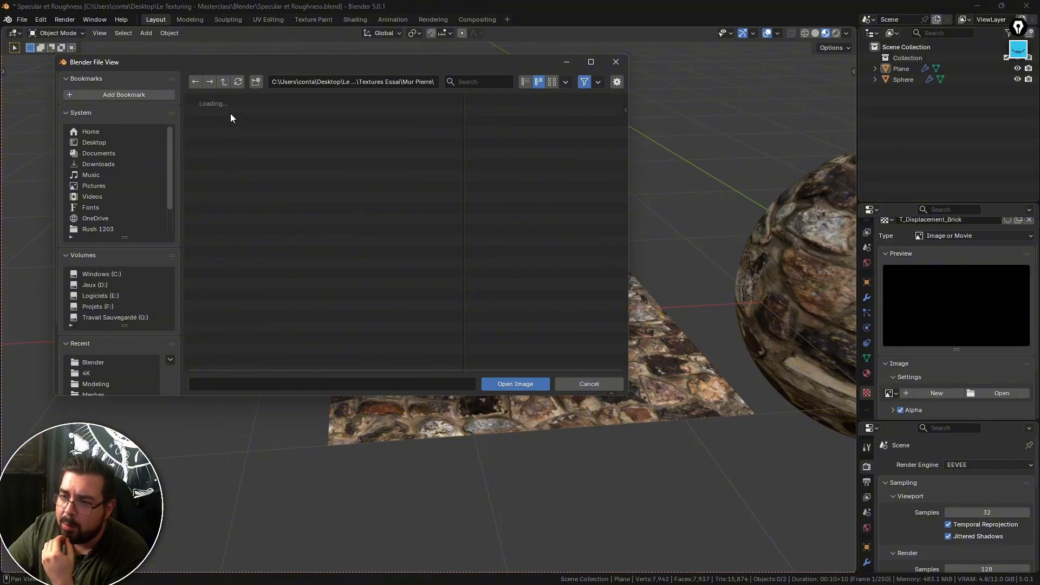
{"action": "left_click", "coordinate": [226, 103]}
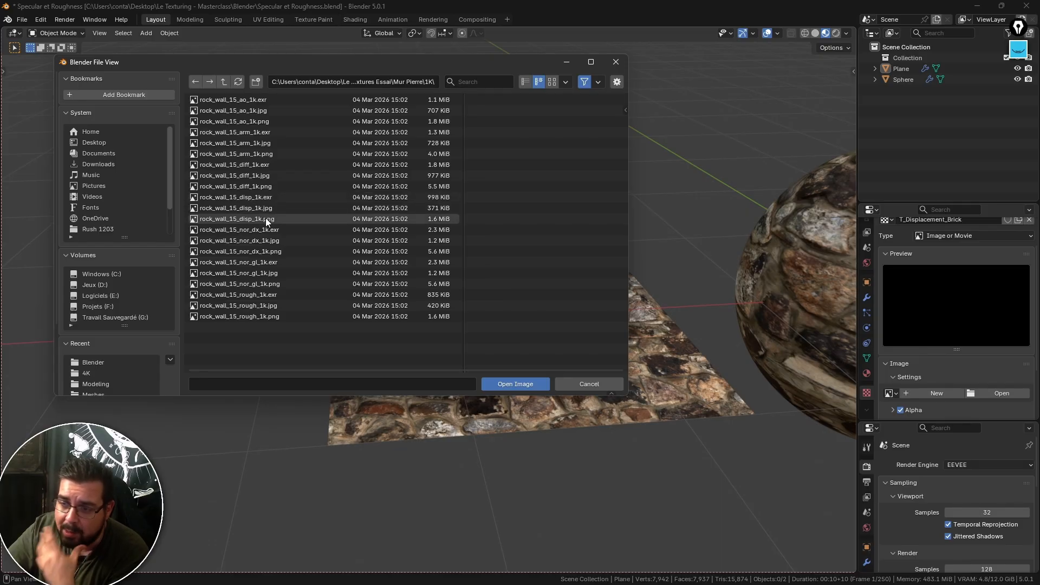
{"action": "double_click", "coordinate": [266, 219]}
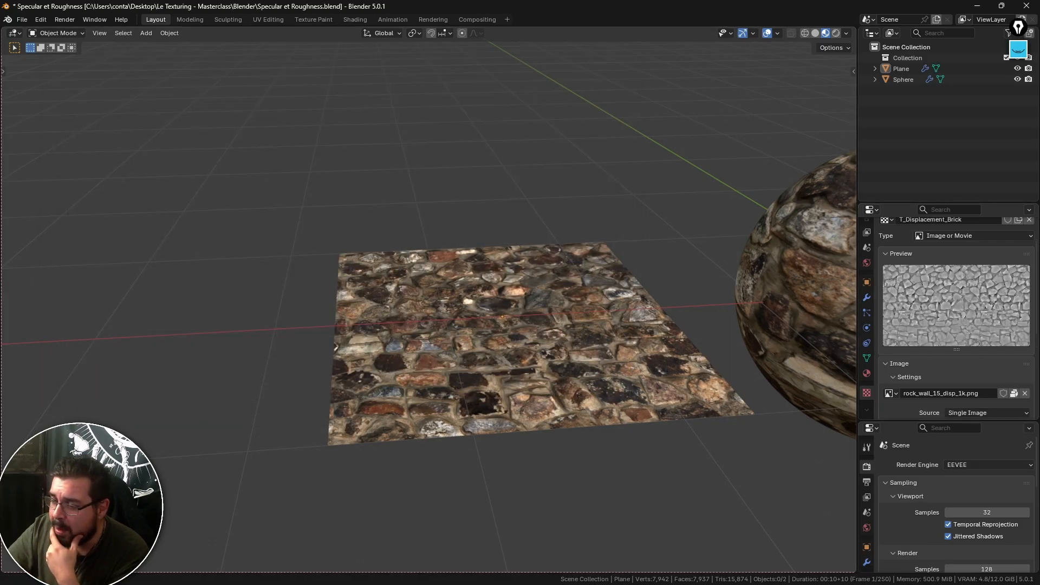
Step: Switch to File Explorer and browse from the desktop to the Le Texturing - Masterclass/Textures Essai/Mur Pierre/1K folder
{"action": "key", "text": "super"}
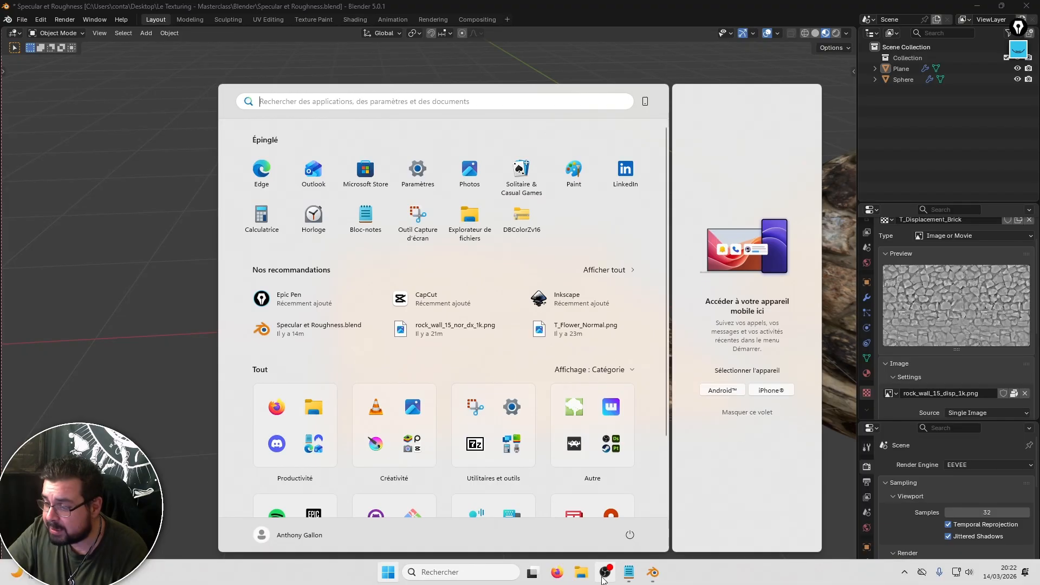
{"action": "left_click", "coordinate": [583, 573]}
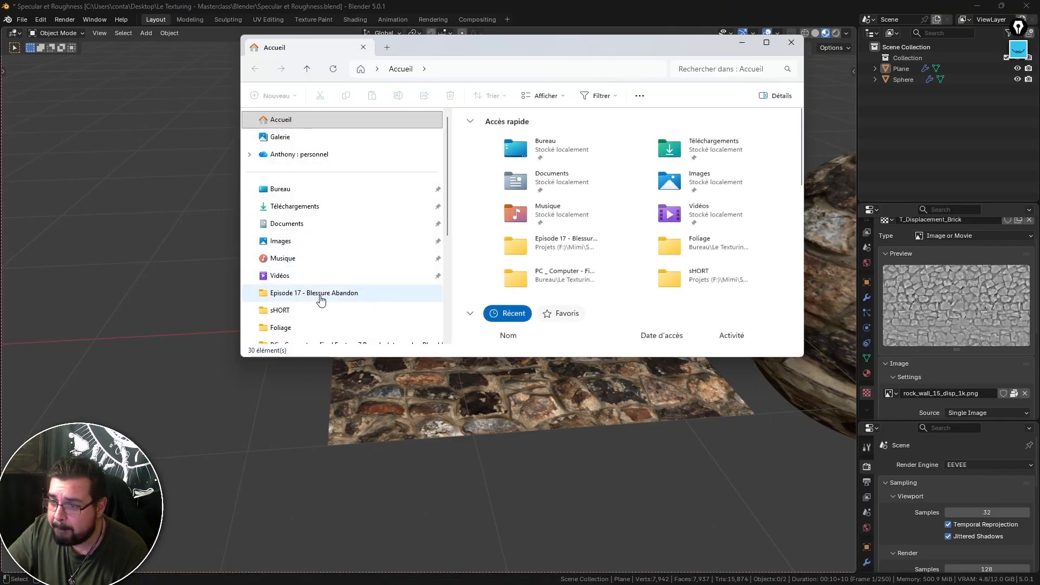
{"action": "left_click", "coordinate": [276, 188]}
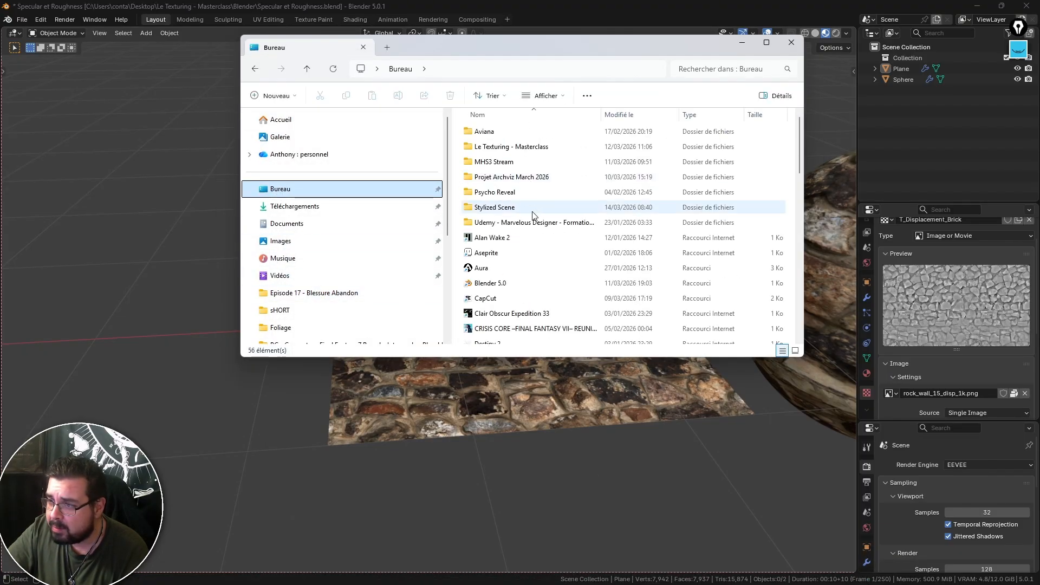
{"action": "double_click", "coordinate": [493, 150]}
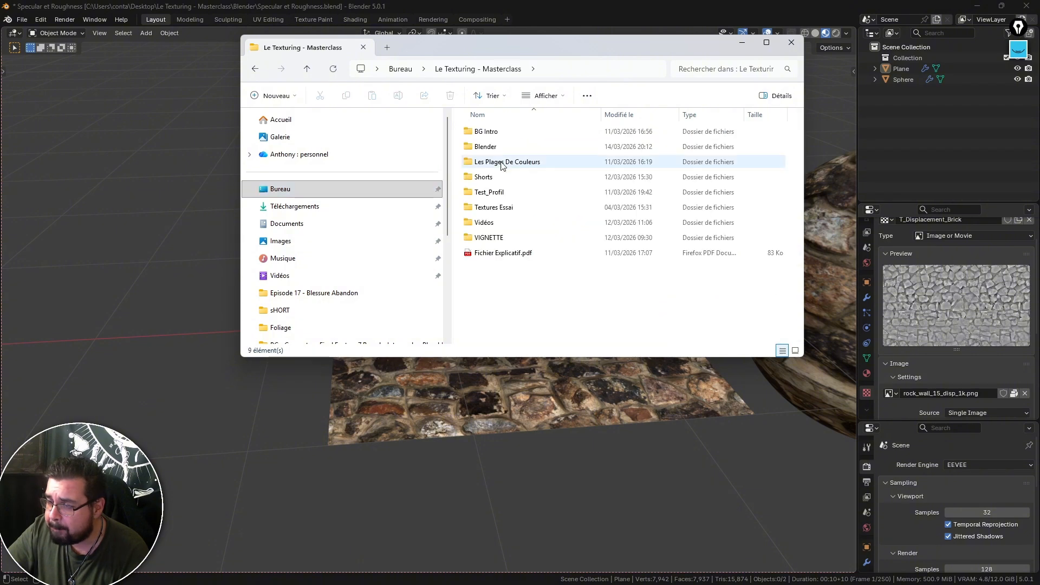
{"action": "double_click", "coordinate": [498, 208]}
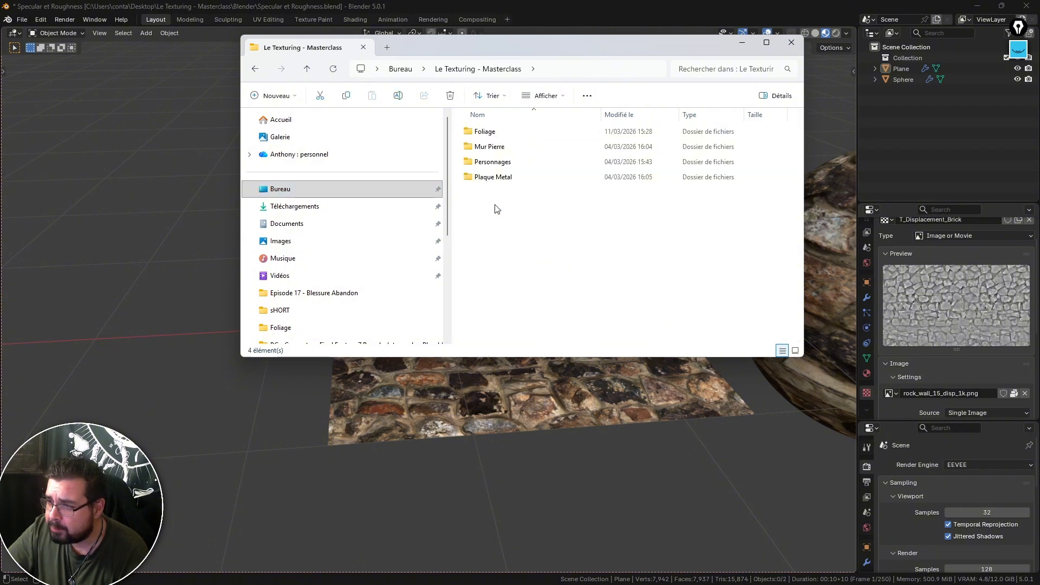
{"action": "double_click", "coordinate": [497, 150]}
{"action": "left_click", "coordinate": [490, 137]}
{"action": "double_click", "coordinate": [490, 136]}
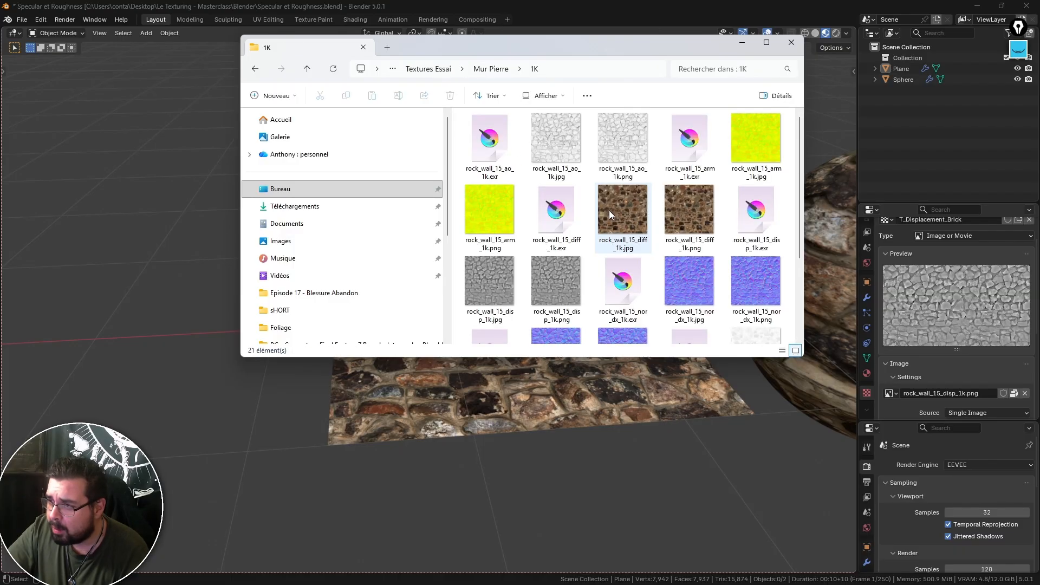
{"action": "scroll", "coordinate": [609, 211], "scroll_direction": "down", "scroll_amount": 2}
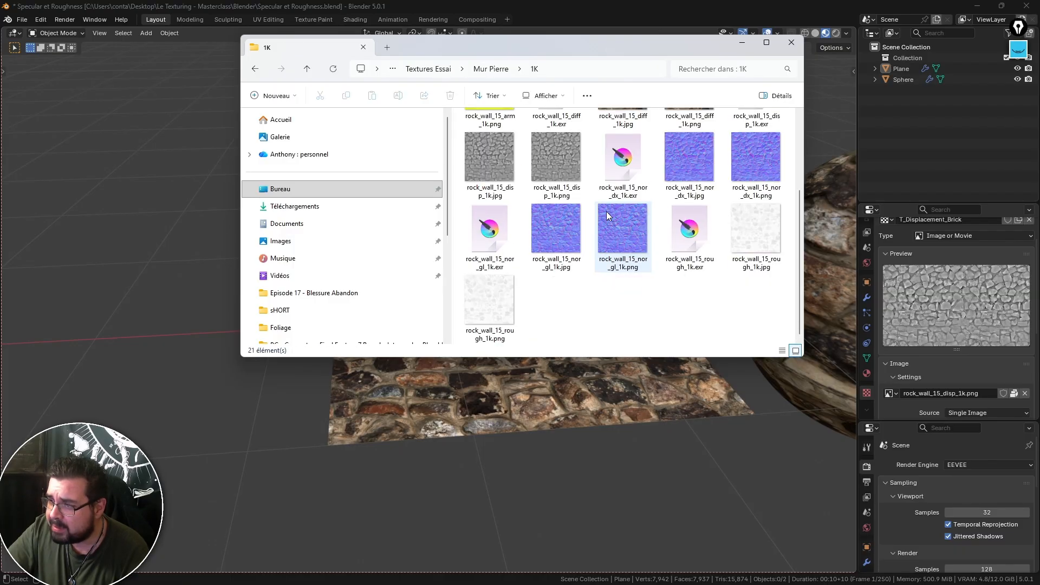
Step: View rock_wall_15_disp_1k.png enlarged to examine the gray levels of its stones and mortar, and return to Blender
{"action": "double_click", "coordinate": [564, 177]}
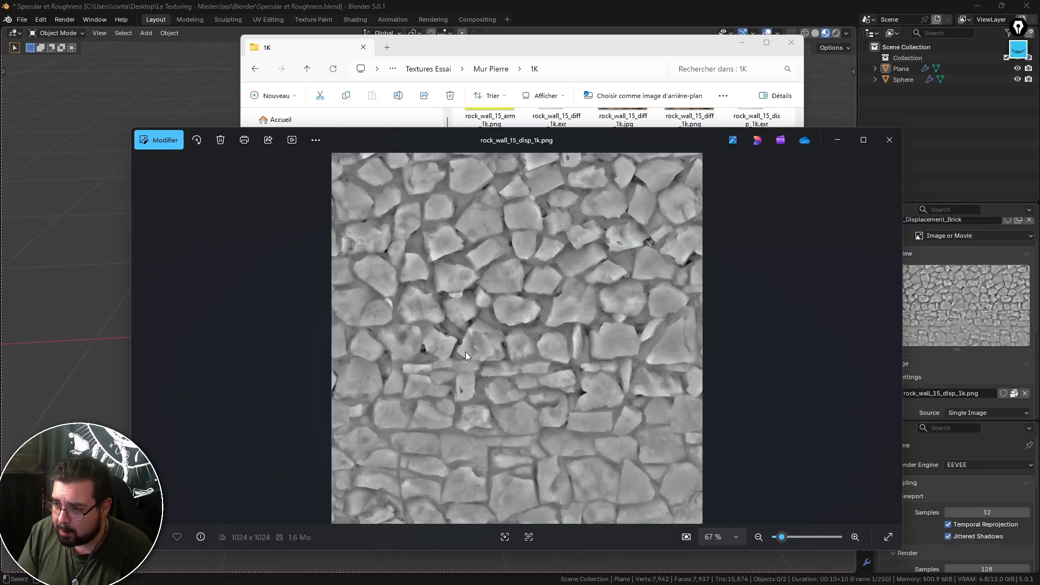
{"action": "left_click", "coordinate": [864, 139]}
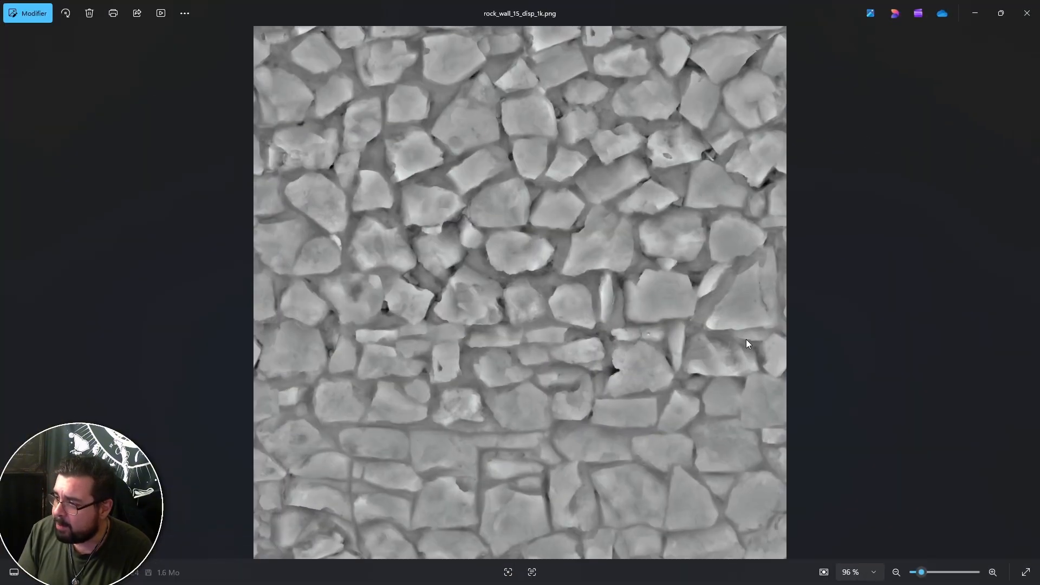
{"action": "left_click_drag", "start_coordinate": [921, 572], "coordinate": [929, 572]}
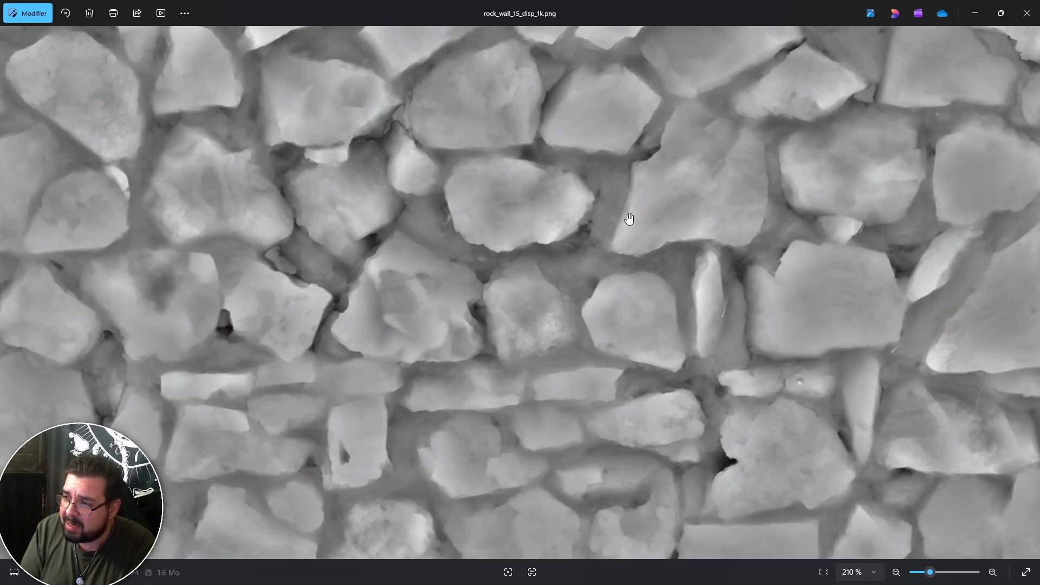
{"action": "left_click", "coordinate": [1025, 18]}
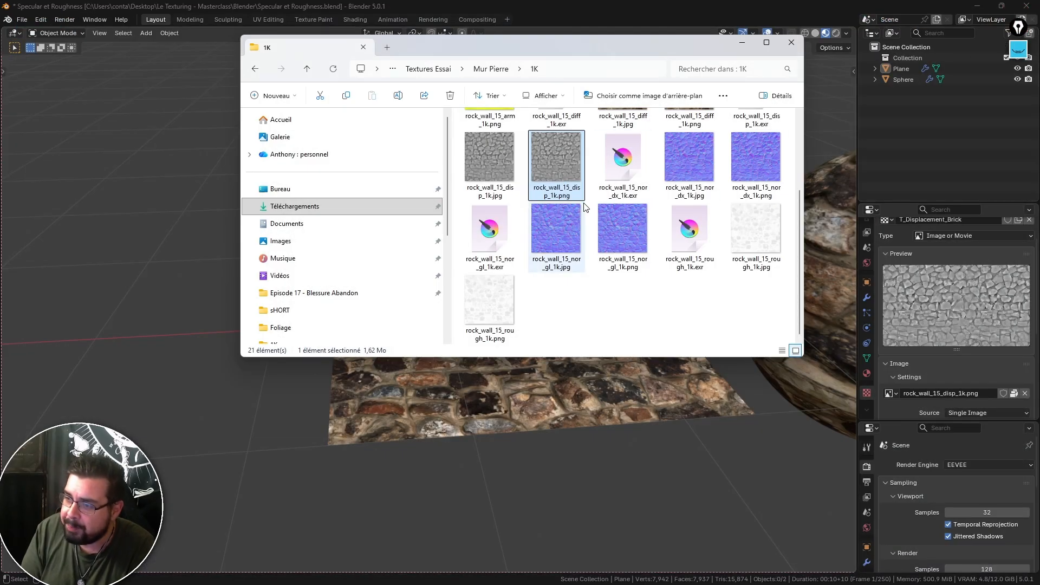
{"action": "left_click", "coordinate": [742, 43]}
Step: Select the plane and set the color space of its displacement image to Non-Color
{"action": "left_click", "coordinate": [510, 315]}
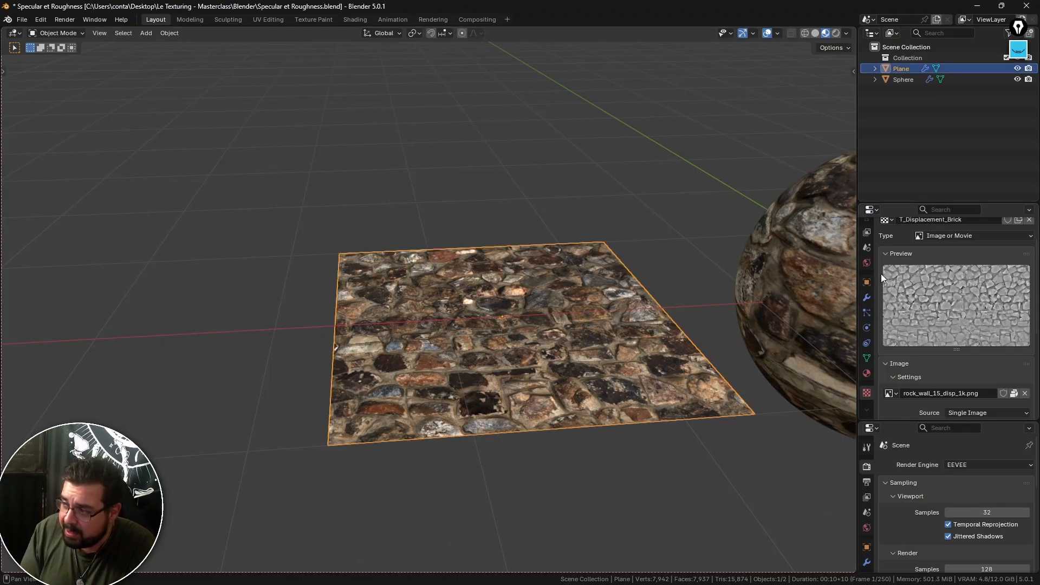
{"action": "scroll", "coordinate": [1031, 374], "scroll_direction": "down", "scroll_amount": 5}
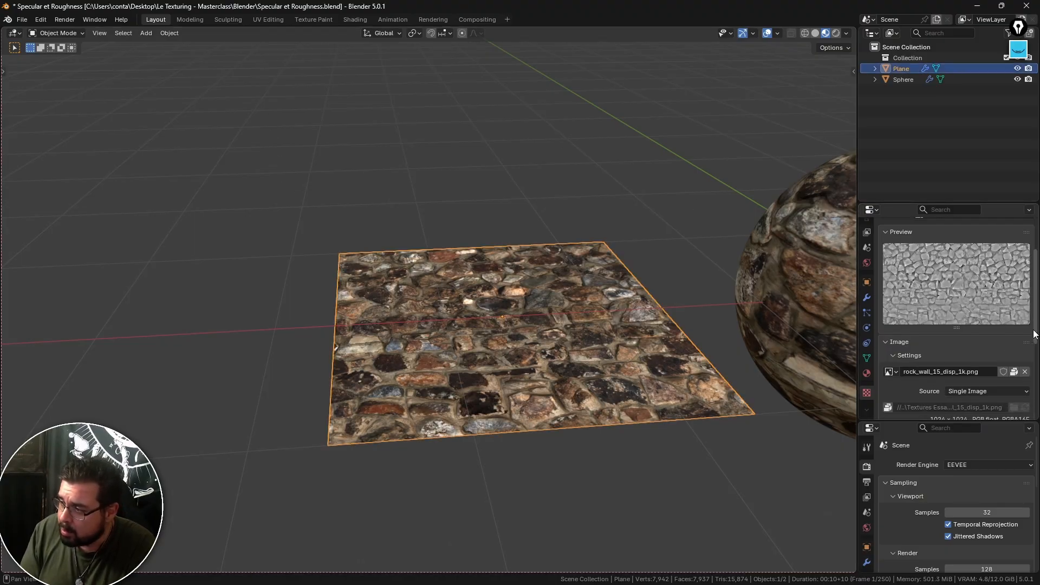
{"action": "scroll", "coordinate": [1028, 380], "scroll_direction": "down", "scroll_amount": 1}
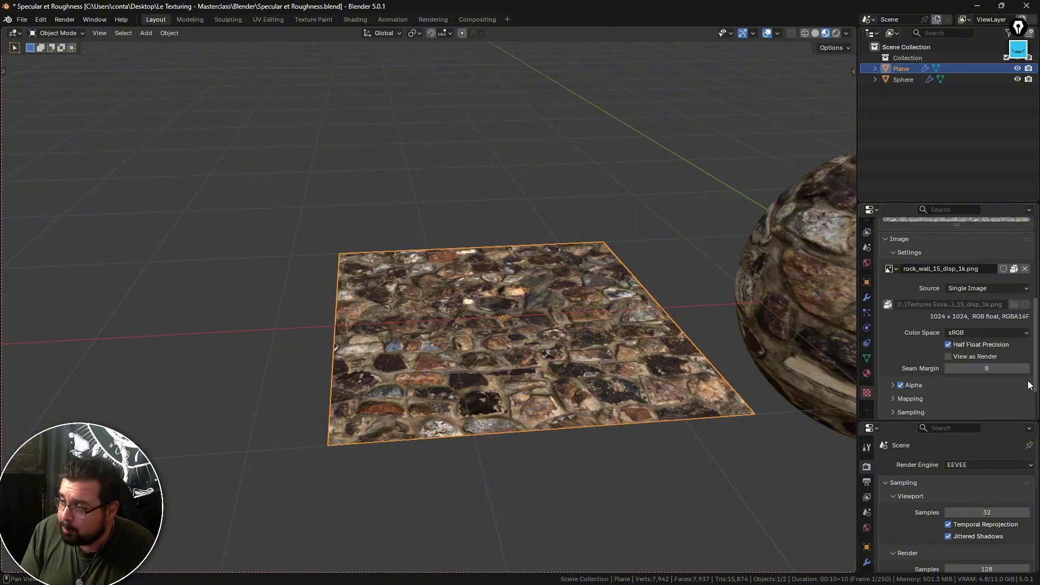
{"action": "left_click", "coordinate": [981, 335]}
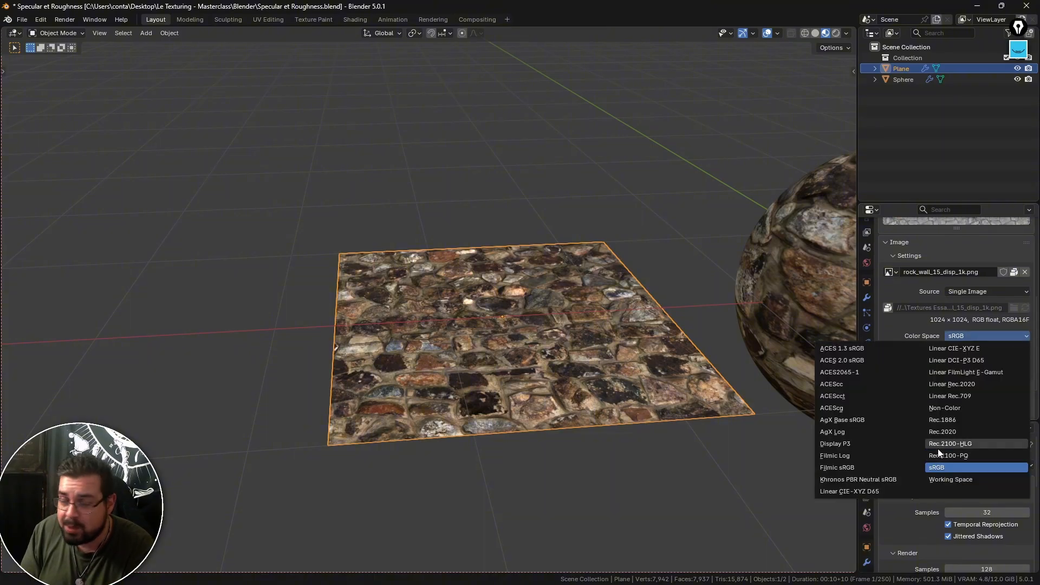
{"action": "left_click", "coordinate": [952, 406]}
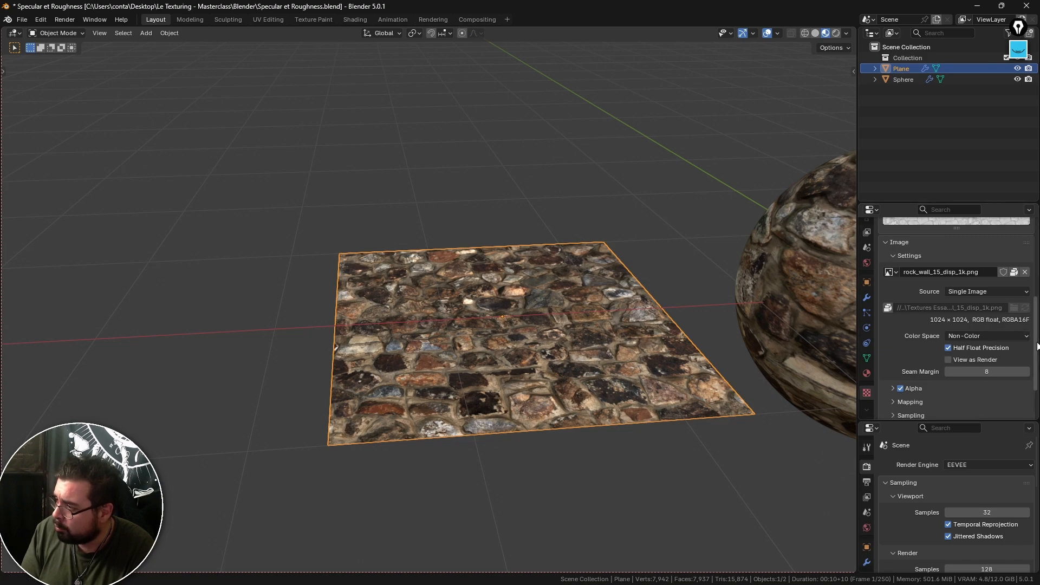
{"action": "scroll", "coordinate": [1034, 342], "scroll_direction": "up", "scroll_amount": 3}
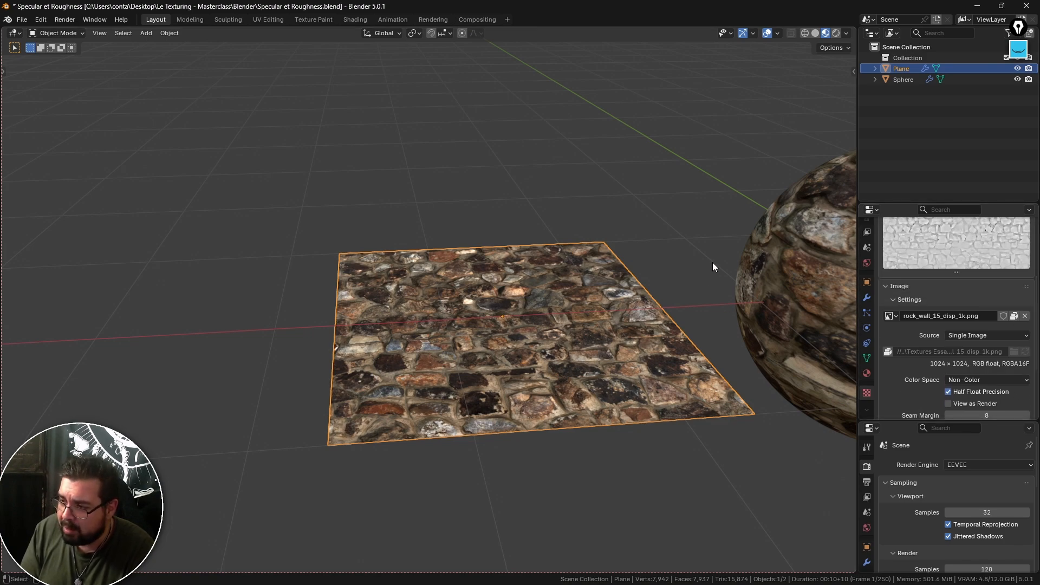
Step: Set the Strength of the plane's Displace modifier to 1.5
{"action": "left_click", "coordinate": [866, 297]}
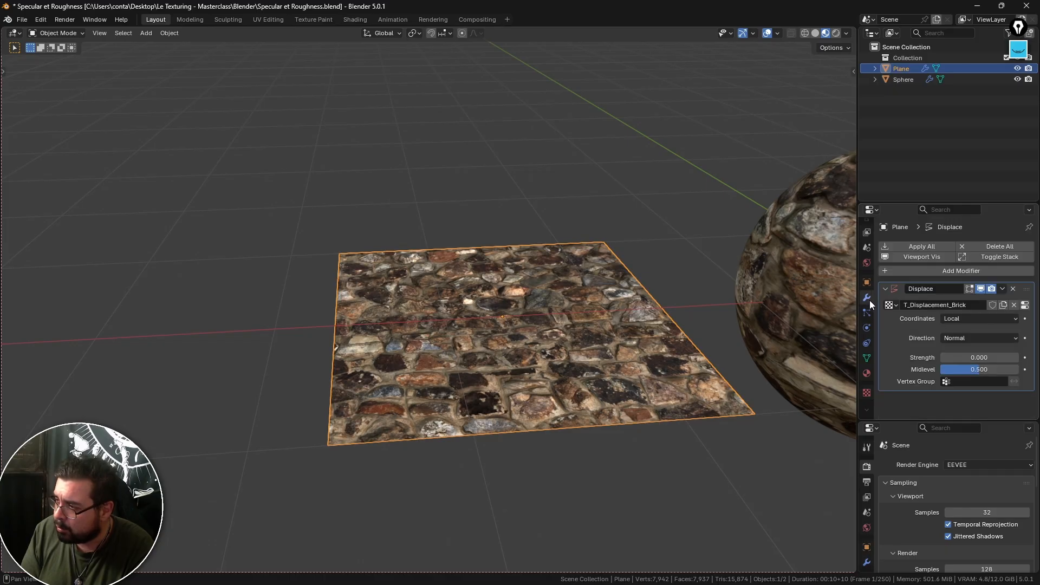
{"action": "left_click_drag", "start_coordinate": [957, 357], "coordinate": [978, 358]}
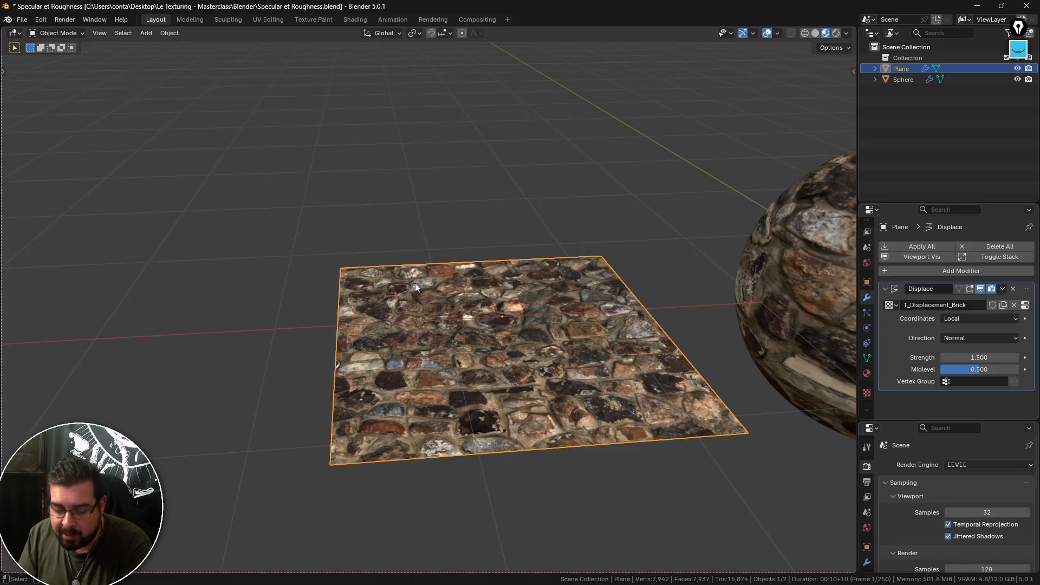
{"action": "key", "text": "Tab"}
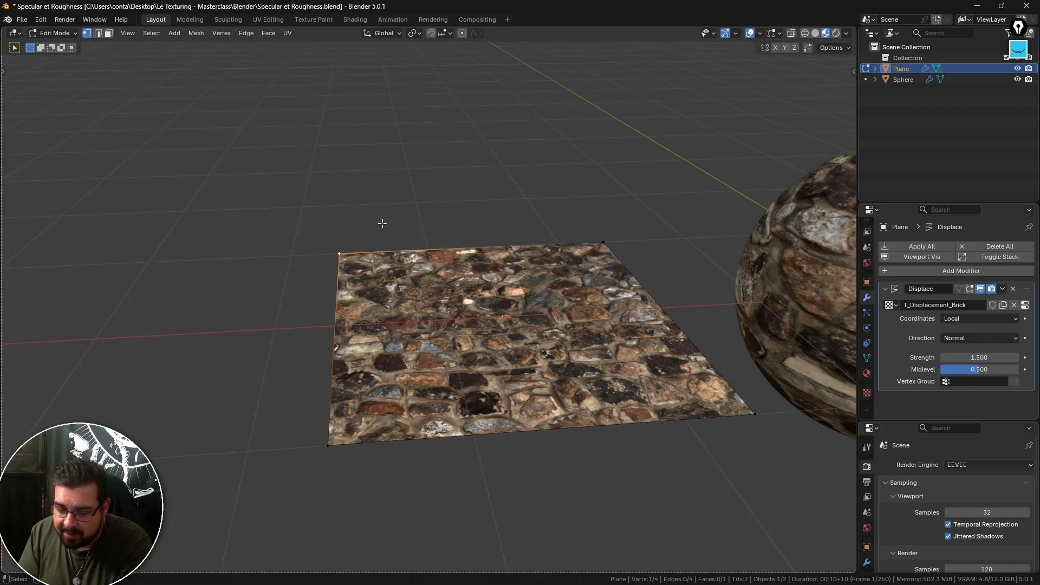
{"action": "key", "text": "g"}
{"action": "key", "text": "z"}
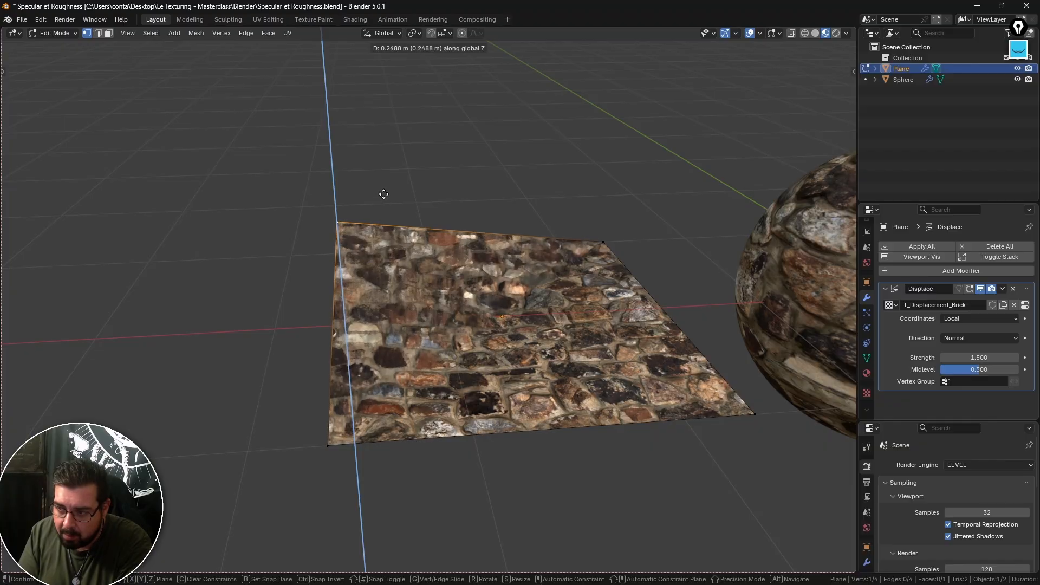
{"action": "right_click", "coordinate": [395, 239]}
{"action": "key", "text": "Tab"}
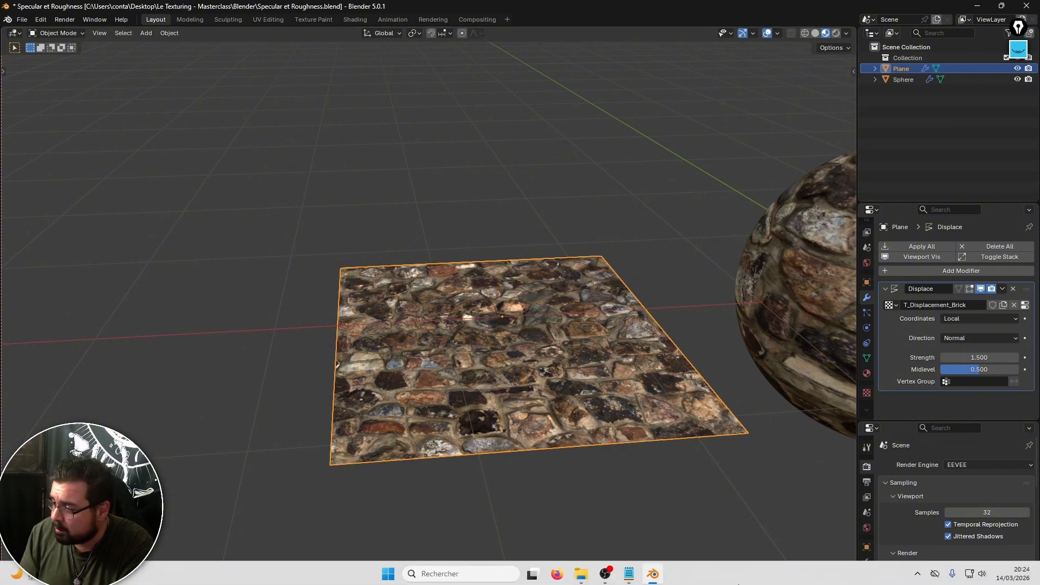
Step: View rock_wall_15_disp_1k.png enlarged from File Explorer to examine its gray levels, close both windows and return to Blender
{"action": "left_click", "coordinate": [589, 576]}
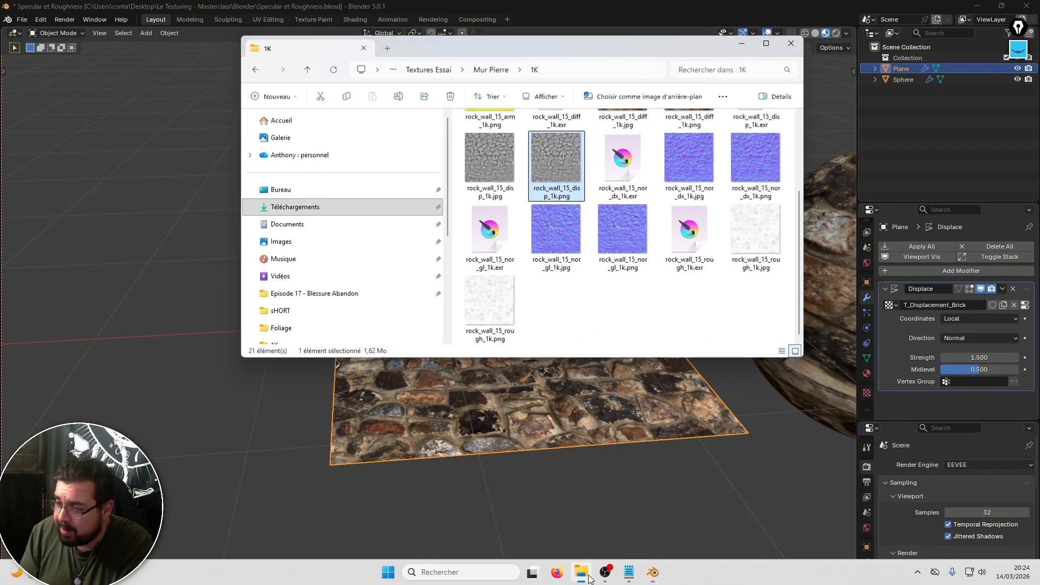
{"action": "double_click", "coordinate": [558, 163]}
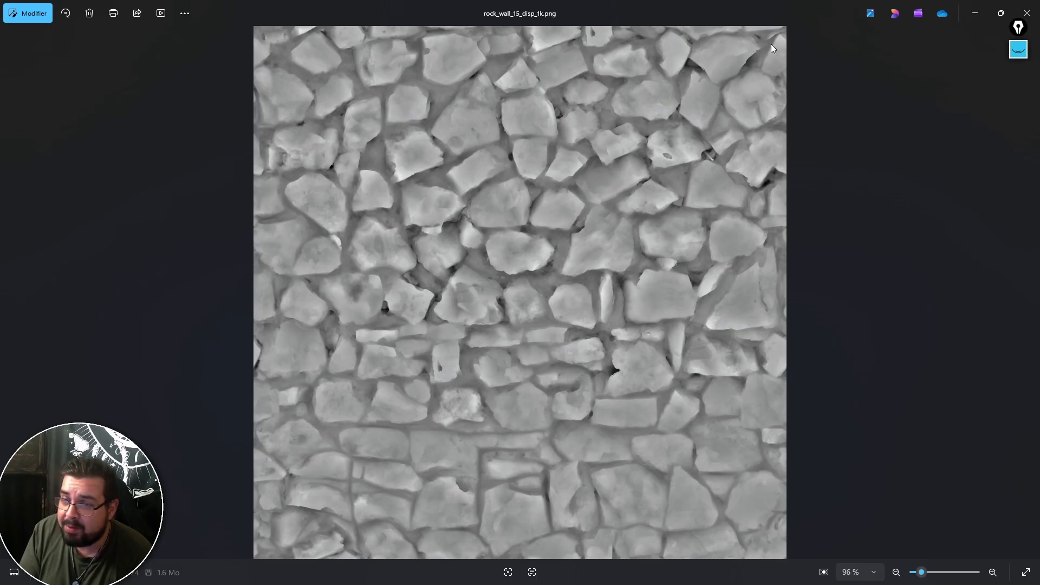
{"action": "left_click", "coordinate": [1026, 13]}
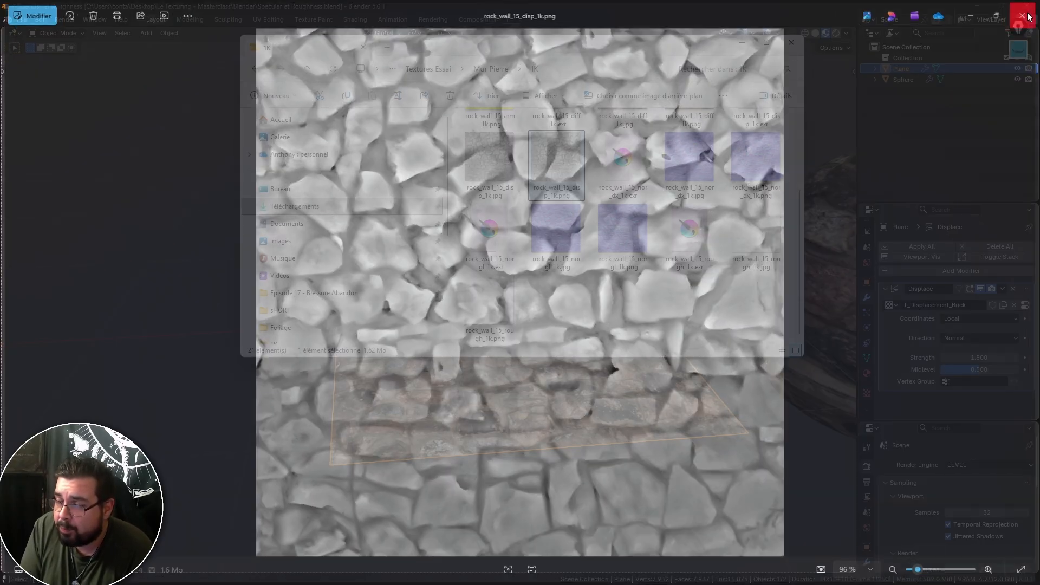
{"action": "left_click", "coordinate": [791, 42]}
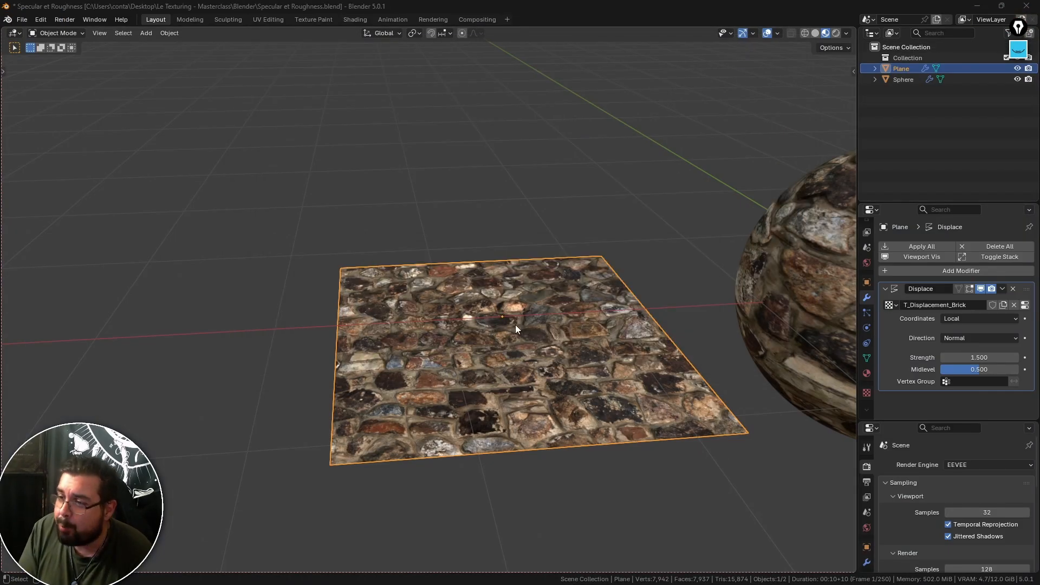
{"action": "right_click", "coordinate": [491, 308]}
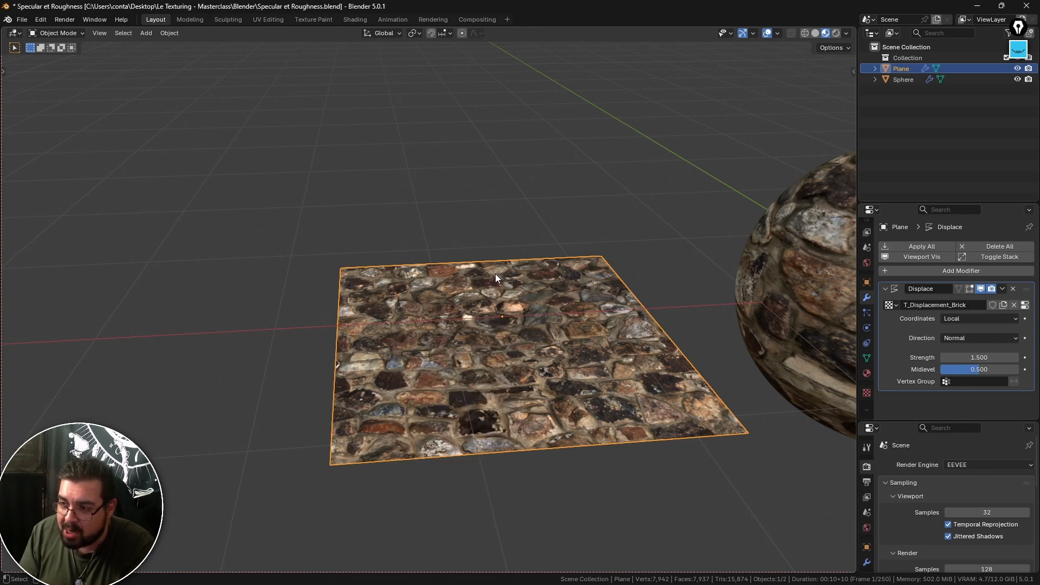
Step: Divide the plane into four faces with one centered loop cut in each direction, and return to Object Mode to apply the displacement
{"action": "key", "text": "Tab"}
{"action": "key", "text": "ctrl+r"}
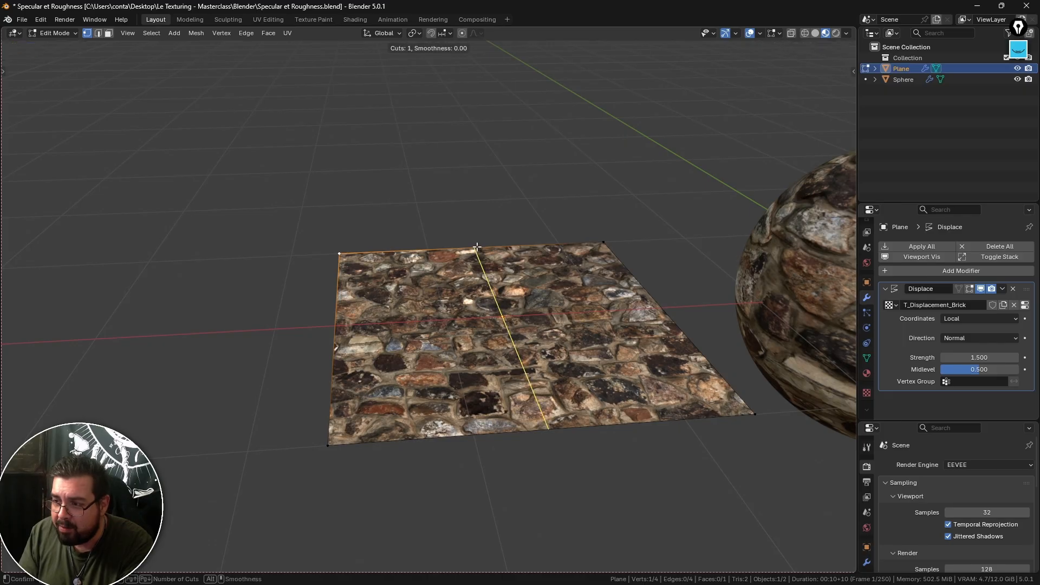
{"action": "left_click", "coordinate": [478, 248]}
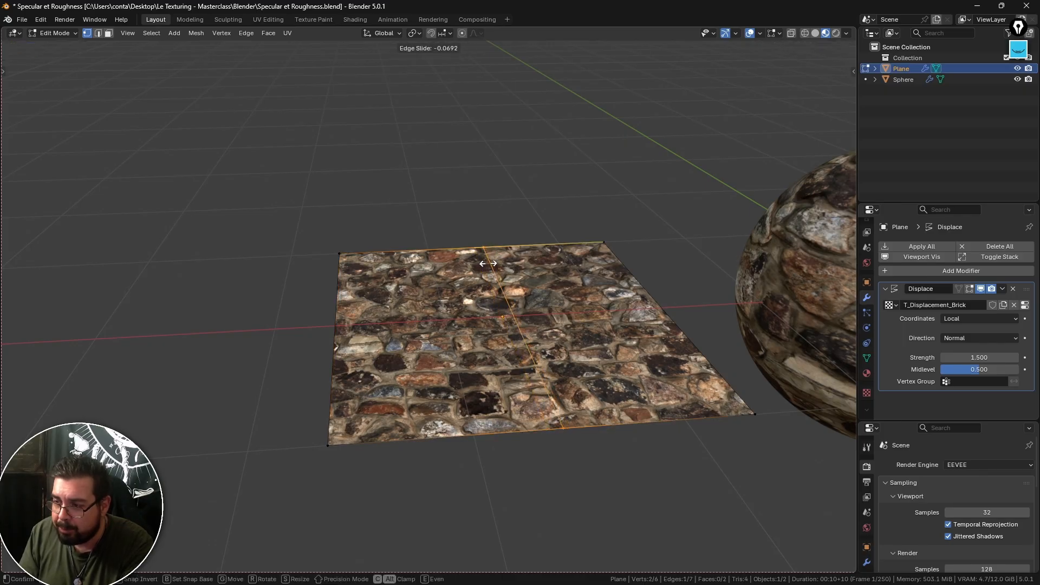
{"action": "left_click", "coordinate": [491, 283]}
{"action": "key", "text": "ctrl+r"}
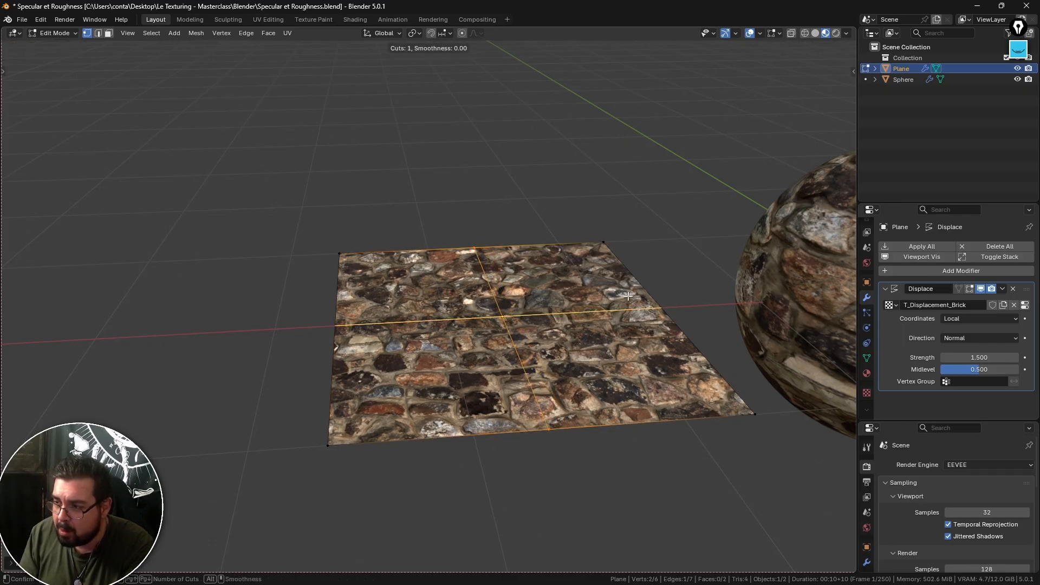
{"action": "right_click", "coordinate": [633, 295]}
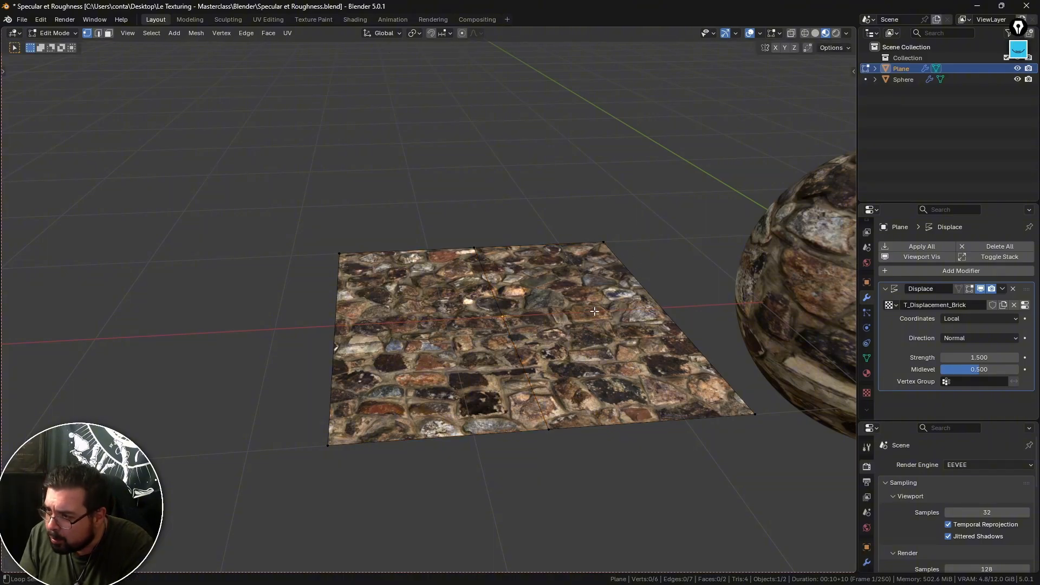
{"action": "left_click", "coordinate": [594, 313], "text": "alt"}
{"action": "key", "text": "alt+a"}
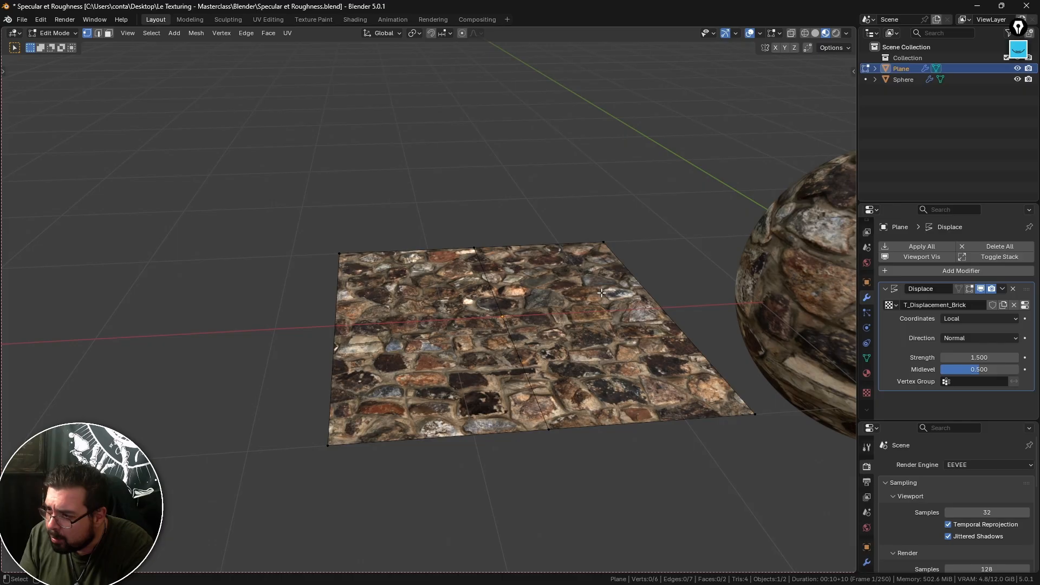
{"action": "key", "text": "ctrl+r"}
{"action": "left_click", "coordinate": [653, 295]}
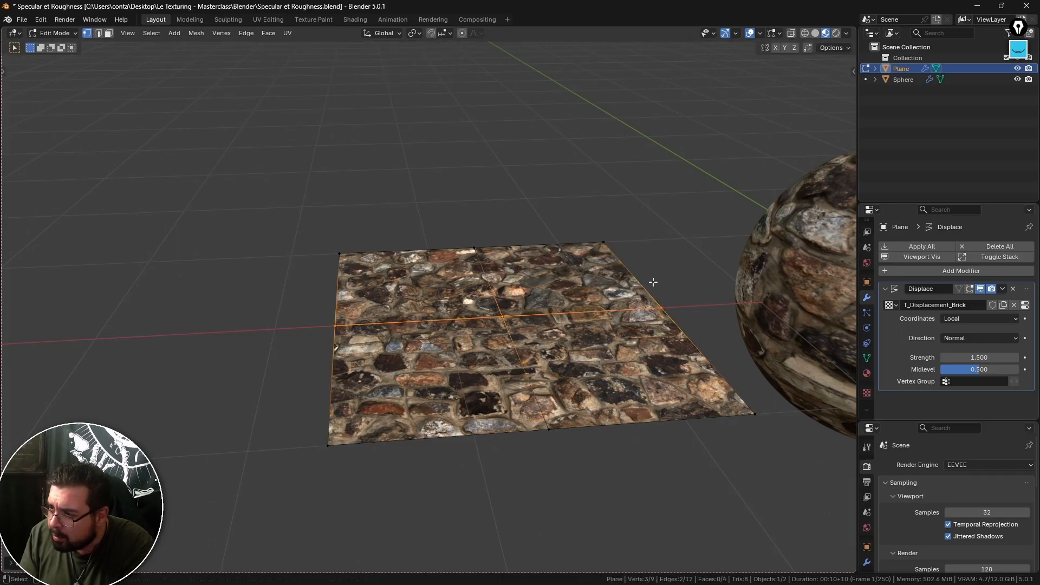
{"action": "key", "text": "Tab"}
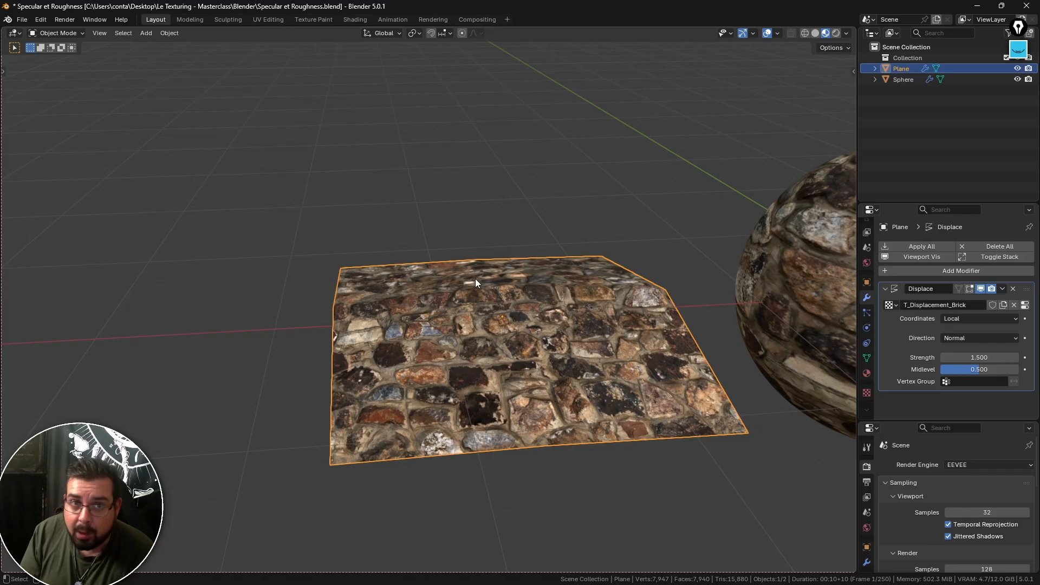
Step: In Edit Mode, add a centered front-to-back loop cut through each half of the plane, on both sides of the middle edge
{"action": "key", "text": "Tab"}
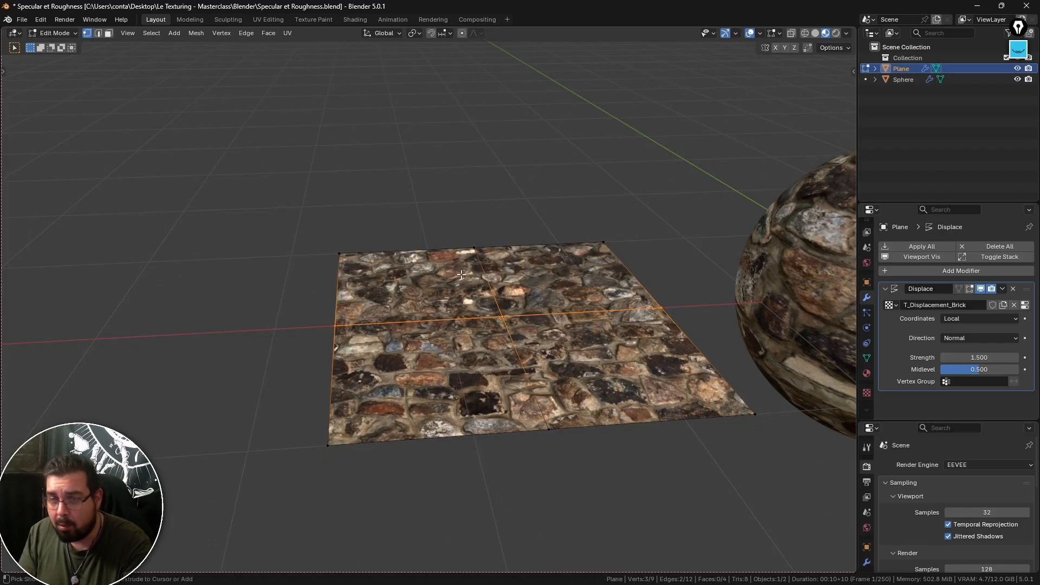
{"action": "key", "text": "ctrl+r"}
{"action": "left_click", "coordinate": [476, 248]}
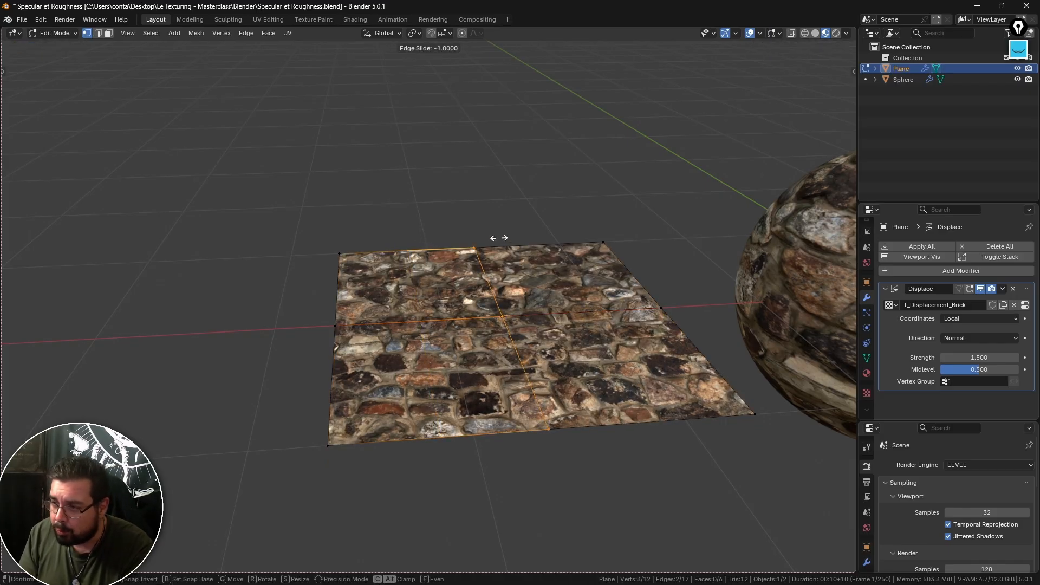
{"action": "right_click", "coordinate": [497, 239]}
{"action": "key", "text": "ctrl+r"}
{"action": "left_click", "coordinate": [542, 230]}
{"action": "right_click", "coordinate": [545, 234]}
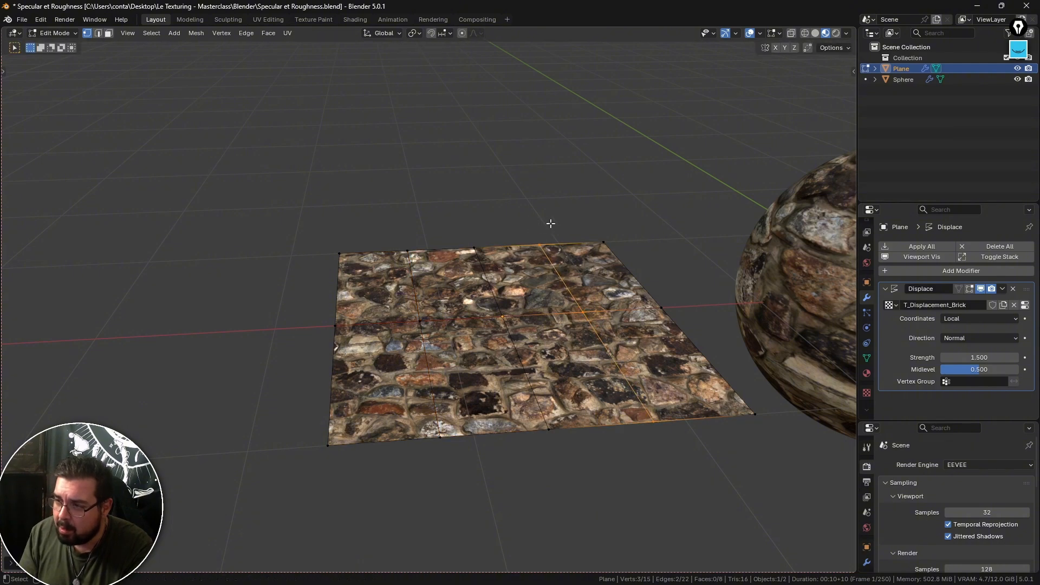
Step: Add a centered crosswise loop cut through the plane's front half and one through its back half, and return to Object Mode
{"action": "key", "text": "ctrl+r"}
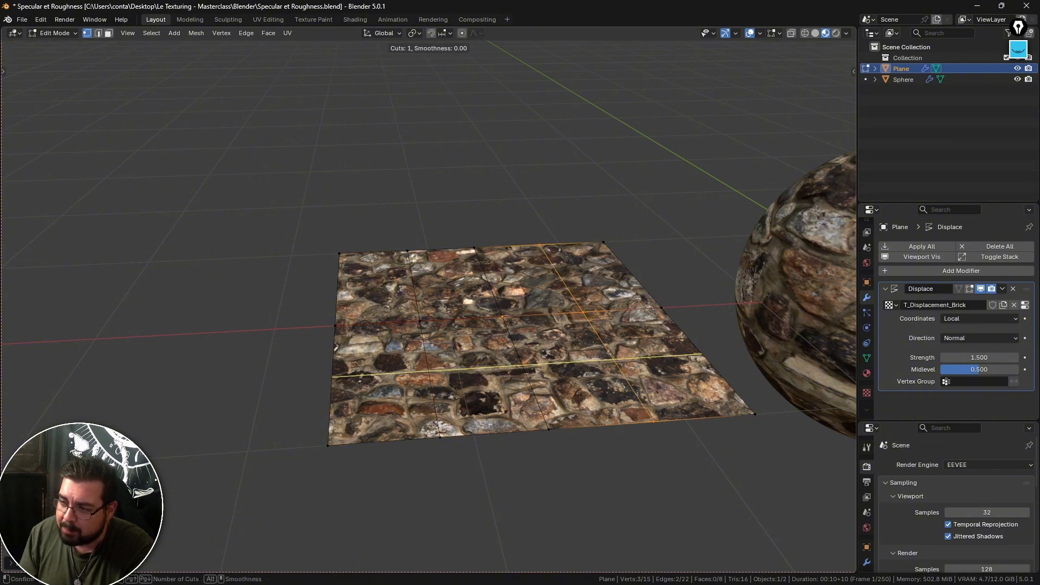
{"action": "left_click", "coordinate": [666, 343]}
{"action": "right_click", "coordinate": [661, 339]}
{"action": "key", "text": "ctrl+r"}
{"action": "right_click", "coordinate": [644, 274]}
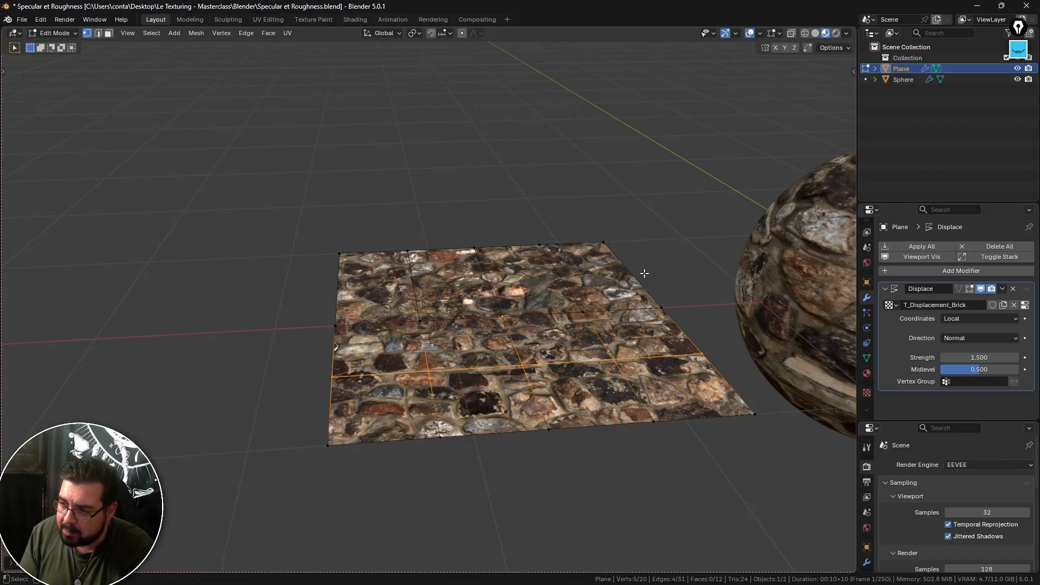
{"action": "key", "text": "ctrl+r"}
{"action": "left_click", "coordinate": [635, 271]}
{"action": "right_click", "coordinate": [636, 270]}
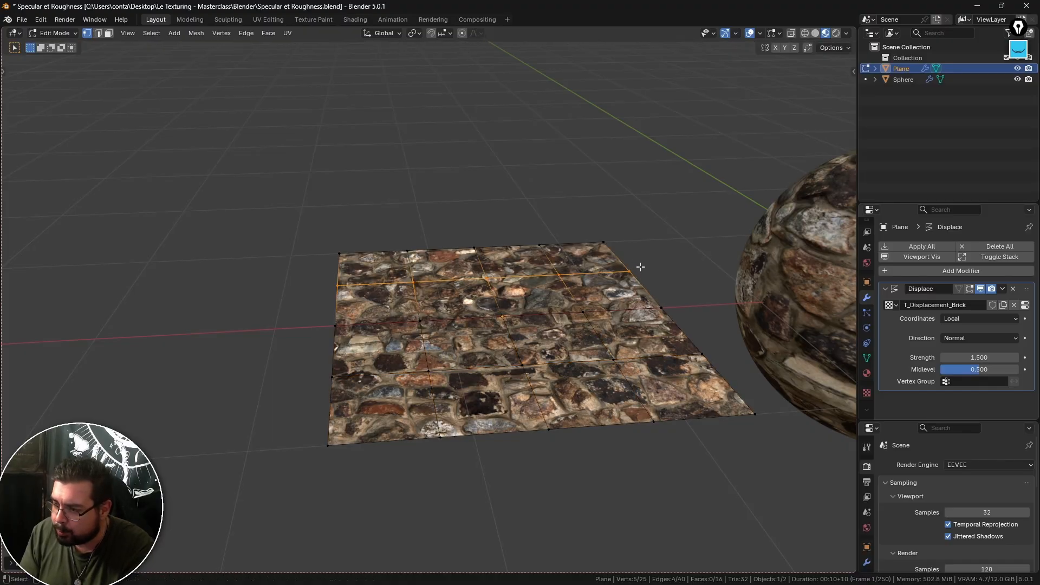
{"action": "key", "text": "Tab"}
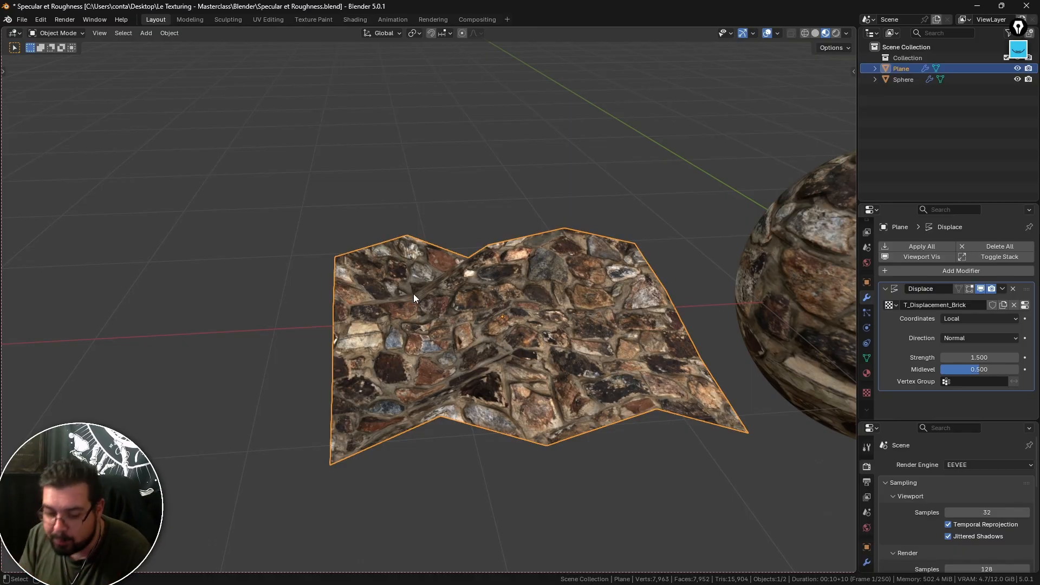
Step: Select the inner vertex nearest the plane's front-left corner in Edit Mode and compare its position with the displaced surface in Object Mode
{"action": "key", "text": "Tab"}
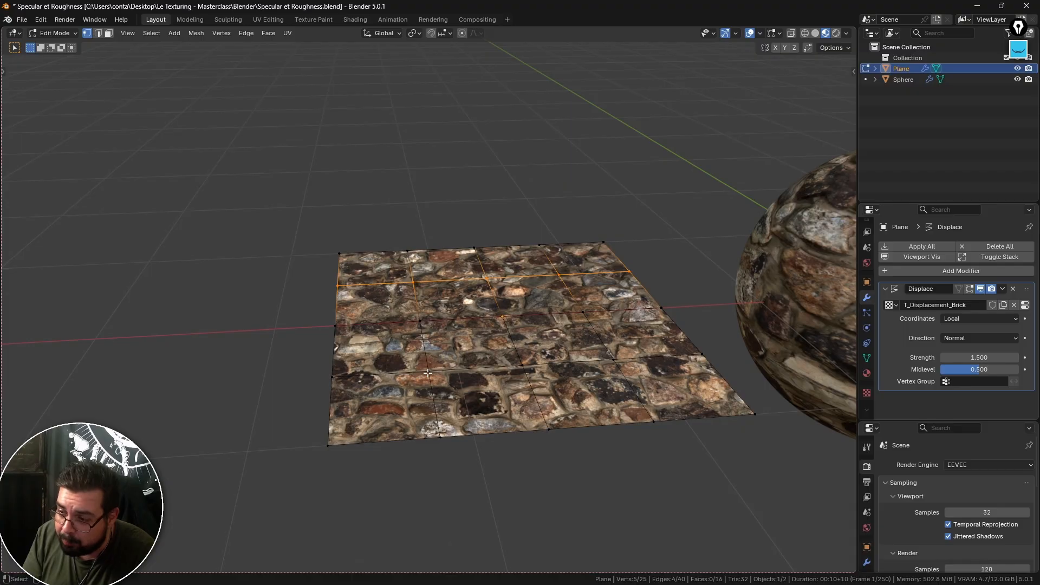
{"action": "left_click", "coordinate": [430, 372]}
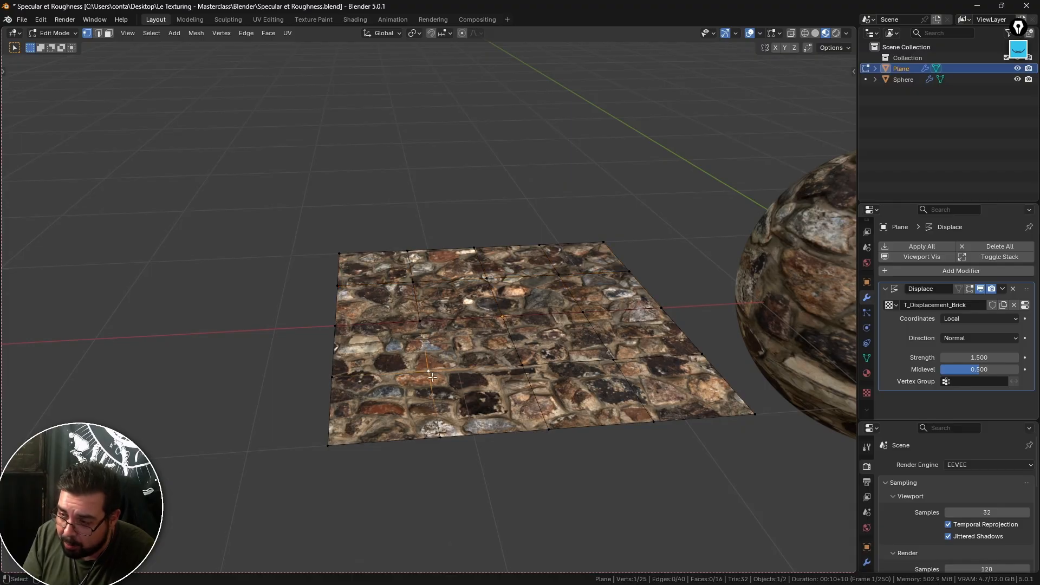
{"action": "key", "text": "Tab"}
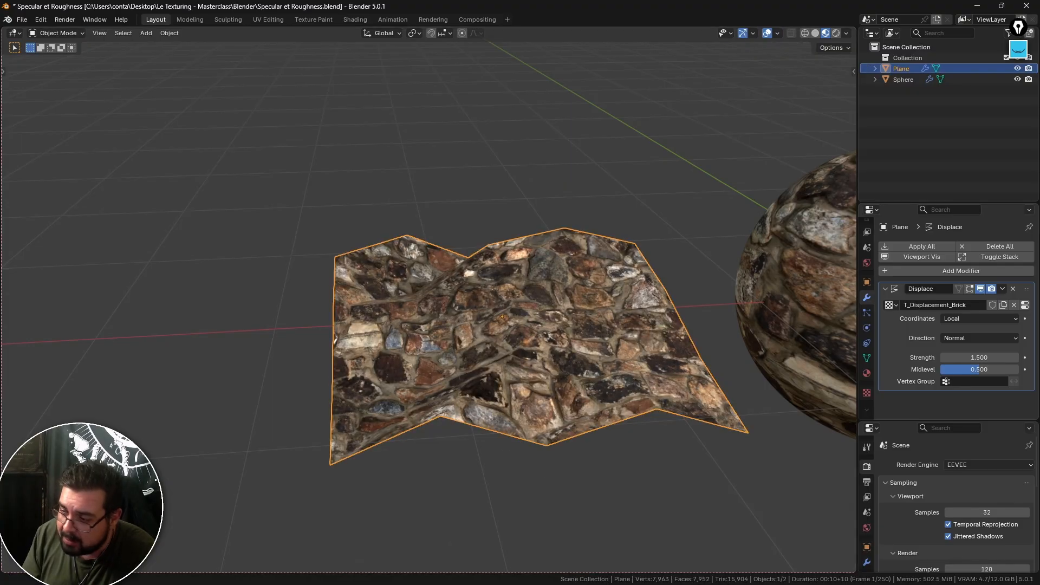
Step: View rock_wall_15_disp_1k.png in a smaller window beside the plane to compare both, minimize it, and check the plane's undisplaced mesh in Edit Mode
{"action": "key", "text": "super"}
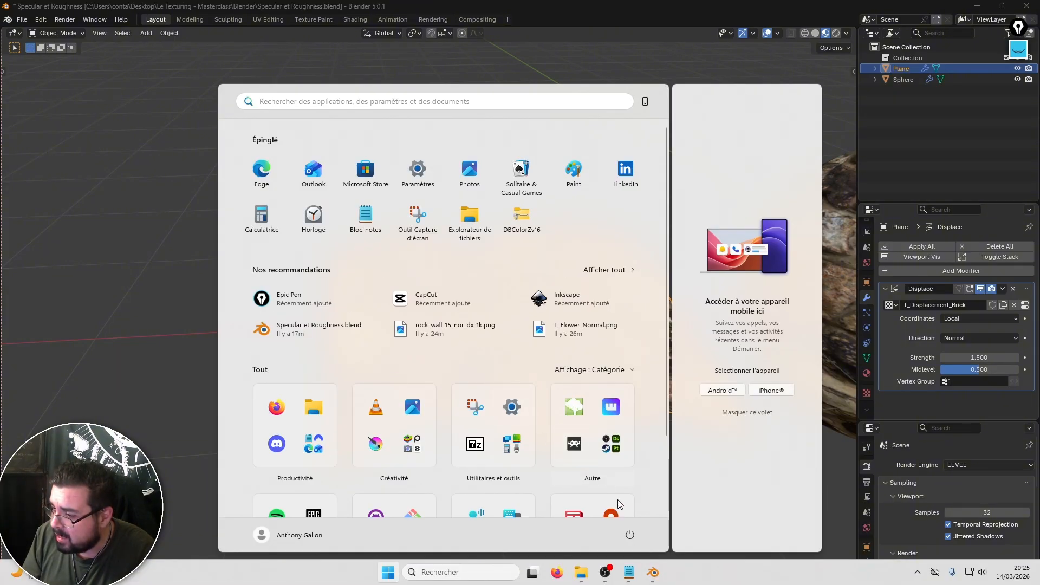
{"action": "left_click", "coordinate": [579, 572]}
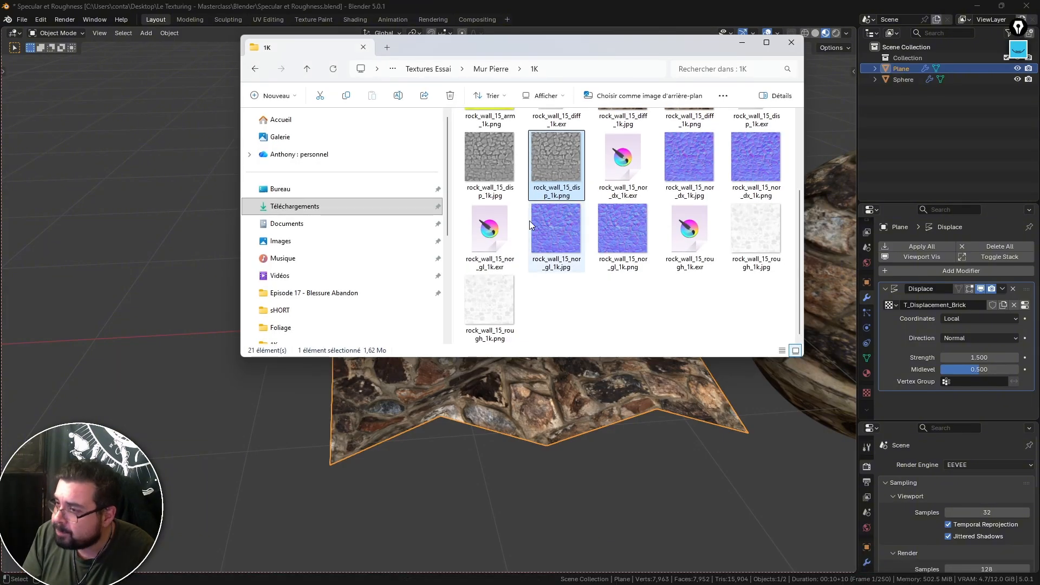
{"action": "double_click", "coordinate": [555, 162]}
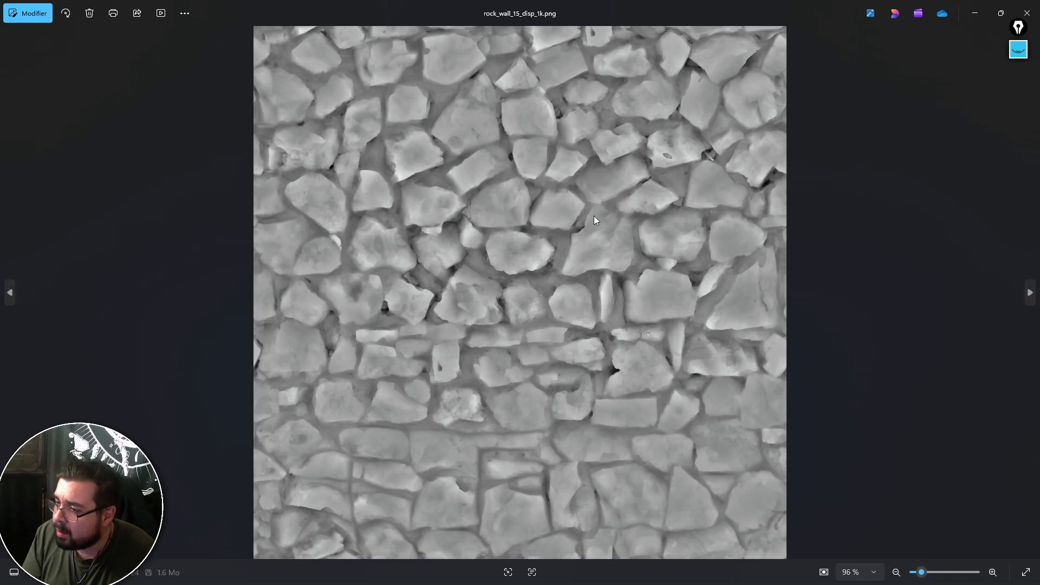
{"action": "left_click", "coordinate": [1000, 15]}
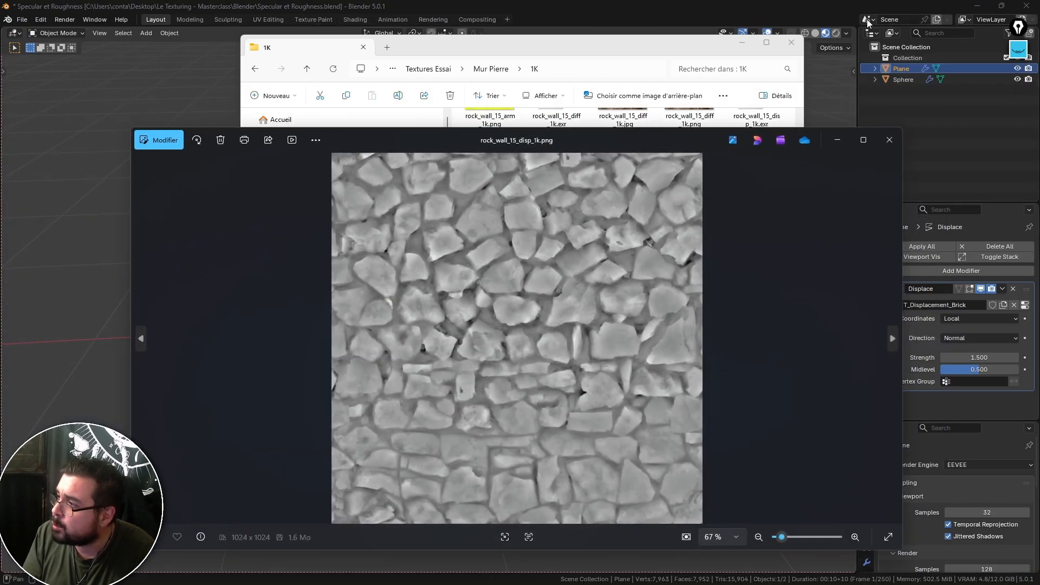
{"action": "left_click", "coordinate": [747, 50]}
{"action": "left_click_drag", "start_coordinate": [692, 136], "coordinate": [263, 84]}
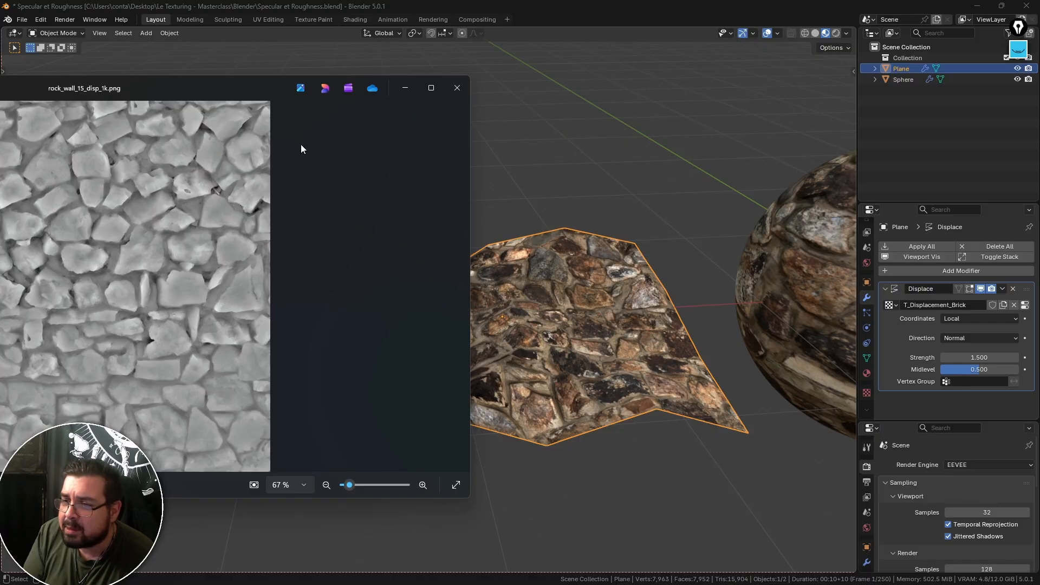
{"action": "left_click", "coordinate": [407, 89]}
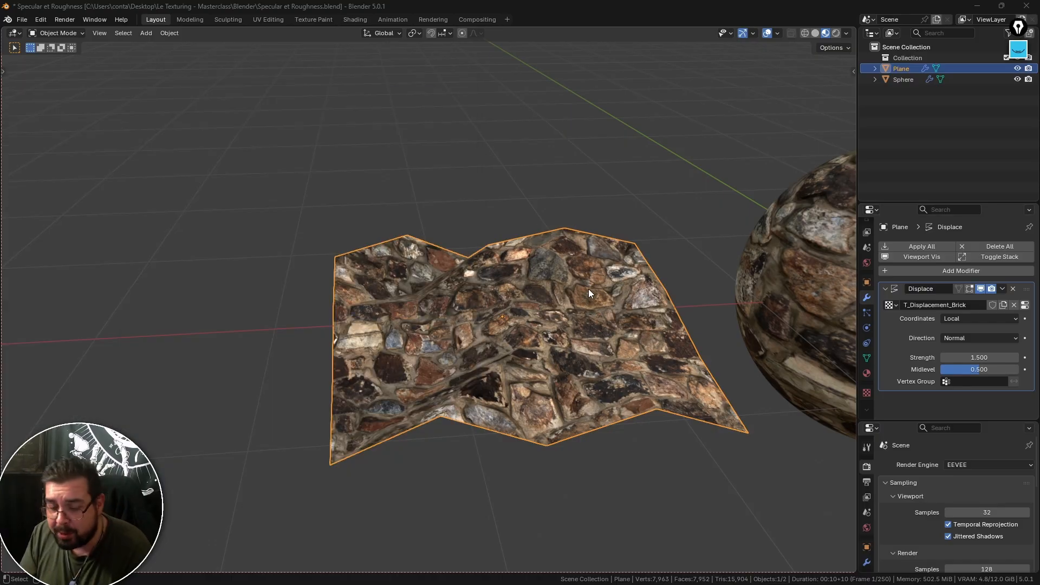
{"action": "key", "text": "Tab"}
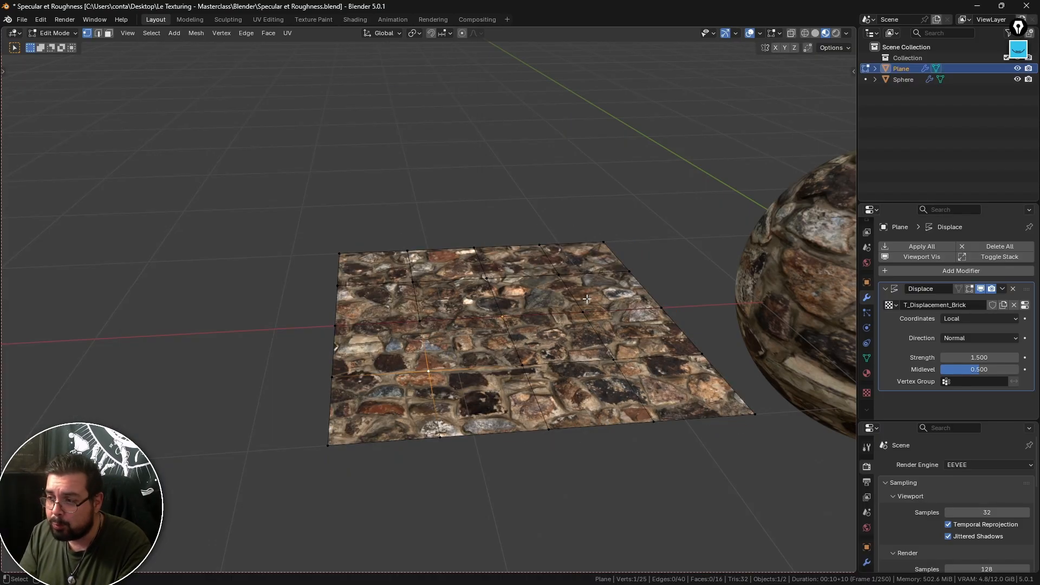
{"action": "key", "text": "Tab"}
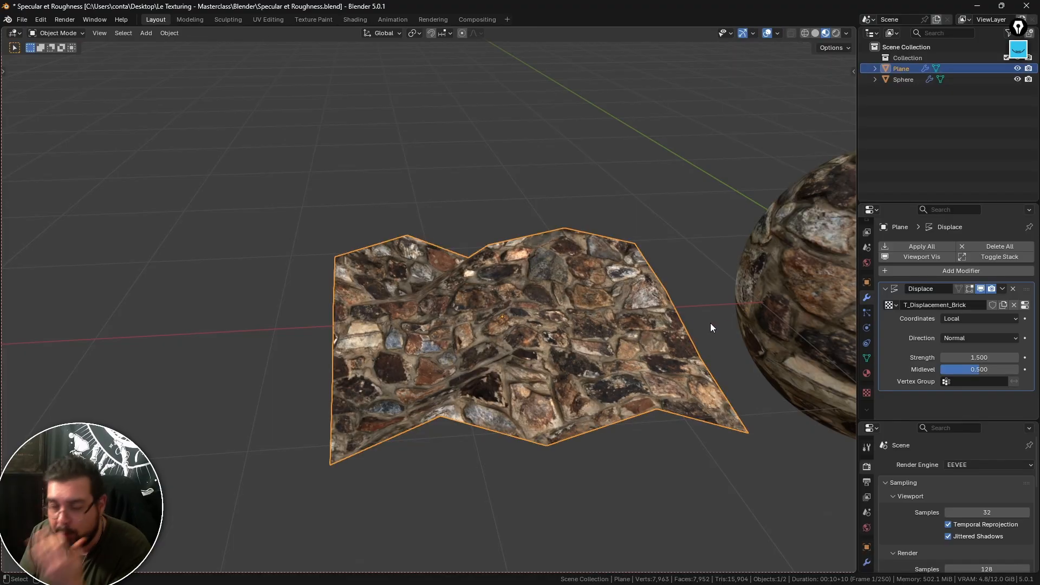
Step: Add a Subdivision Surface modifier to the plane, place it above the Displace modifier and set its type to Simple
{"action": "left_click", "coordinate": [934, 270]}
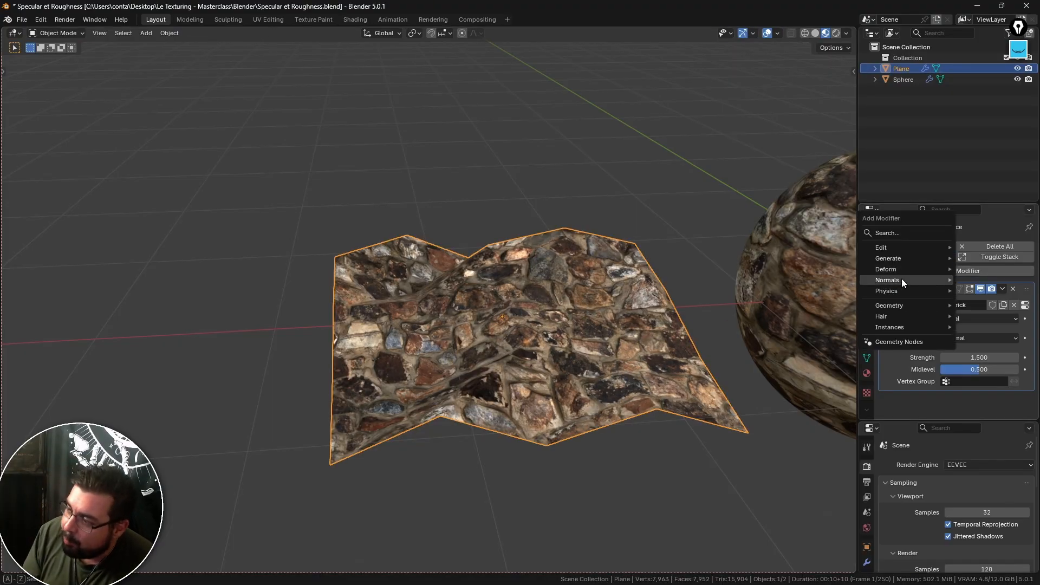
{"action": "mouse_move", "coordinate": [910, 267]}
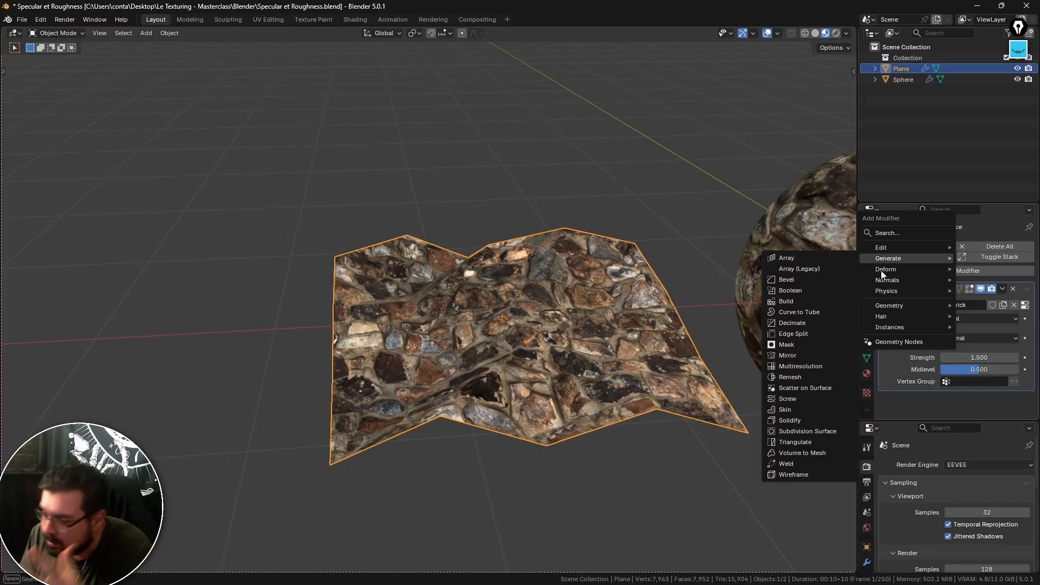
{"action": "left_click", "coordinate": [808, 431]}
{"action": "left_click_drag", "start_coordinate": [1027, 401], "coordinate": [1027, 289]}
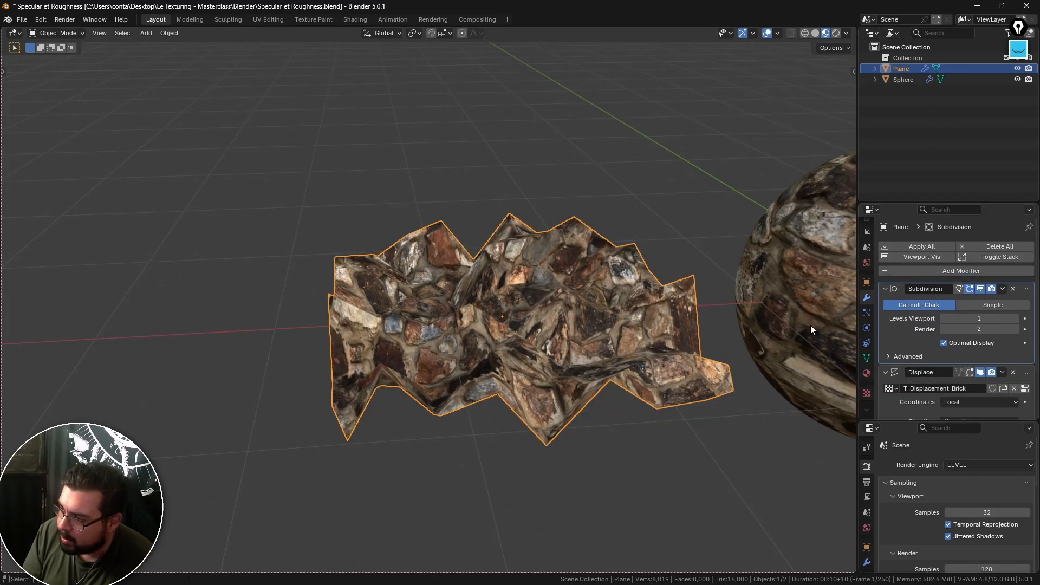
{"action": "left_click", "coordinate": [1005, 306]}
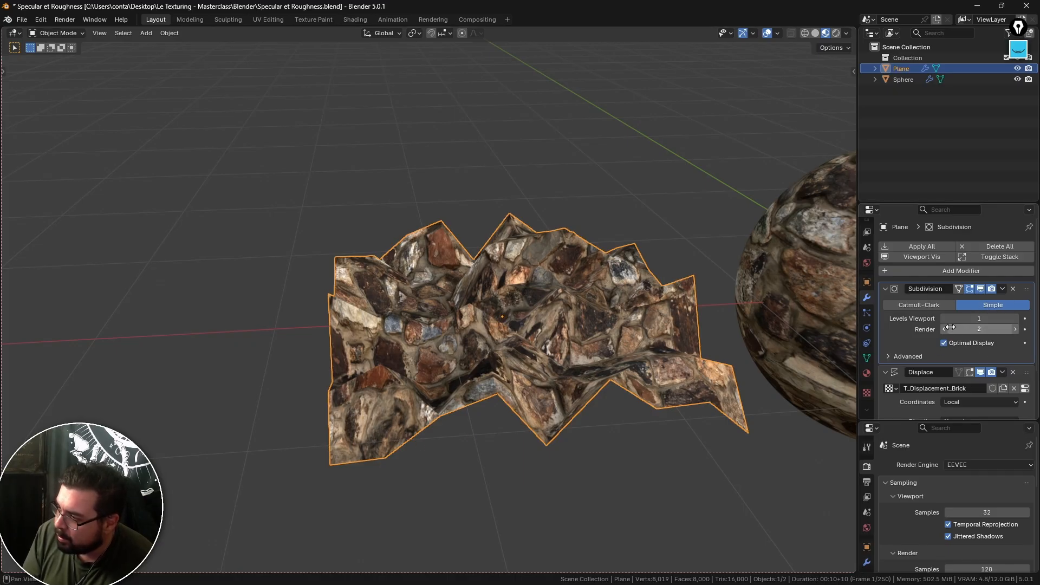
Step: Raise the Subdivision modifier's viewport levels step by step to 4
{"action": "left_click", "coordinate": [1015, 319]}
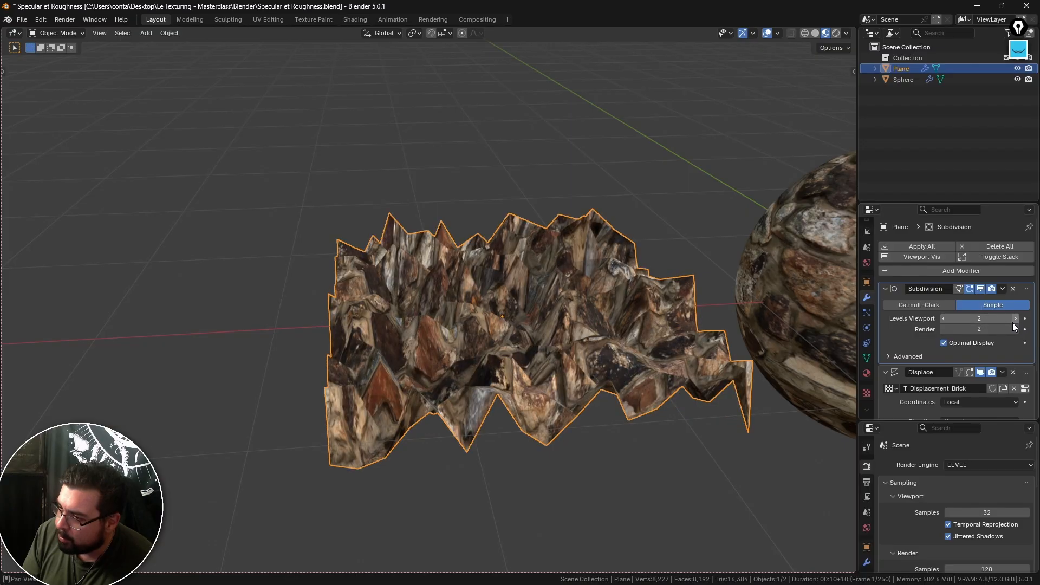
{"action": "left_click", "coordinate": [1013, 320]}
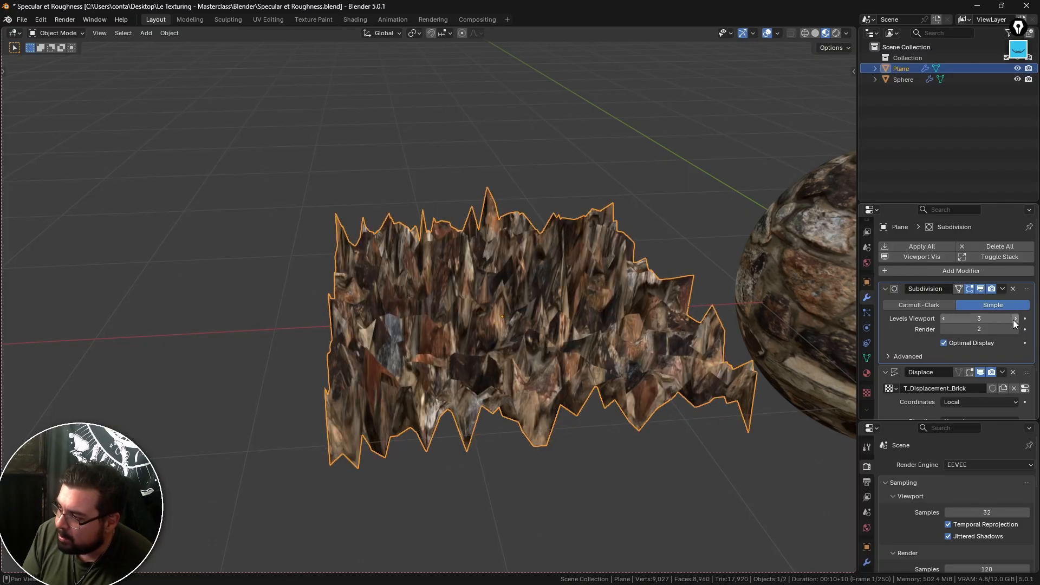
{"action": "double_click", "coordinate": [1016, 320]}
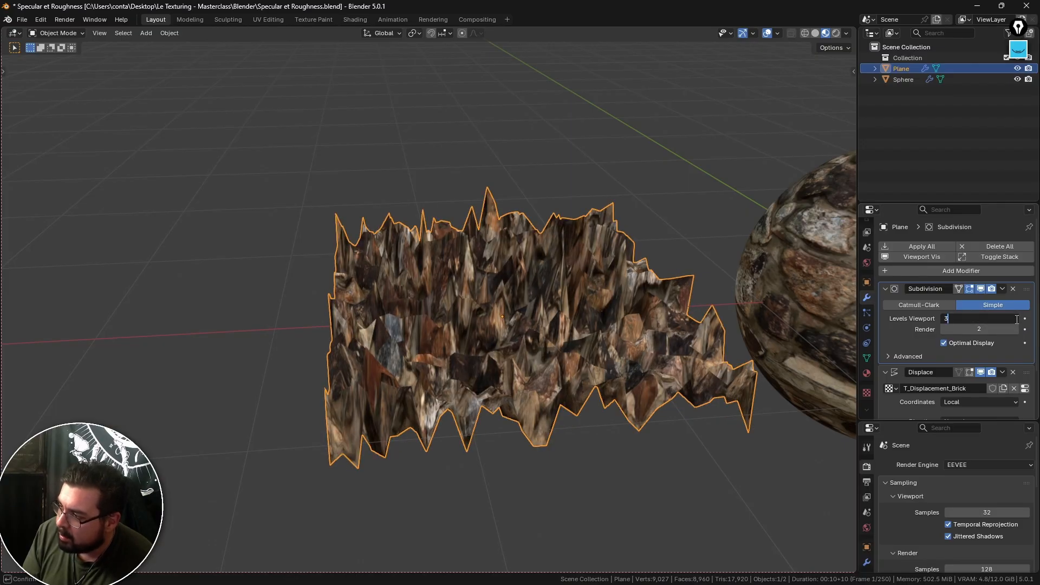
{"action": "type", "text": "4"}
{"action": "key", "text": "Return"}
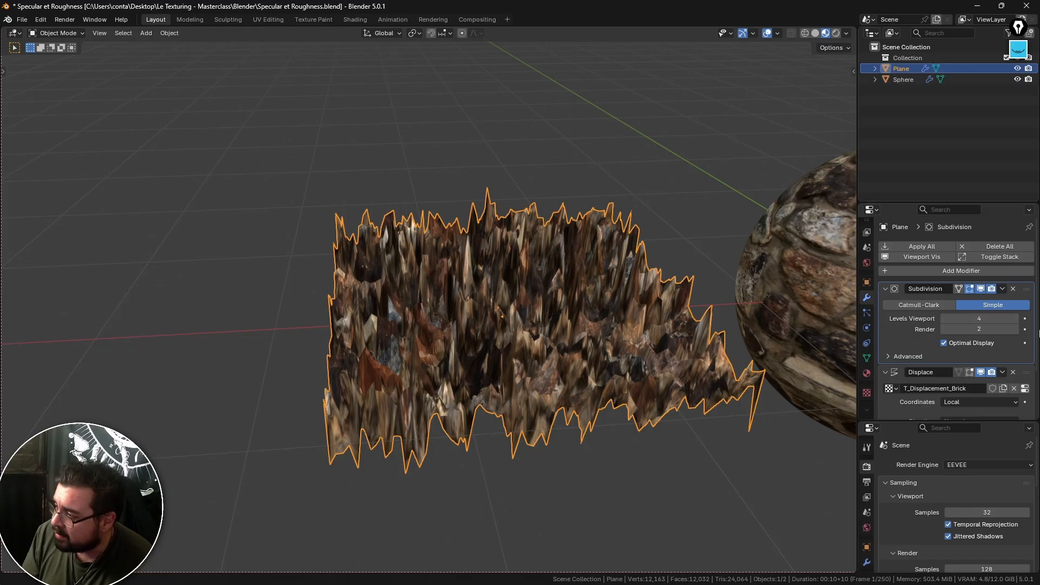
Step: Reduce the Displace modifier's strength to 0.1 and inspect the plane's relief up close from a low angle
{"action": "scroll", "coordinate": [1037, 334], "scroll_direction": "down", "scroll_amount": 3}
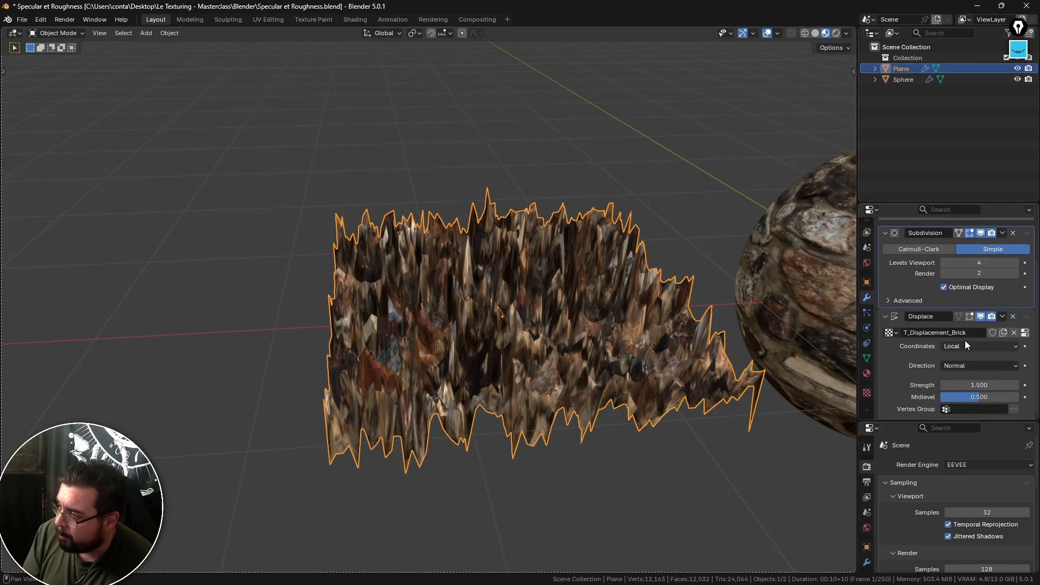
{"action": "left_click_drag", "start_coordinate": [987, 386], "coordinate": [978, 387]}
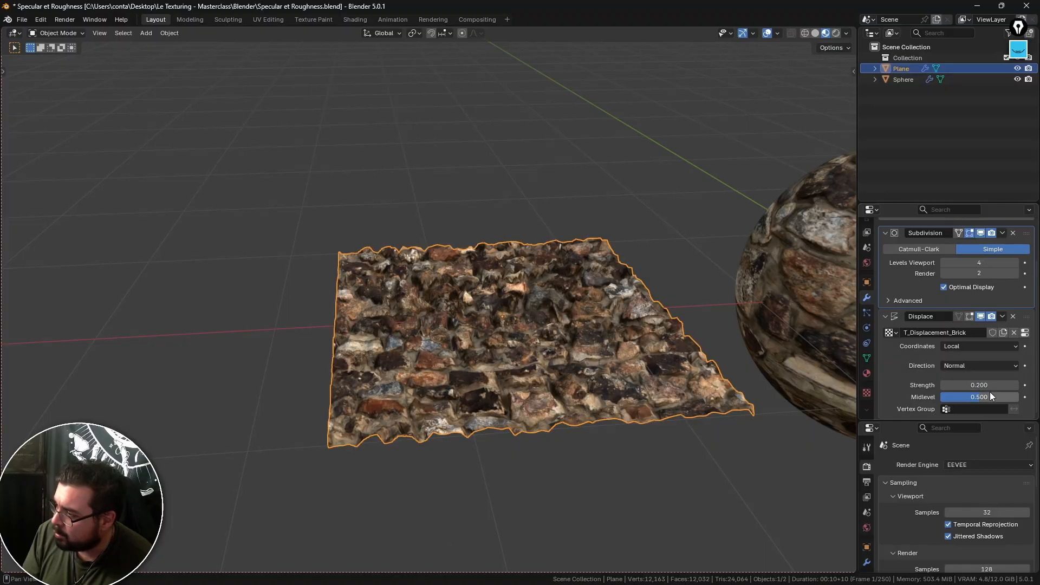
{"action": "left_click", "coordinate": [988, 385]}
{"action": "key", "text": "BackSpace"}
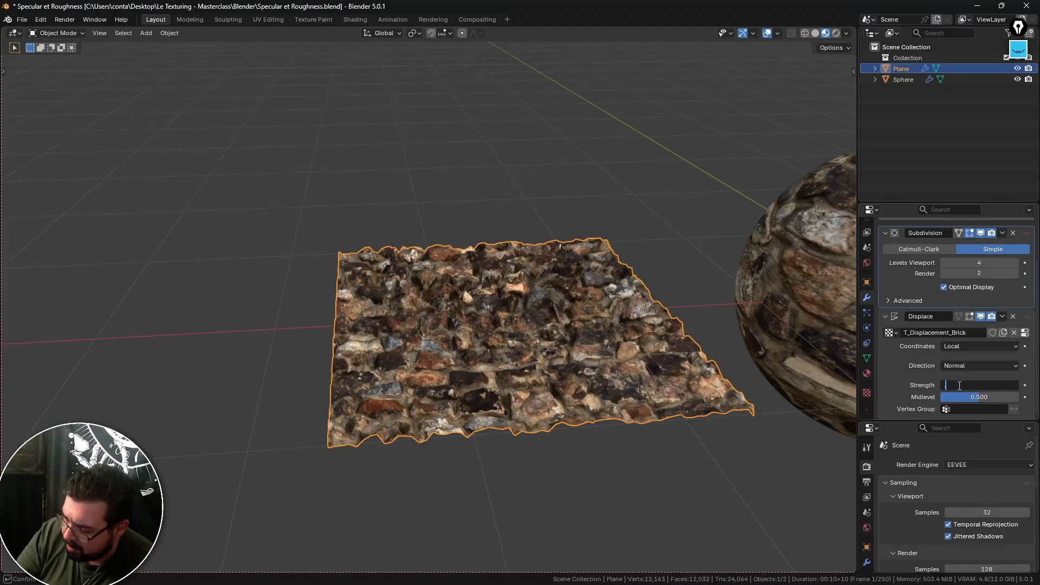
{"action": "type", "text": ".1"}
{"action": "key", "text": "Return"}
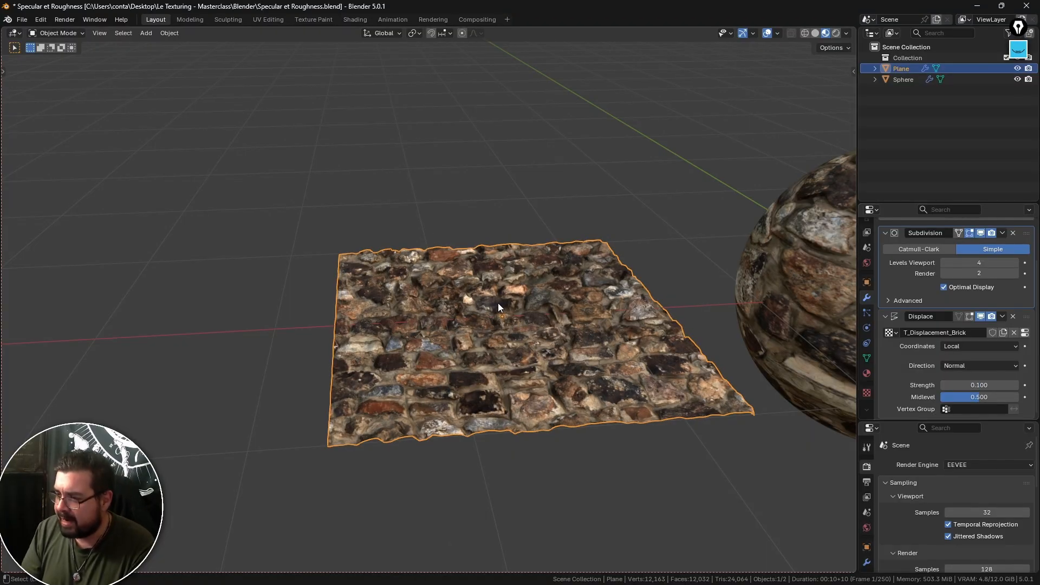
{"action": "middle_click_drag", "start_coordinate": [483, 266], "coordinate": [442, 234]}
{"action": "scroll", "coordinate": [445, 198], "scroll_direction": "up", "scroll_amount": 5}
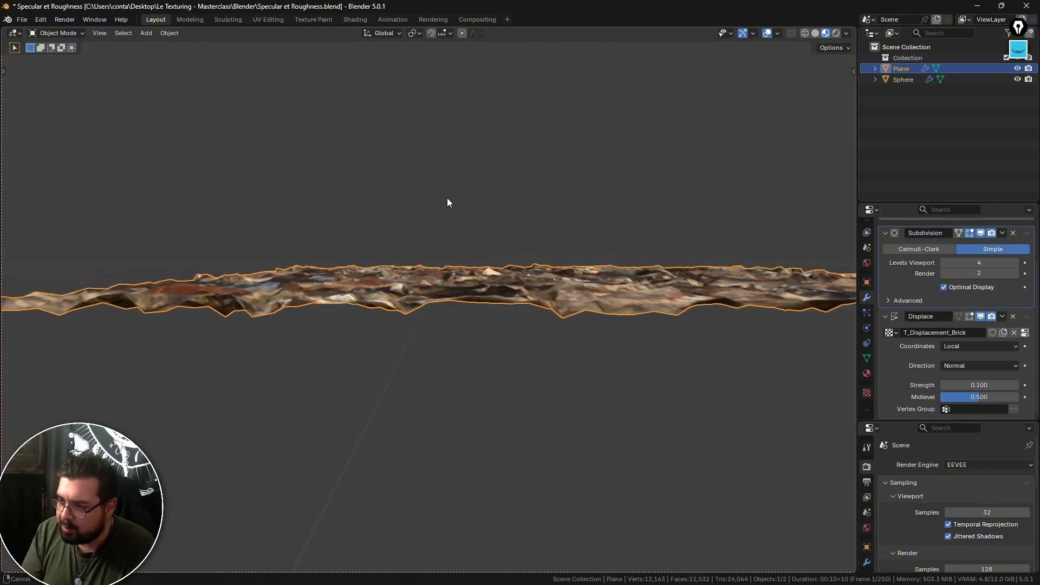
{"action": "left_click", "coordinate": [425, 227]}
{"action": "middle_click_drag", "start_coordinate": [424, 248], "coordinate": [507, 247]}
{"action": "left_click", "coordinate": [444, 238]}
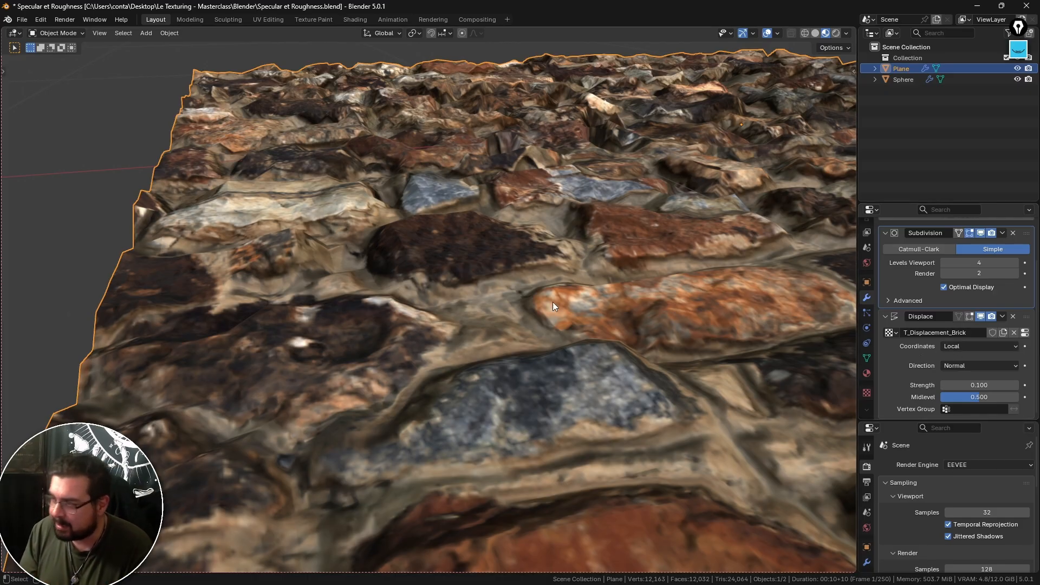
Step: Switch the Displace modifier's texture coordinates to Global and view the whole plane from above
{"action": "left_click", "coordinate": [953, 346]}
{"action": "left_click", "coordinate": [953, 352]}
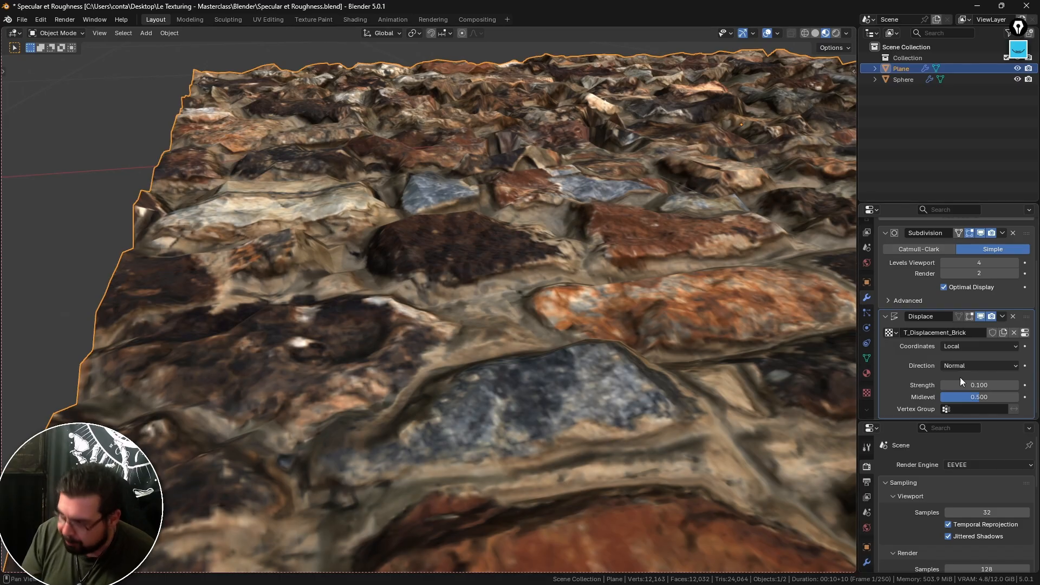
{"action": "left_click", "coordinate": [965, 345]}
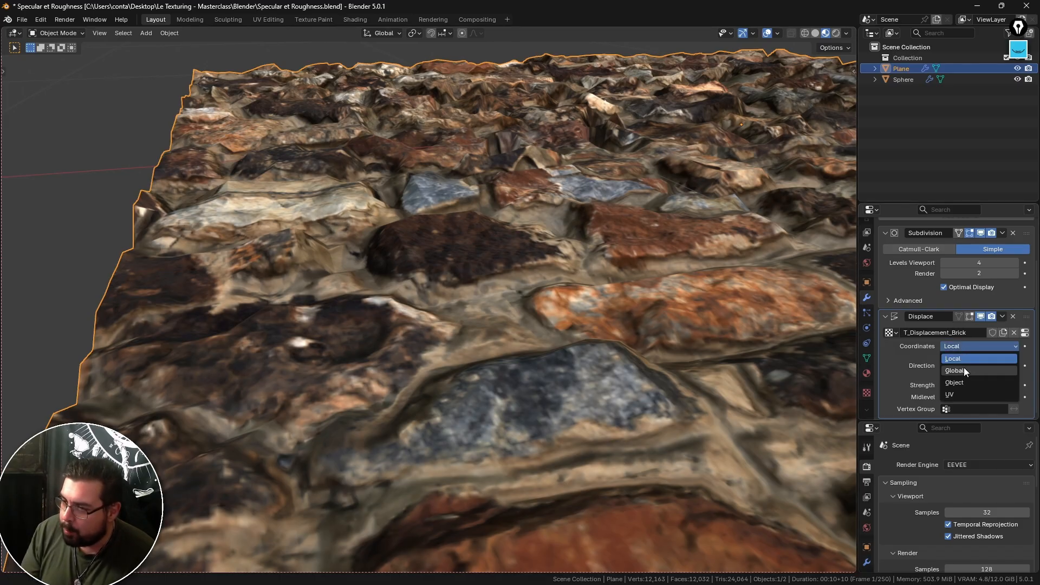
{"action": "left_click", "coordinate": [963, 370]}
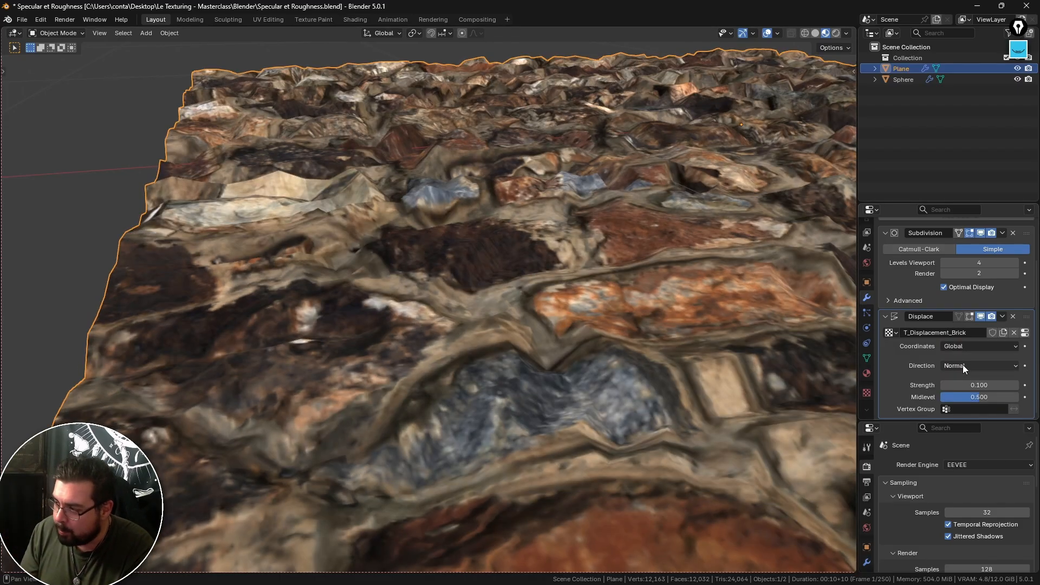
{"action": "middle_click_drag", "start_coordinate": [510, 229], "coordinate": [411, 249], "text": "ctrl"}
{"action": "scroll", "coordinate": [469, 326], "scroll_direction": "down", "scroll_amount": 6}
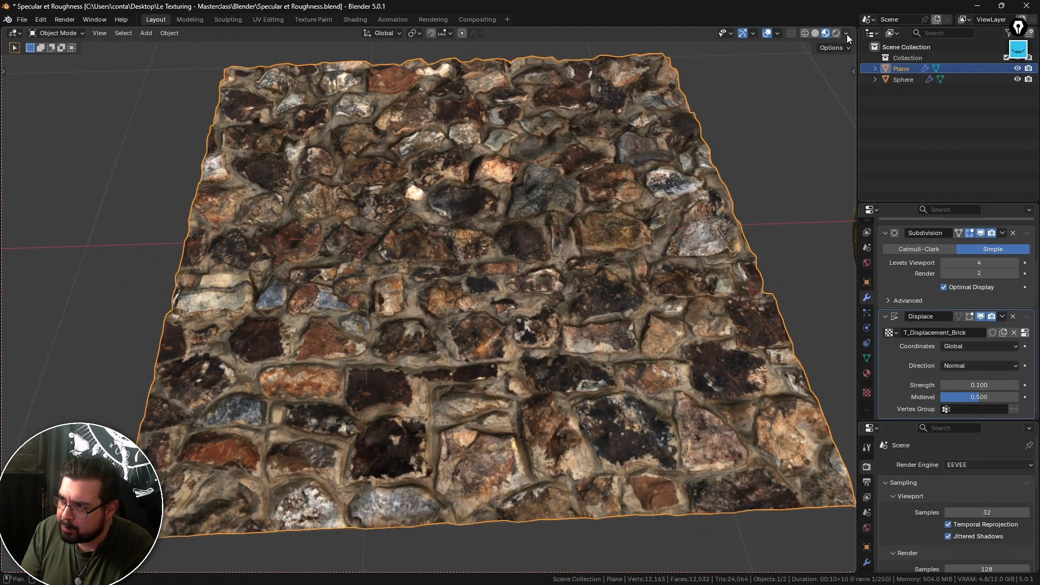
{"action": "middle_click_drag", "start_coordinate": [562, 220], "coordinate": [587, 205], "text": "shift"}
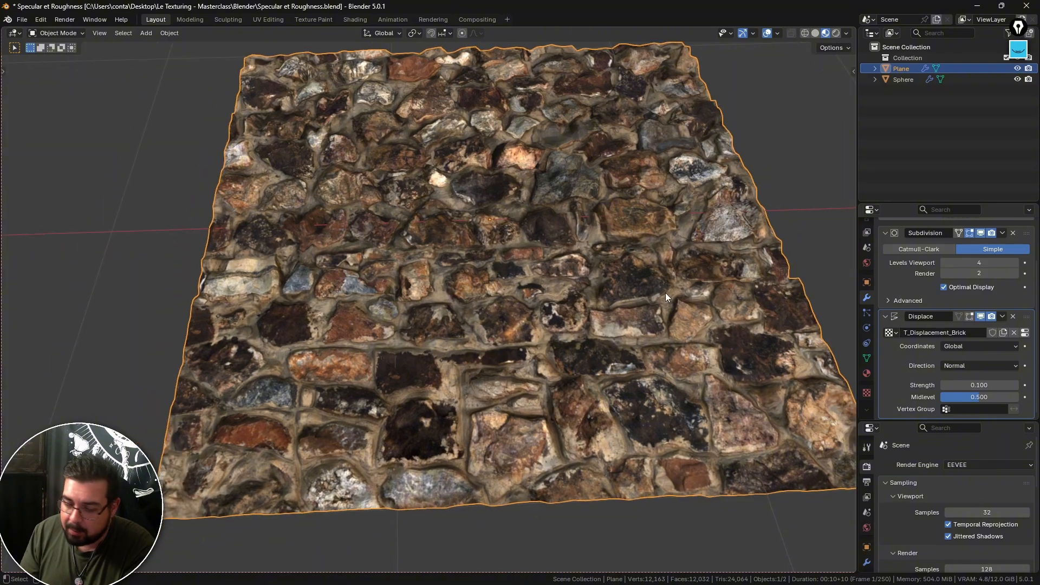
Step: Make two trial moves of the plane to observe its relief under global coordinates, cancelling each move
{"action": "key", "text": "g"}
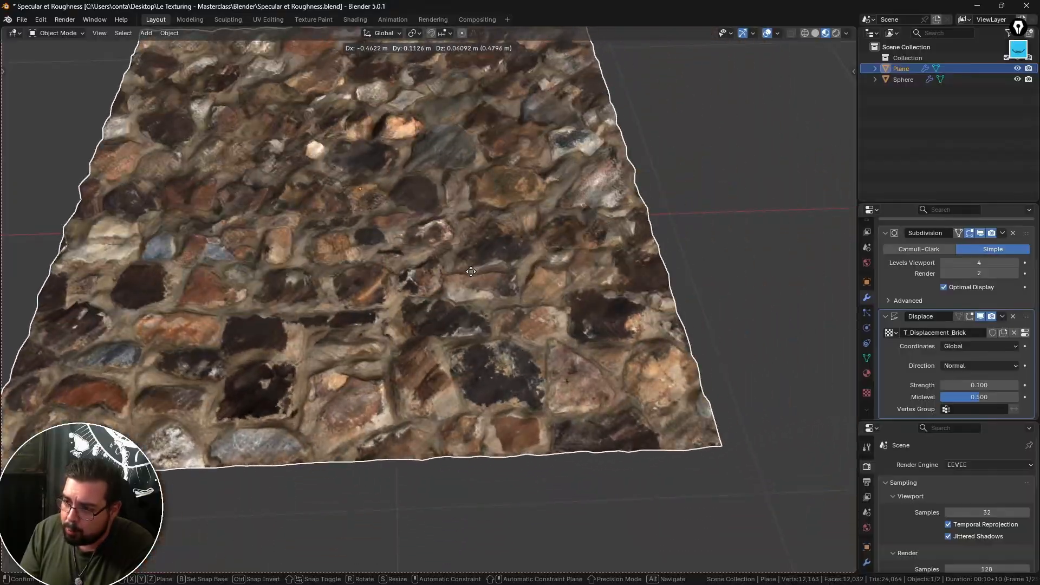
{"action": "key", "text": "Escape"}
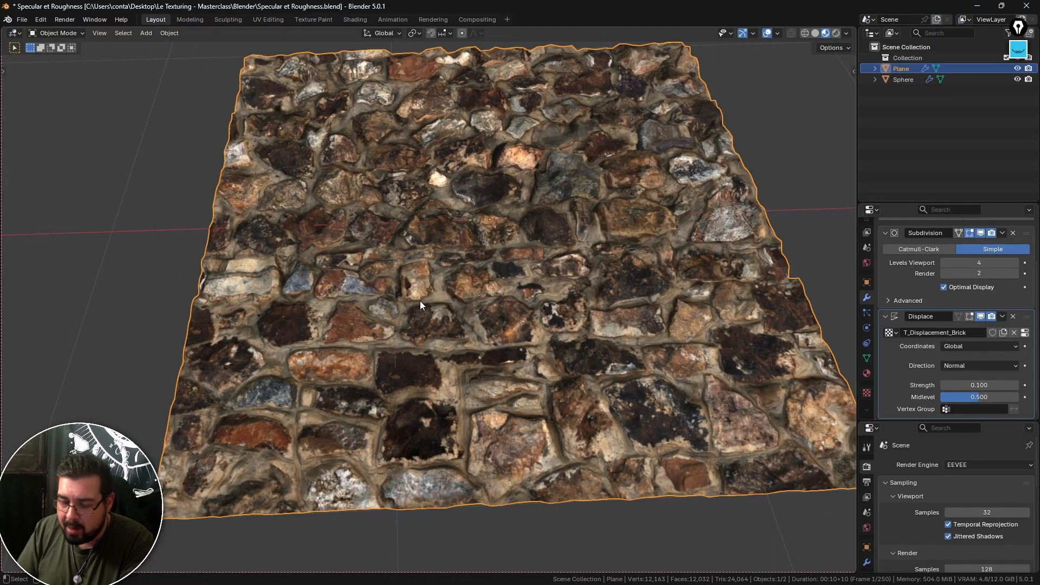
{"action": "key", "text": "g"}
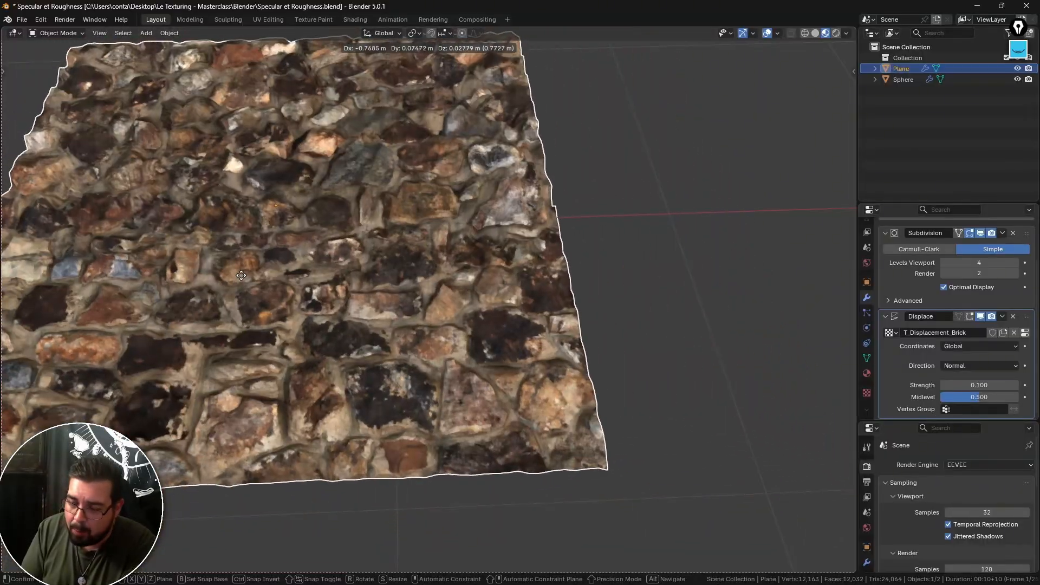
{"action": "key", "text": "Escape"}
{"action": "middle_click_drag", "start_coordinate": [405, 258], "coordinate": [475, 123]}
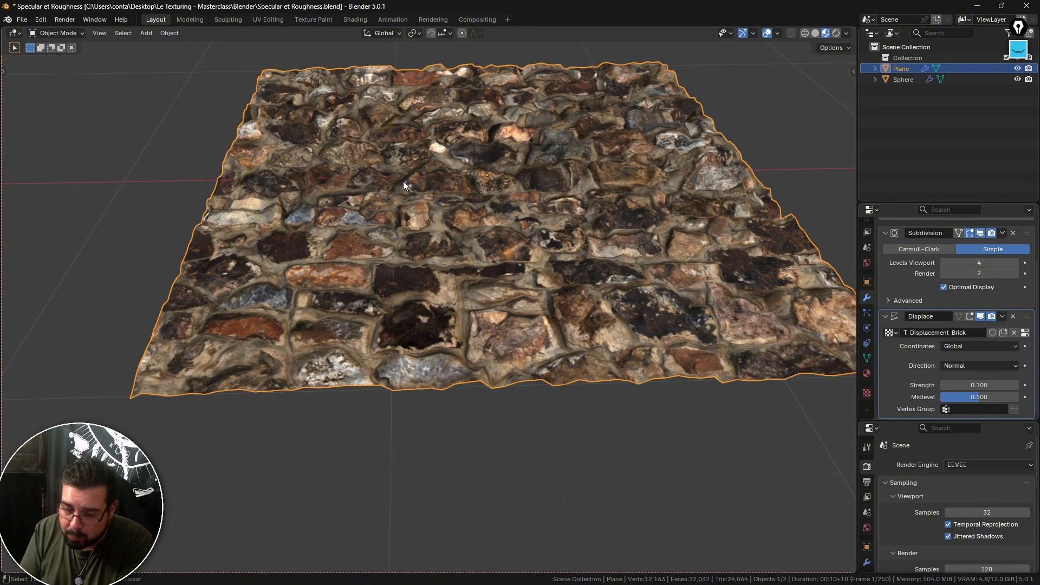
{"action": "middle_click_drag", "start_coordinate": [403, 181], "coordinate": [385, 324]}
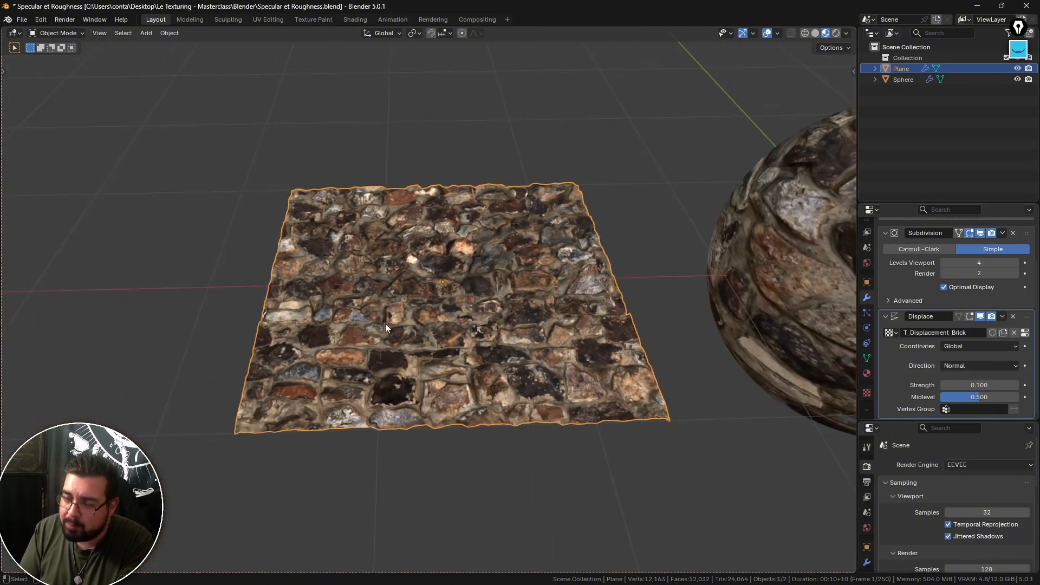
{"action": "middle_click_drag", "start_coordinate": [437, 252], "coordinate": [359, 317], "text": "shift"}
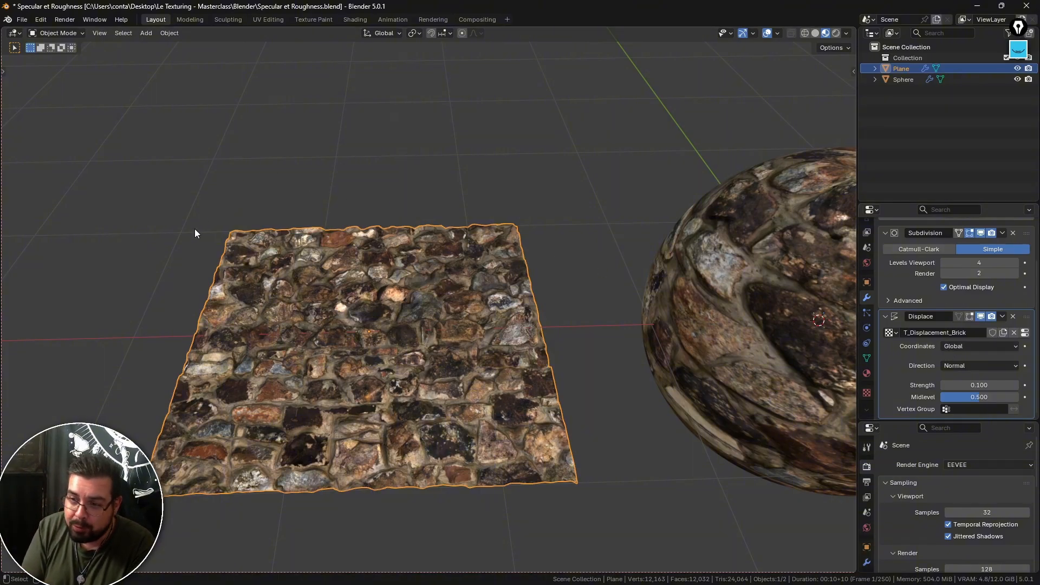
Step: Set the Displace modifier's texture coordinates to UV and inspect how the relief follows the stones up close
{"action": "left_click", "coordinate": [971, 346]}
{"action": "left_click", "coordinate": [951, 394]}
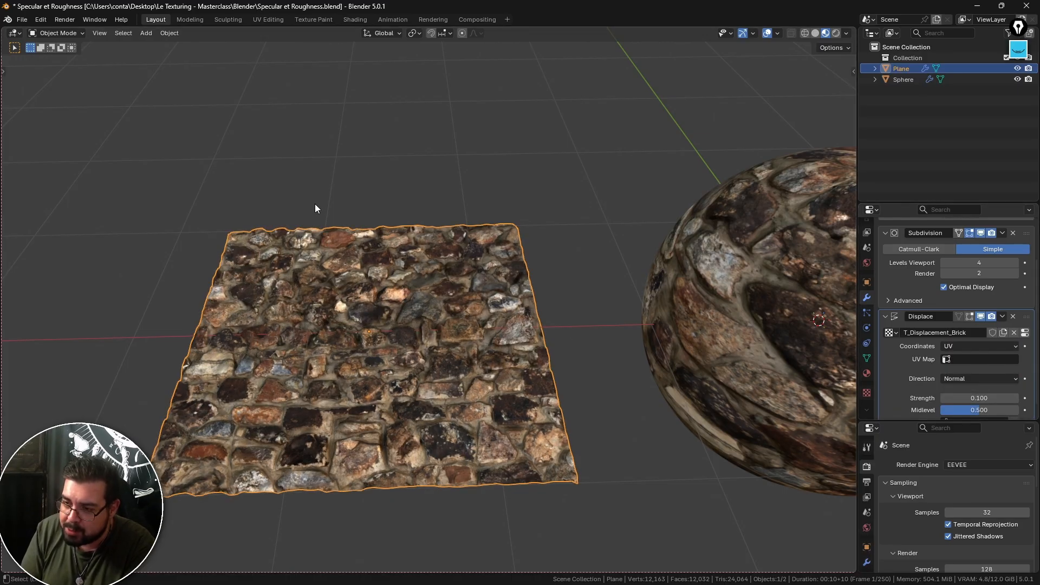
{"action": "middle_click_drag", "start_coordinate": [309, 212], "coordinate": [375, 198]}
{"action": "scroll", "coordinate": [325, 218], "scroll_direction": "down", "scroll_amount": 2}
{"action": "scroll", "coordinate": [356, 156], "scroll_direction": "up", "scroll_amount": 6}
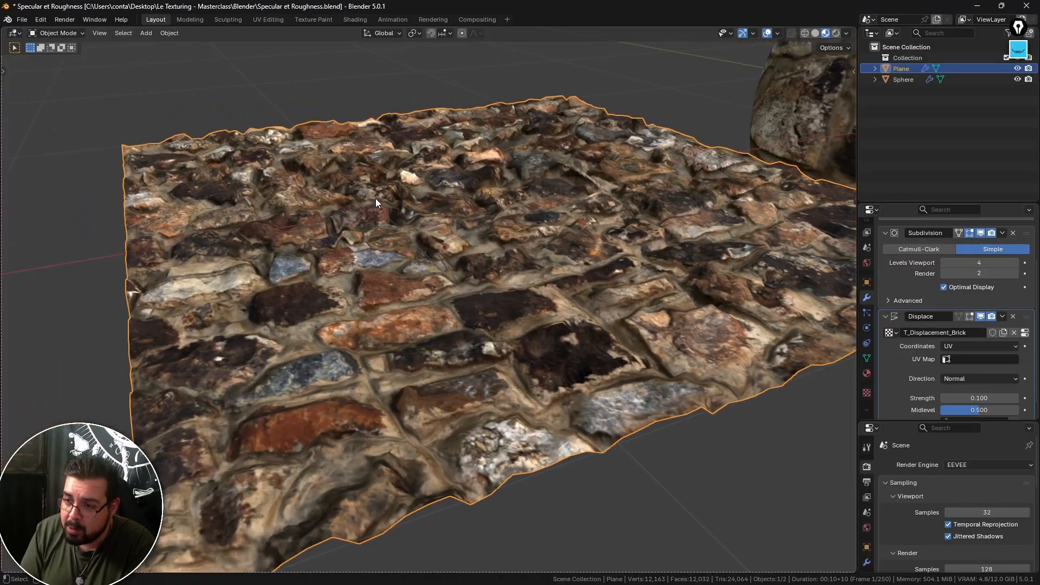
{"action": "scroll", "coordinate": [373, 217], "scroll_direction": "down", "scroll_amount": 3}
{"action": "scroll", "coordinate": [393, 166], "scroll_direction": "up", "scroll_amount": 6}
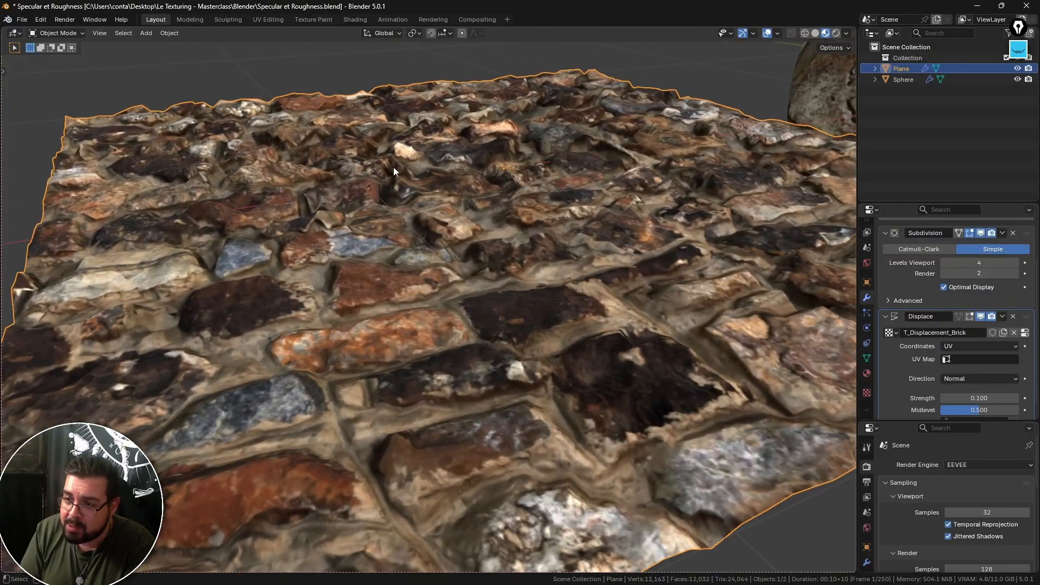
{"action": "left_click", "coordinate": [363, 17]}
{"action": "mouse_move", "coordinate": [496, 447]}
{"action": "middle_mouse_down"}
{"action": "mouse_move", "coordinate": [468, 437]}
{"action": "mouse_move", "coordinate": [543, 430]}
{"action": "middle_mouse_up"}
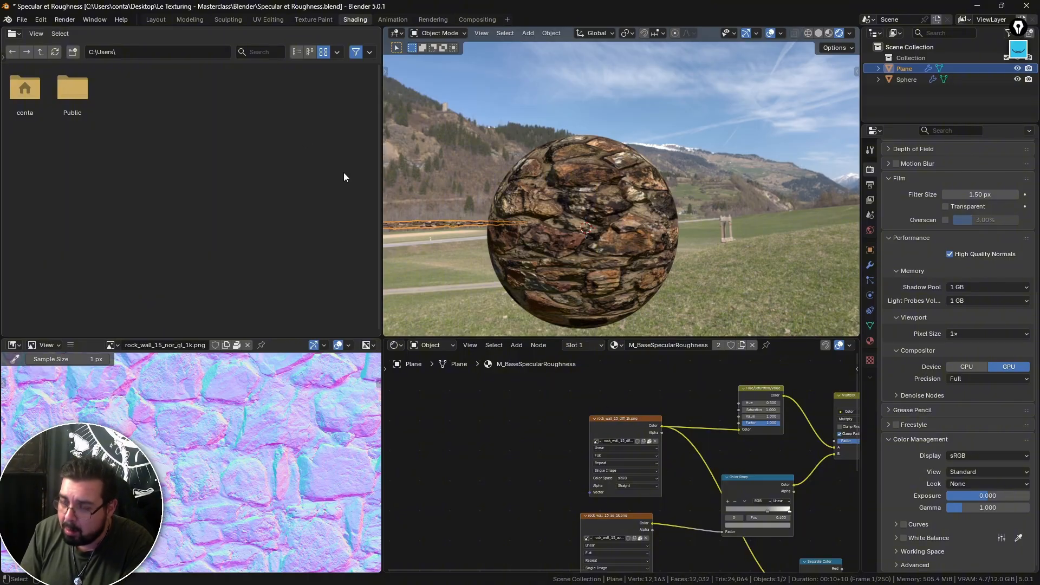
{"action": "left_click", "coordinate": [155, 19]}
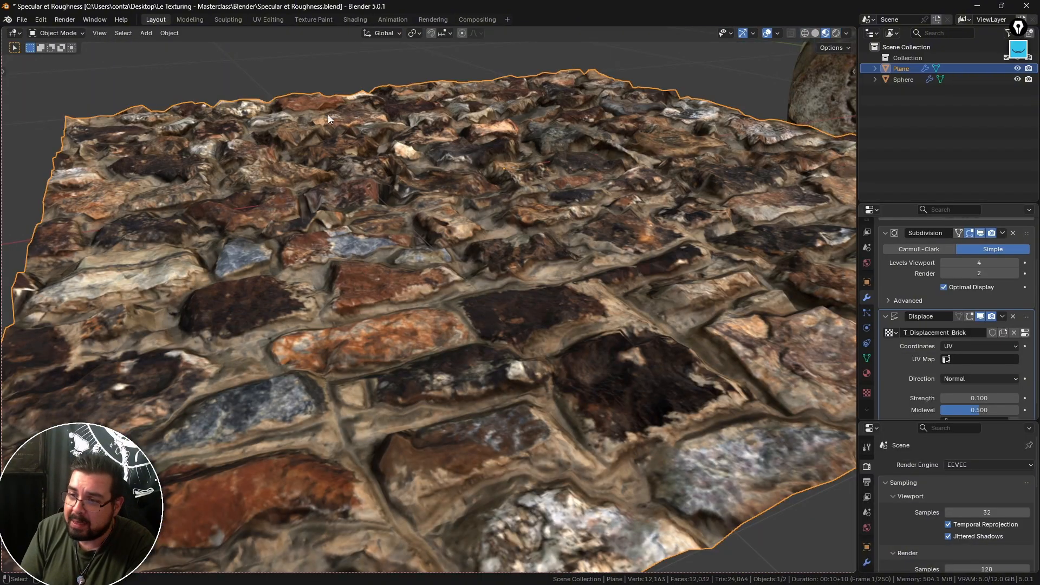
Step: Raise the Subdivision modifier's viewport levels to 6 while viewing the stones up close
{"action": "middle_click_drag", "start_coordinate": [453, 270], "coordinate": [507, 223]}
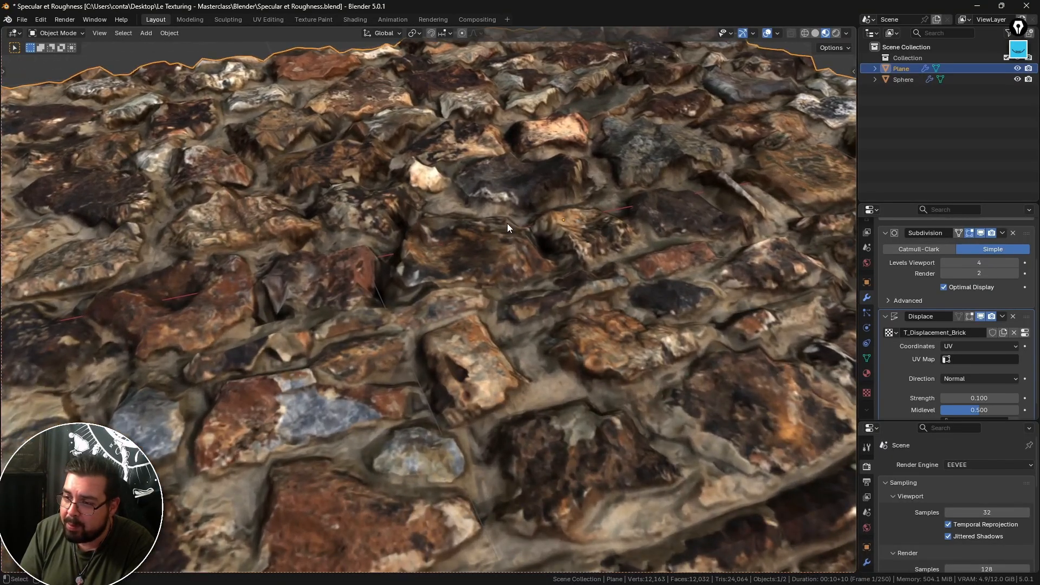
{"action": "double_click", "coordinate": [1018, 263]}
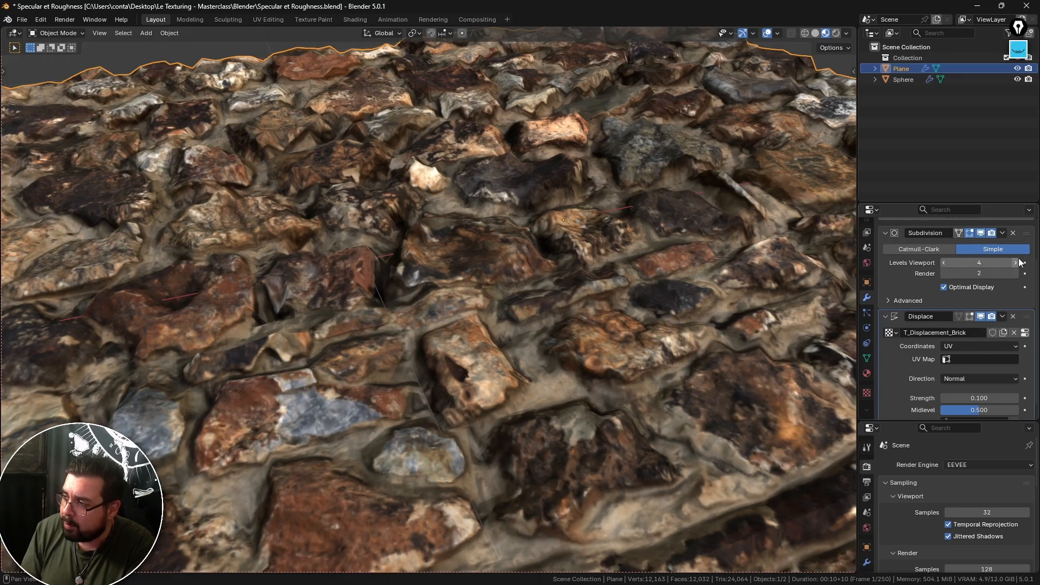
{"action": "left_click", "coordinate": [1015, 263]}
{"action": "double_click", "coordinate": [1013, 263]}
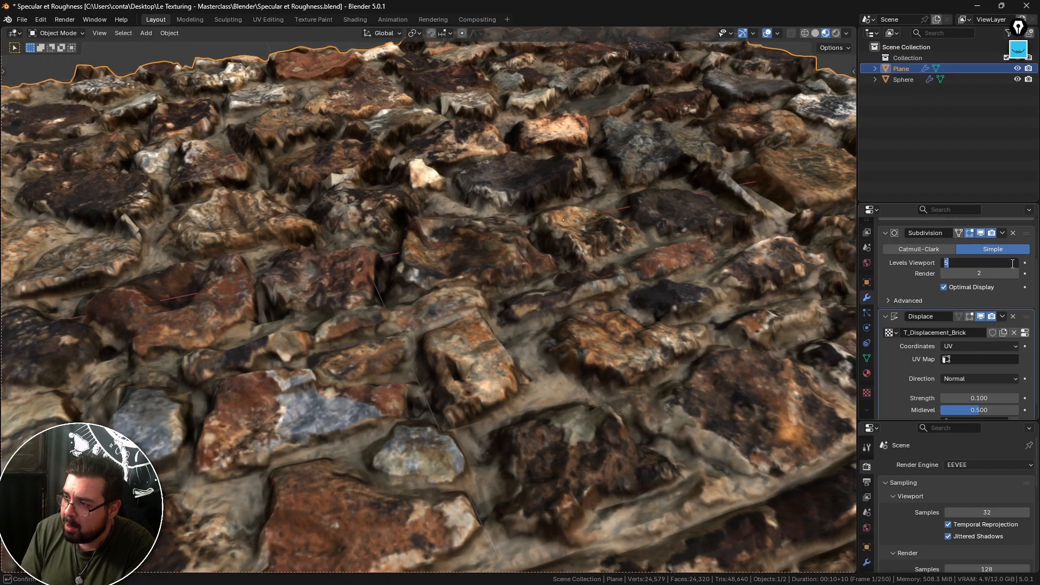
{"action": "left_click", "coordinate": [1005, 292]}
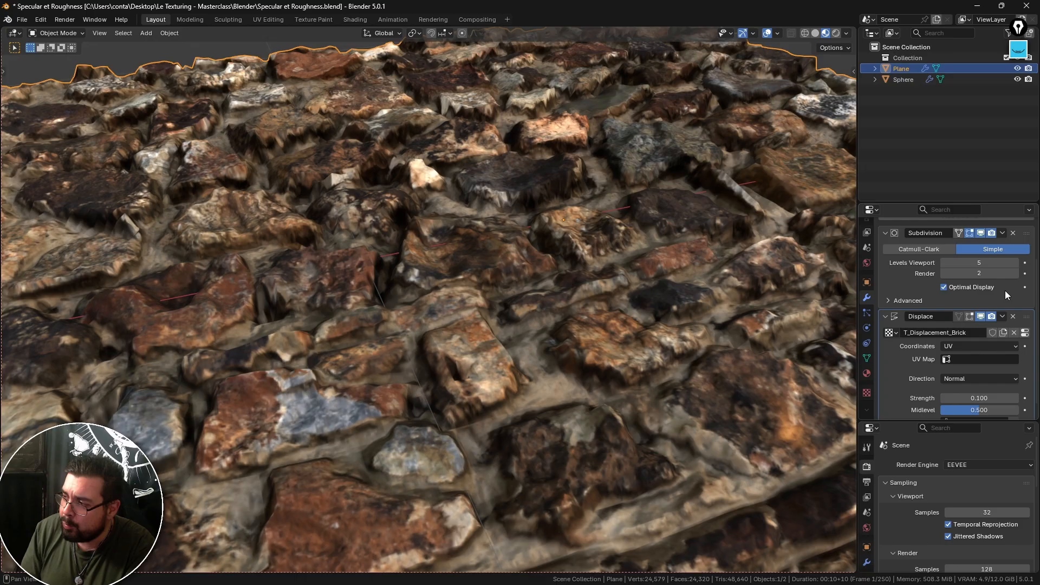
{"action": "left_click", "coordinate": [1016, 265]}
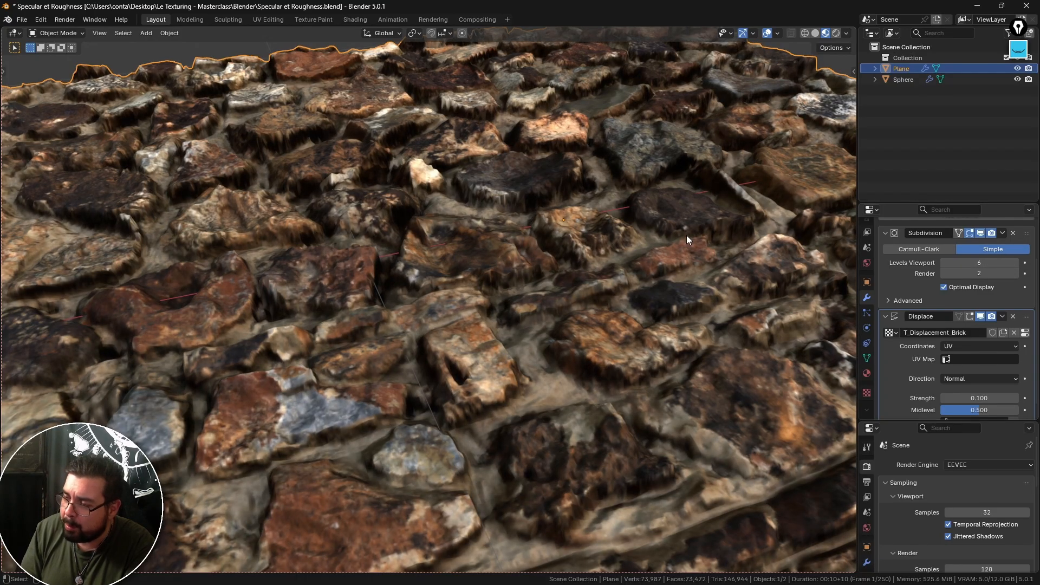
Step: Set the Displace modifier's strength to 0.05 after inspecting the stones' relief from low angles
{"action": "middle_click_drag", "start_coordinate": [687, 236], "coordinate": [621, 217]}
{"action": "middle_click_drag", "start_coordinate": [536, 175], "coordinate": [498, 250], "text": "shift"}
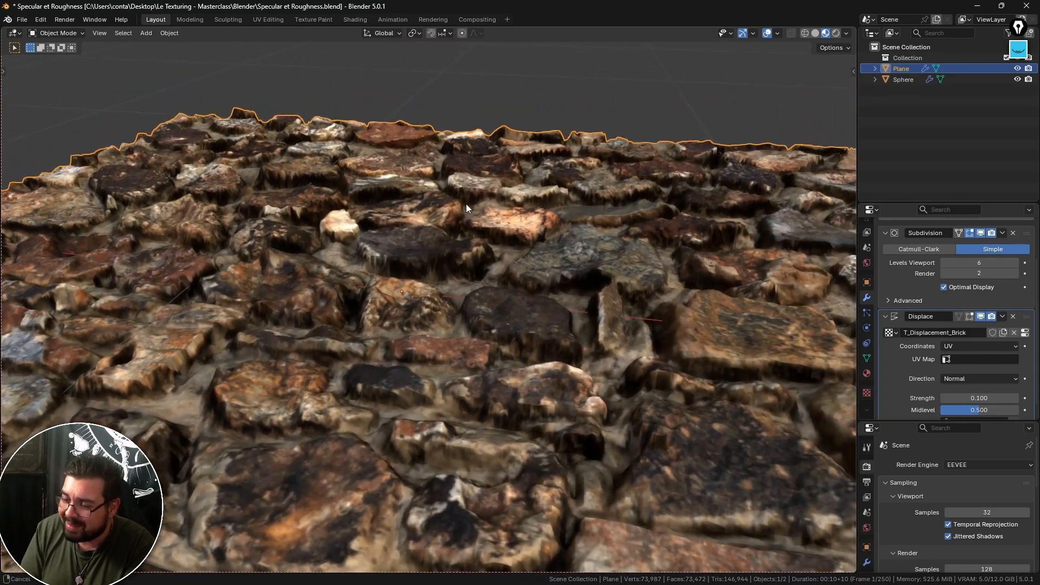
{"action": "middle_click_drag", "start_coordinate": [466, 203], "coordinate": [377, 310]}
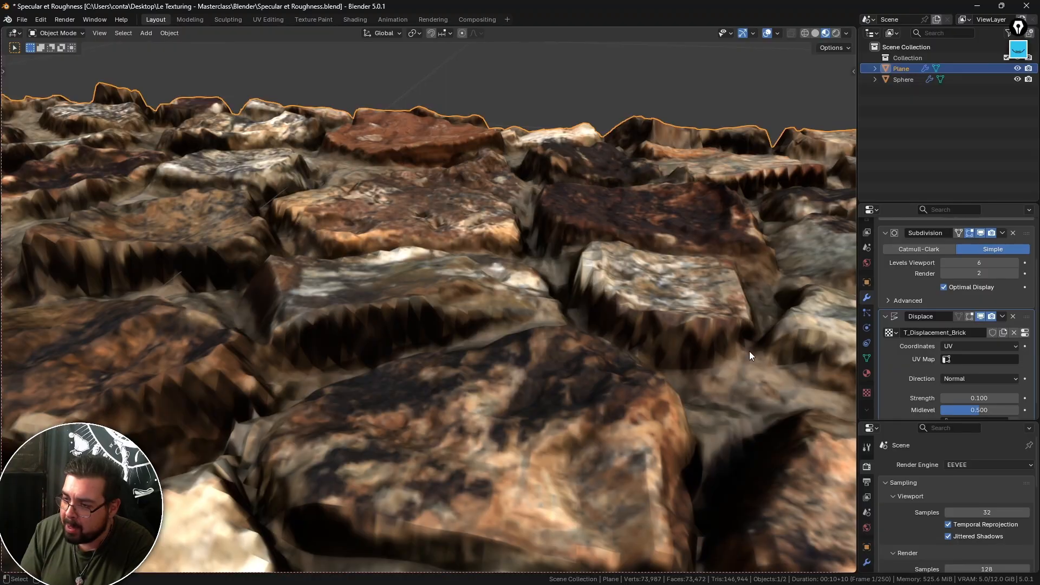
{"action": "left_click", "coordinate": [976, 398]}
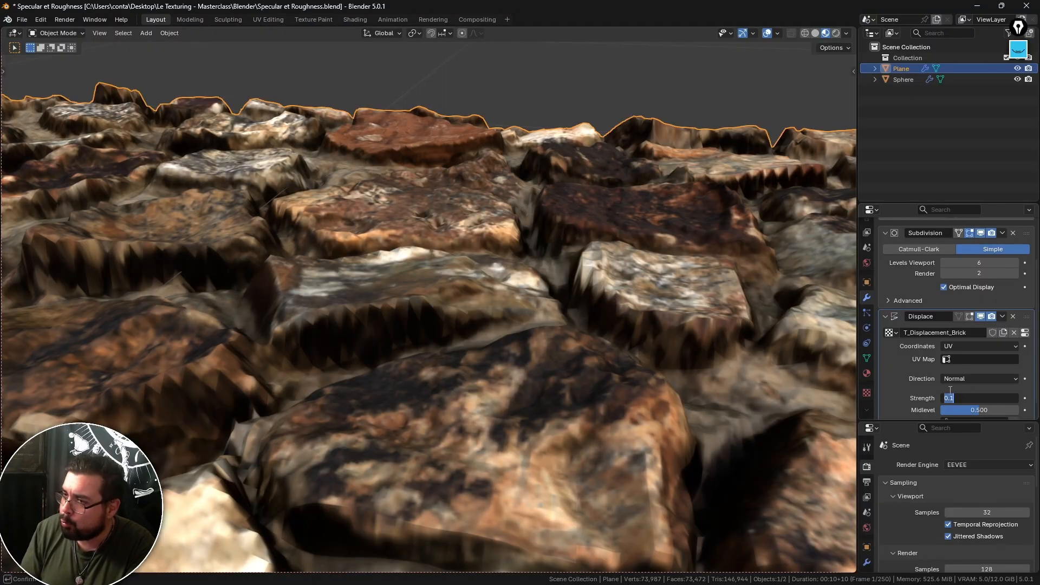
{"action": "type", "text": "0"}
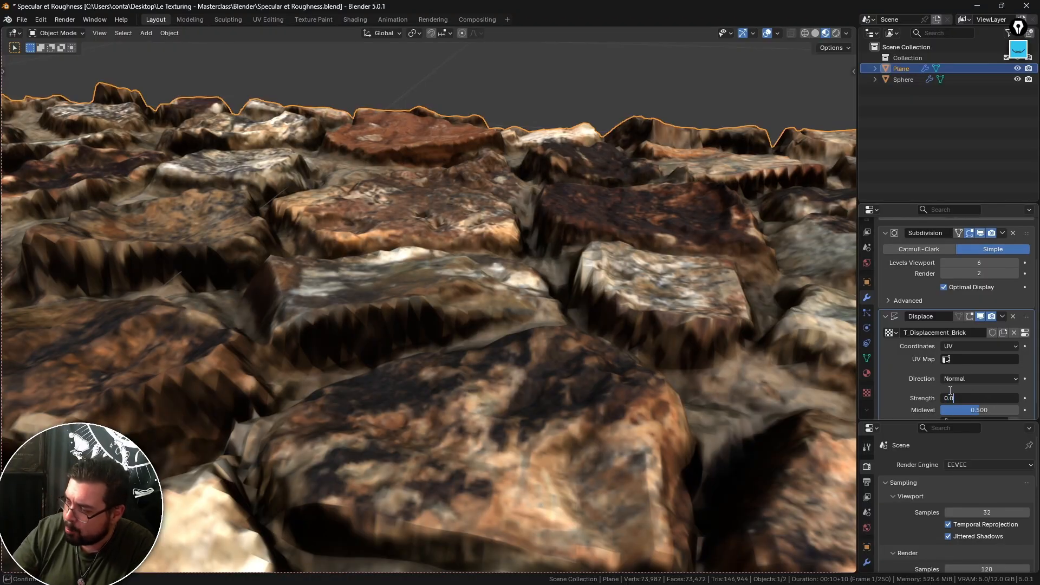
{"action": "type", "text": ".05"}
{"action": "key", "text": "Return"}
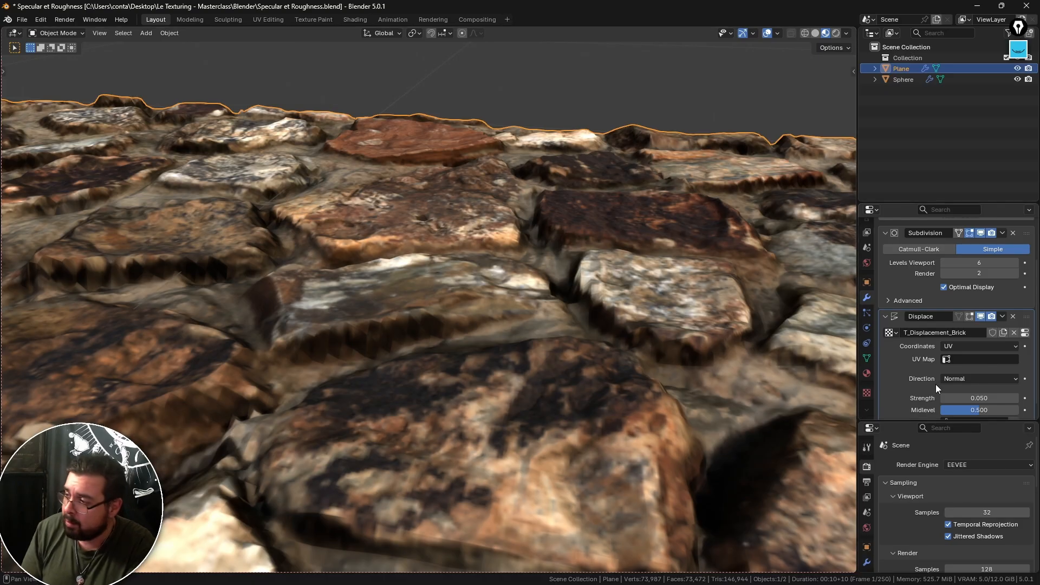
Step: Nudge the Displace modifier's midlevel and set it back to 0.5
{"action": "mouse_move", "coordinate": [975, 410]}
{"action": "left_mouse_down"}
{"action": "mouse_move", "coordinate": [907, 408]}
{"action": "mouse_move", "coordinate": [982, 412]}
{"action": "left_mouse_up"}
{"action": "left_click", "coordinate": [981, 410]}
{"action": "type", "text": "0.5"}
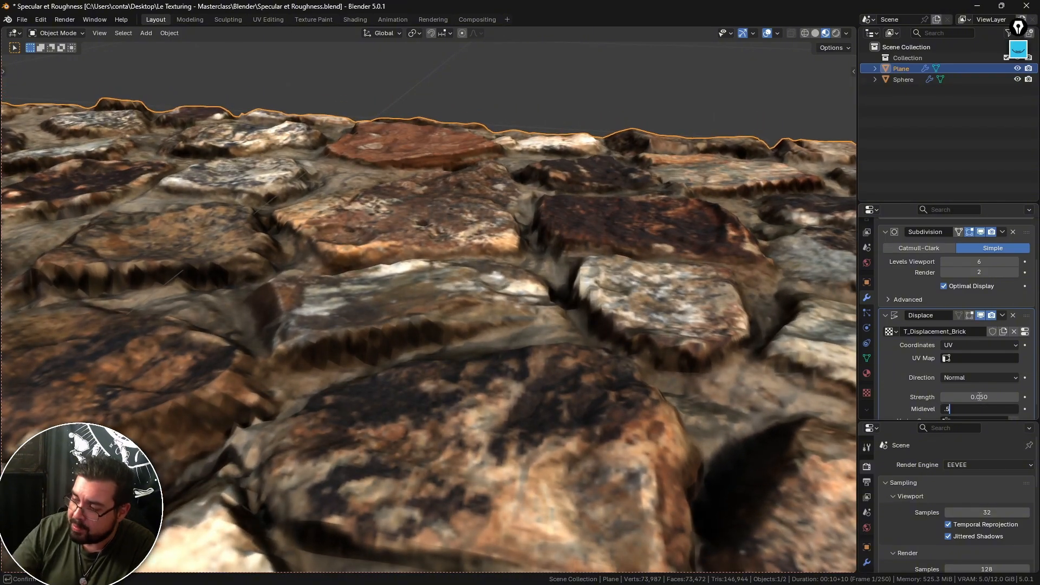
{"action": "key", "text": "Return"}
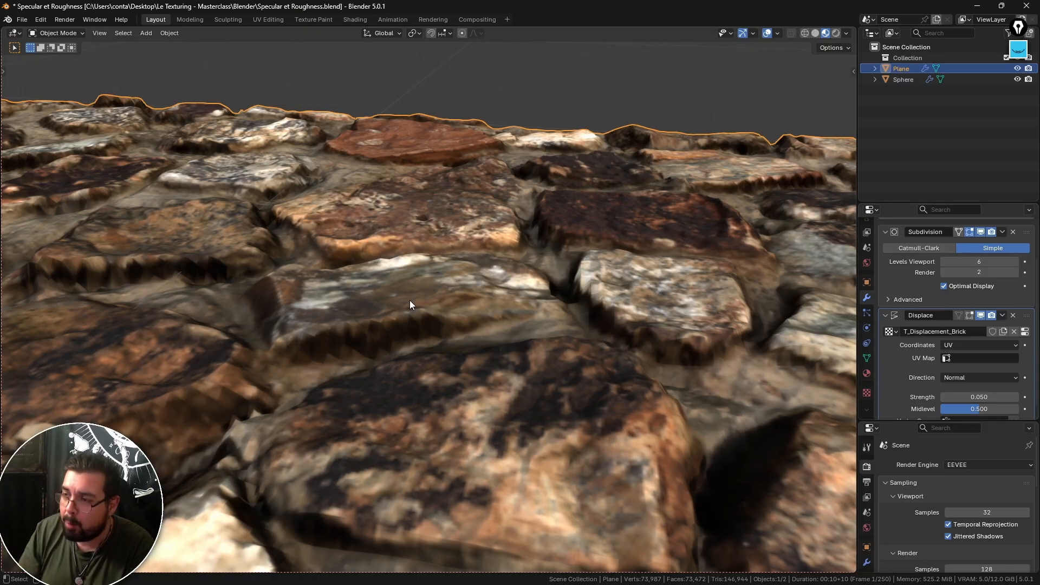
Step: Lower the Subdivision modifier's viewport levels to 3 and raise them back to 6 to compare the relief detail
{"action": "middle_click_drag", "start_coordinate": [331, 170], "coordinate": [395, 318]}
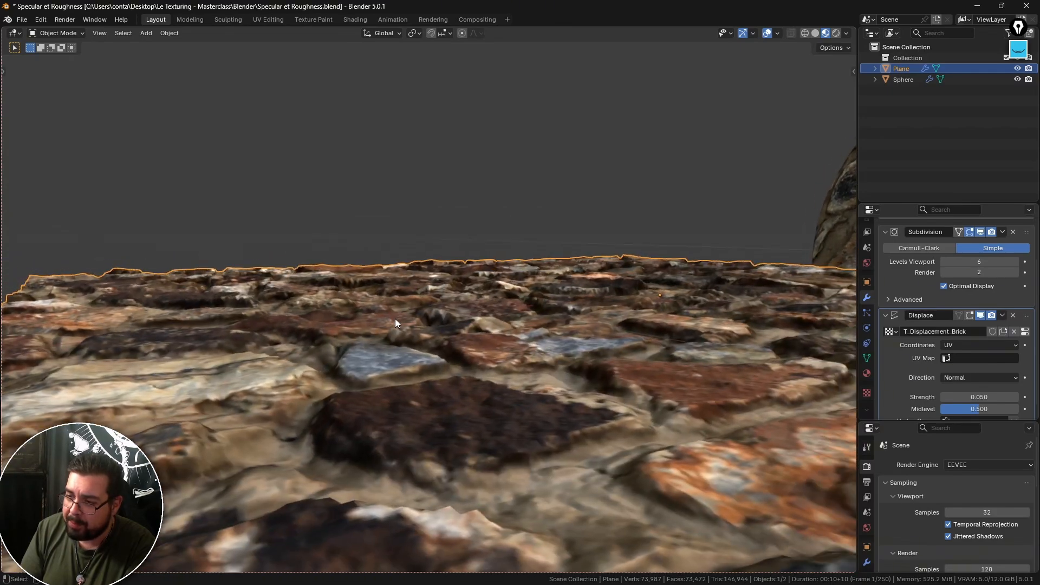
{"action": "left_click", "coordinate": [943, 262]}
{"action": "left_click", "coordinate": [942, 263]}
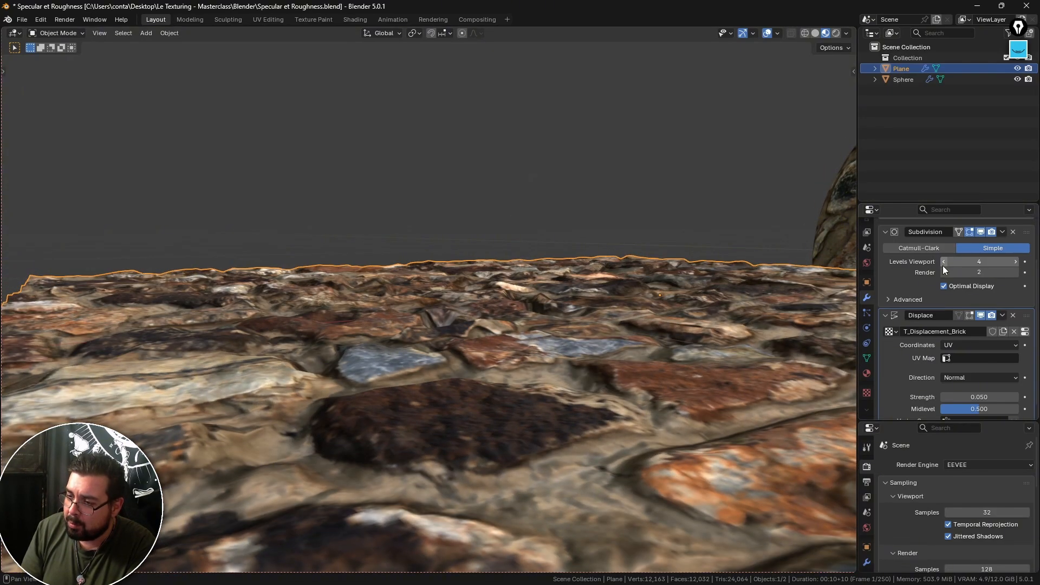
{"action": "left_click", "coordinate": [942, 266]}
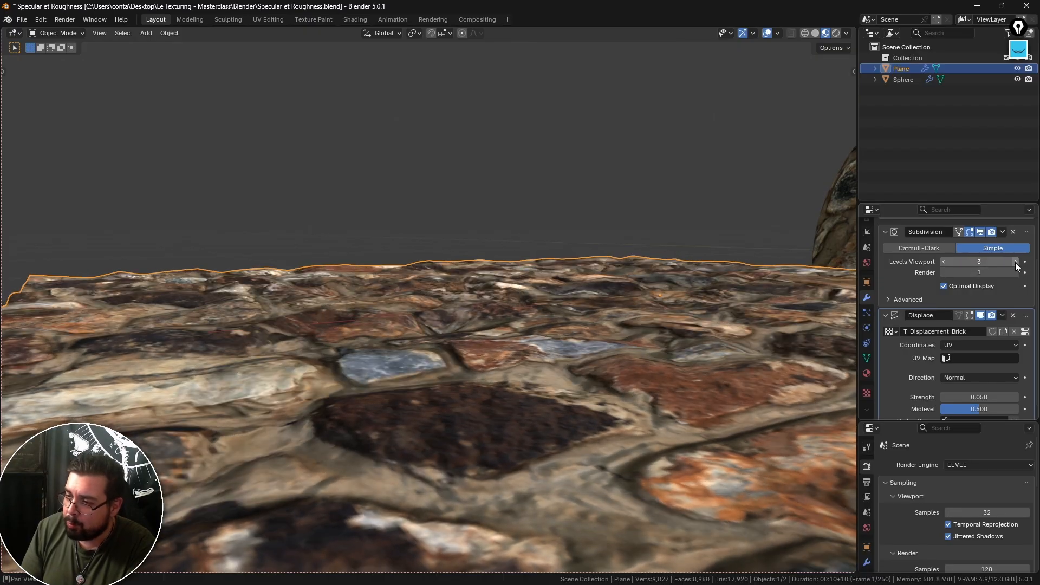
{"action": "left_click", "coordinate": [1012, 263]}
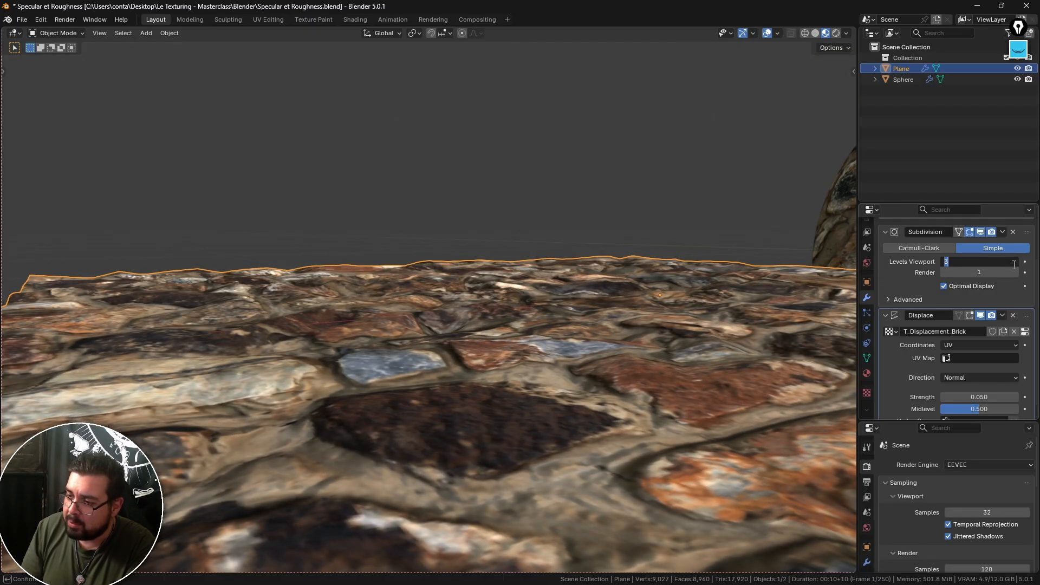
{"action": "left_click", "coordinate": [1004, 291]}
{"action": "left_click", "coordinate": [1015, 262]}
{"action": "left_click", "coordinate": [1013, 262]}
{"action": "left_click", "coordinate": [1013, 263]}
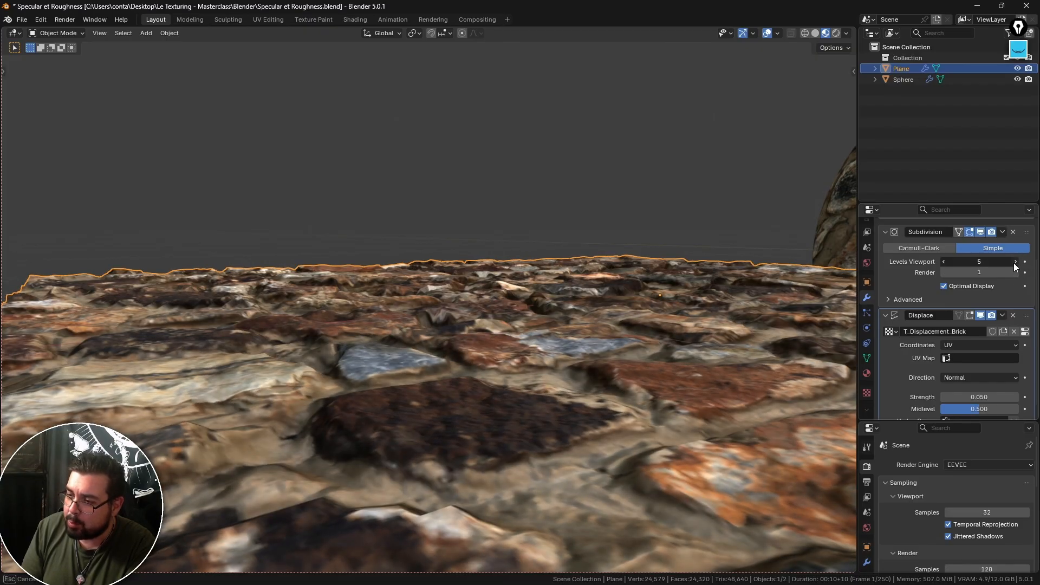
{"action": "left_click", "coordinate": [1013, 262]}
{"action": "left_click", "coordinate": [1012, 263]}
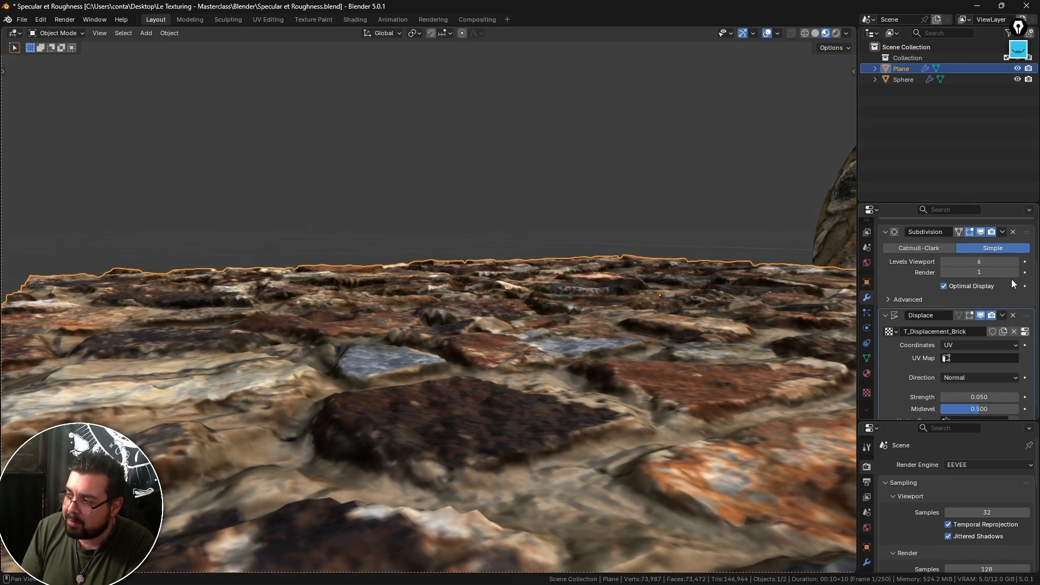
{"action": "key", "text": "Return"}
{"action": "middle_click_drag", "start_coordinate": [530, 263], "coordinate": [491, 320]}
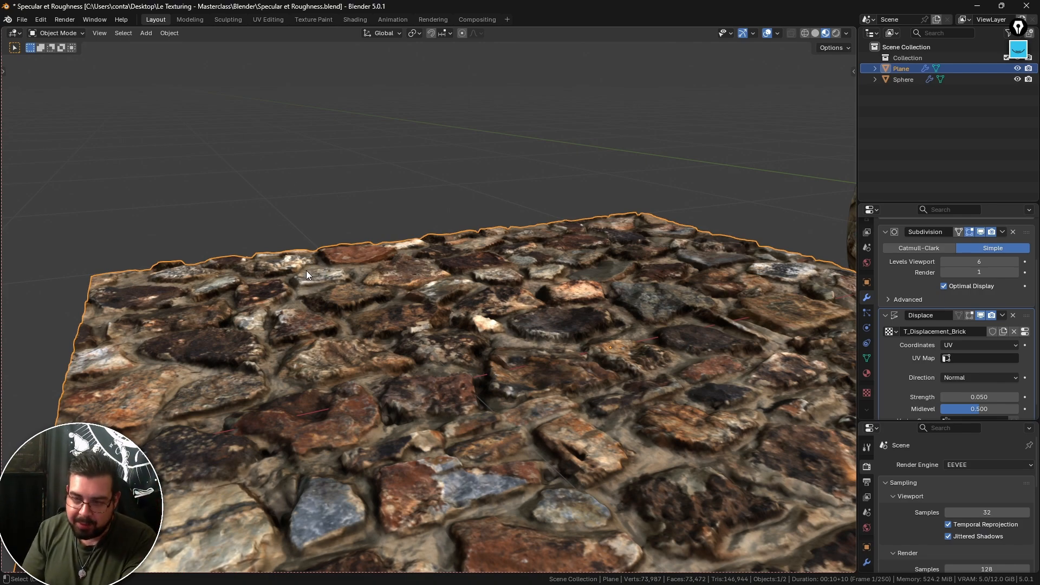
Step: Apply the Subdivision and Displace modifiers to the plane and briefly check its mesh in Edit Mode
{"action": "middle_click_drag", "start_coordinate": [340, 297], "coordinate": [345, 255]}
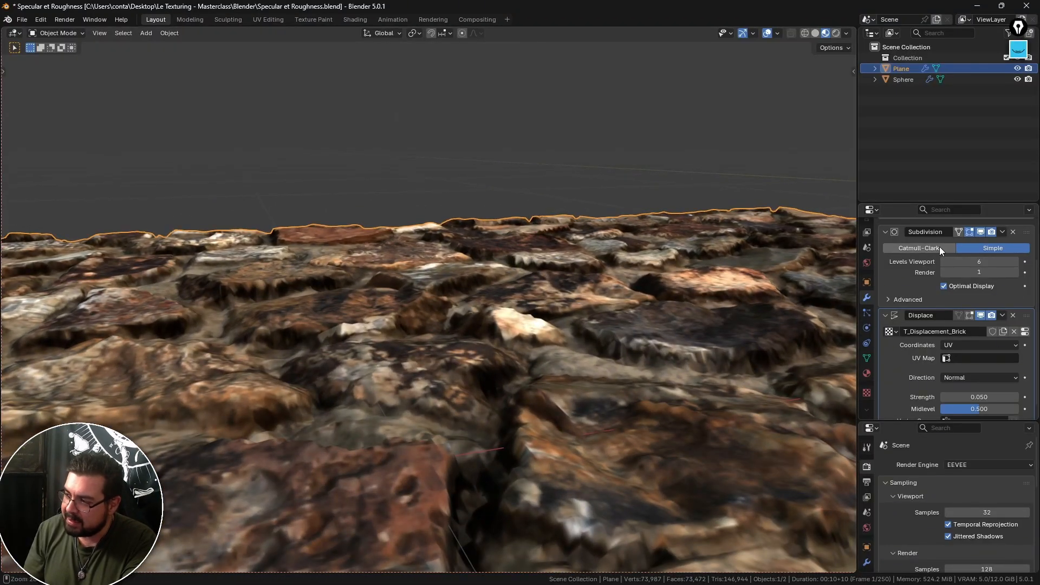
{"action": "key", "text": "ctrl+a"}
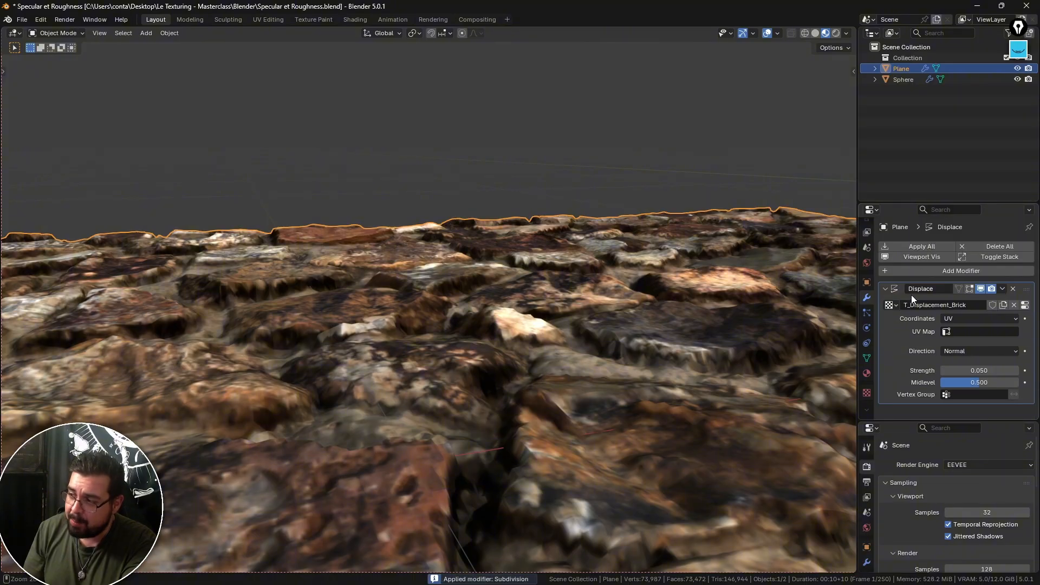
{"action": "key", "text": "ctrl+a"}
{"action": "middle_click_drag", "start_coordinate": [566, 294], "coordinate": [588, 296]}
{"action": "key", "text": "Tab"}
{"action": "key", "text": "Tab"}
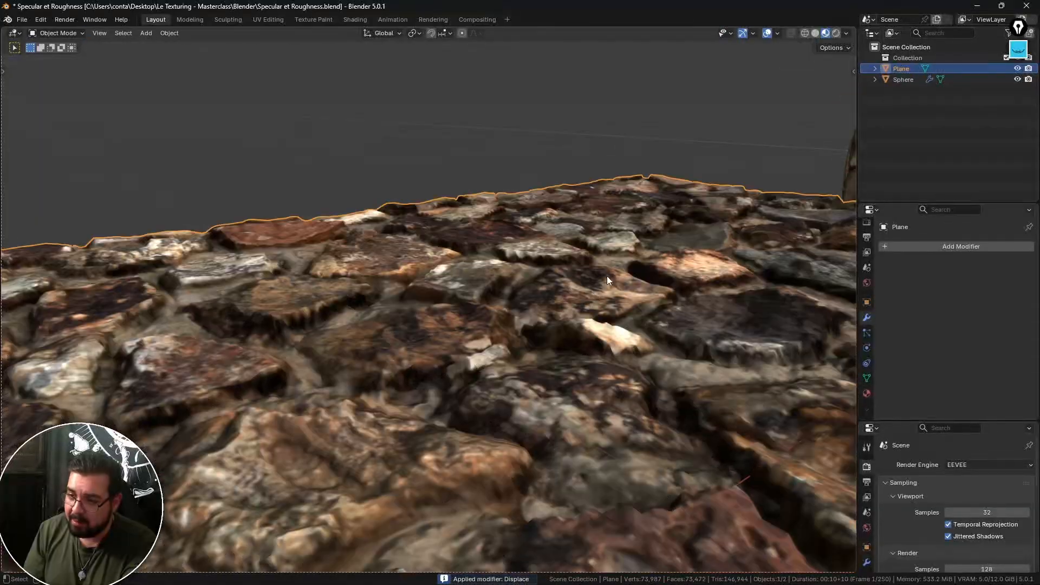
Step: Add a Decimate modifier to the plane and lower its Collapse ratio to 0.585
{"action": "left_click", "coordinate": [931, 247]}
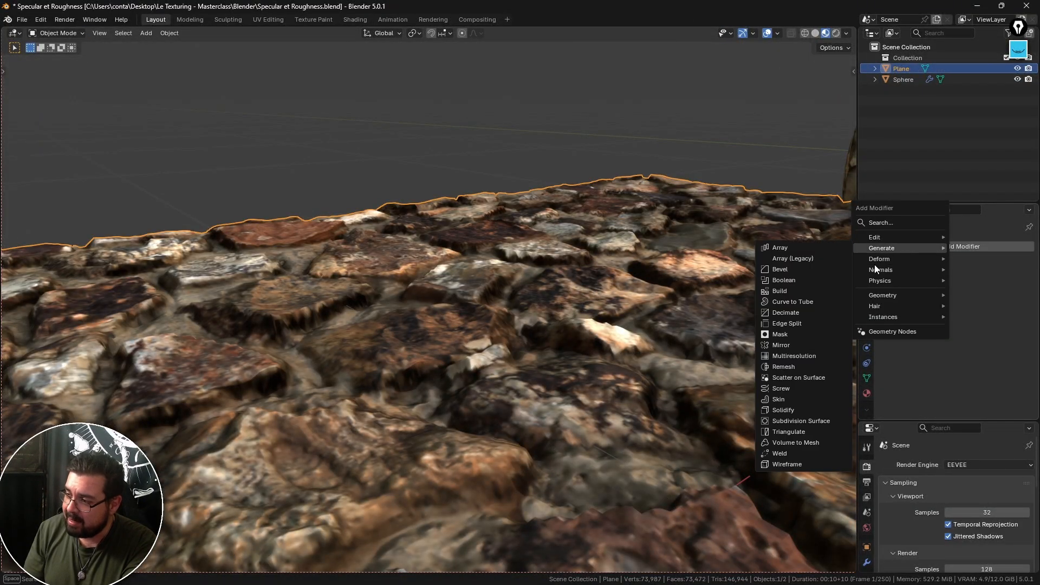
{"action": "mouse_move", "coordinate": [883, 260]}
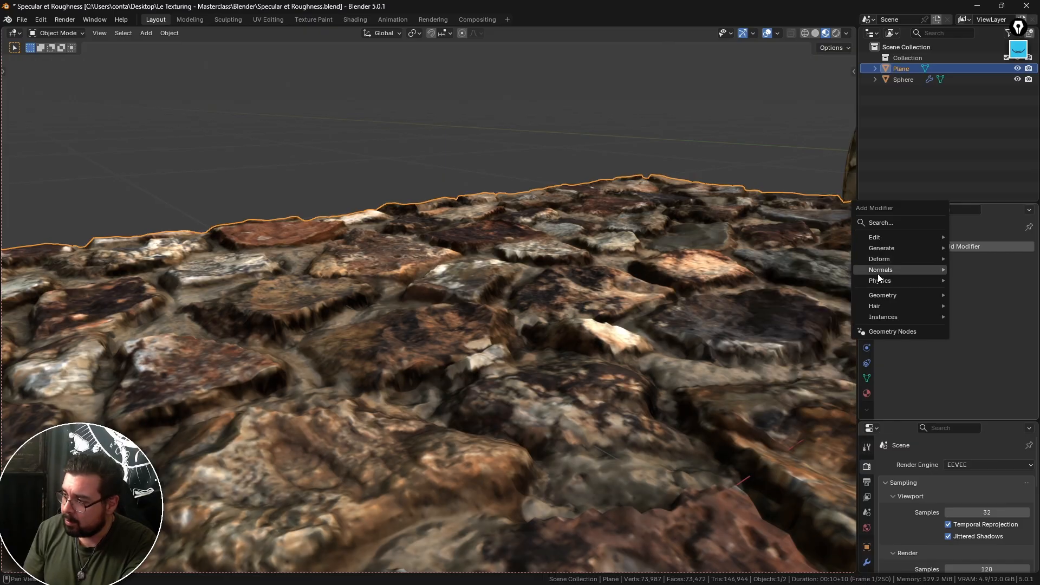
{"action": "mouse_move", "coordinate": [889, 236]}
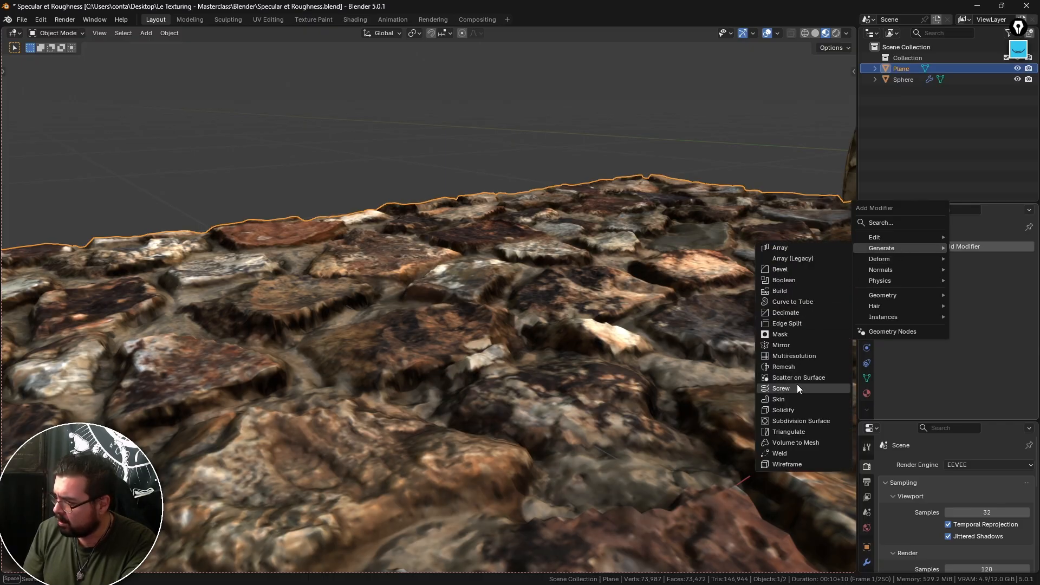
{"action": "left_click", "coordinate": [807, 313]}
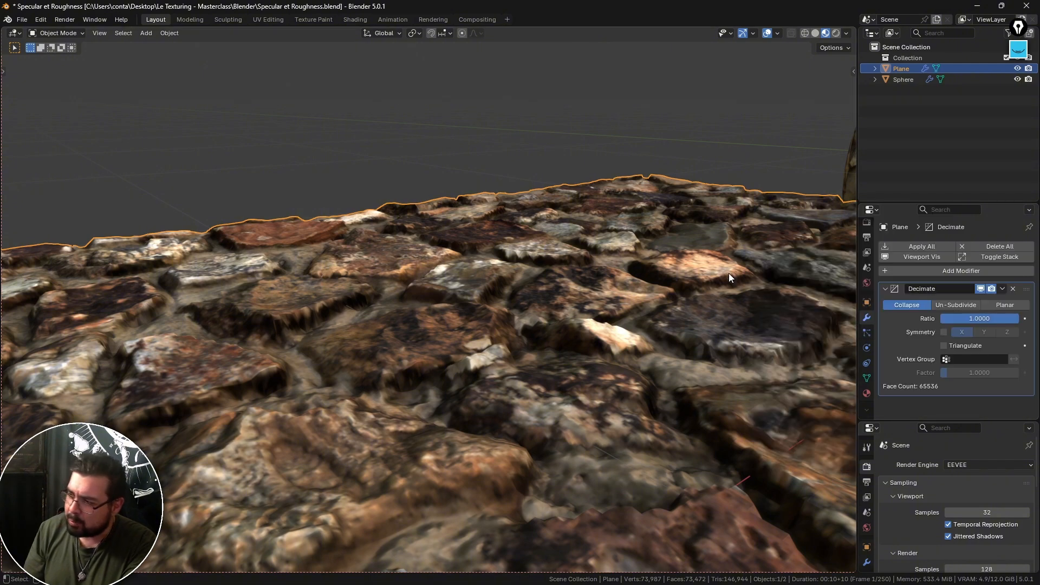
{"action": "left_click_drag", "start_coordinate": [989, 316], "coordinate": [967, 318]}
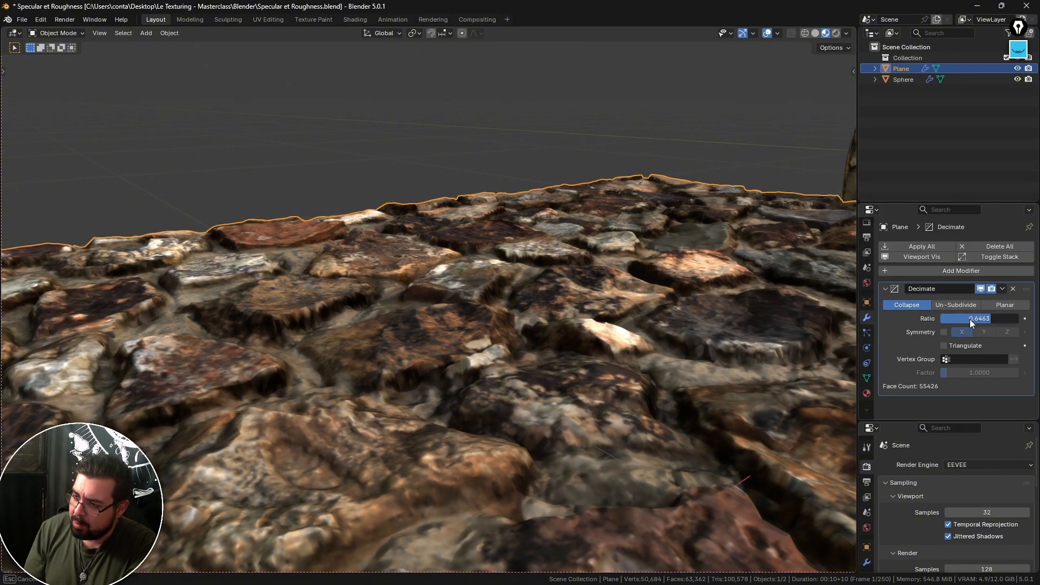
{"action": "middle_click_drag", "start_coordinate": [545, 364], "coordinate": [522, 300]}
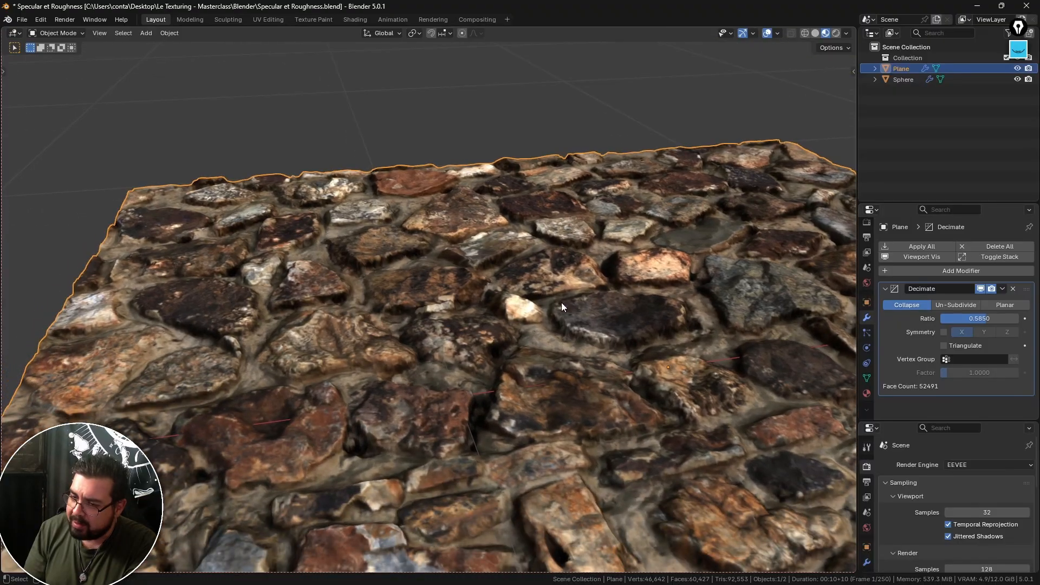
Step: Try Decimate ratios of 0.1 and 0.2, inspecting the stones' relief at each value
{"action": "double_click", "coordinate": [956, 319]}
{"action": "type", "text": ".1"}
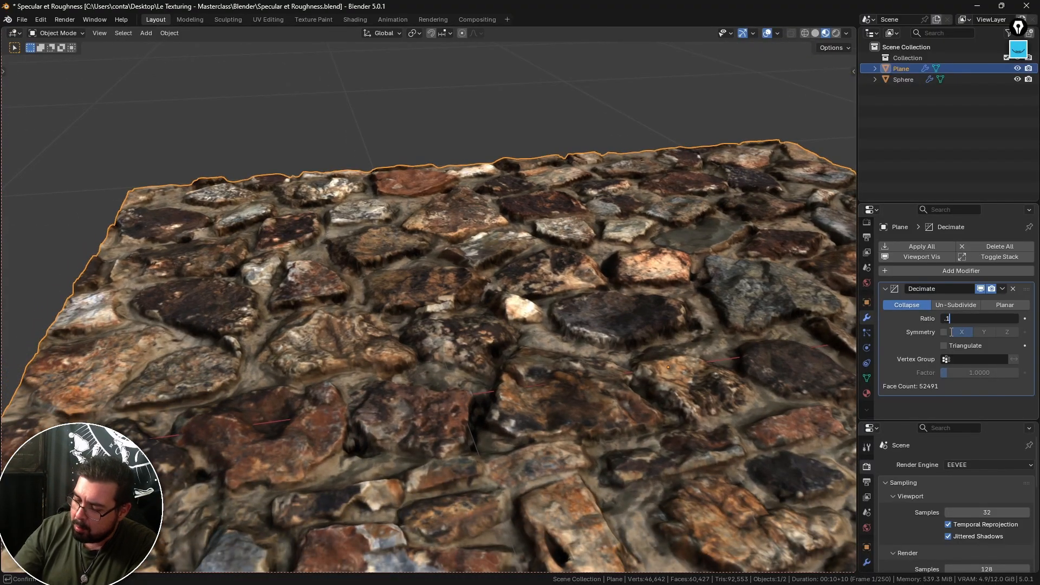
{"action": "key", "text": "Return"}
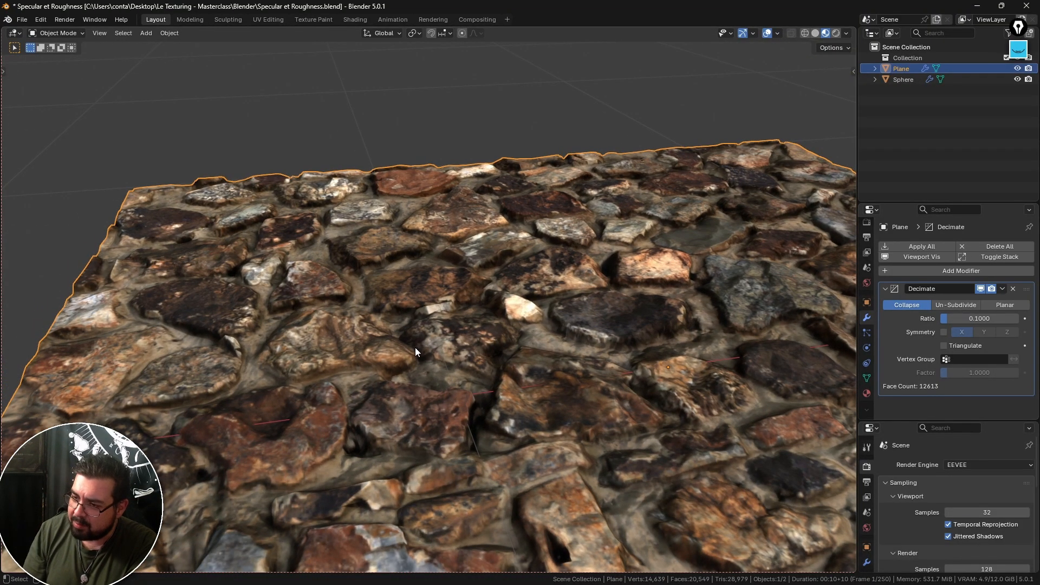
{"action": "middle_click_drag", "start_coordinate": [428, 328], "coordinate": [404, 282]}
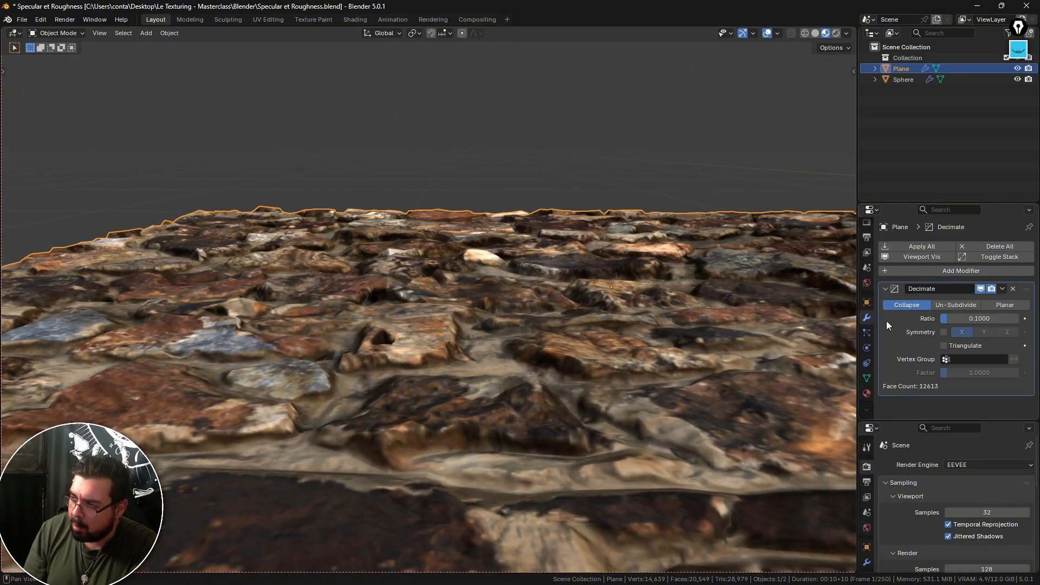
{"action": "left_click", "coordinate": [965, 323]}
{"action": "type", "text": ".2"}
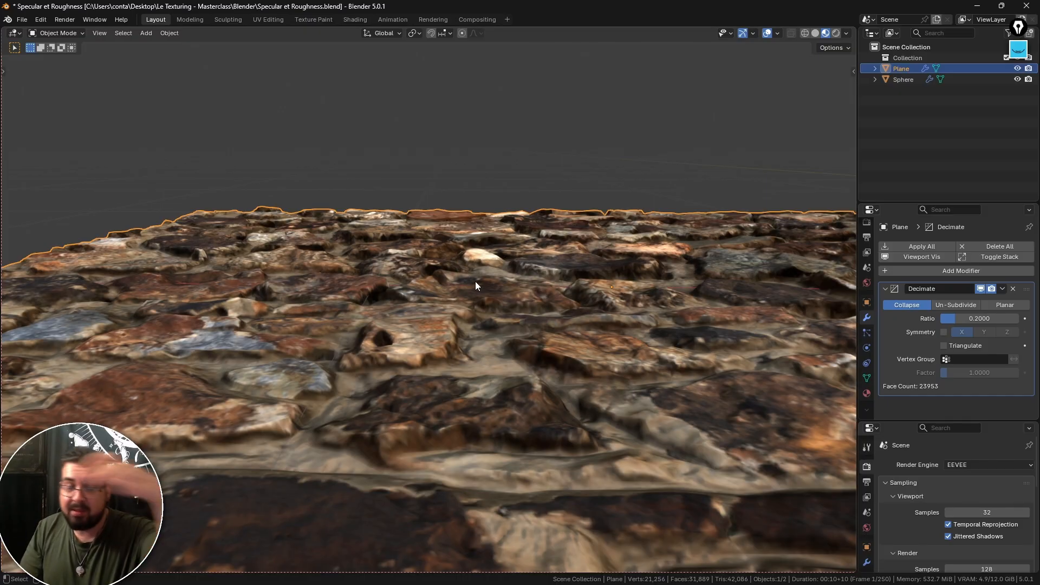
{"action": "mouse_move", "coordinate": [470, 270]}
{"action": "middle_mouse_down"}
{"action": "mouse_move", "coordinate": [480, 284]}
{"action": "mouse_move", "coordinate": [489, 278]}
{"action": "mouse_move", "coordinate": [483, 285]}
{"action": "middle_mouse_up"}
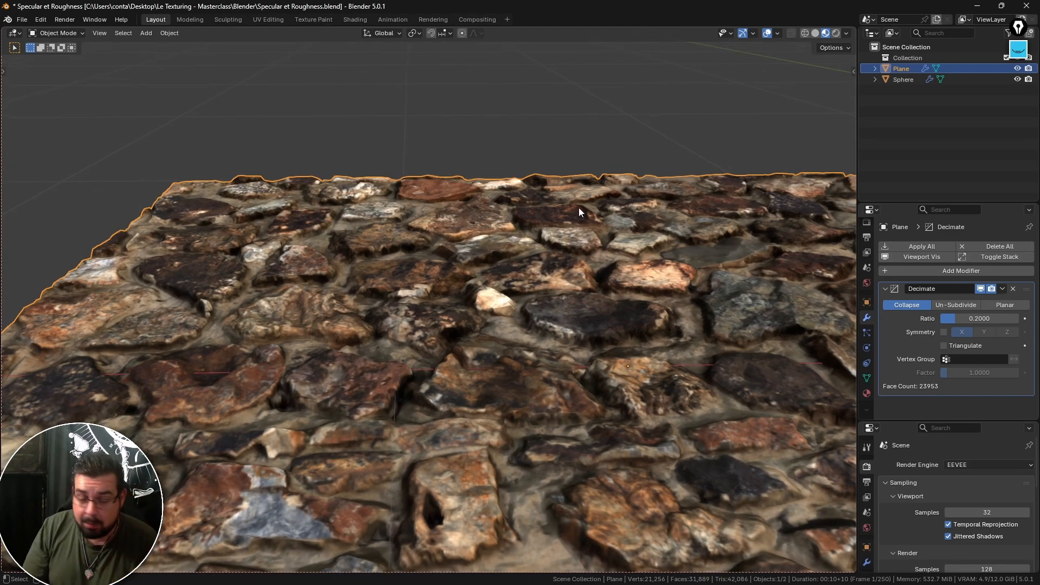
Step: Remove the Decimate modifier and view the whole plane beside the sphere
{"action": "left_click", "coordinate": [1013, 289]}
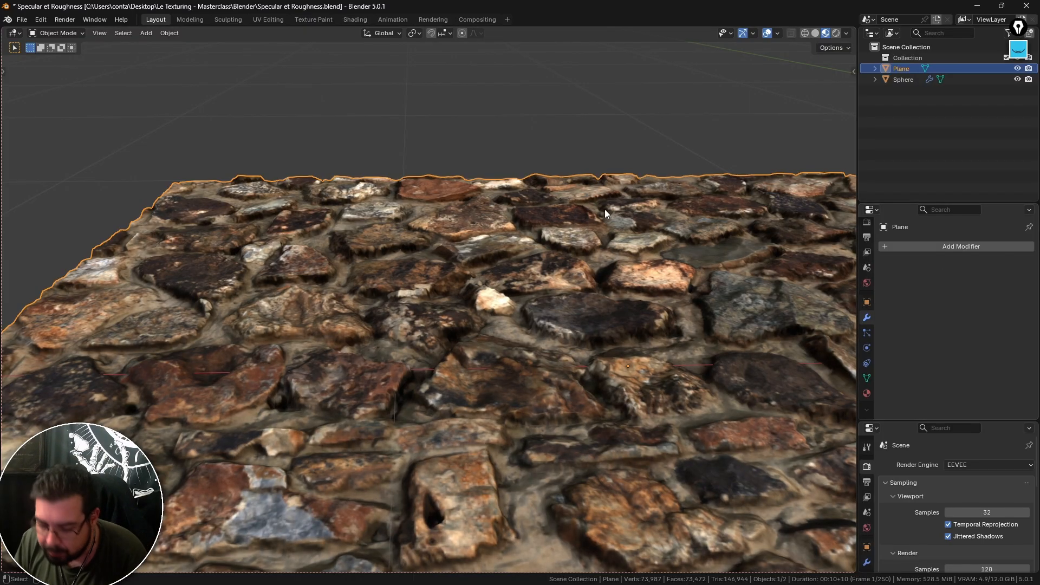
{"action": "middle_click_drag", "start_coordinate": [605, 209], "coordinate": [550, 293]}
{"action": "middle_click_drag", "start_coordinate": [601, 234], "coordinate": [593, 194]}
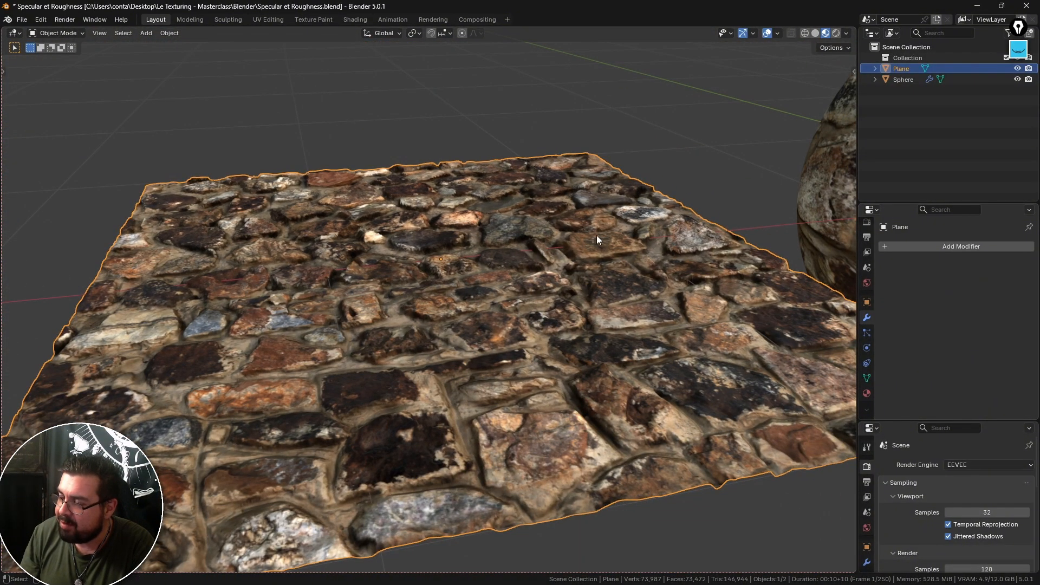
{"action": "middle_click_drag", "start_coordinate": [596, 235], "coordinate": [589, 203]}
{"action": "scroll", "coordinate": [588, 204], "scroll_direction": "down", "scroll_amount": 4}
{"action": "middle_click_drag", "start_coordinate": [571, 259], "coordinate": [869, 249], "text": "shift"}
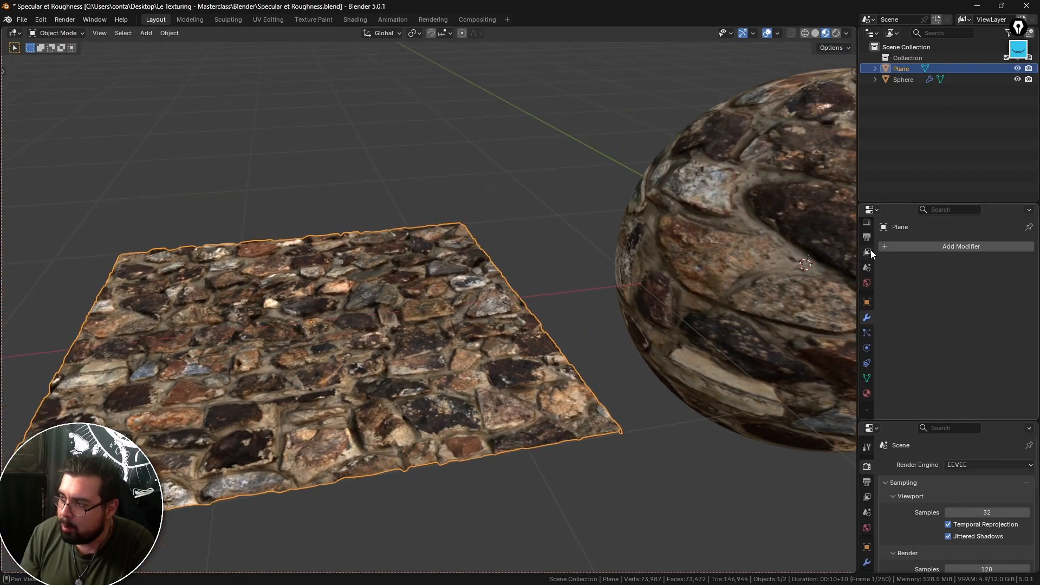
Step: Show the scene's render settings in place of the plane's modifiers
{"action": "left_click", "coordinate": [867, 223]}
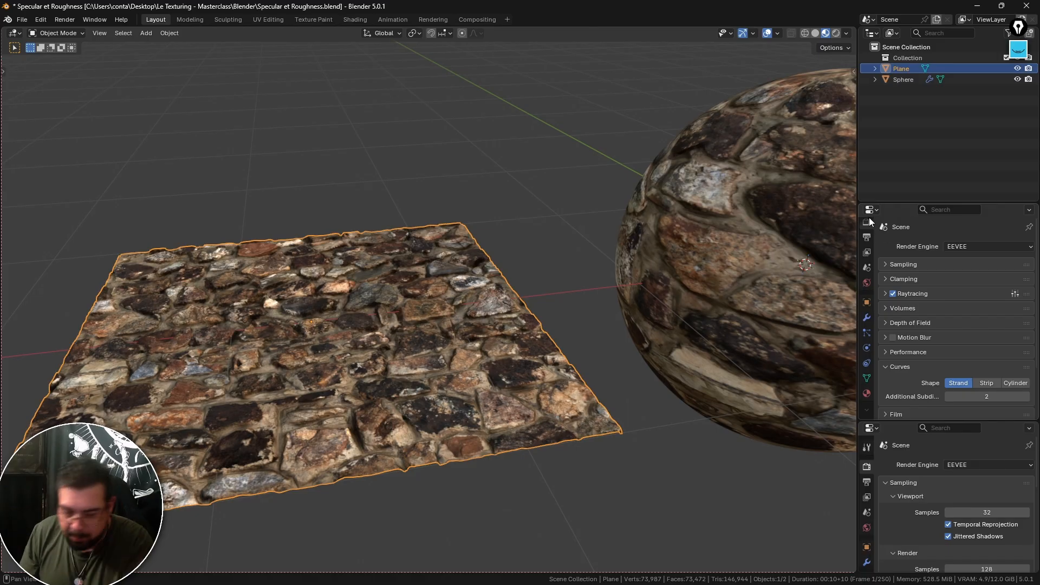
{"action": "mouse_move", "coordinate": [550, 280]}
{"action": "middle_mouse_down"}
{"action": "mouse_move", "coordinate": [485, 275]}
{"action": "mouse_move", "coordinate": [468, 300]}
{"action": "mouse_move", "coordinate": [449, 290]}
{"action": "mouse_move", "coordinate": [462, 264]}
{"action": "mouse_move", "coordinate": [506, 315]}
{"action": "mouse_move", "coordinate": [561, 287]}
{"action": "middle_mouse_up"}
{"action": "scroll", "coordinate": [461, 261], "scroll_direction": "down", "scroll_amount": 5}
Step: Rename the plane object as Plane Eevee Displace Modifier
{"action": "double_click", "coordinate": [905, 68]}
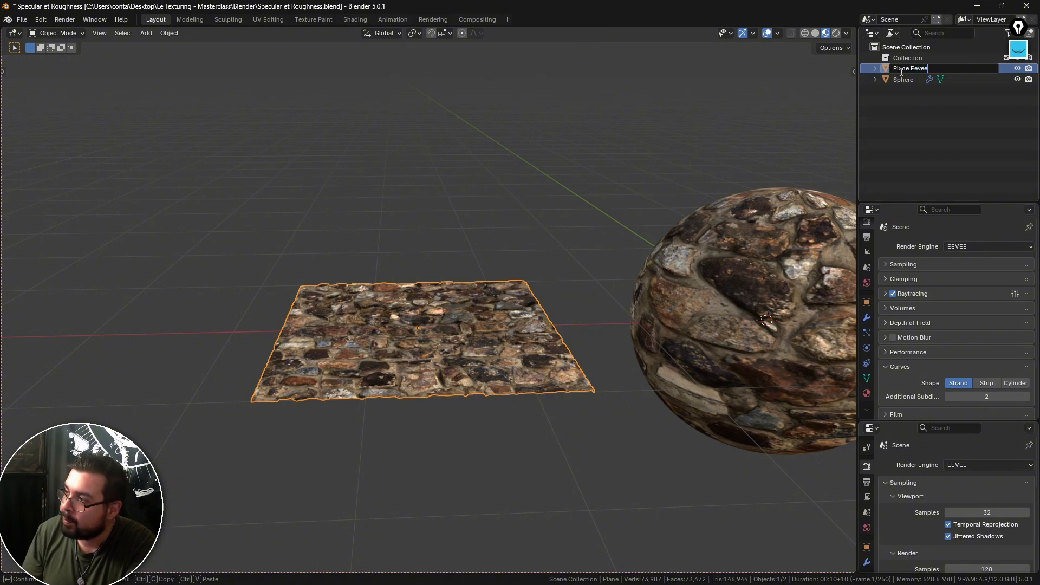
{"action": "type", "text": "Eevee Displa"}
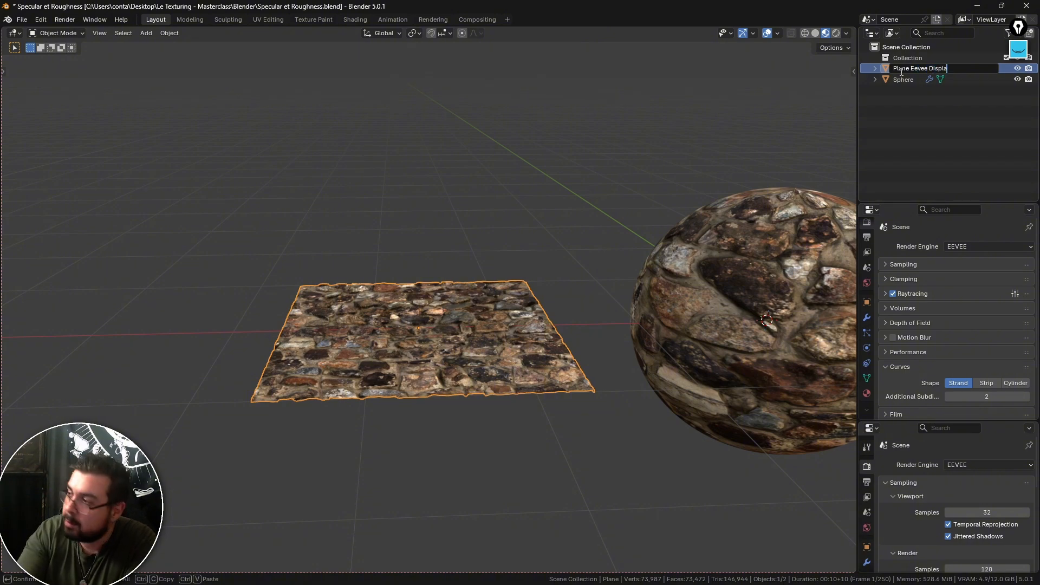
{"action": "type", "text": "ce Modifier"}
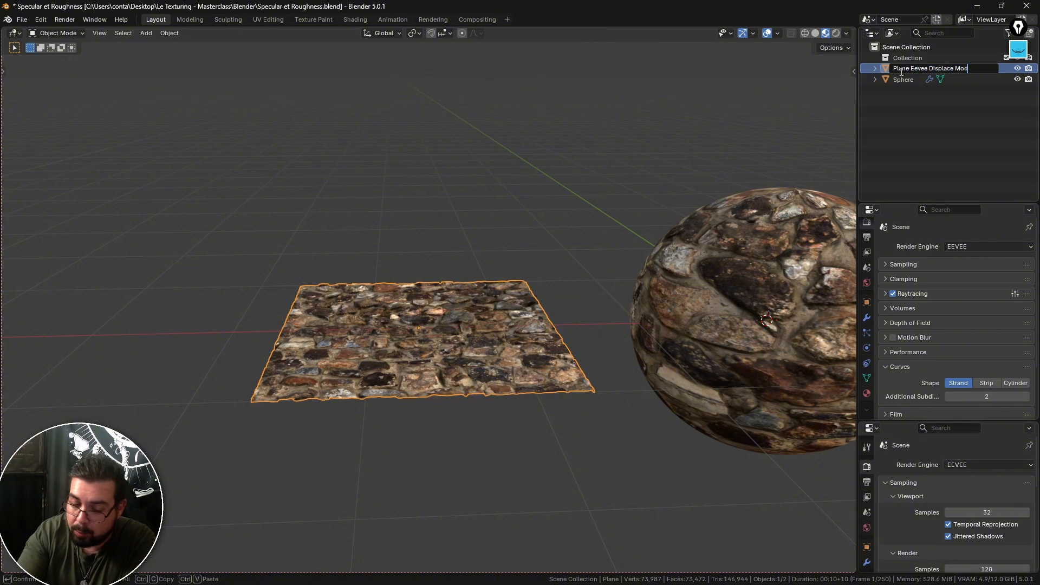
{"action": "key", "text": "Return"}
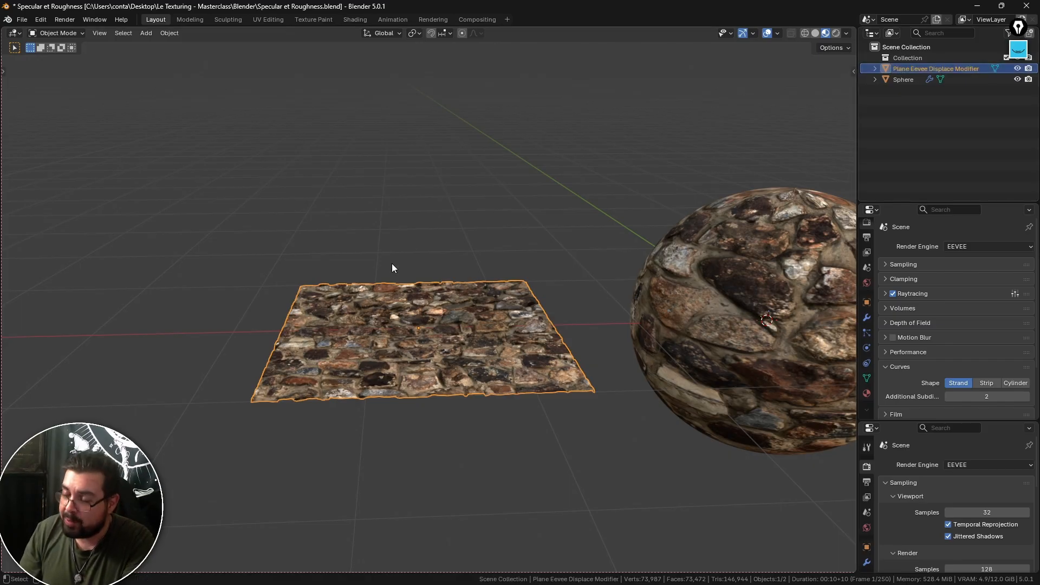
Step: Reset the 3D cursor to the world origin and snap the selected plane to it
{"action": "right_click", "coordinate": [462, 254], "text": "shift"}
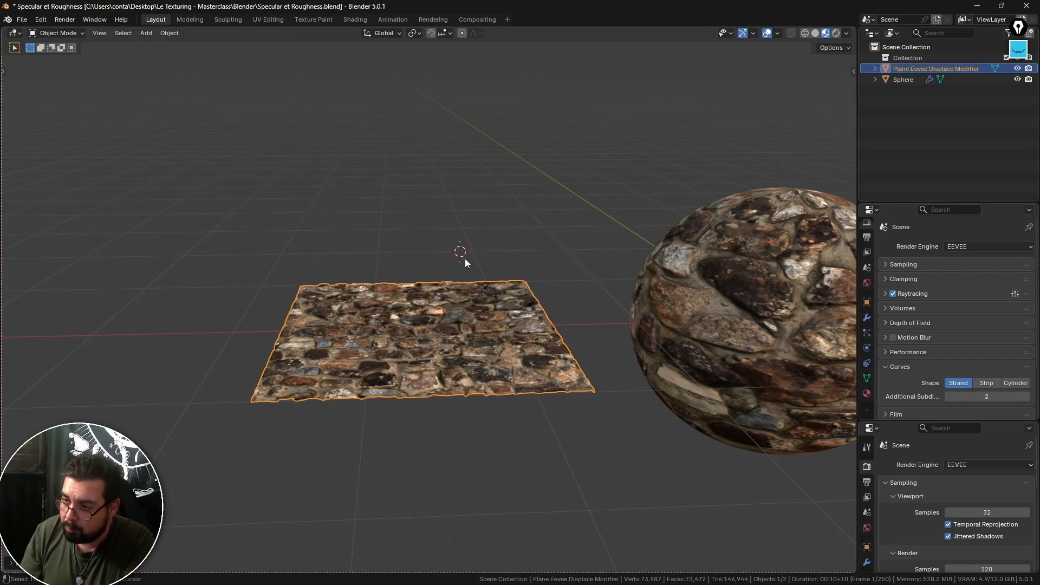
{"action": "middle_click_drag", "start_coordinate": [435, 261], "coordinate": [527, 217], "text": "shift"}
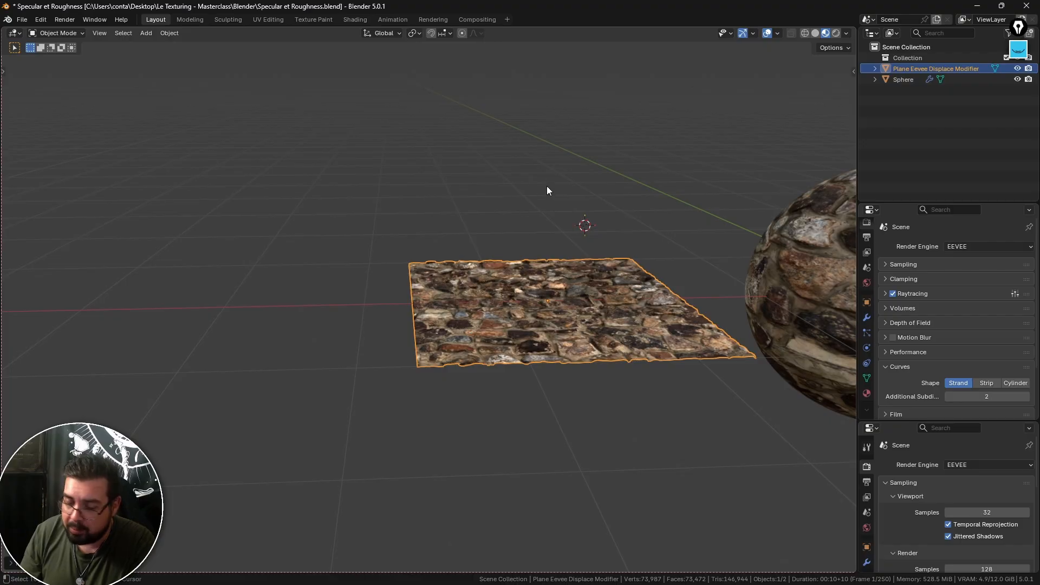
{"action": "key", "text": "shift+c"}
{"action": "key", "text": "shift+s"}
{"action": "left_click", "coordinate": [536, 161]}
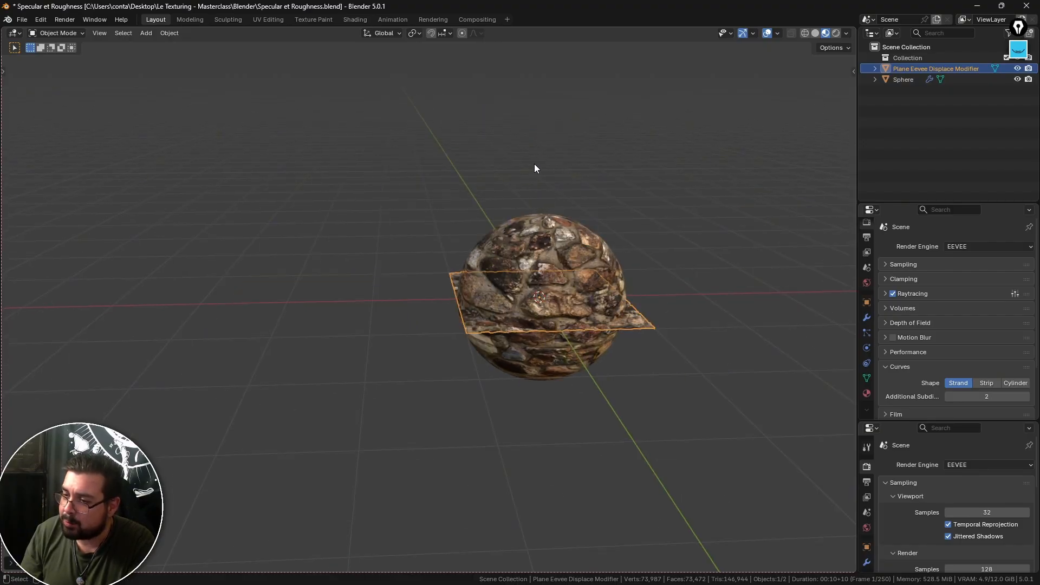
Step: Move the displaced stone plane -3 m along the X axis and snap the 3D cursor to it
{"action": "key", "text": "g"}
{"action": "key", "text": "x"}
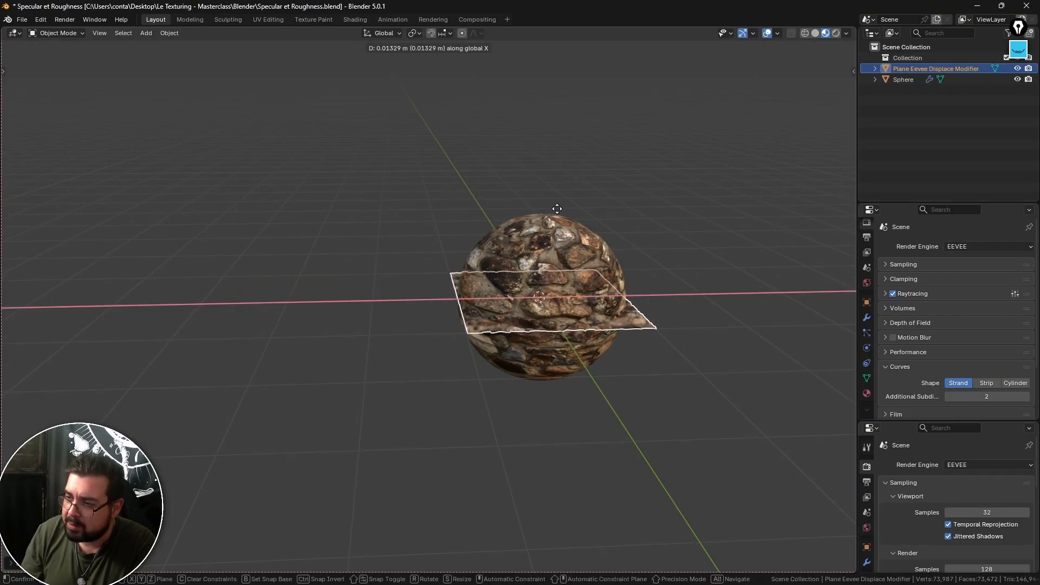
{"action": "key", "text": "2"}
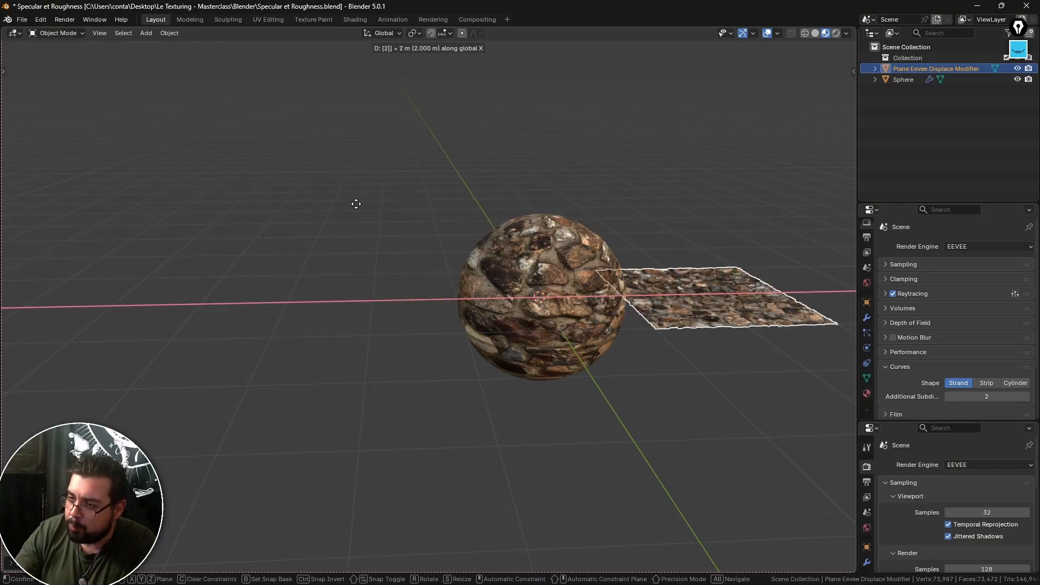
{"action": "key", "text": "minus"}
{"action": "key", "text": "BackSpace"}
{"action": "key", "text": "3"}
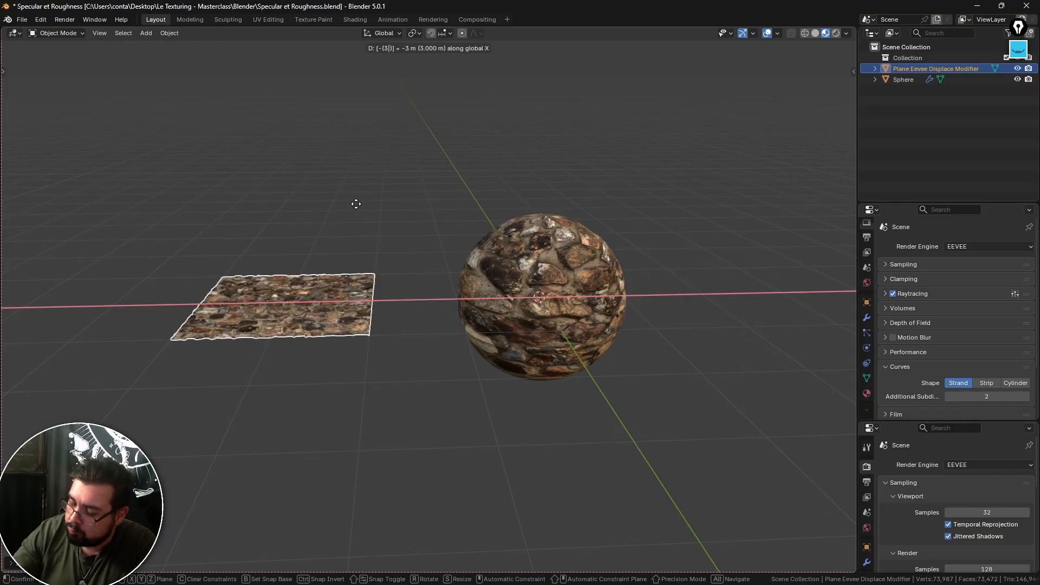
{"action": "key", "text": "Return"}
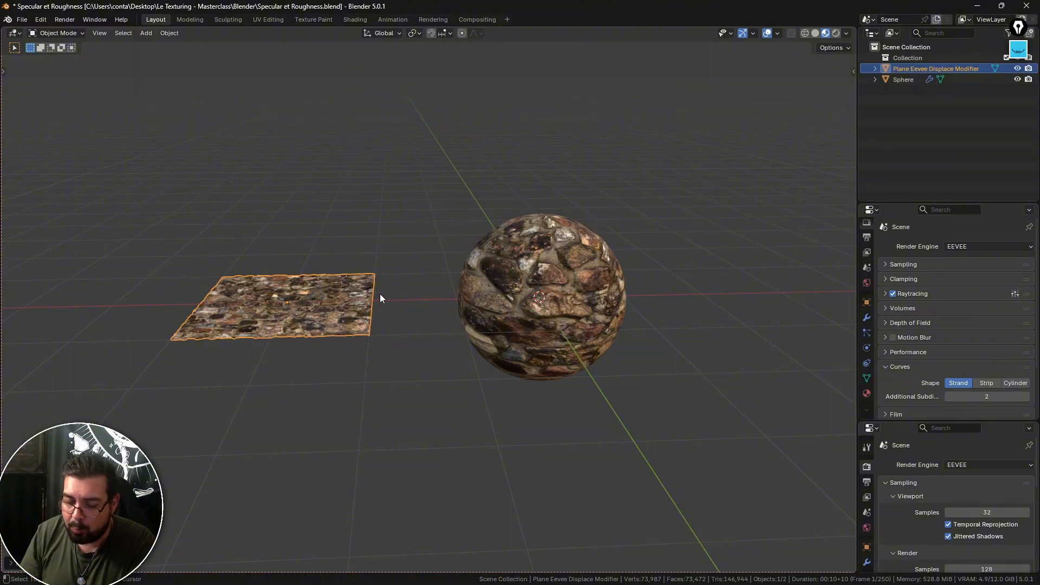
{"action": "key", "text": "shift+s"}
{"action": "left_click", "coordinate": [380, 360]}
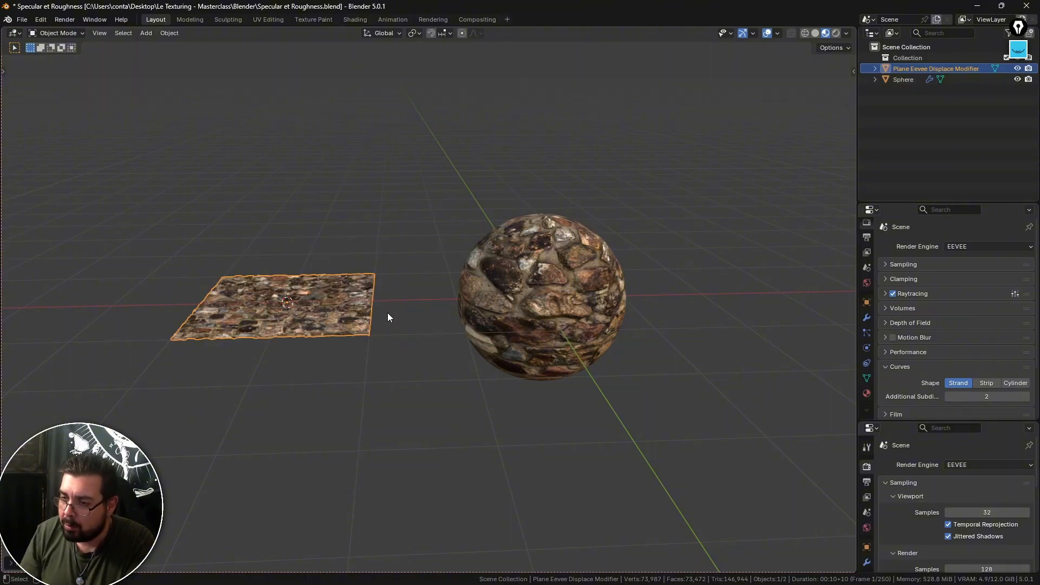
{"action": "key", "text": "shift+d"}
{"action": "right_click", "coordinate": [398, 293]}
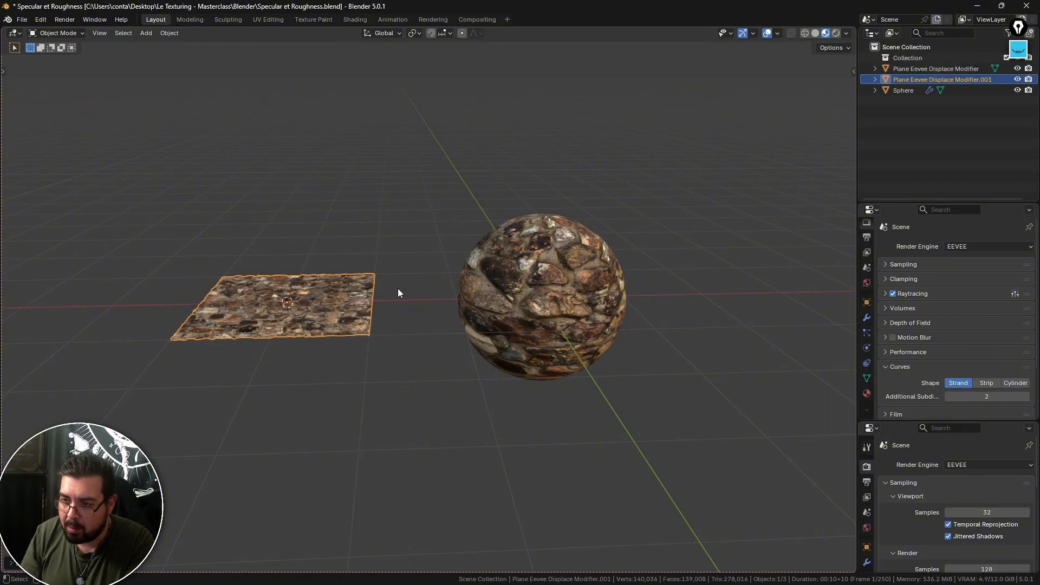
{"action": "key", "text": "x"}
{"action": "left_click", "coordinate": [389, 275]}
Step: Add a new mesh plane at the 3D cursor and move it -2 m along the X axis
{"action": "key", "text": "shift+a"}
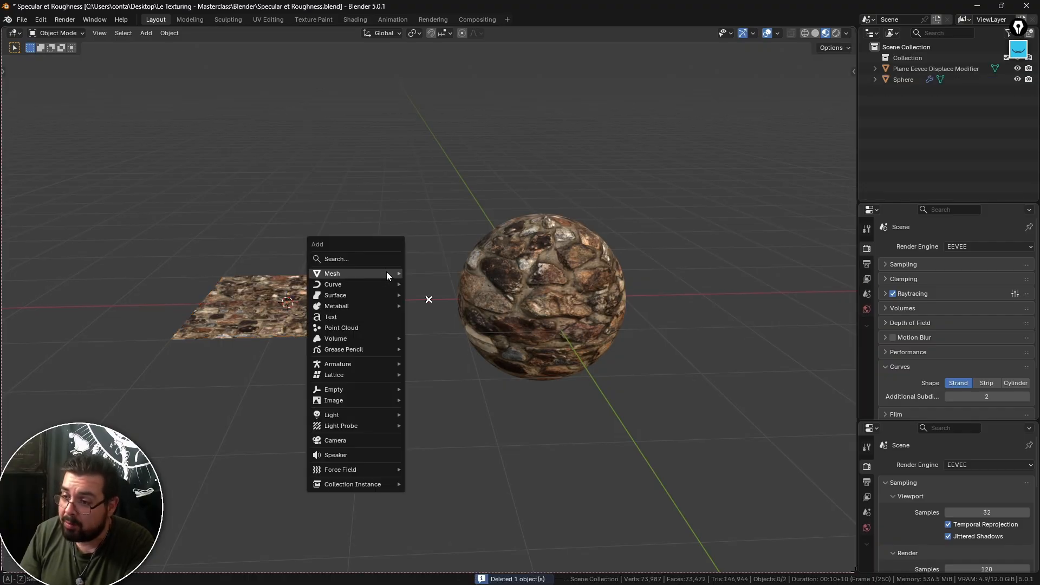
{"action": "mouse_move", "coordinate": [389, 278]}
{"action": "left_click", "coordinate": [425, 272]}
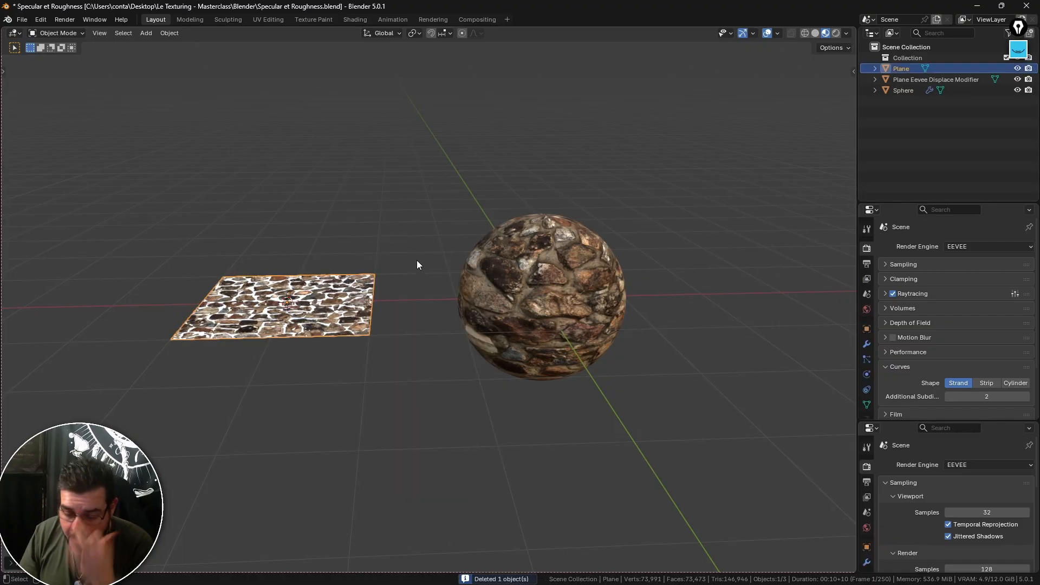
{"action": "type", "text": "gyx"}
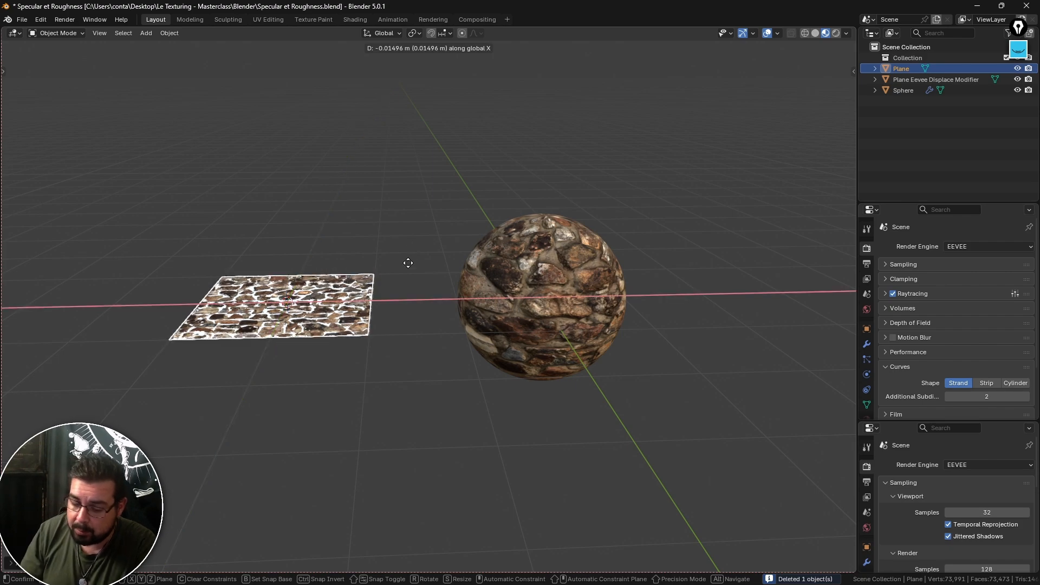
{"action": "type", "text": "3"}
{"action": "key", "text": "BackSpace"}
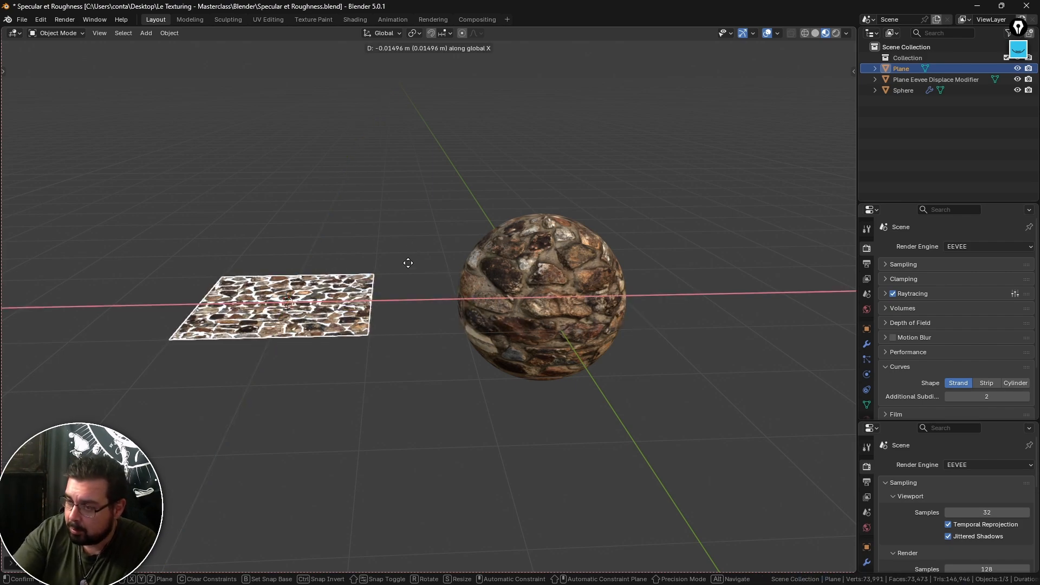
{"action": "type", "text": "2"}
{"action": "key", "text": "minus"}
{"action": "key", "text": "Return"}
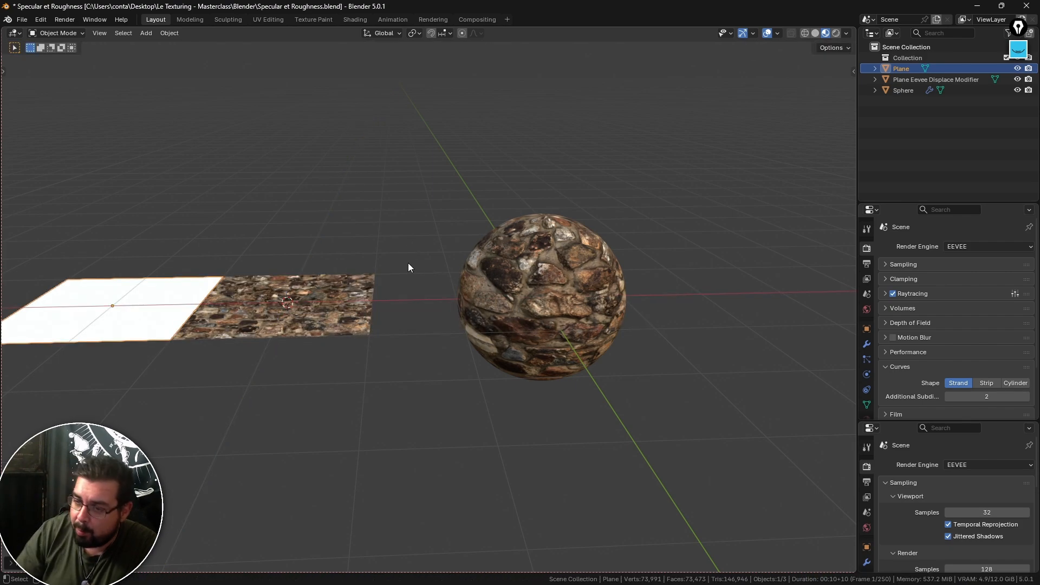
Step: Assign the existing M_BaseSpecularRoughness material to the new plane
{"action": "left_click_drag", "start_coordinate": [869, 422], "coordinate": [869, 434]}
{"action": "left_click", "coordinate": [867, 421]}
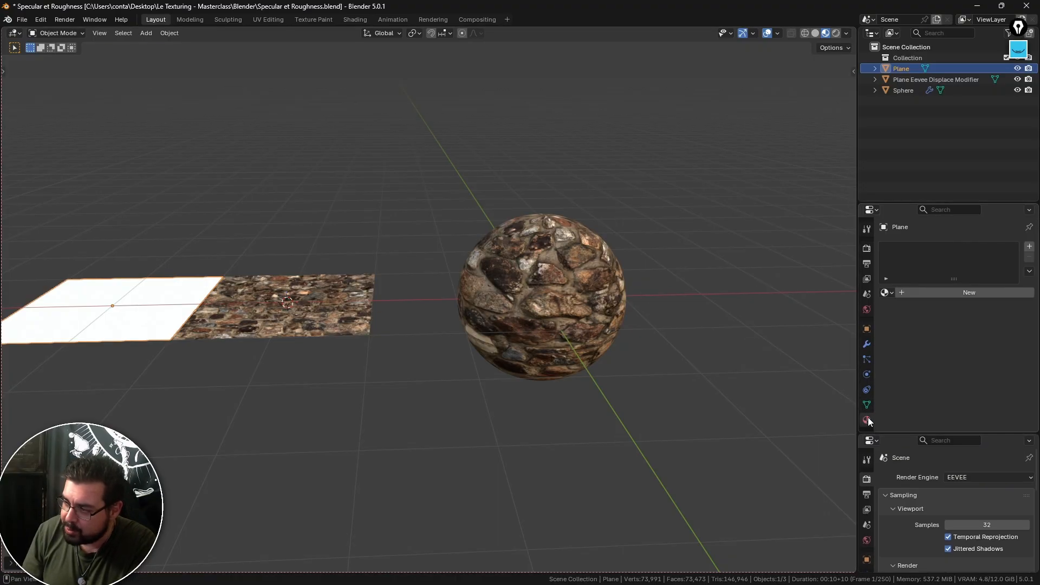
{"action": "left_click", "coordinate": [889, 292]}
{"action": "left_click", "coordinate": [934, 310]}
{"action": "middle_click_drag", "start_coordinate": [628, 368], "coordinate": [438, 277], "text": "shift"}
{"action": "scroll", "coordinate": [443, 287], "scroll_direction": "up", "scroll_amount": 8}
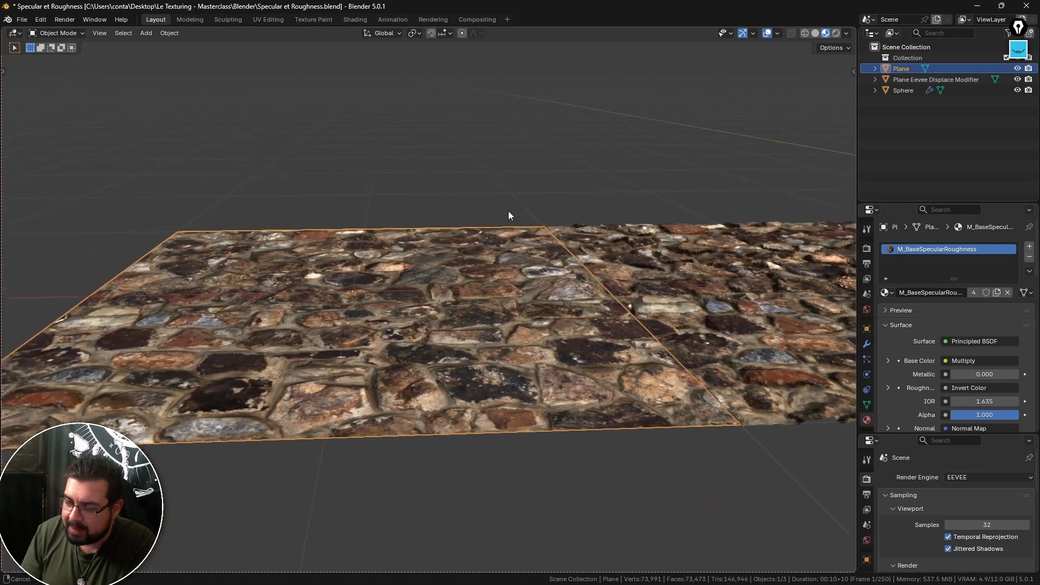
{"action": "middle_click_drag", "start_coordinate": [508, 211], "coordinate": [528, 196], "text": "shift"}
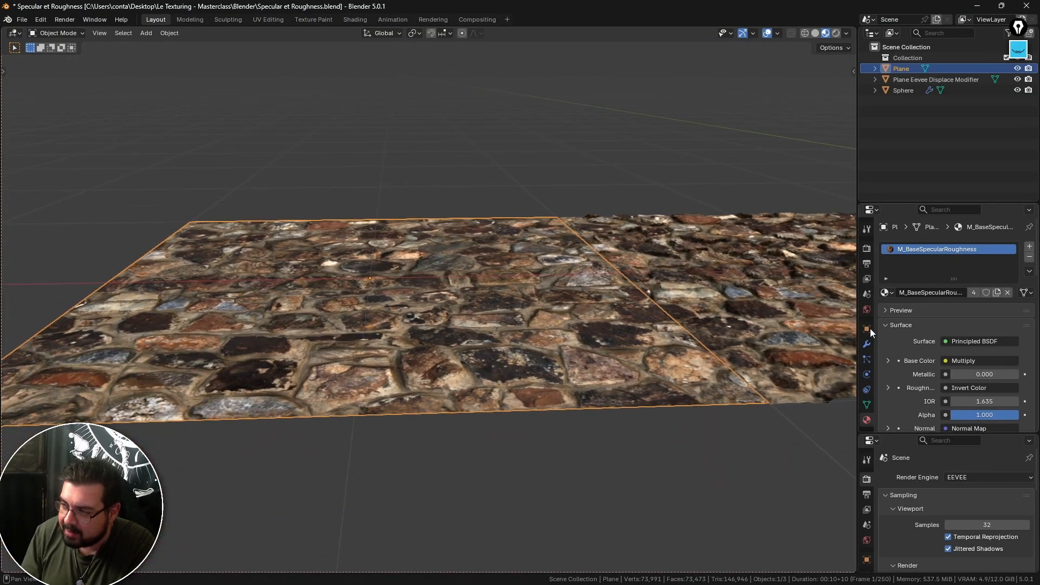
{"action": "left_click", "coordinate": [866, 344]}
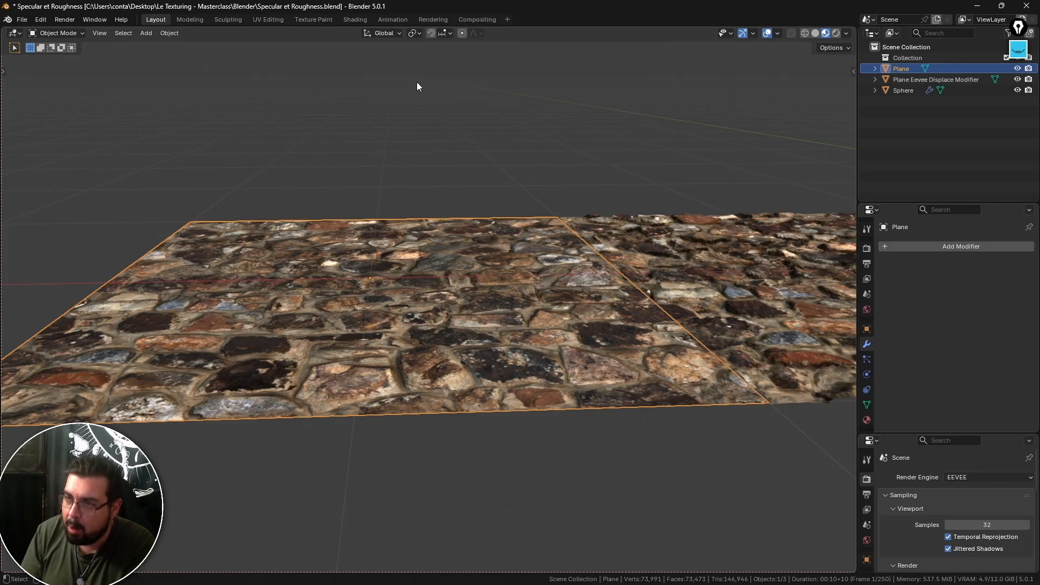
Step: Switch to the Shading workspace and frame the new plane in the 3D viewport
{"action": "left_click", "coordinate": [355, 20]}
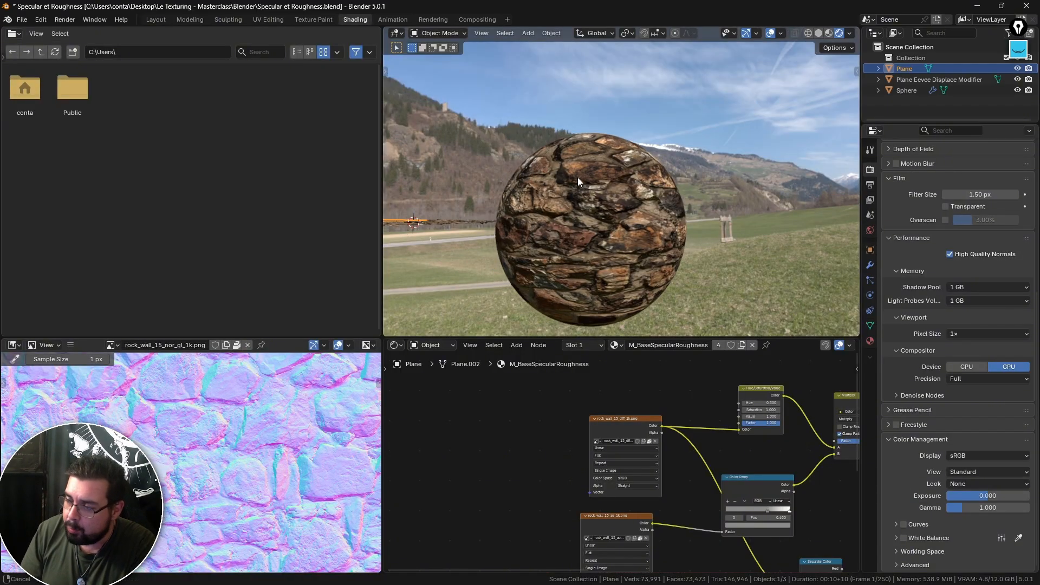
{"action": "key", "text": "KP_Decimal"}
{"action": "middle_click_drag", "start_coordinate": [577, 148], "coordinate": [617, 219]}
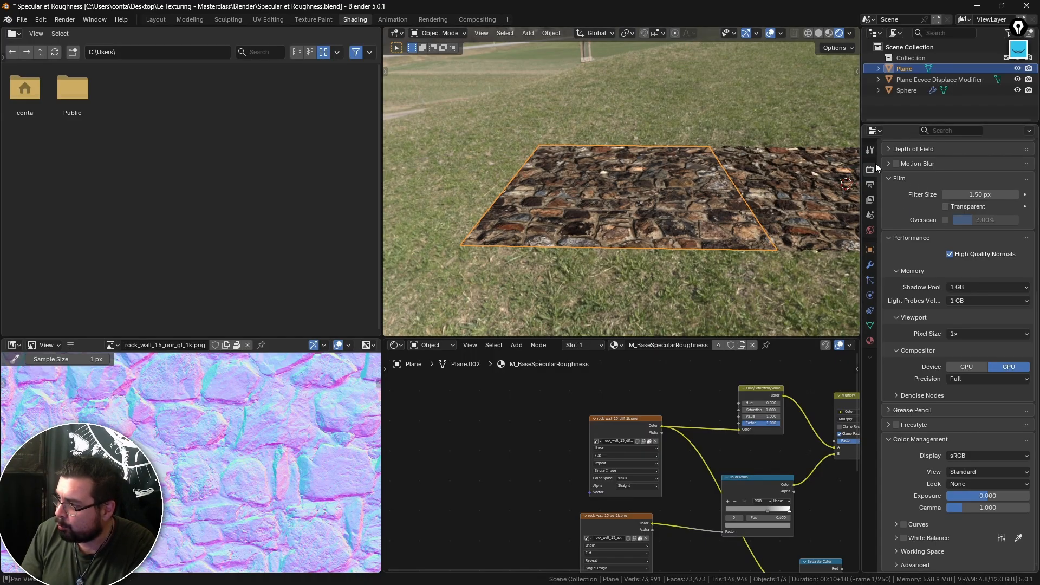
{"action": "left_click", "coordinate": [1025, 194]}
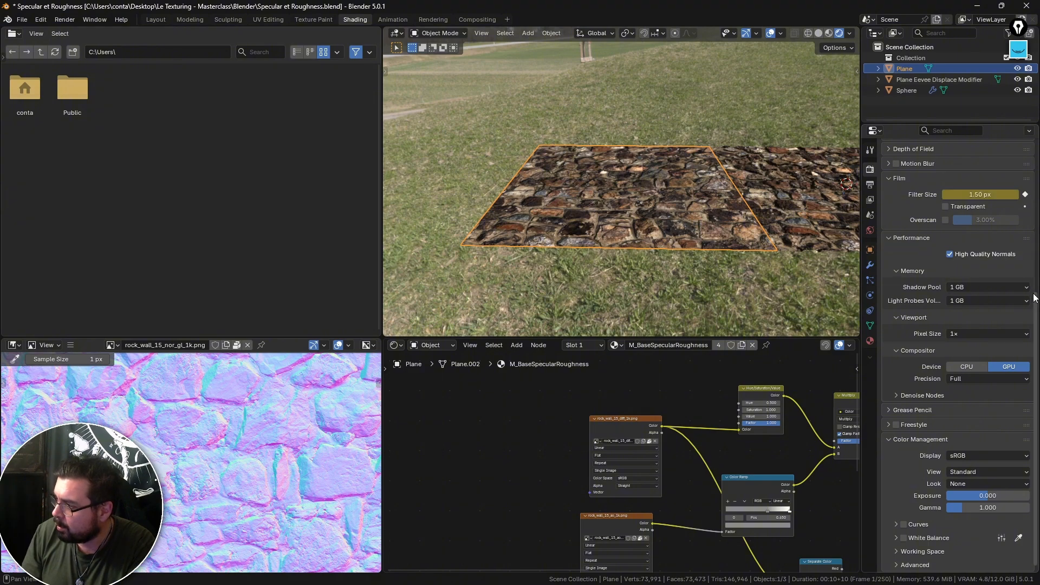
{"action": "scroll", "coordinate": [1034, 280], "scroll_direction": "up", "scroll_amount": 2}
{"action": "left_click", "coordinate": [1025, 231]}
Step: Set the scene's render engine to Cycles
{"action": "scroll", "coordinate": [1034, 194], "scroll_direction": "up", "scroll_amount": 8}
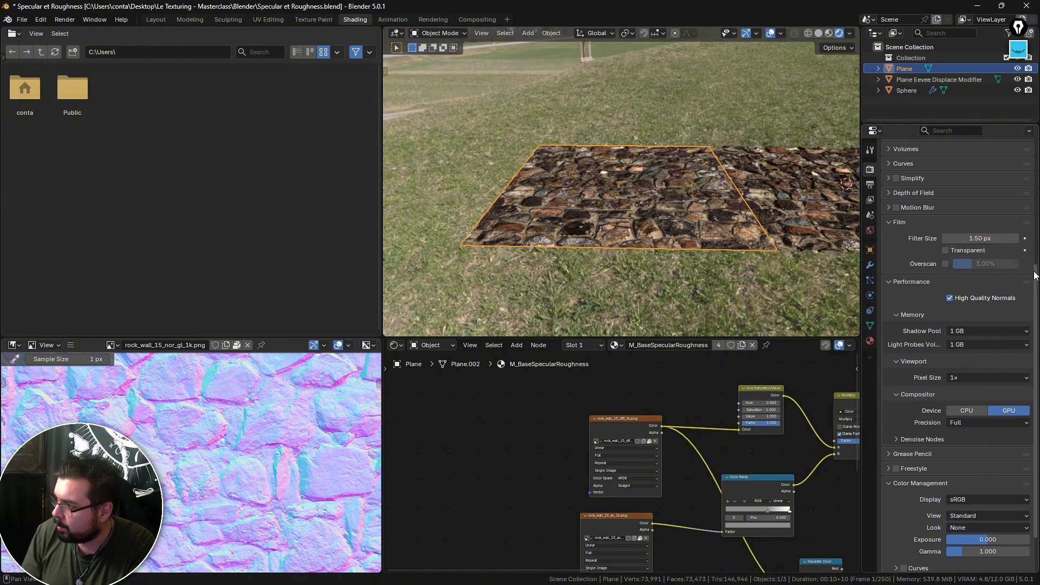
{"action": "scroll", "coordinate": [1034, 193], "scroll_direction": "up", "scroll_amount": 4}
{"action": "left_click", "coordinate": [986, 167]}
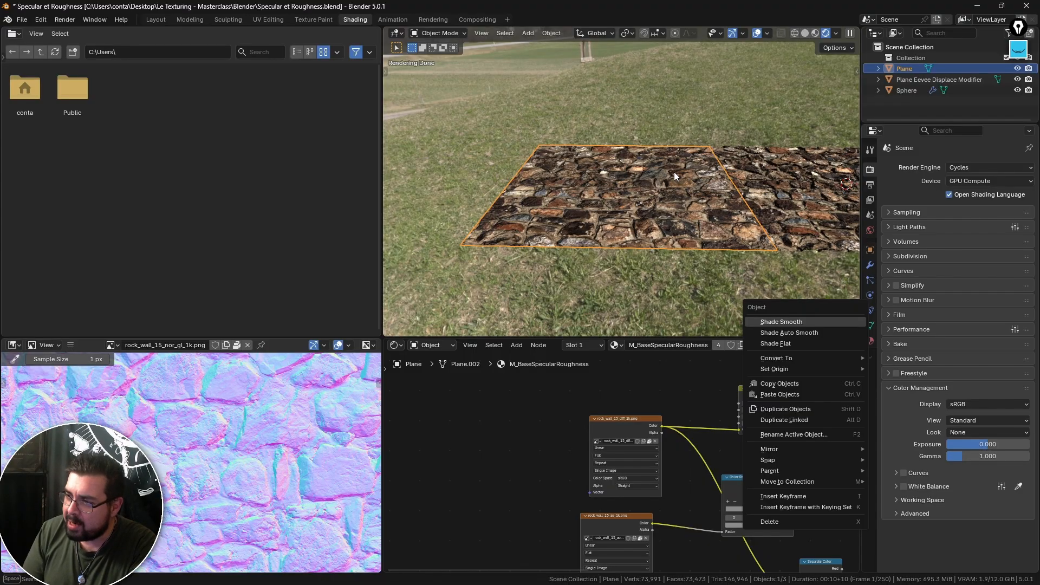
{"action": "middle_click_drag", "start_coordinate": [678, 163], "coordinate": [631, 168]}
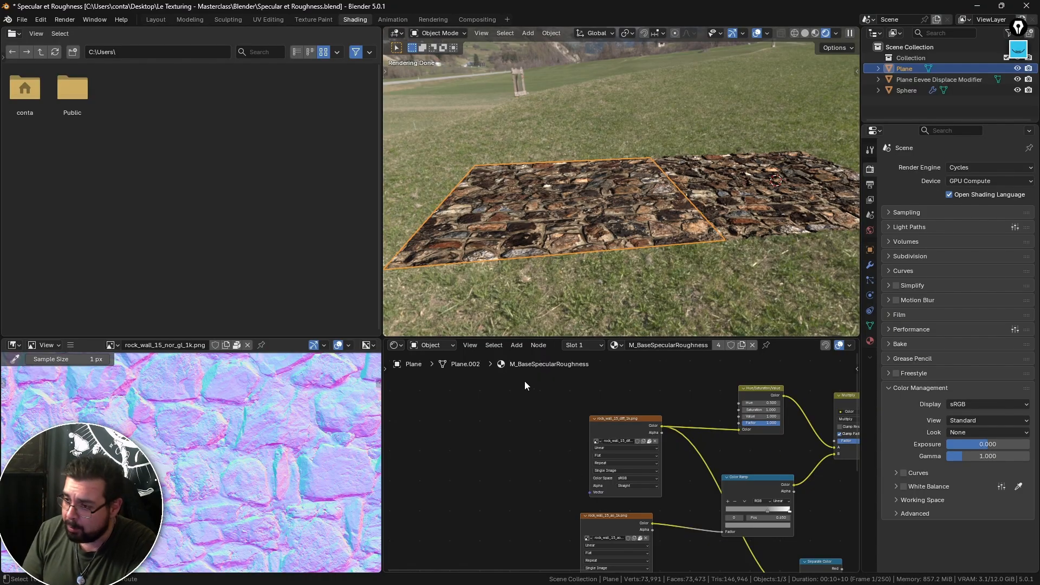
Step: Close the file browser and image editor areas so the 3D viewport and shader editor fill the full width
{"action": "middle_click_drag", "start_coordinate": [524, 386], "coordinate": [513, 382]}
{"action": "left_click_drag", "start_coordinate": [385, 30], "coordinate": [364, 36]}
{"action": "left_click_drag", "start_coordinate": [383, 340], "coordinate": [303, 362]}
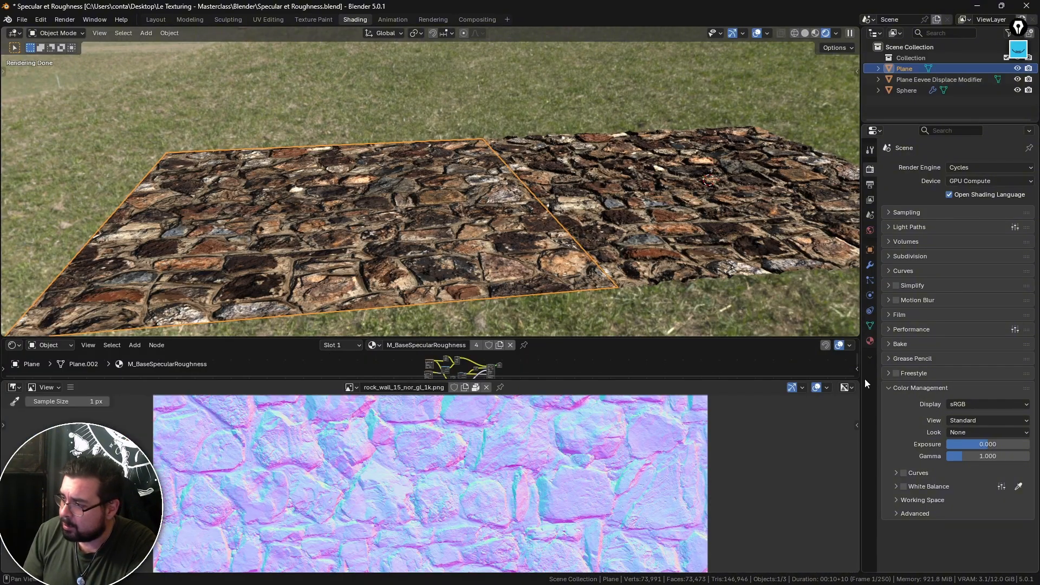
{"action": "left_click_drag", "start_coordinate": [864, 379], "coordinate": [818, 408]}
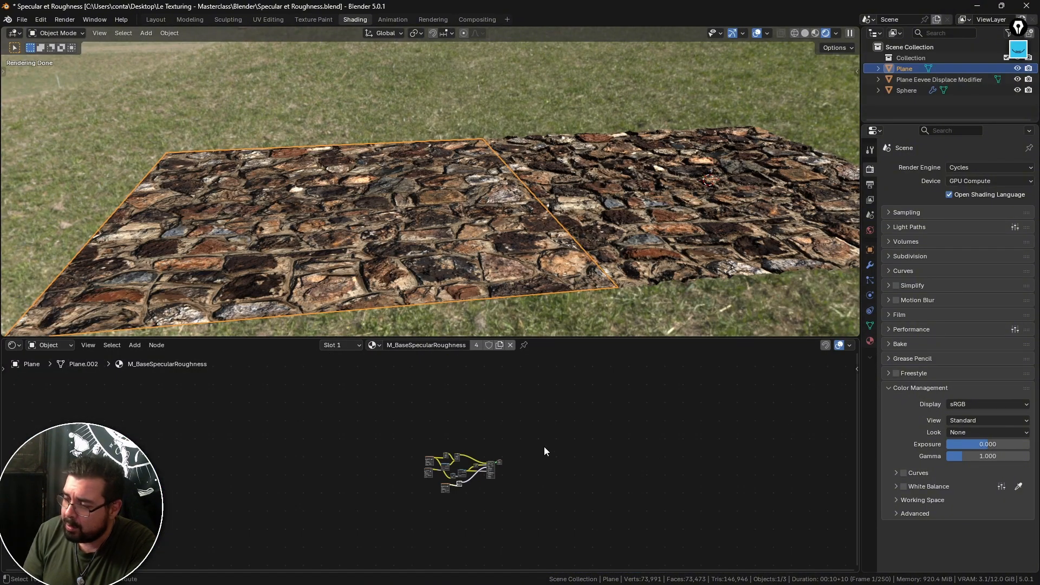
Step: Maximize the shader editor and frame the whole M_BaseSpecularRoughness node tree
{"action": "middle_click_drag", "start_coordinate": [543, 446], "coordinate": [506, 420]}
{"action": "scroll", "coordinate": [510, 422], "scroll_direction": "up", "scroll_amount": 4}
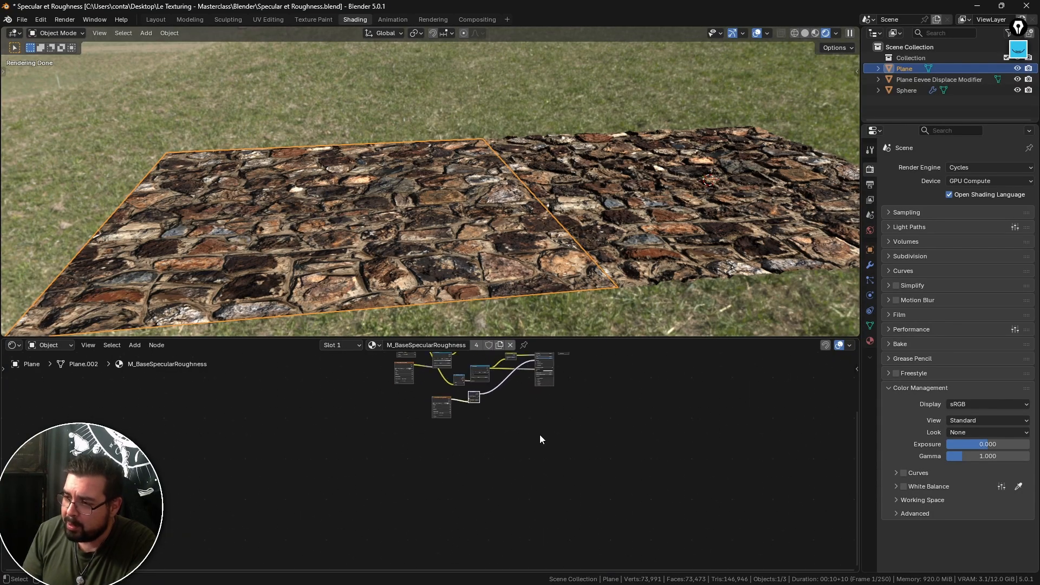
{"action": "key", "text": "ctrl+space"}
{"action": "middle_click_drag", "start_coordinate": [489, 226], "coordinate": [330, 362]}
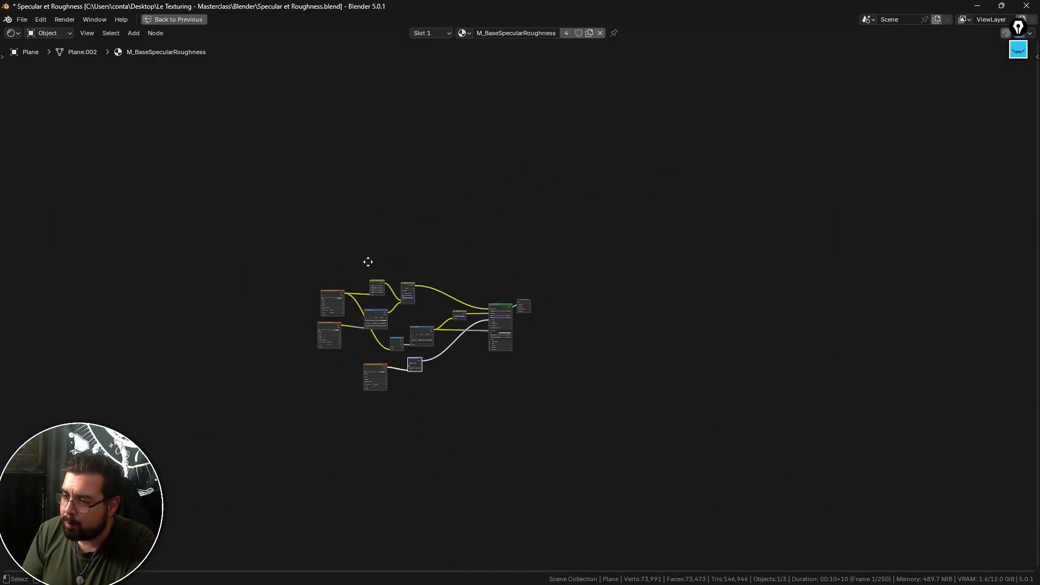
{"action": "middle_click_drag", "start_coordinate": [367, 262], "coordinate": [548, 159], "text": "ctrl"}
{"action": "middle_click_drag", "start_coordinate": [407, 271], "coordinate": [527, 187]}
{"action": "middle_click_drag", "start_coordinate": [447, 265], "coordinate": [520, 218], "text": "ctrl"}
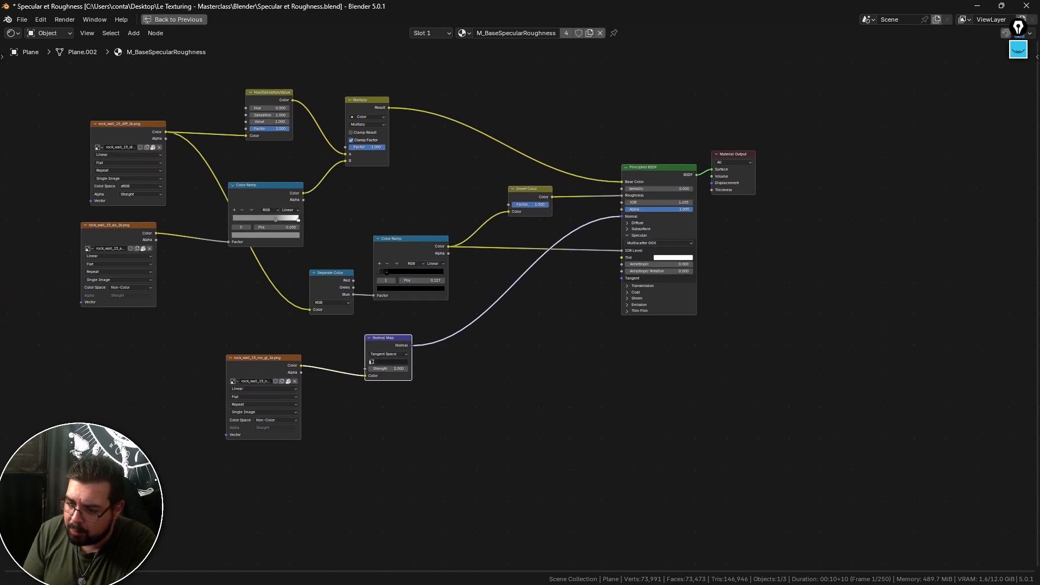
Step: Bring the displacement texture rock_wall_15_disp_1k.png from the 1K folder in File Explorer into the node tree, below the normal map texture
{"action": "key", "text": "super"}
{"action": "left_click", "coordinate": [570, 573]}
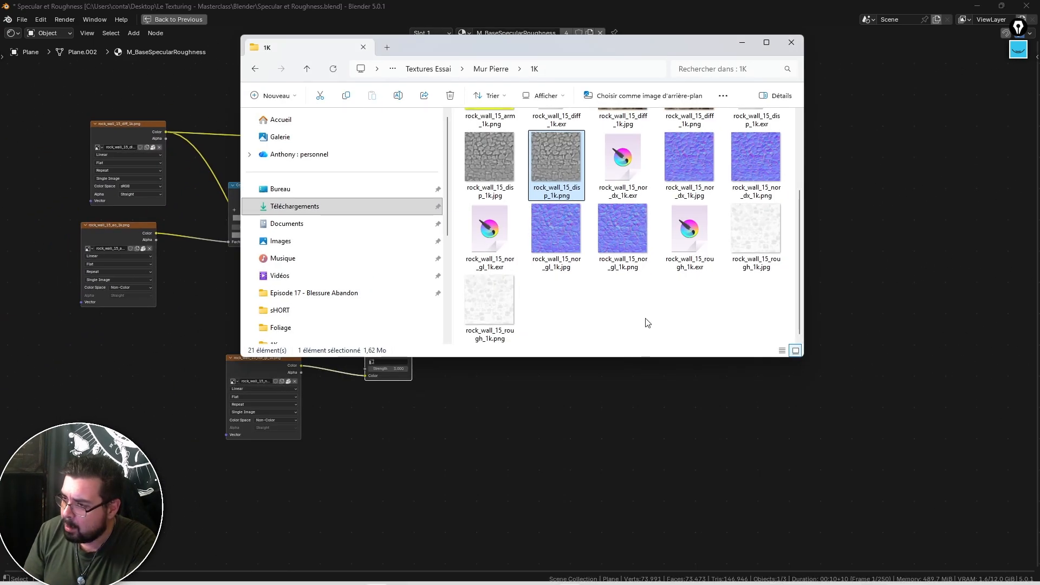
{"action": "left_click_drag", "start_coordinate": [563, 166], "coordinate": [252, 484]}
{"action": "left_click", "coordinate": [742, 44]}
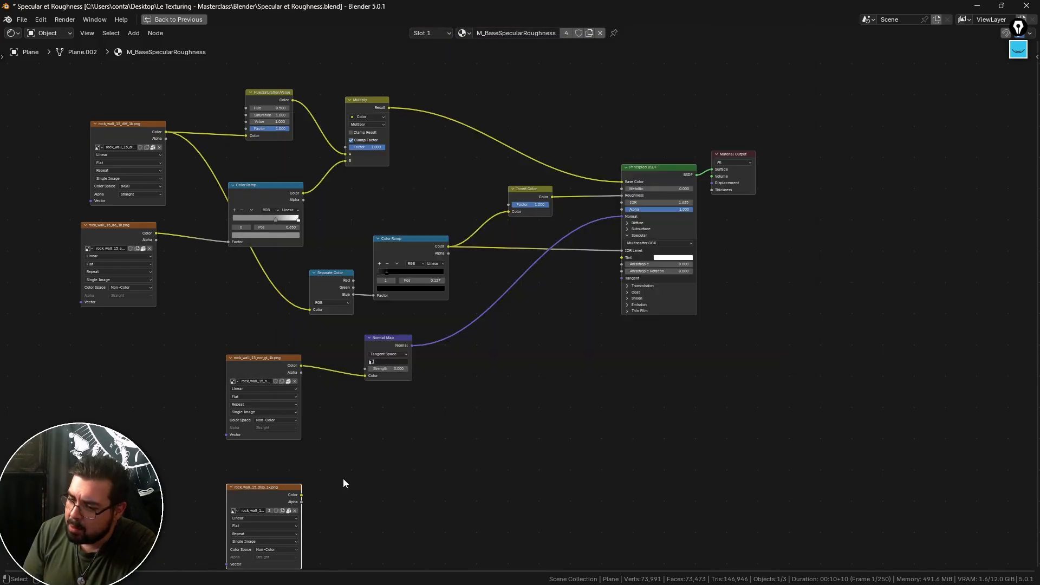
{"action": "middle_click_drag", "start_coordinate": [343, 478], "coordinate": [419, 323]}
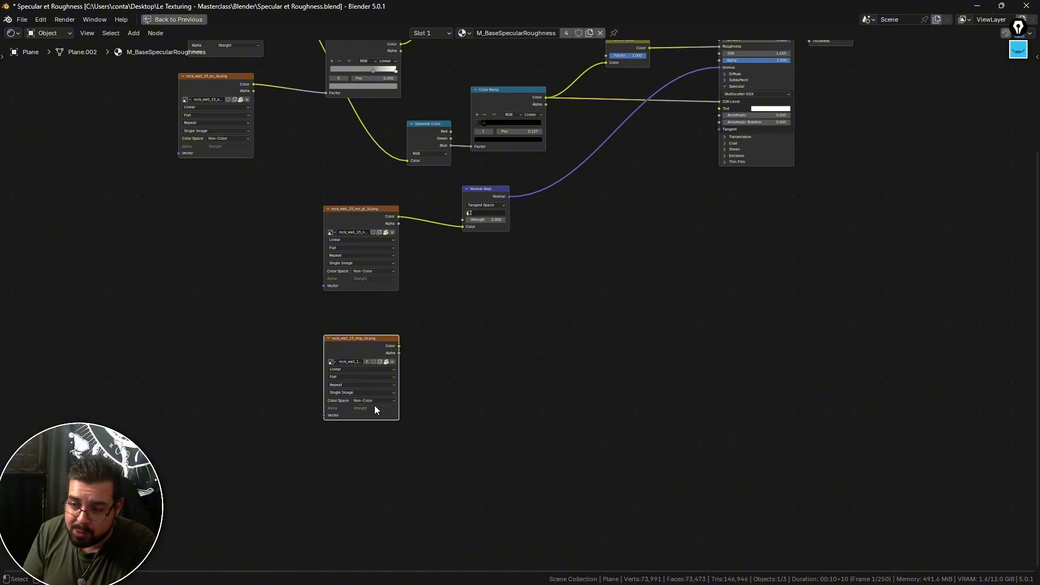
{"action": "scroll", "coordinate": [375, 405], "scroll_direction": "up", "scroll_amount": 2}
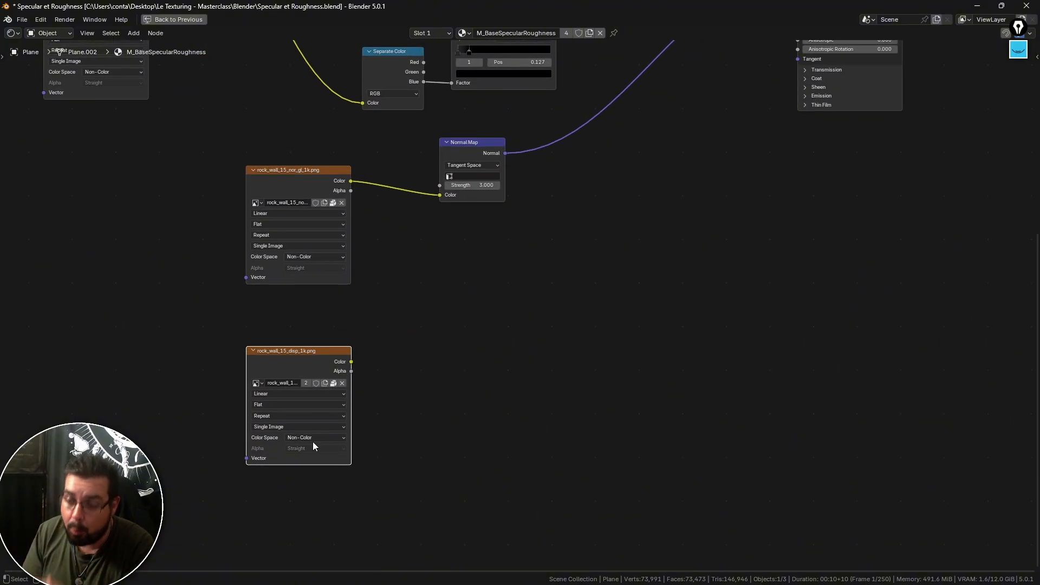
{"action": "middle_click_drag", "start_coordinate": [438, 270], "coordinate": [366, 349]}
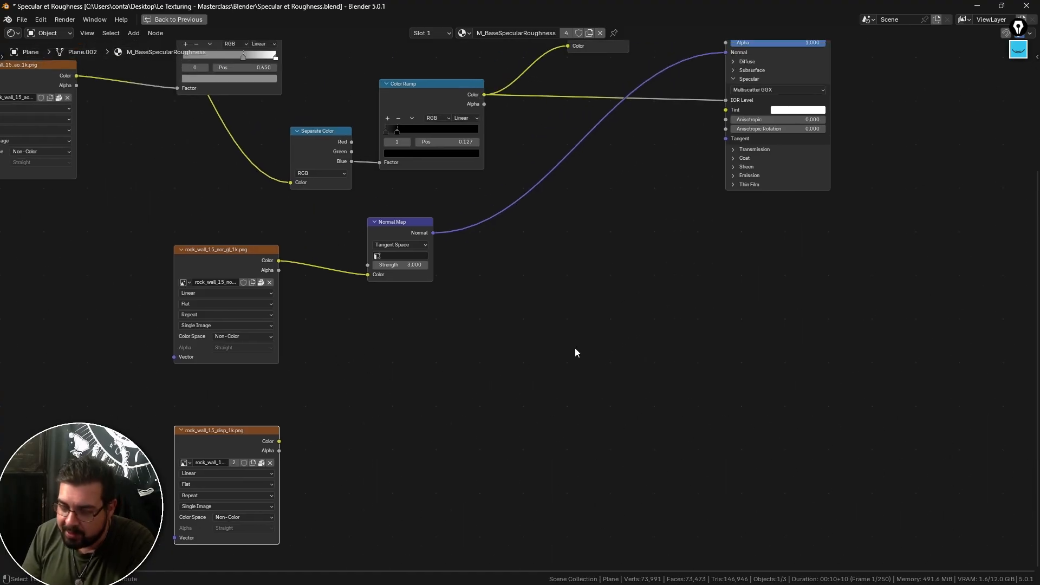
Step: Add a Vector Displacement node in the empty area below the Principled BSDF and move the displacement texture node next to it
{"action": "key", "text": "shift+a"}
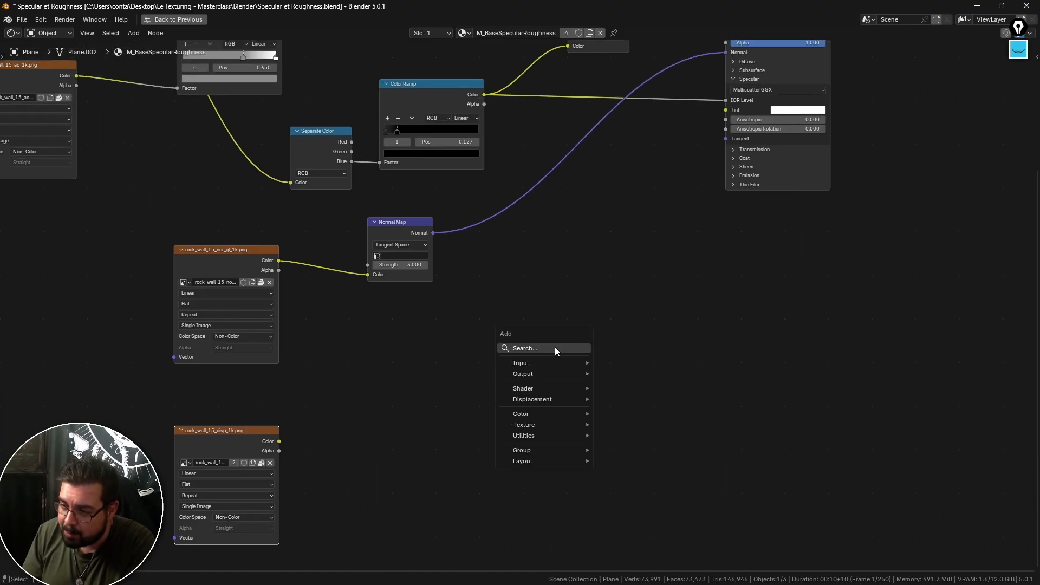
{"action": "left_click", "coordinate": [556, 348]}
{"action": "type", "text": "DISPL"}
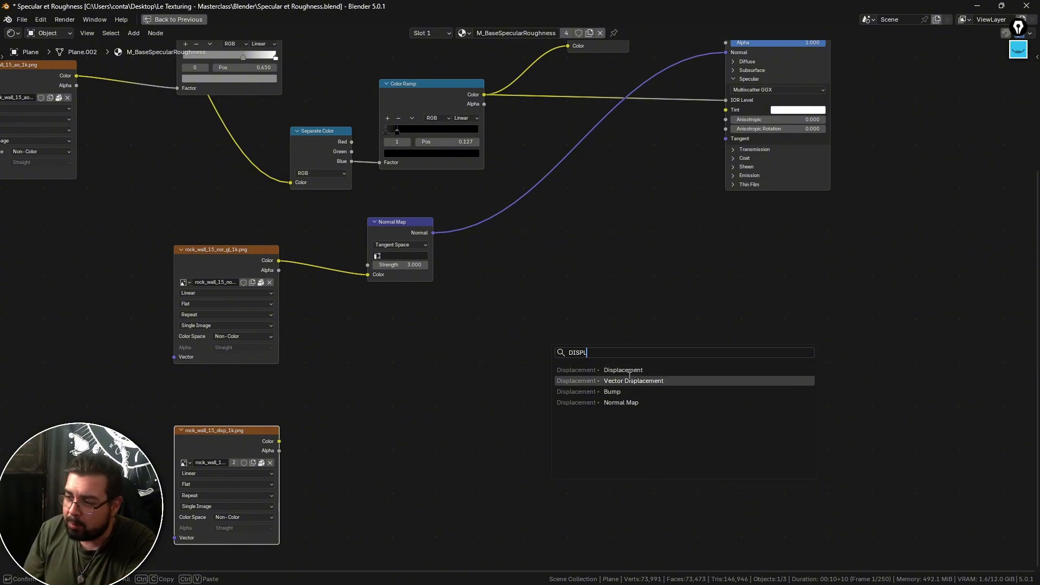
{"action": "left_click", "coordinate": [628, 381]}
{"action": "left_click", "coordinate": [621, 351]}
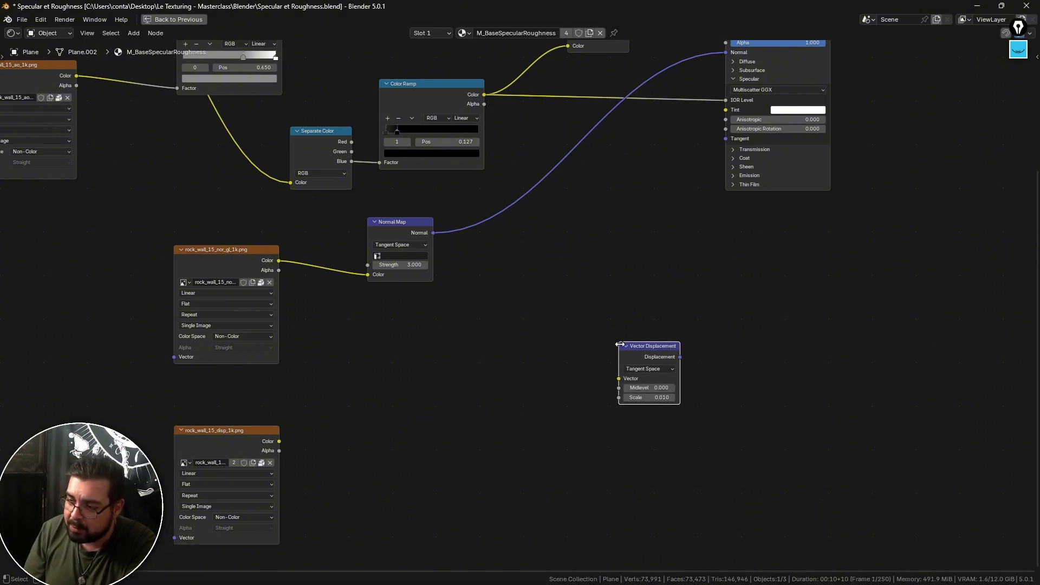
{"action": "left_click_drag", "start_coordinate": [265, 442], "coordinate": [503, 396]}
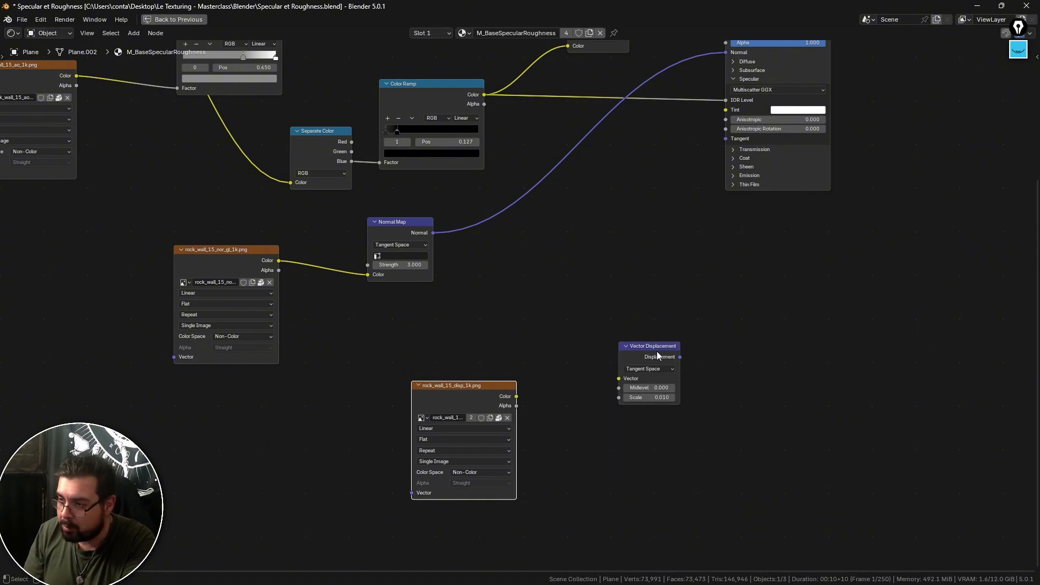
Step: Move the Material Output near the Vector Displacement node and link the Displacement output to the Material Output's Displacement input
{"action": "left_click_drag", "start_coordinate": [656, 355], "coordinate": [716, 319]}
{"action": "left_click", "coordinate": [727, 317]}
{"action": "middle_click_drag", "start_coordinate": [726, 259], "coordinate": [589, 329]}
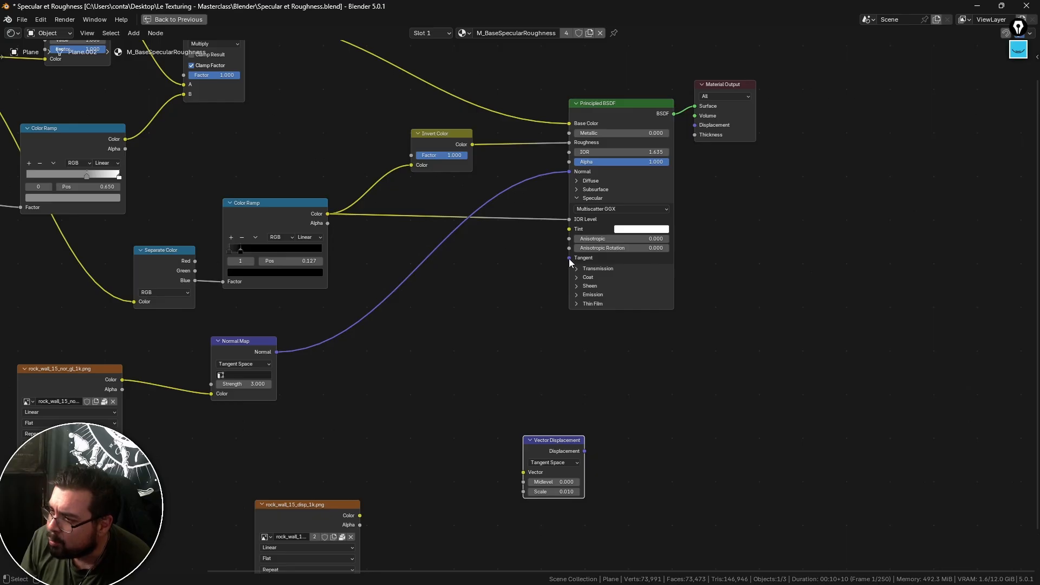
{"action": "middle_click_drag", "start_coordinate": [651, 253], "coordinate": [569, 267]}
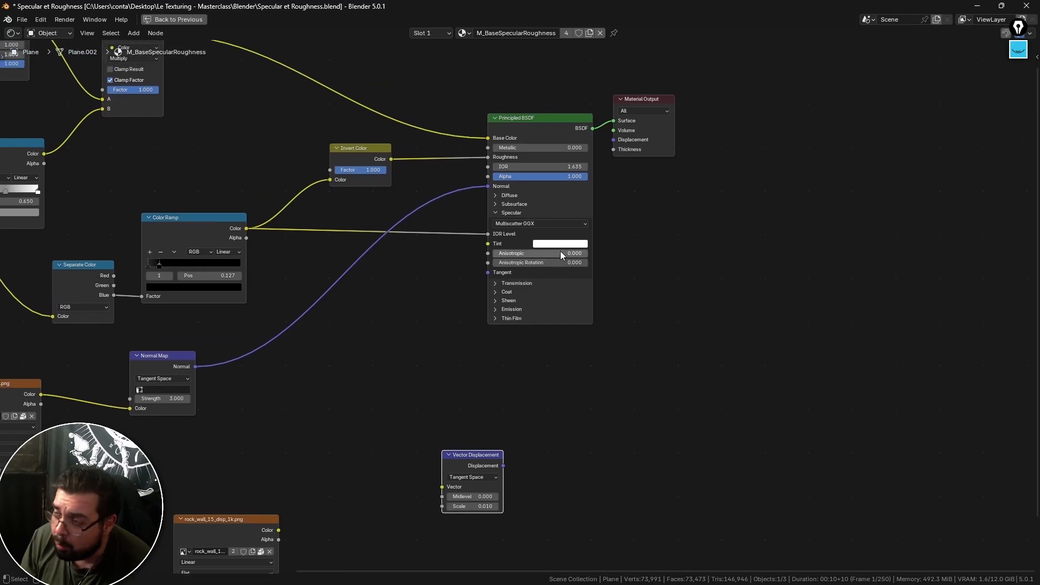
{"action": "left_click_drag", "start_coordinate": [642, 106], "coordinate": [716, 307]}
{"action": "middle_click_drag", "start_coordinate": [629, 365], "coordinate": [646, 289]}
{"action": "left_click_drag", "start_coordinate": [519, 390], "coordinate": [702, 264]}
Step: Link the rock_wall_15_disp_1k.png Color output to the Vector Displacement's Vector input and line up the two nodes
{"action": "left_click_drag", "start_coordinate": [492, 390], "coordinate": [556, 348]}
{"action": "left_click_drag", "start_coordinate": [271, 437], "coordinate": [512, 370]}
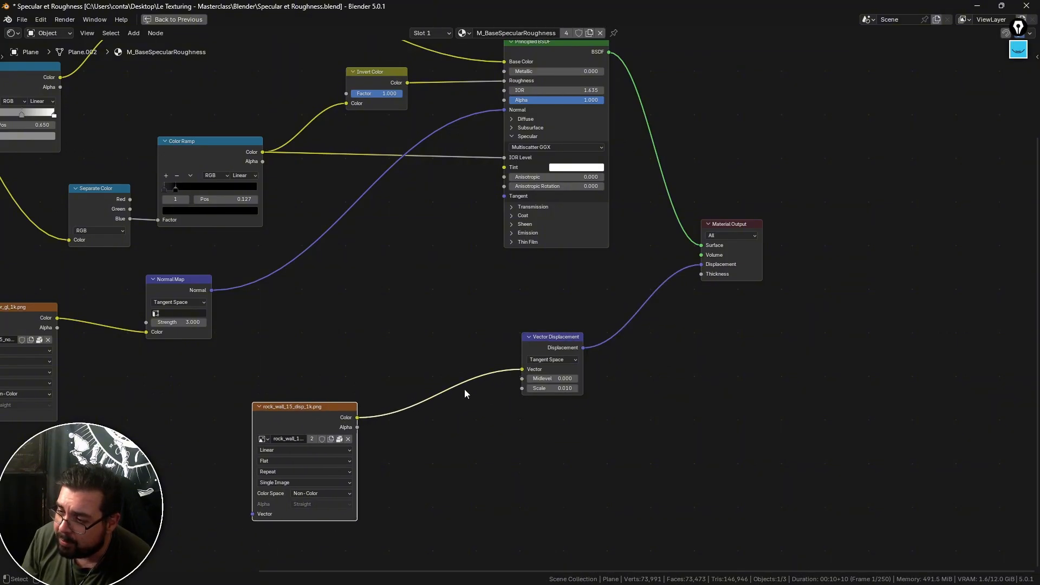
{"action": "left_click_drag", "start_coordinate": [349, 403], "coordinate": [390, 353]}
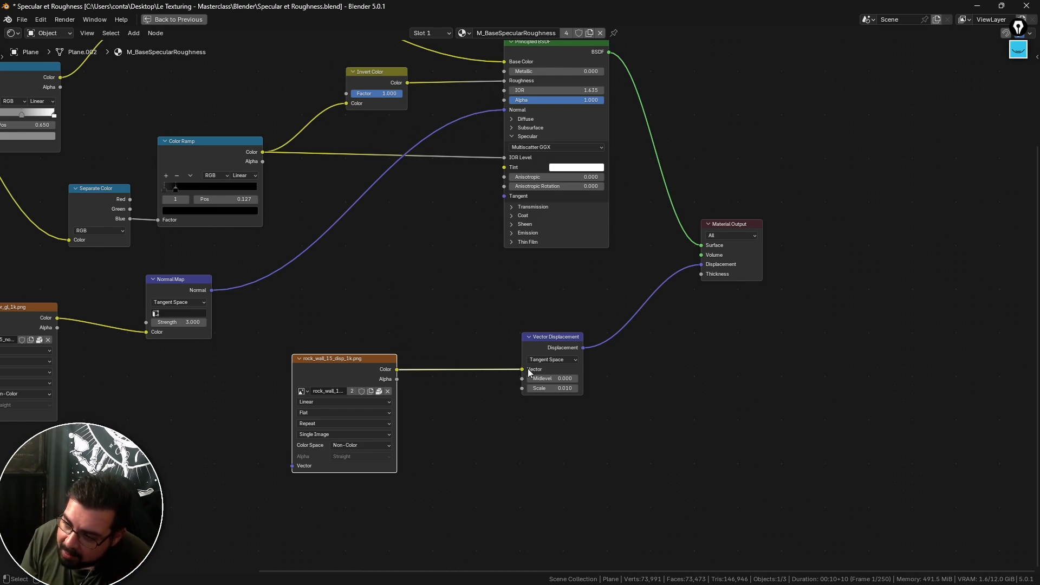
Step: Set the Vector Displacement node's Midlevel to 0.5 and its Scale to 0.05
{"action": "middle_click_drag", "start_coordinate": [513, 381], "coordinate": [454, 357]}
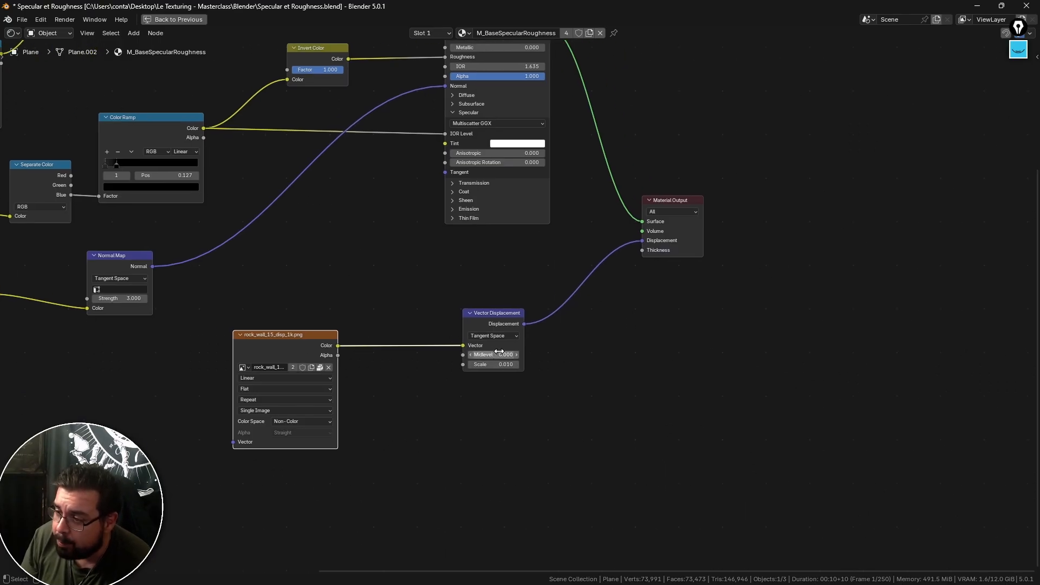
{"action": "left_click", "coordinate": [504, 353]}
{"action": "key", "text": "BackSpace"}
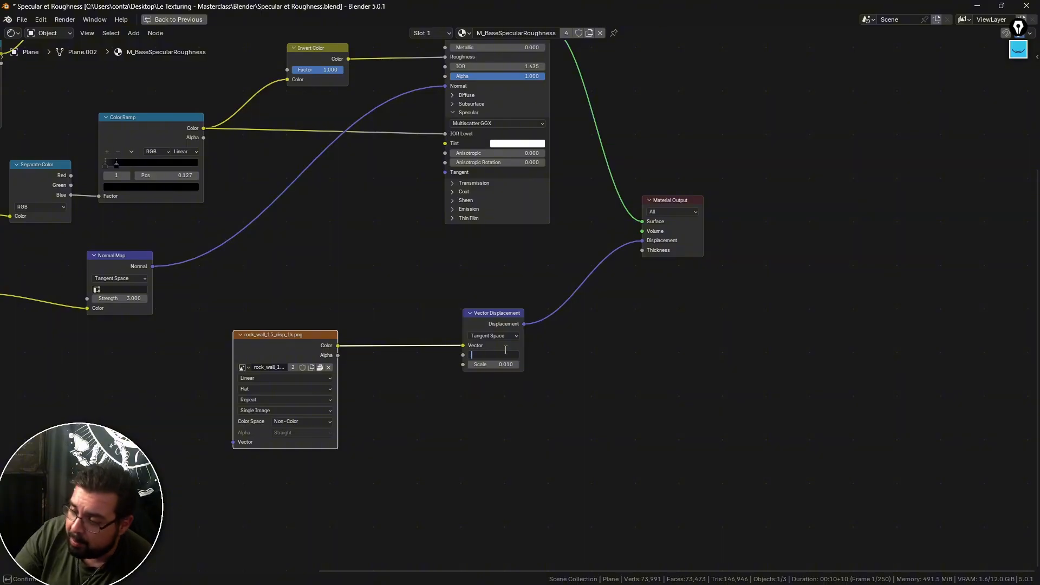
{"action": "type", "text": ".5"}
{"action": "key", "text": "Return"}
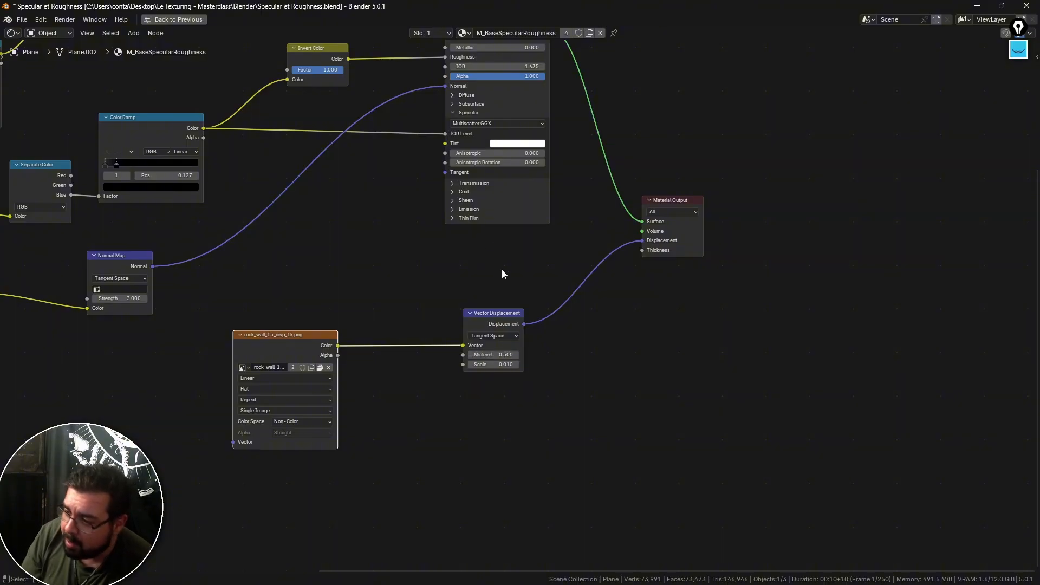
{"action": "type", "text": "0.1"}
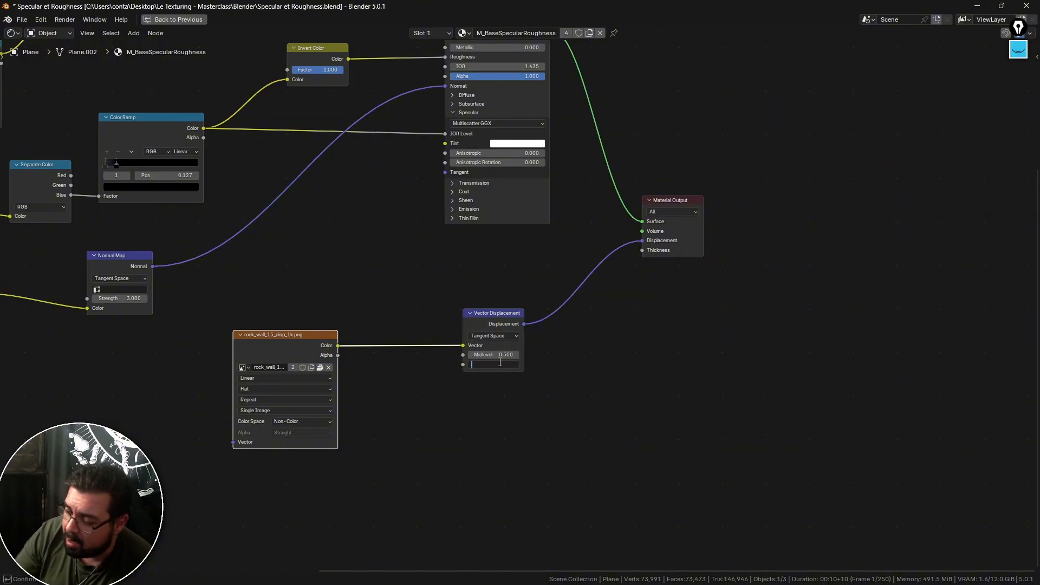
{"action": "key", "text": "Return"}
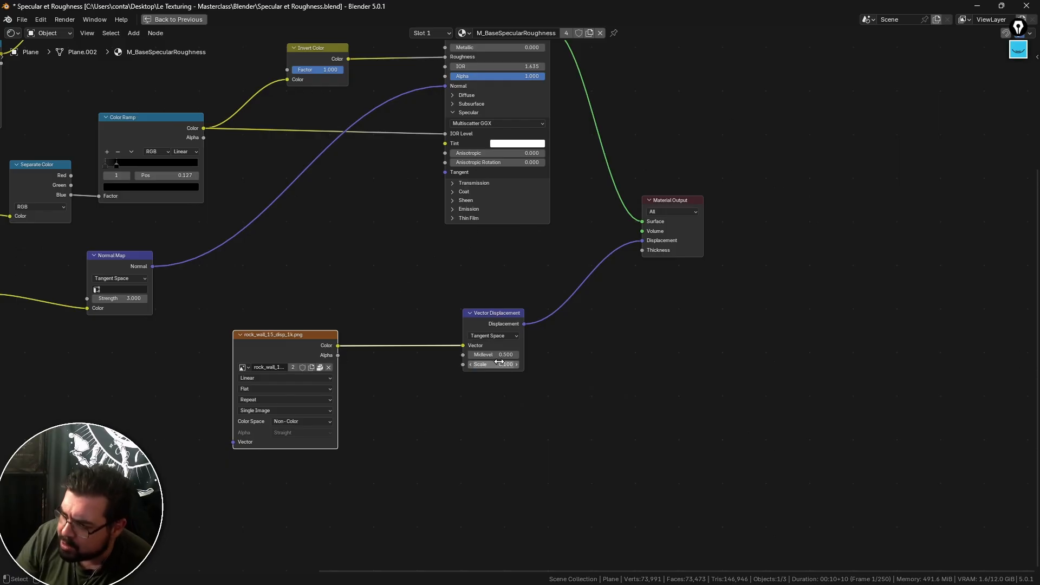
{"action": "left_click", "coordinate": [486, 365]}
{"action": "type", "text": "0"}
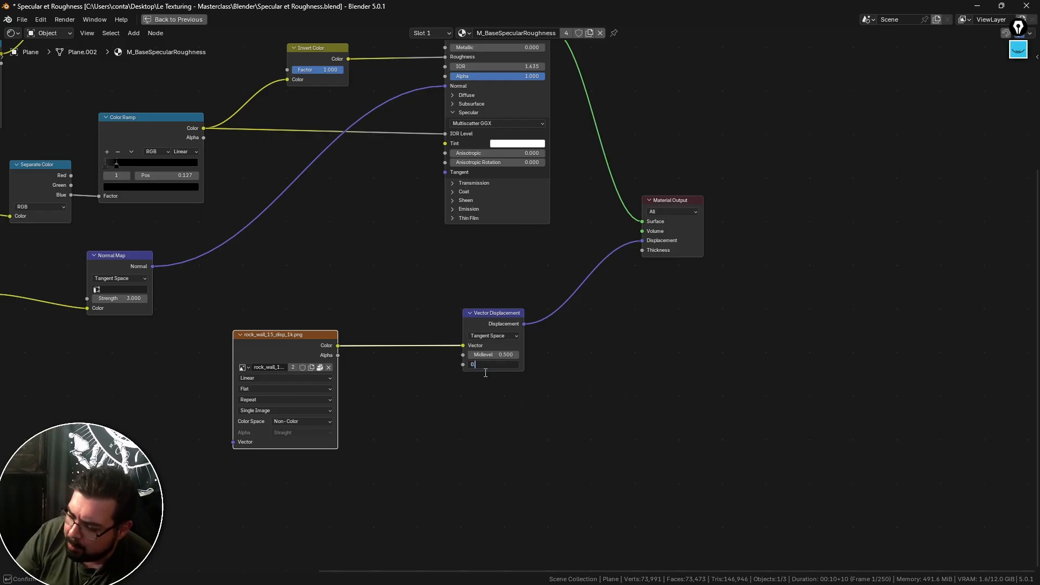
{"action": "type", "text": ".05"}
{"action": "key", "text": "Return"}
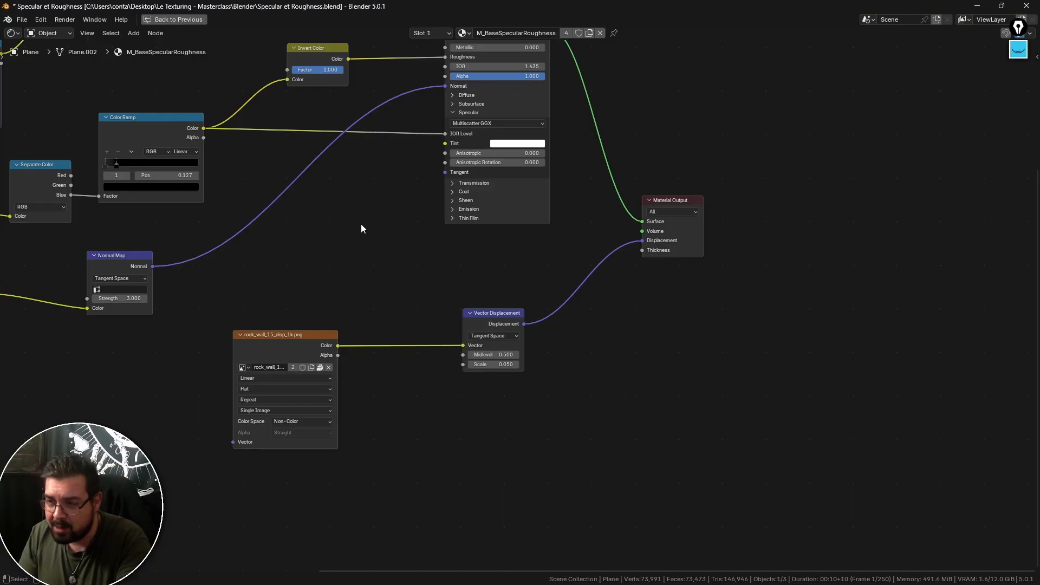
Step: Restore the split 3D viewport and shader editor layout, and set the Vector Displacement Scale to 2 to check the plane's relief
{"action": "key", "text": "ctrl+space"}
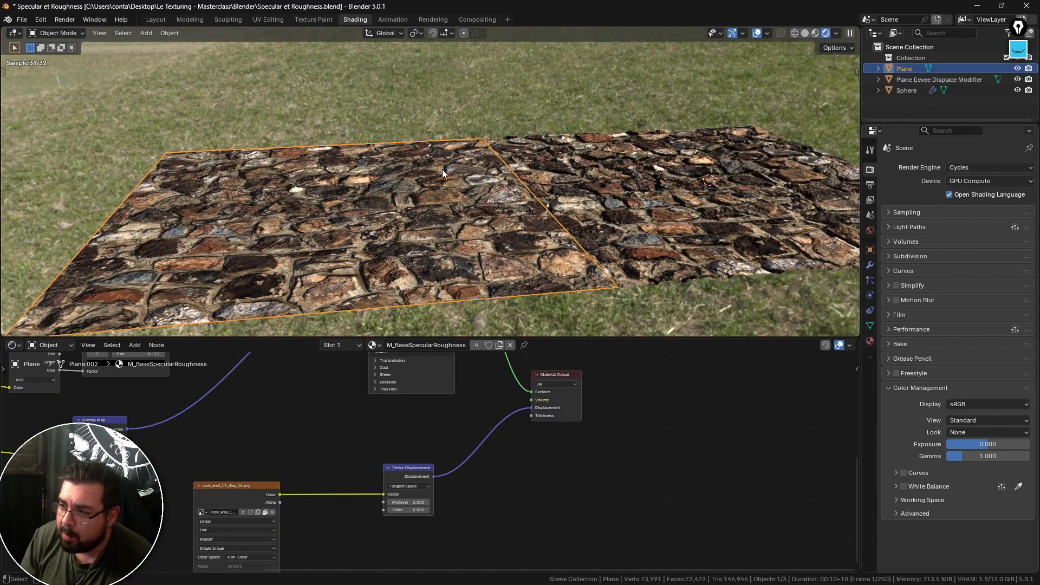
{"action": "mouse_move", "coordinate": [407, 169]}
{"action": "middle_mouse_down"}
{"action": "mouse_move", "coordinate": [423, 172]}
{"action": "mouse_move", "coordinate": [421, 148]}
{"action": "mouse_move", "coordinate": [413, 155]}
{"action": "mouse_move", "coordinate": [422, 140]}
{"action": "mouse_move", "coordinate": [421, 163]}
{"action": "middle_mouse_up"}
{"action": "left_click", "coordinate": [412, 510]}
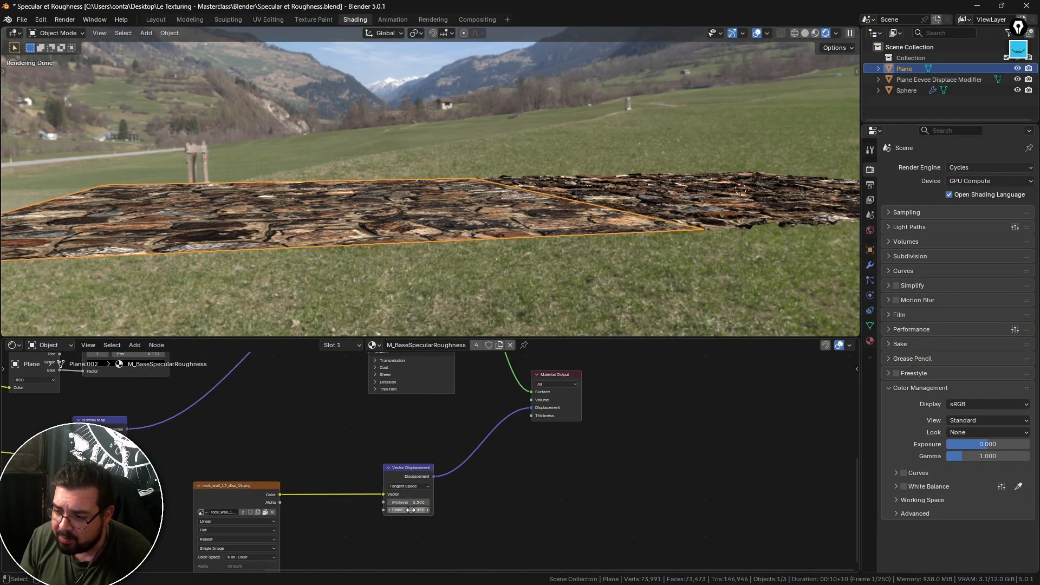
{"action": "type", "text": "2"}
{"action": "key", "text": "Return"}
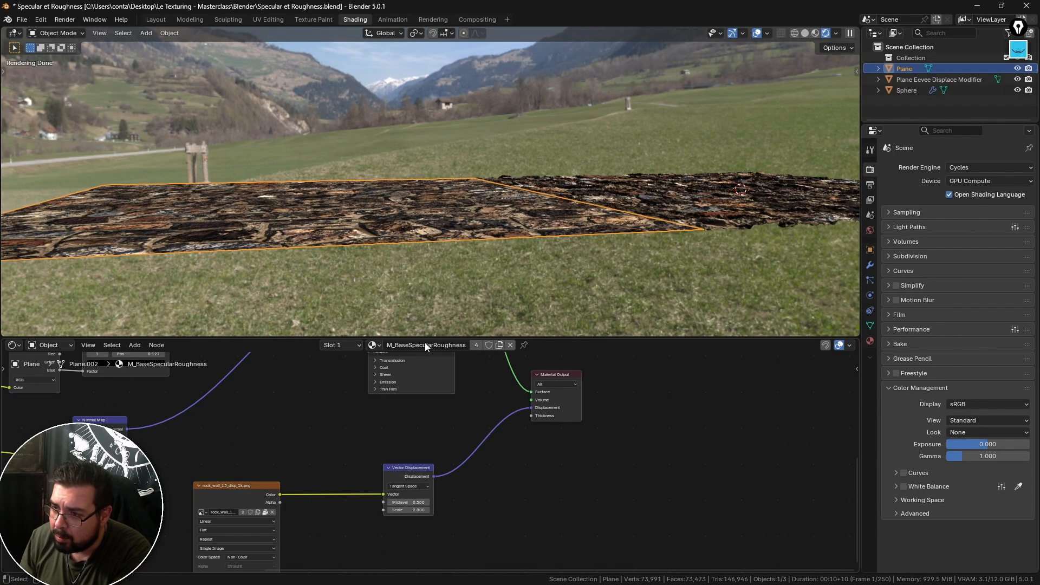
{"action": "middle_click_drag", "start_coordinate": [443, 216], "coordinate": [454, 228]}
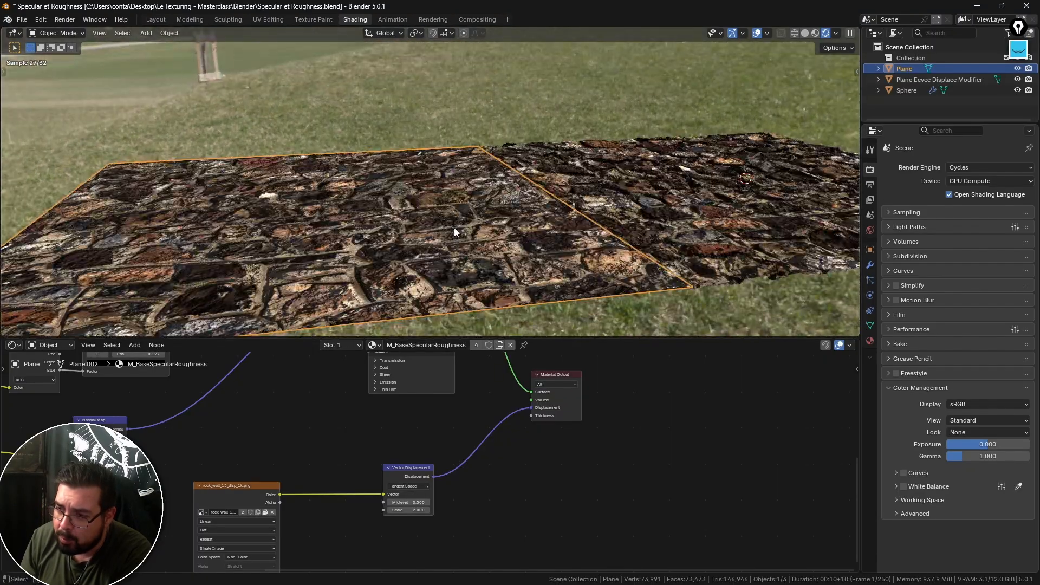
Step: Set the Vector Displacement node's Scale to 1
{"action": "left_click", "coordinate": [417, 510]}
{"action": "type", "text": "1"}
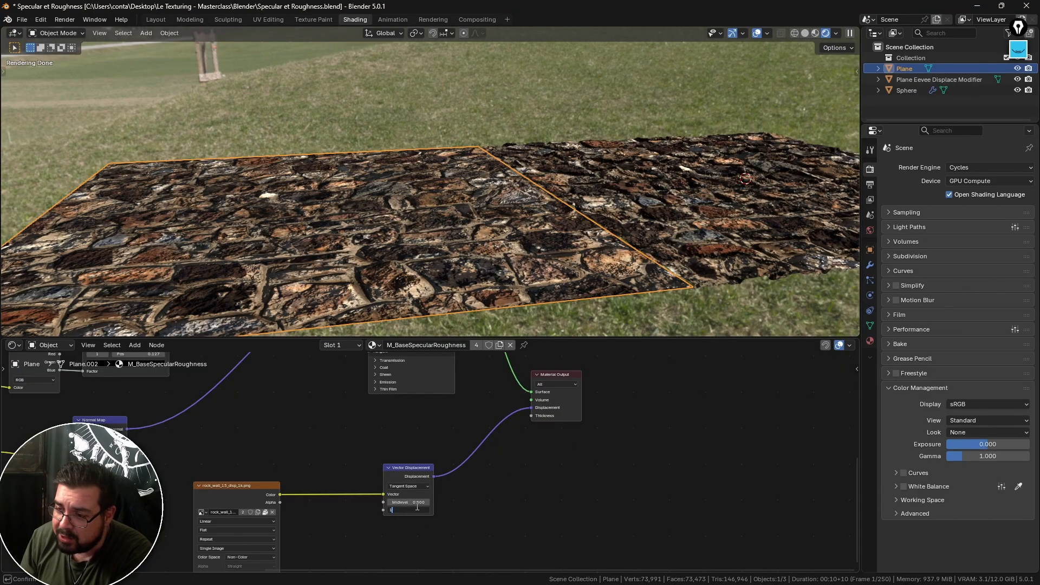
{"action": "key", "text": "Return"}
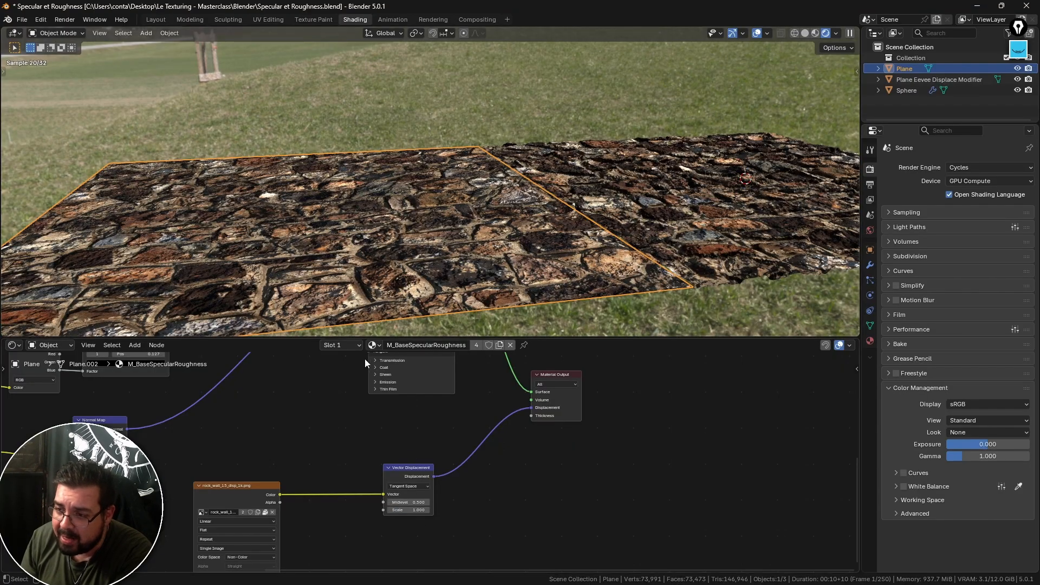
Step: Add a Multiresolution modifier to the plane and subdivide it linearly up to level 6
{"action": "left_click", "coordinate": [870, 266]}
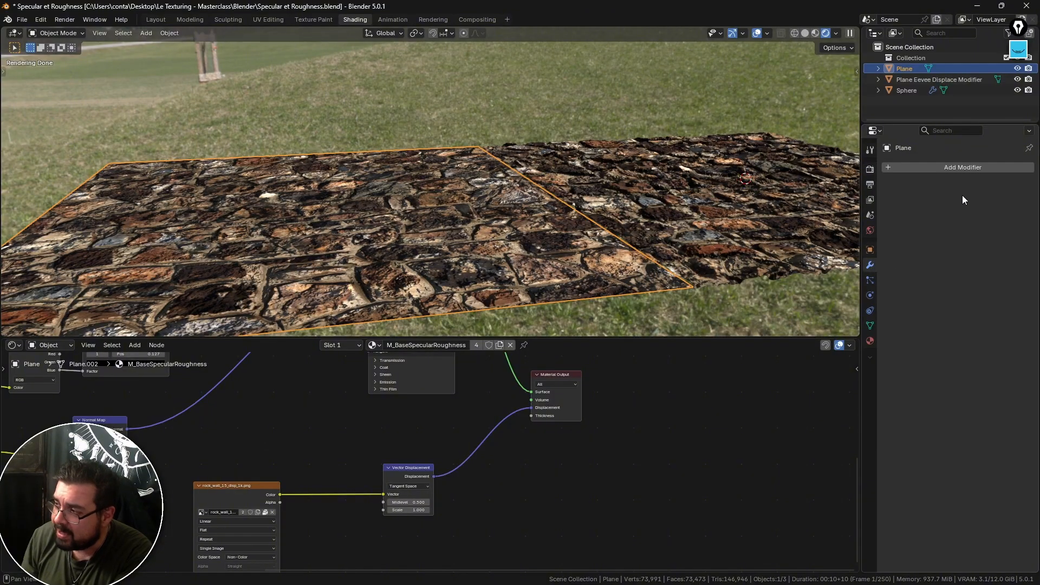
{"action": "left_click", "coordinate": [964, 166]}
{"action": "mouse_move", "coordinate": [933, 175]}
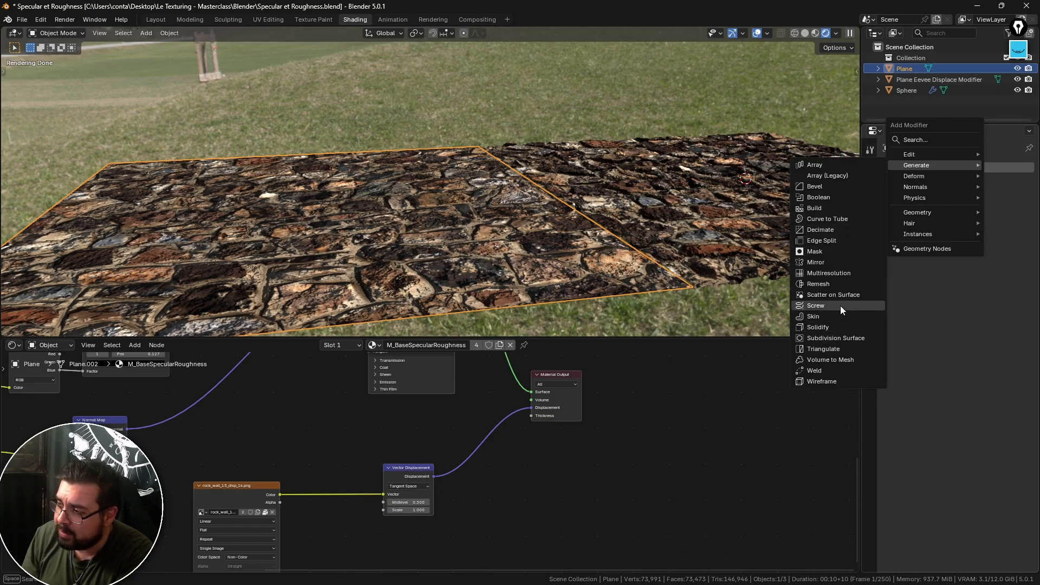
{"action": "left_click", "coordinate": [843, 272]}
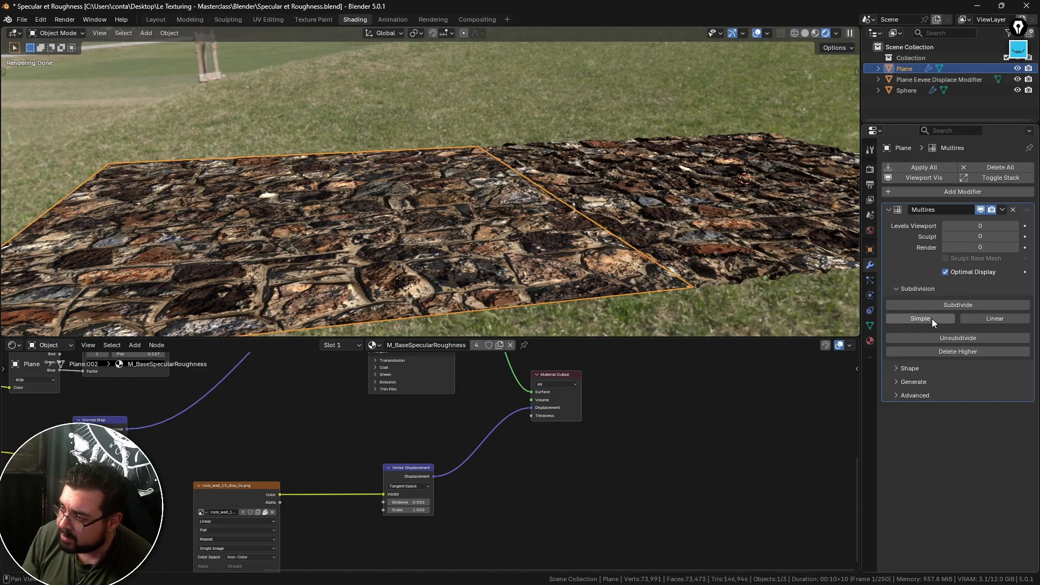
{"action": "left_click", "coordinate": [982, 319]}
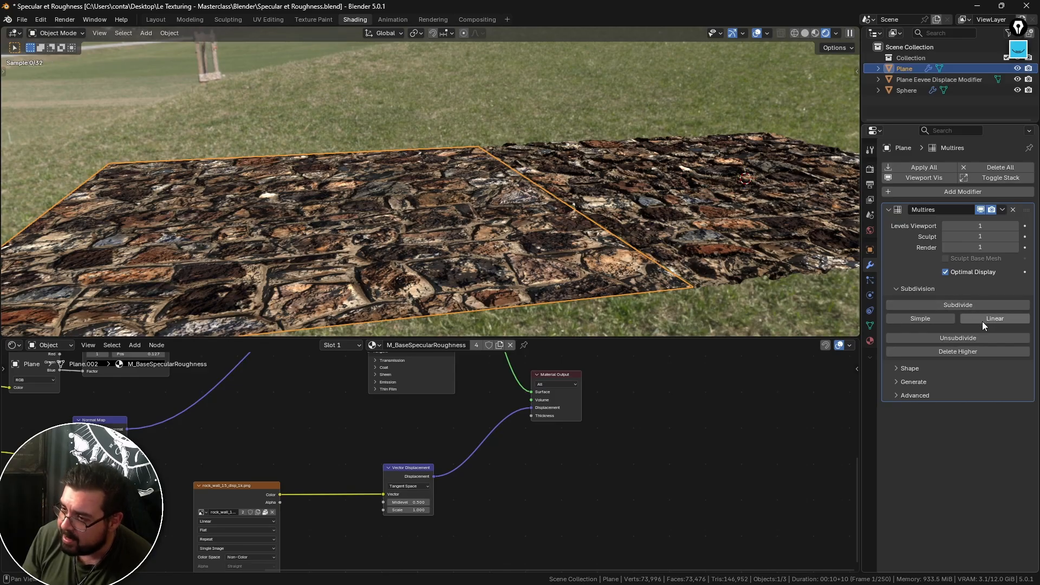
{"action": "left_click", "coordinate": [986, 319]}
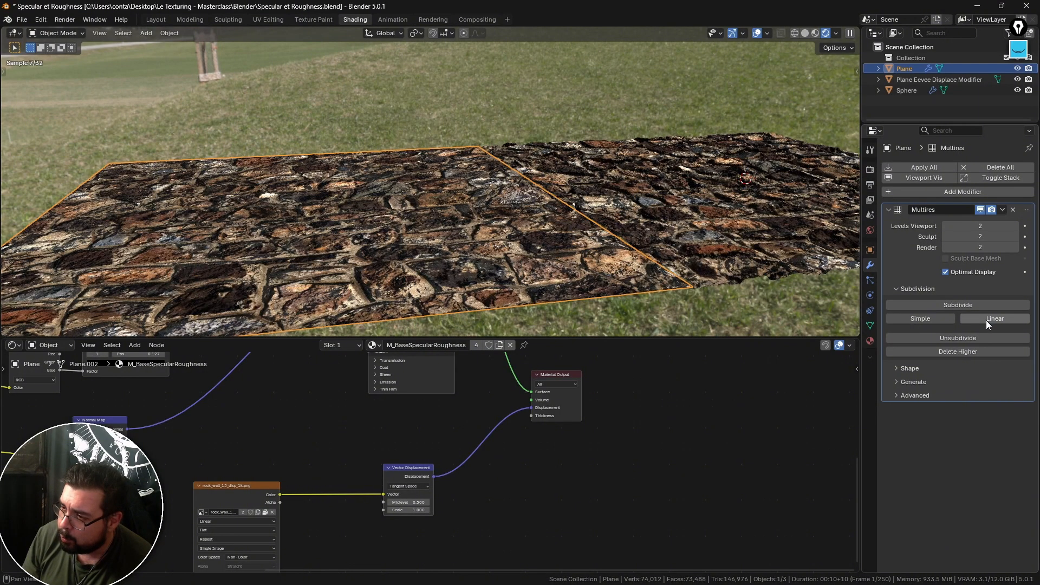
{"action": "left_click", "coordinate": [987, 321]}
{"action": "left_click", "coordinate": [989, 320]}
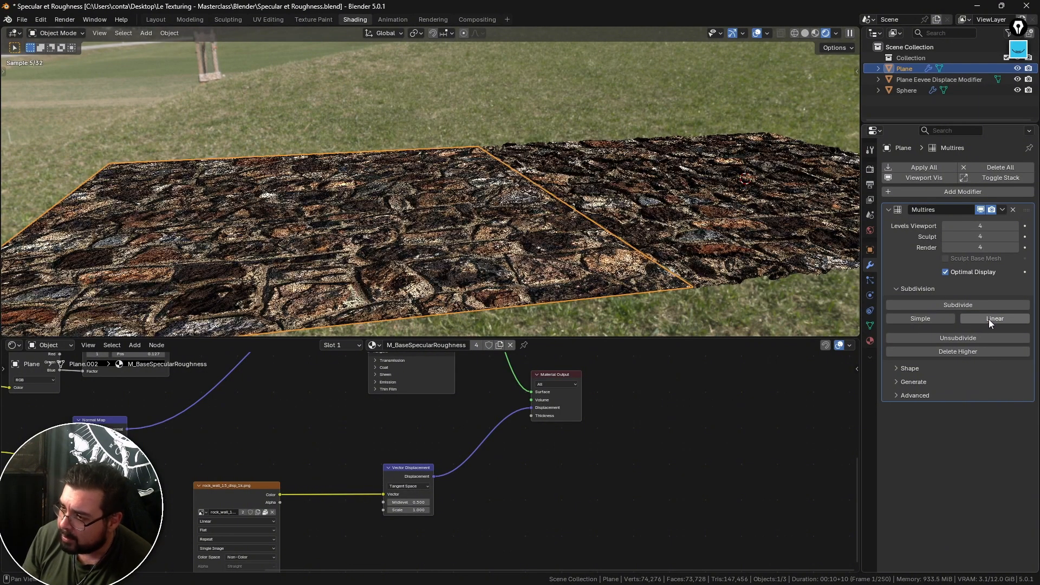
{"action": "left_click", "coordinate": [988, 319]}
{"action": "left_click", "coordinate": [989, 321]}
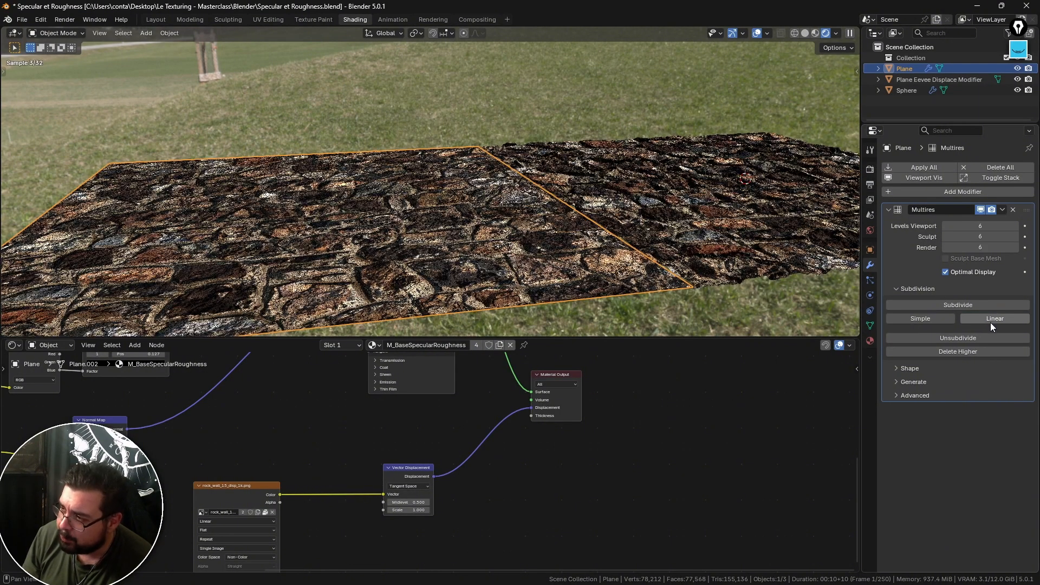
Step: Examine the plane's relief from low and high angles in Rendered and Material Preview shading
{"action": "mouse_move", "coordinate": [498, 249]}
{"action": "middle_mouse_down"}
{"action": "mouse_move", "coordinate": [500, 229]}
{"action": "mouse_move", "coordinate": [488, 254]}
{"action": "middle_mouse_up"}
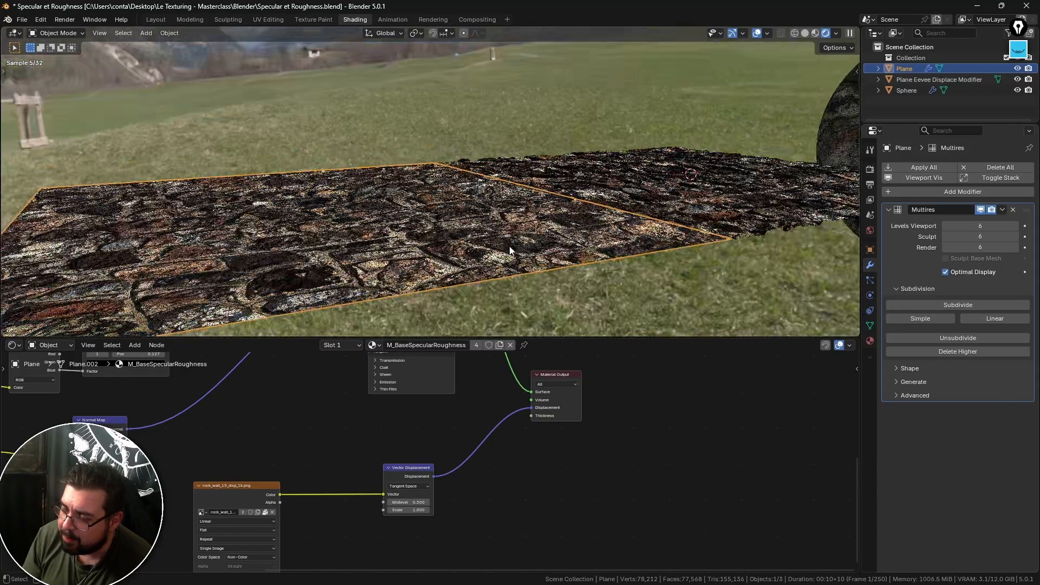
{"action": "middle_click_drag", "start_coordinate": [450, 482], "coordinate": [500, 441]}
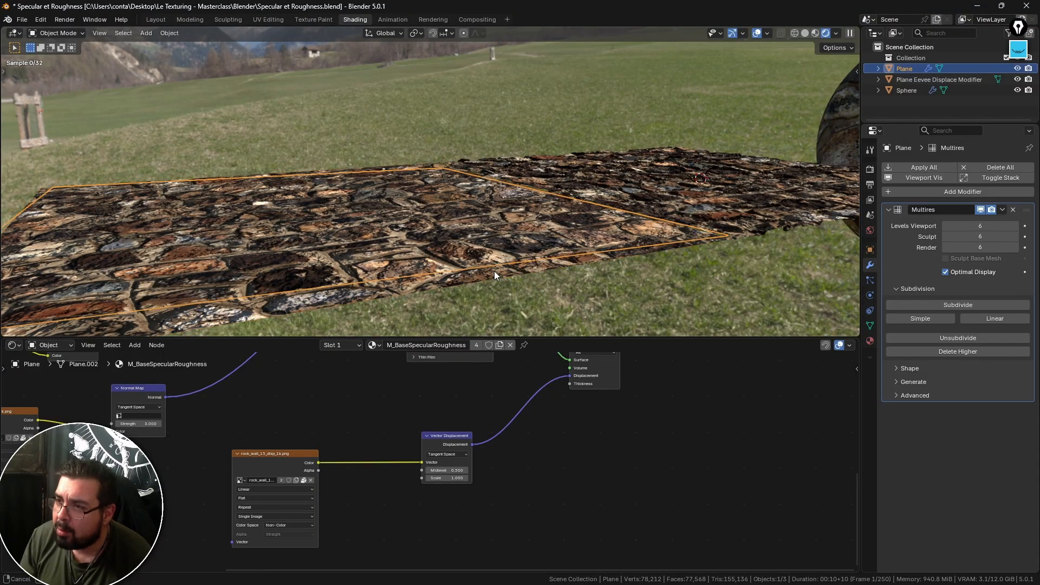
{"action": "middle_click_drag", "start_coordinate": [494, 274], "coordinate": [502, 262]}
{"action": "left_click", "coordinate": [817, 33]}
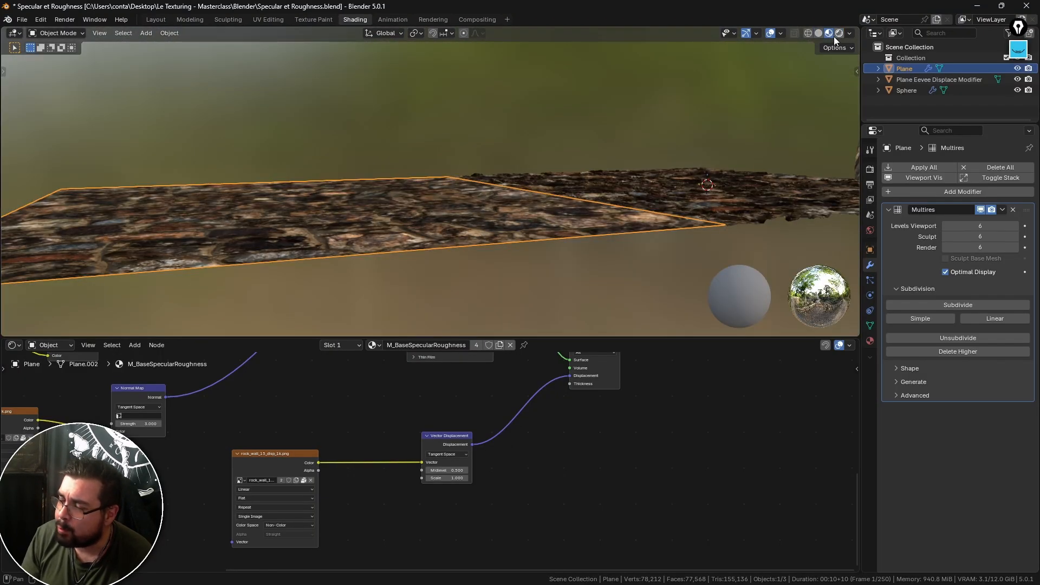
{"action": "left_click", "coordinate": [838, 34]}
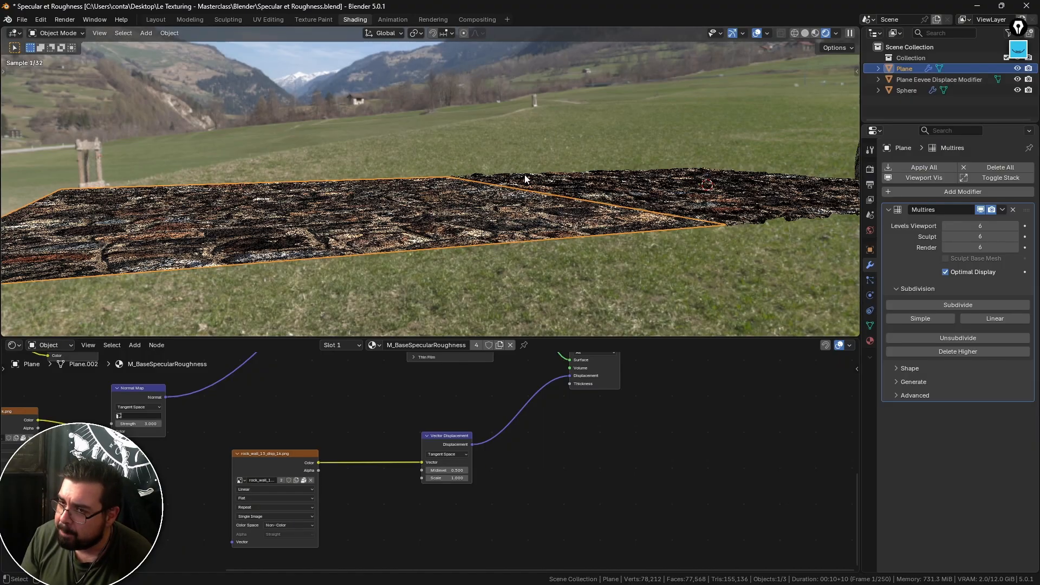
{"action": "middle_click_drag", "start_coordinate": [472, 165], "coordinate": [469, 181]}
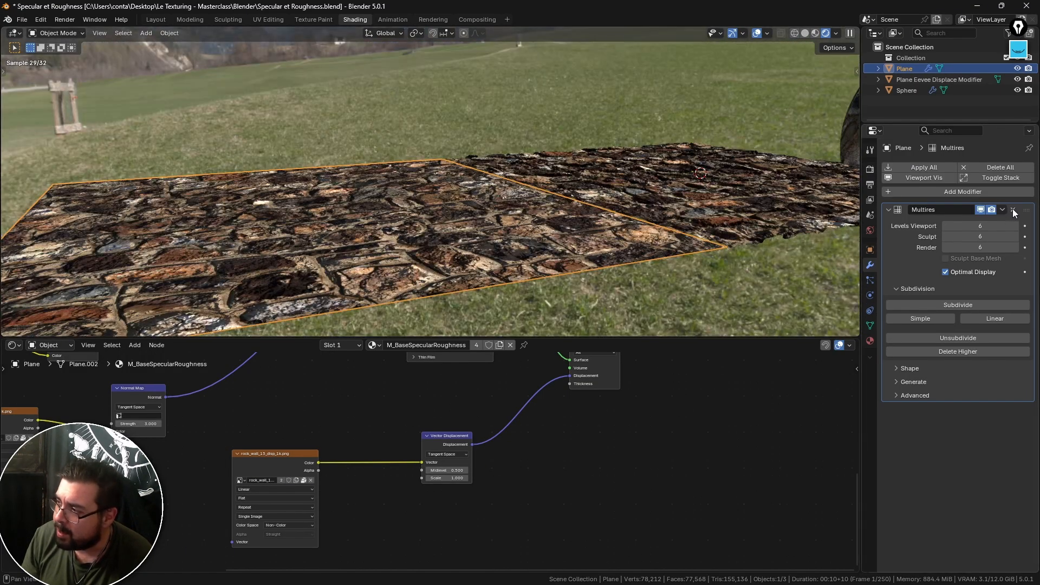
Step: Remove the Multires modifier from the plane and set the Vector Displacement Scale to 0.05
{"action": "left_click", "coordinate": [1013, 211]}
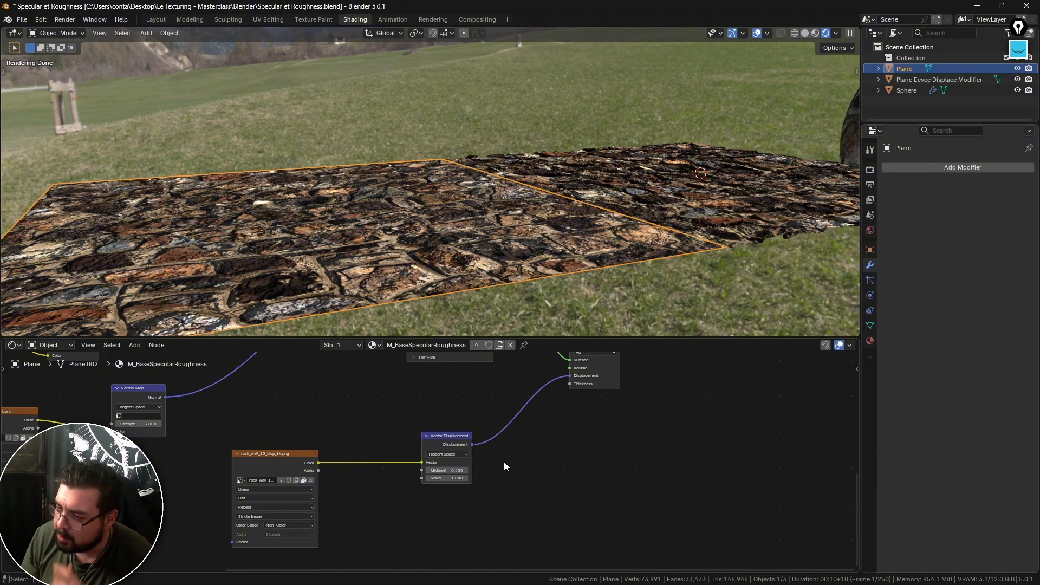
{"action": "left_click", "coordinate": [446, 478]}
{"action": "key", "text": "BackSpace"}
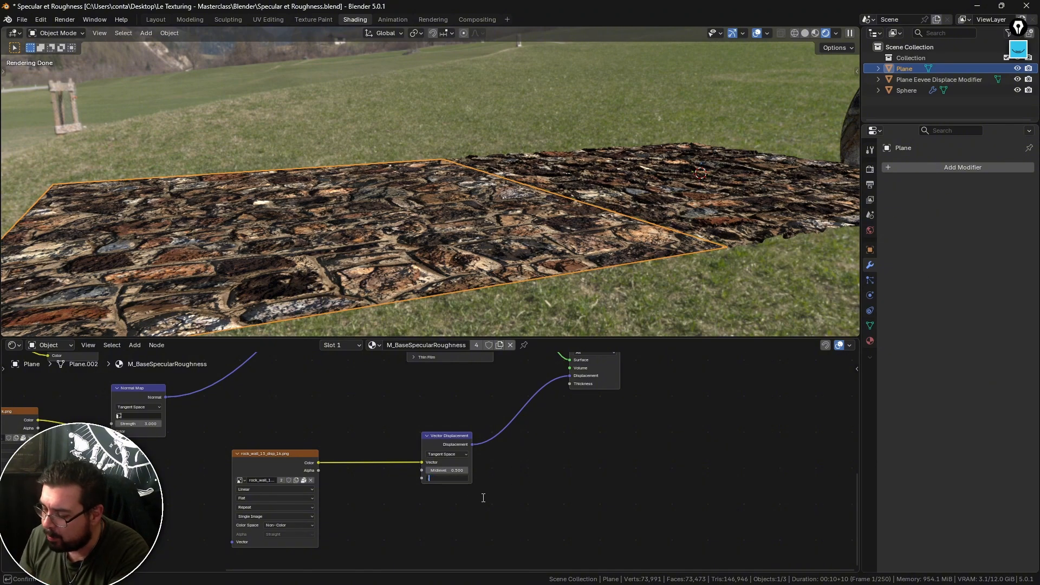
{"action": "type", "text": "0.05"}
{"action": "key", "text": "Return"}
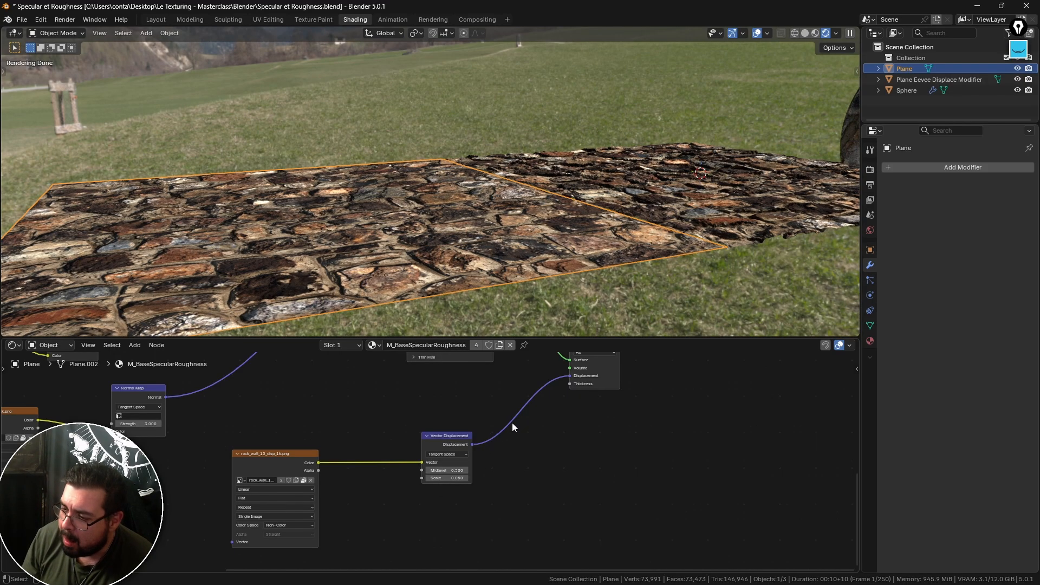
Step: Exaggerate the Vector Displacement Scale to about 14 and compare the plane's relief with the neighbouring Eevee Displace Modifier plane
{"action": "middle_click_drag", "start_coordinate": [464, 195], "coordinate": [443, 216]}
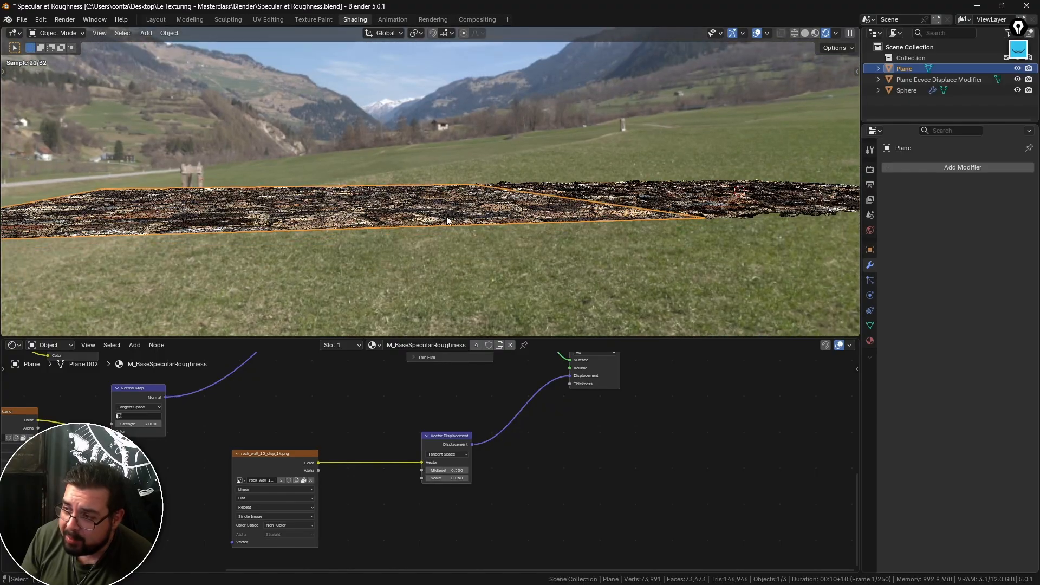
{"action": "left_click_drag", "start_coordinate": [445, 478], "coordinate": [527, 492]}
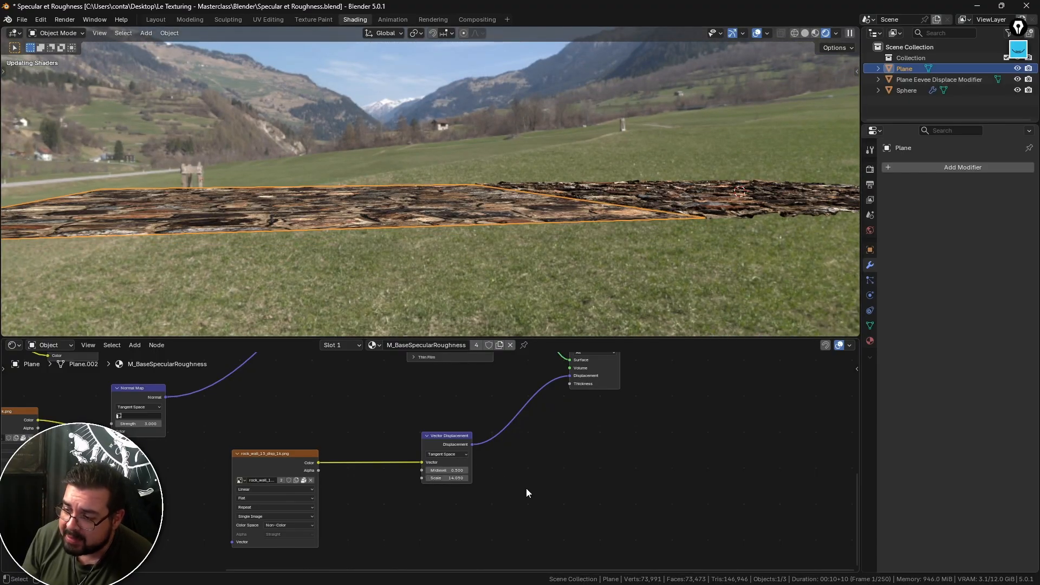
{"action": "middle_click_drag", "start_coordinate": [451, 201], "coordinate": [659, 224]}
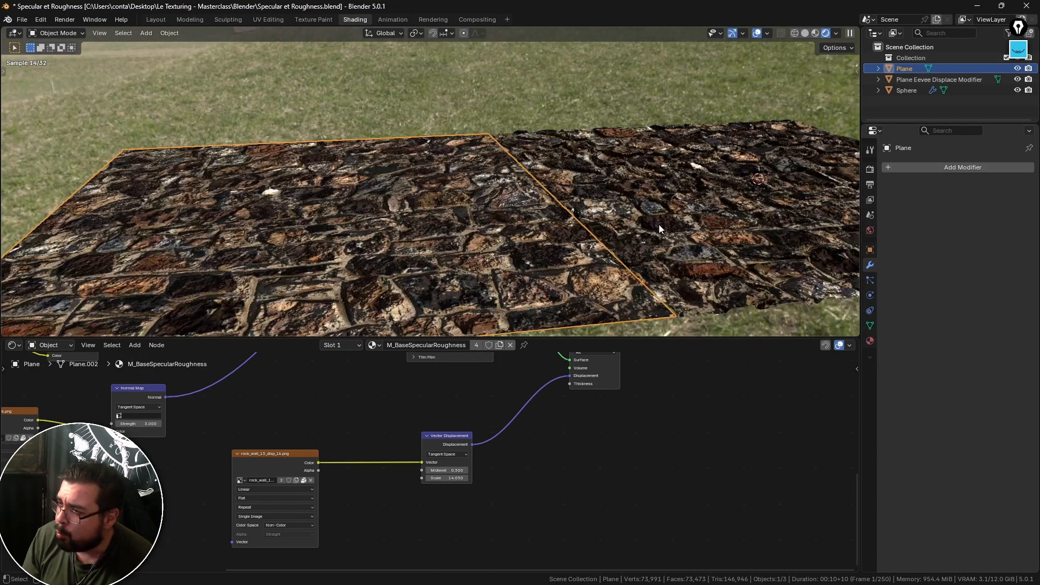
Step: Set the Scale of the plane's Vector Displacement node to 0.05
{"action": "middle_click_drag", "start_coordinate": [452, 268], "coordinate": [694, 177]}
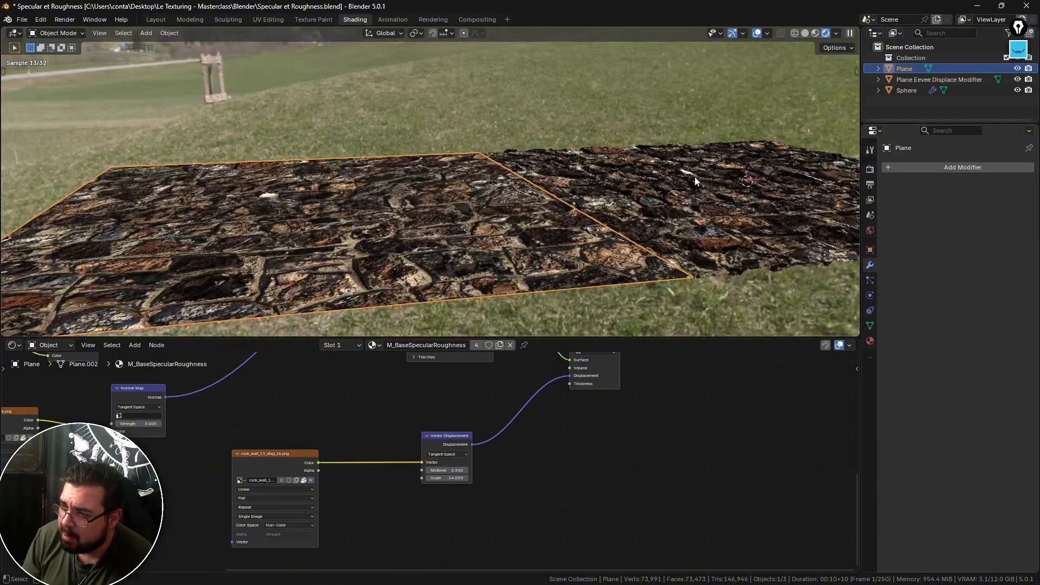
{"action": "left_click", "coordinate": [456, 478]}
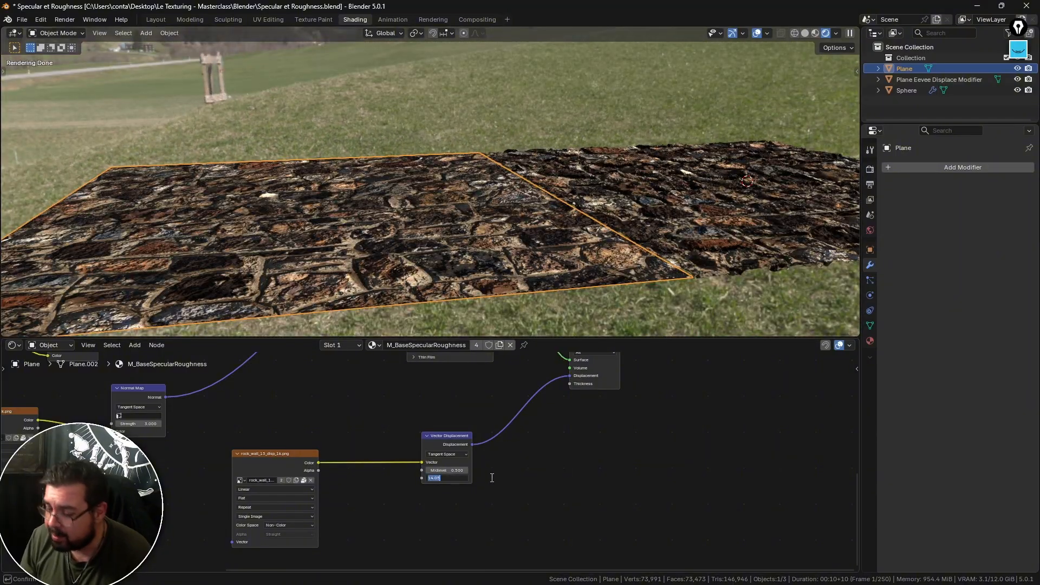
{"action": "type", "text": "0.05"}
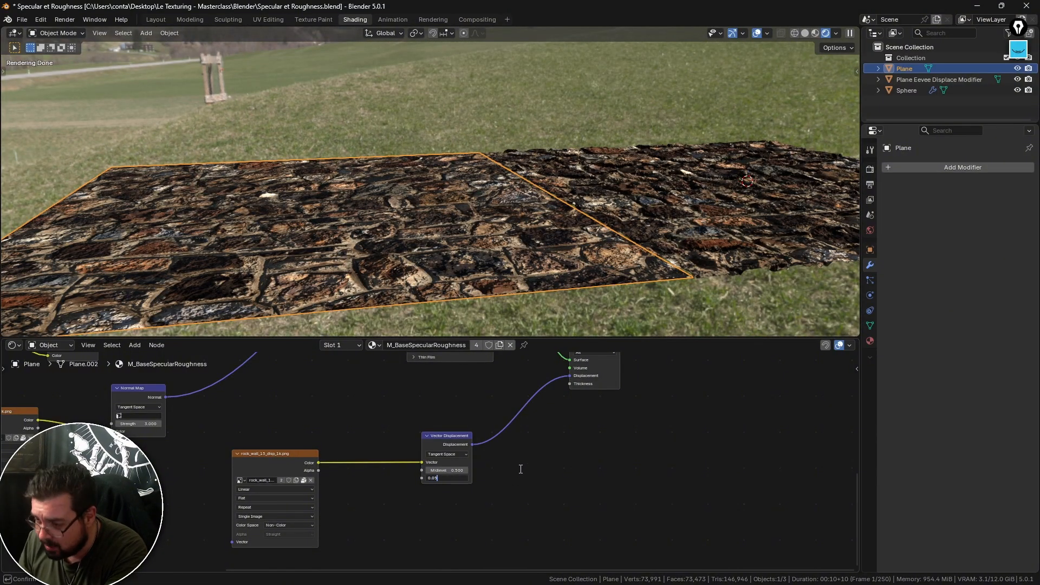
{"action": "key", "text": "Return"}
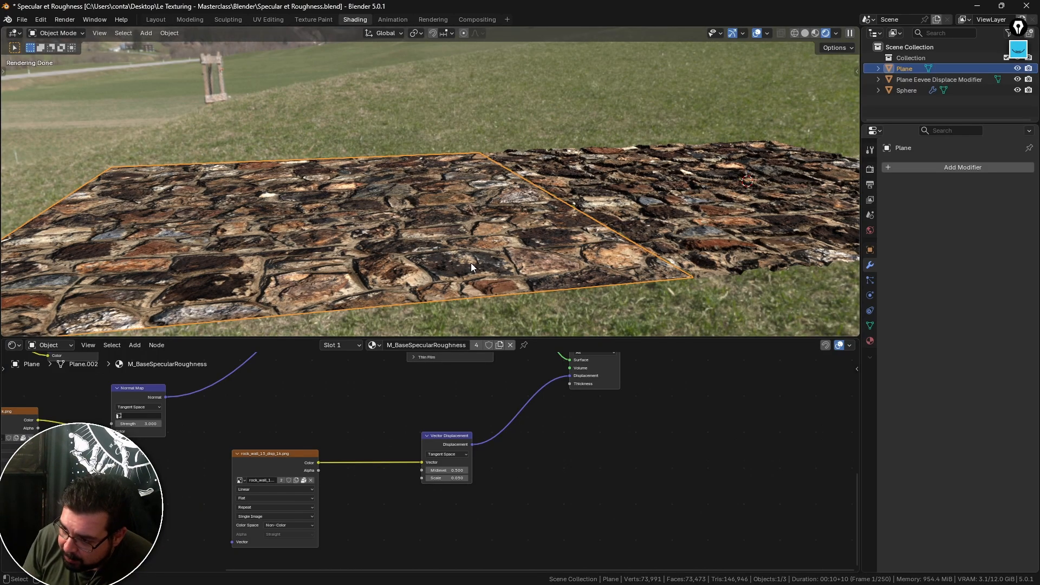
Step: Give the plane its own copy of M_BaseSpecularRoughness and delete the displacement image and Vector Displacement nodes from the Eevee Displace Modifier plane's material
{"action": "left_click", "coordinate": [499, 345]}
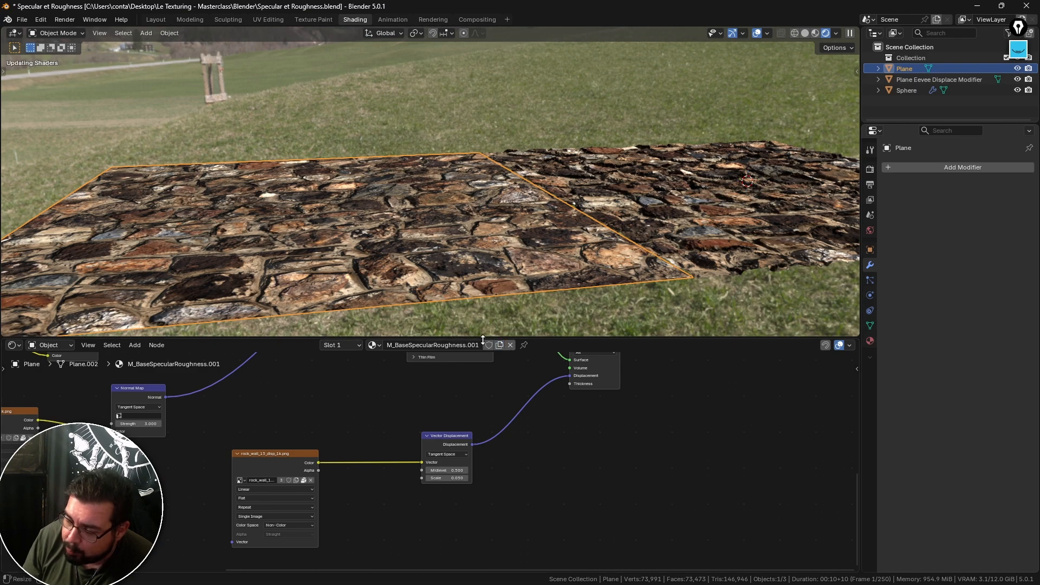
{"action": "left_click", "coordinate": [689, 209]}
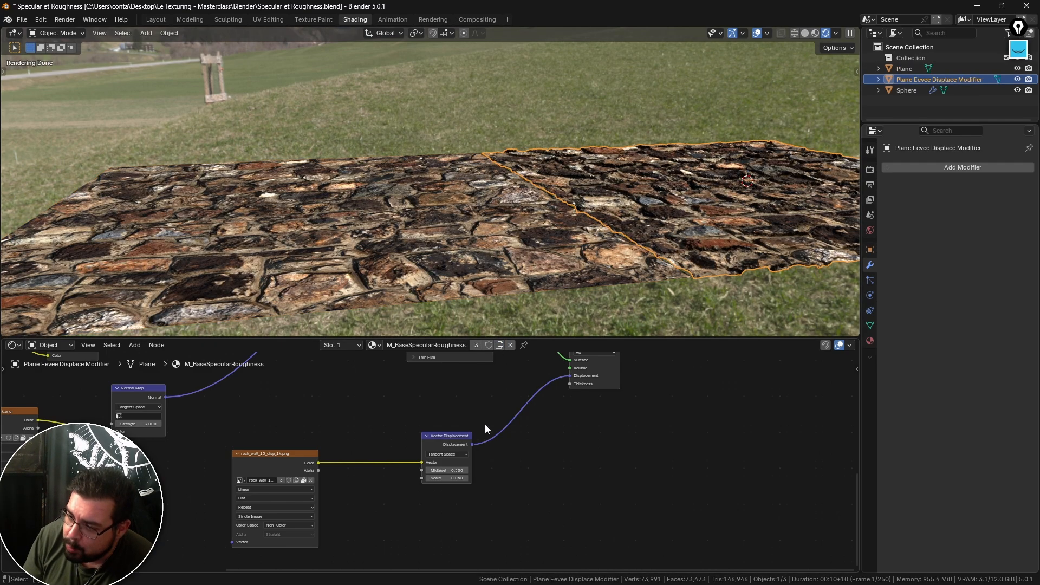
{"action": "left_click_drag", "start_coordinate": [478, 405], "coordinate": [376, 519]}
{"action": "key", "text": "Delete"}
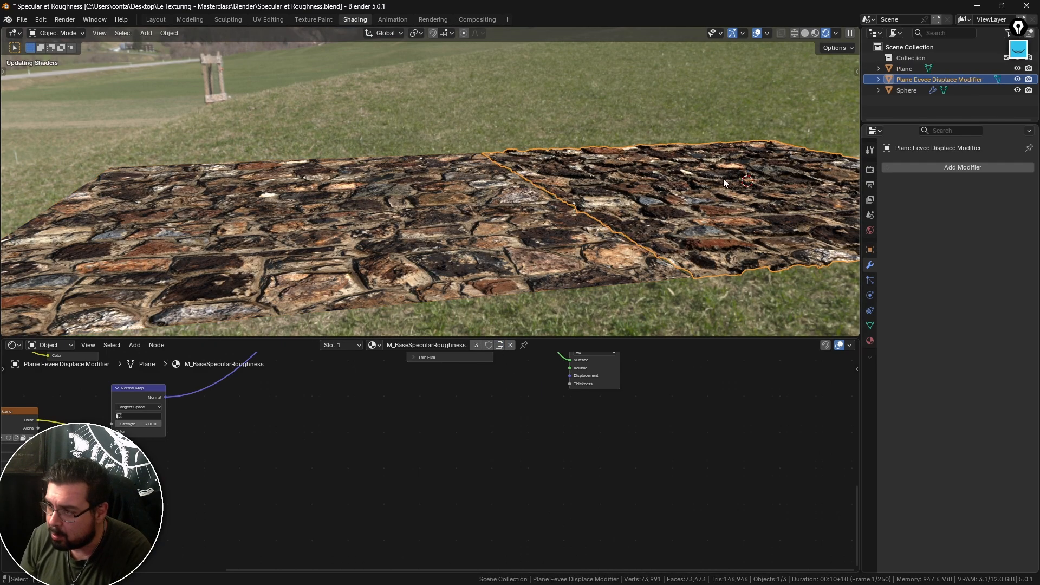
Step: Set the surface Displacement method of the plane's material M_BaseSpecularRoughness.001 to Displacement Only
{"action": "left_click", "coordinate": [417, 249]}
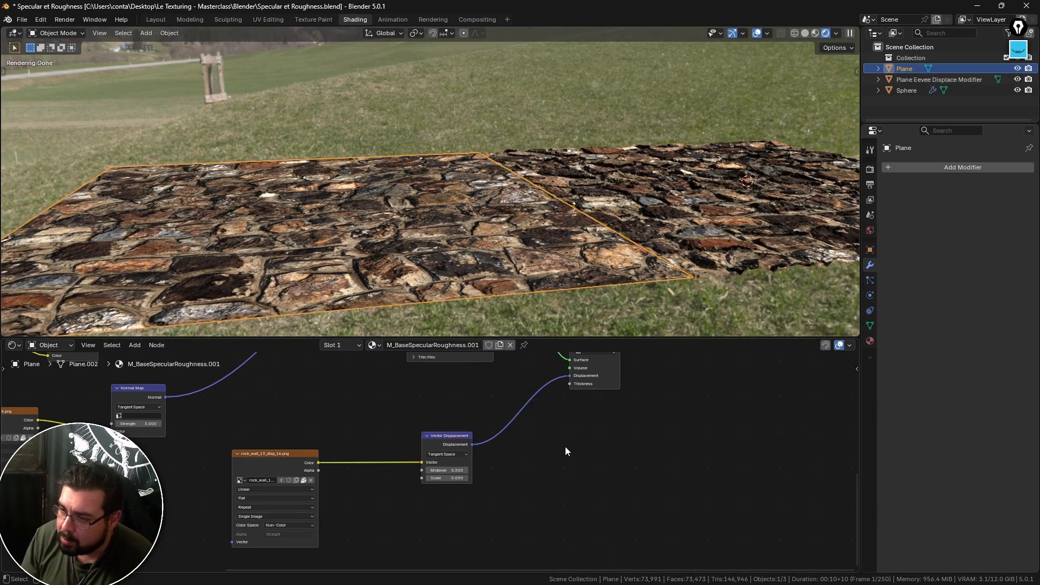
{"action": "middle_click_drag", "start_coordinate": [482, 422], "coordinate": [483, 418]}
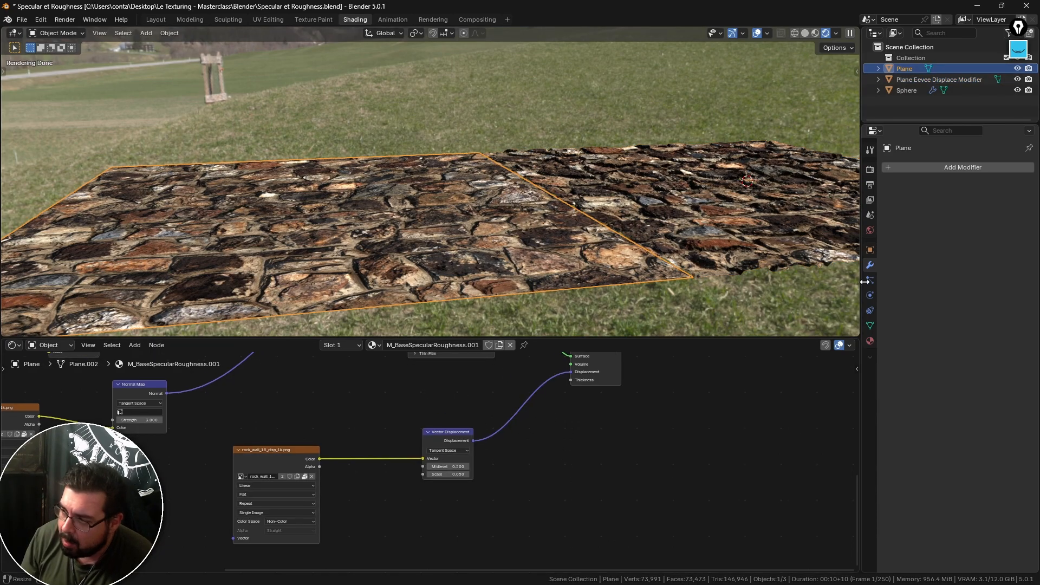
{"action": "left_click", "coordinate": [870, 340]}
{"action": "middle_click_drag", "start_coordinate": [940, 453], "coordinate": [944, 223]}
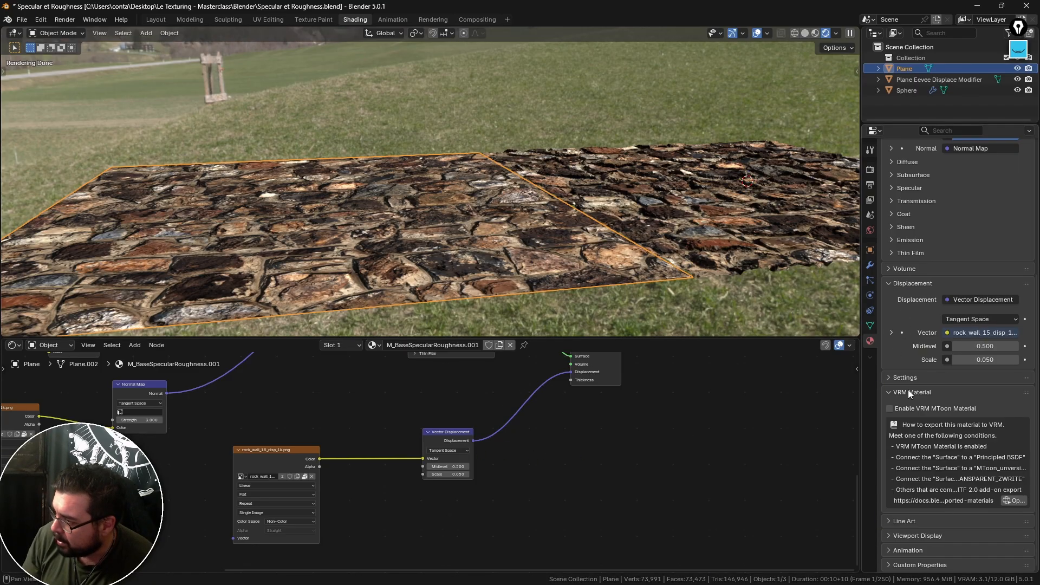
{"action": "middle_click_drag", "start_coordinate": [944, 347], "coordinate": [945, 349]}
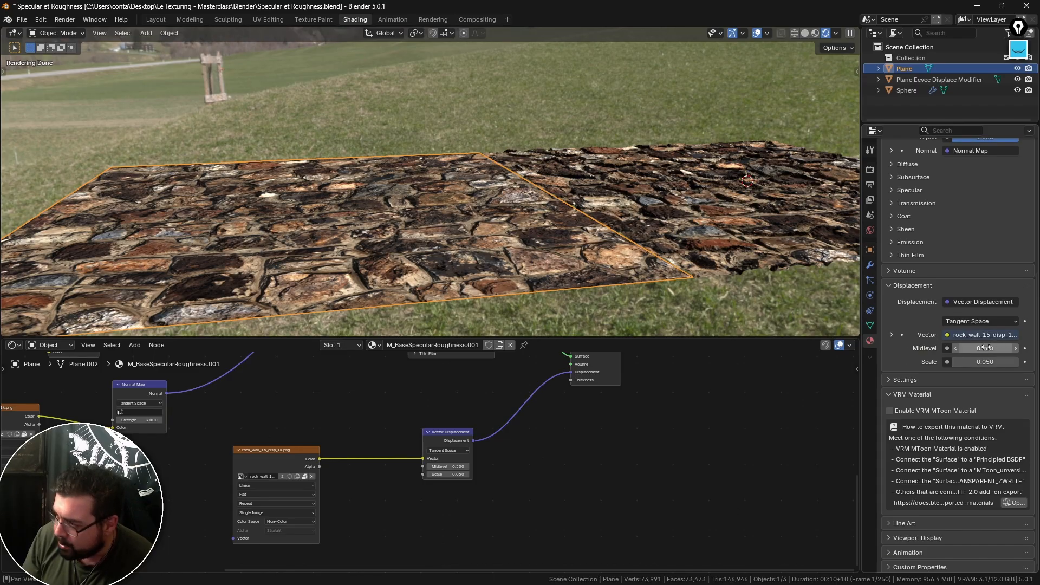
{"action": "left_click", "coordinate": [890, 379]}
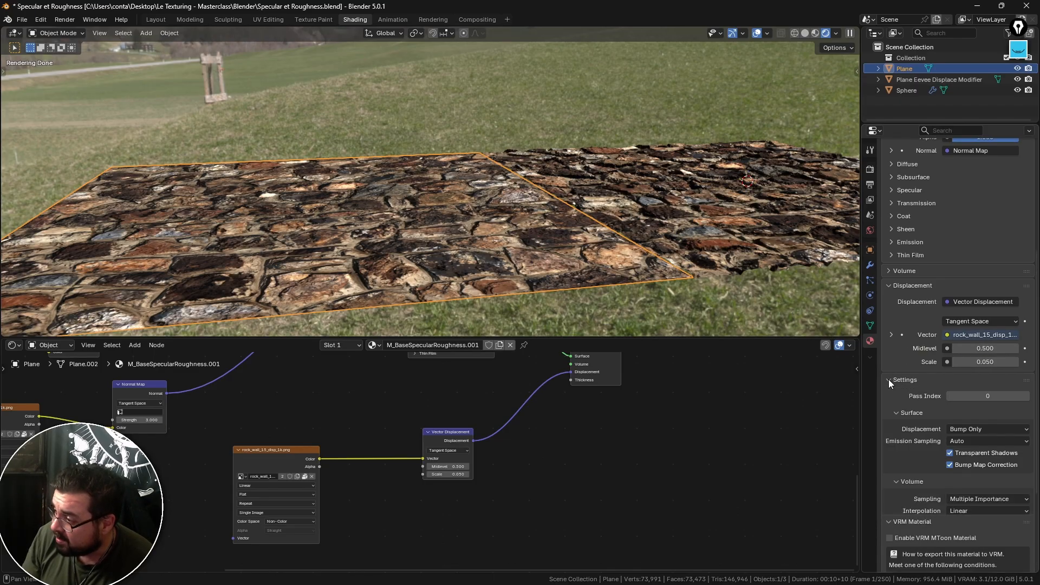
{"action": "scroll", "coordinate": [930, 373], "scroll_direction": "down", "scroll_amount": 3}
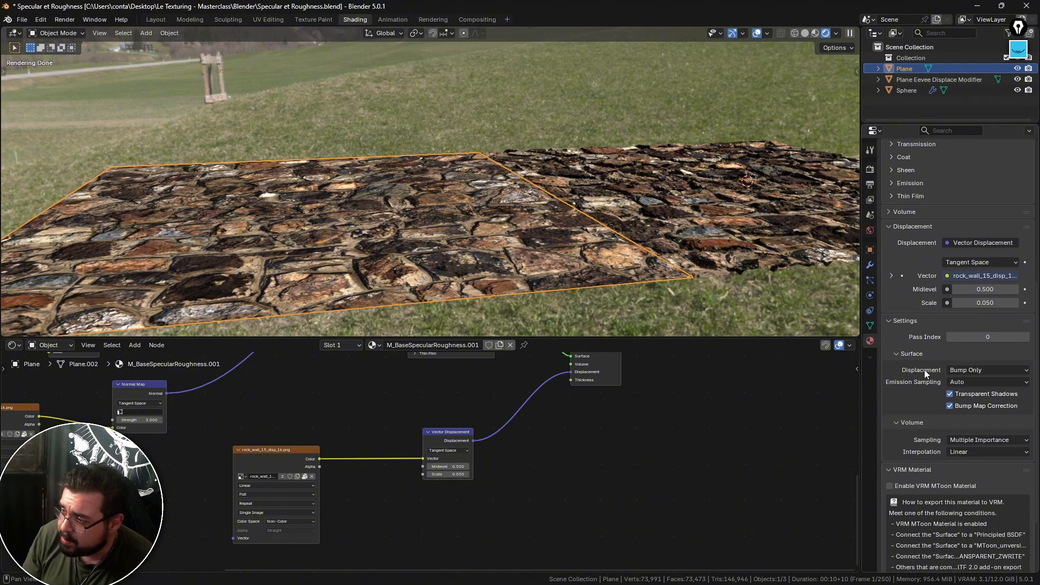
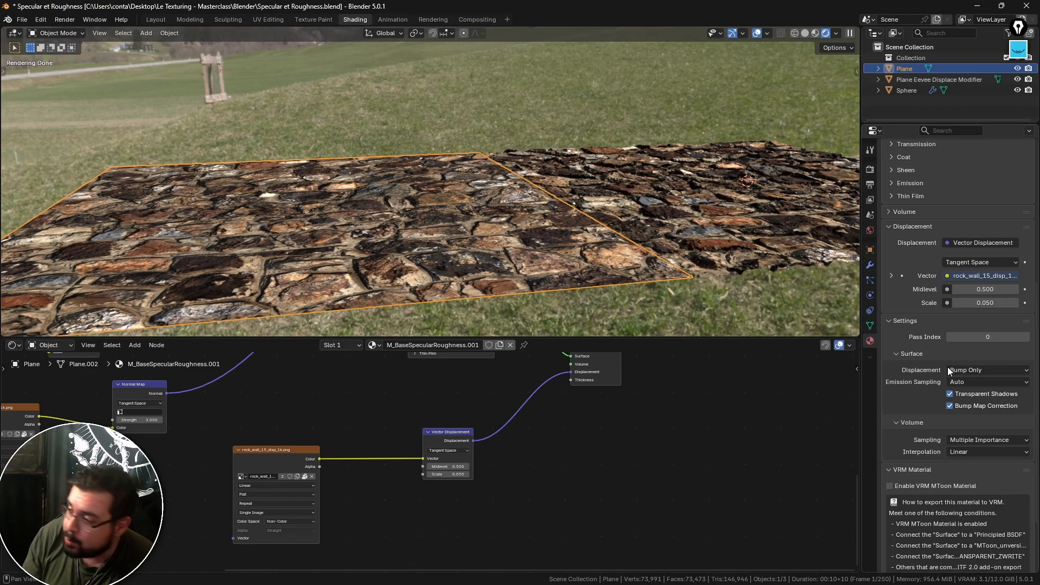
{"action": "left_click", "coordinate": [981, 371]}
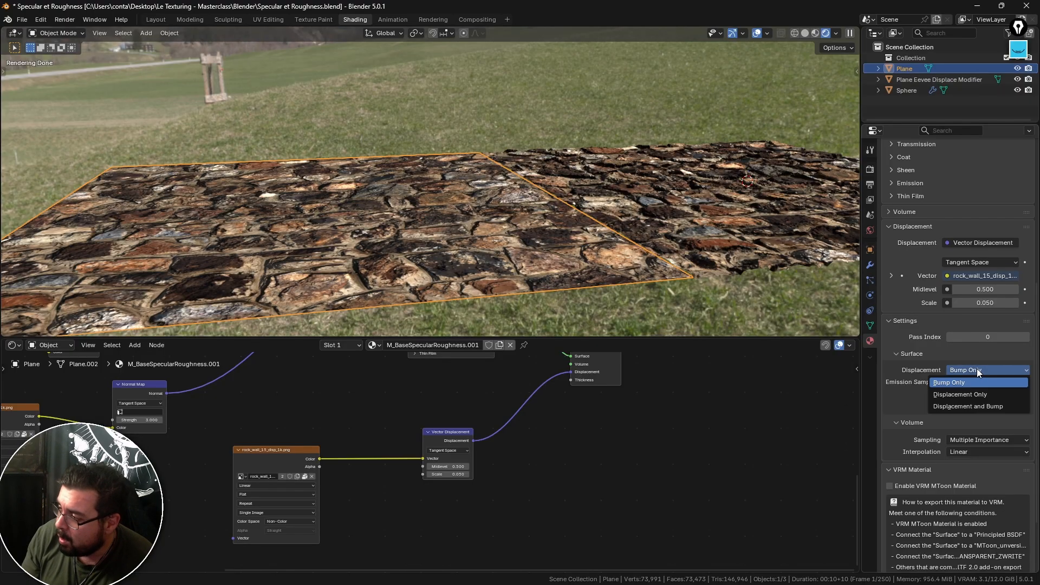
{"action": "left_click", "coordinate": [963, 394]}
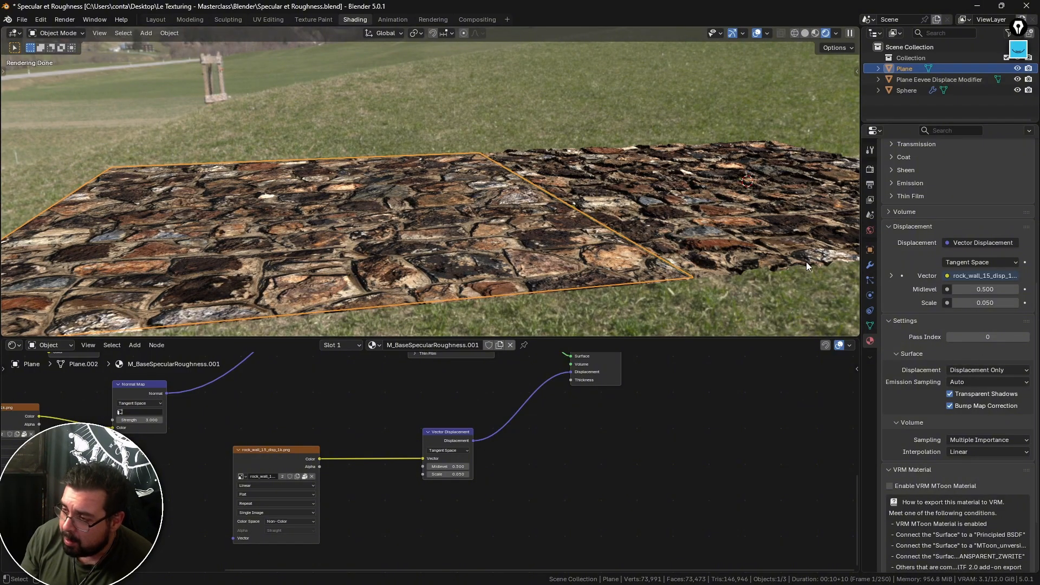
Step: Raise the Vector Displacement Scale to 6.75 and view the plane's offset from another angle
{"action": "left_click_drag", "start_coordinate": [447, 474], "coordinate": [500, 482]}
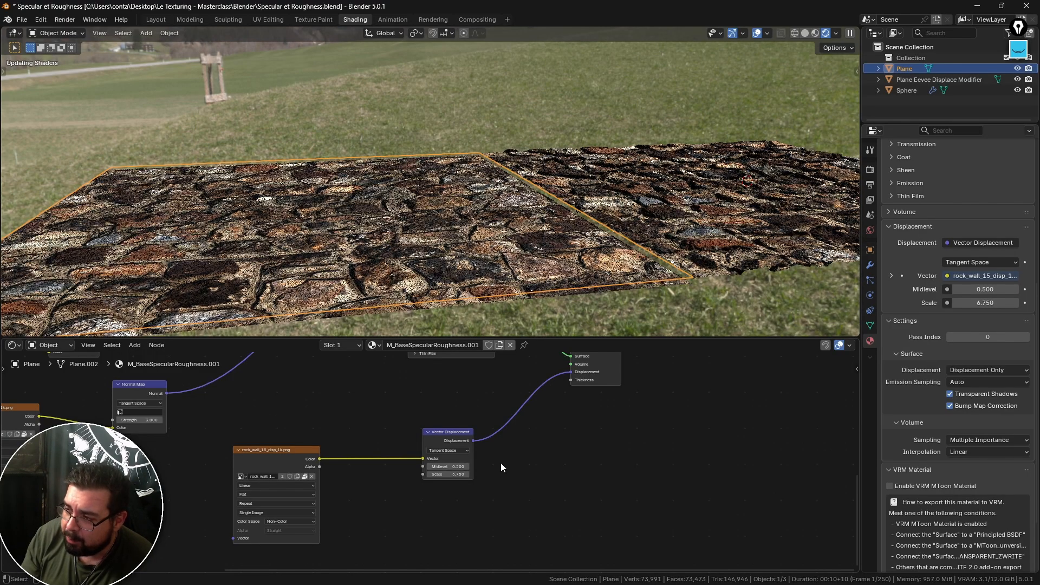
{"action": "middle_click_drag", "start_coordinate": [544, 301], "coordinate": [499, 301]}
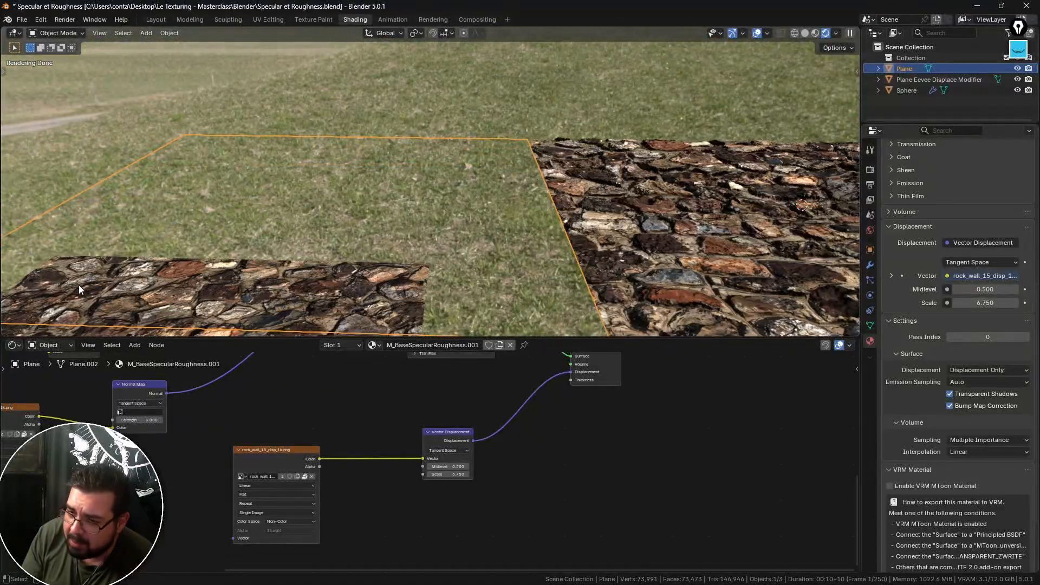
{"action": "mouse_move", "coordinate": [216, 242]}
{"action": "middle_mouse_down"}
{"action": "mouse_move", "coordinate": [226, 192]}
{"action": "mouse_move", "coordinate": [214, 238]}
{"action": "middle_mouse_up"}
Step: Set the Vector Displacement Scale to 1 and compare the plane with the Eevee Displace Modifier plane
{"action": "left_click", "coordinate": [441, 467]}
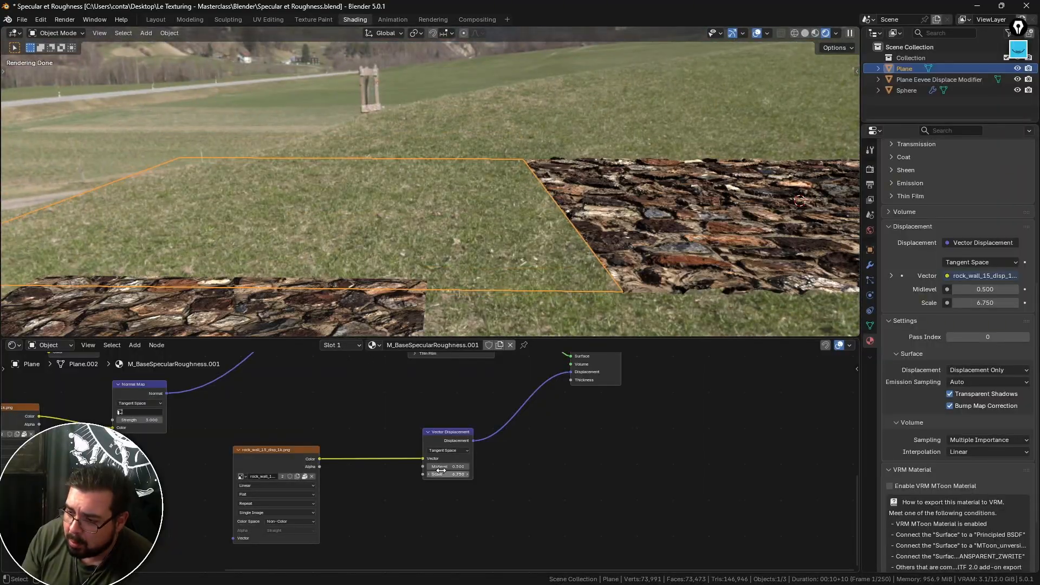
{"action": "key", "text": "Tab"}
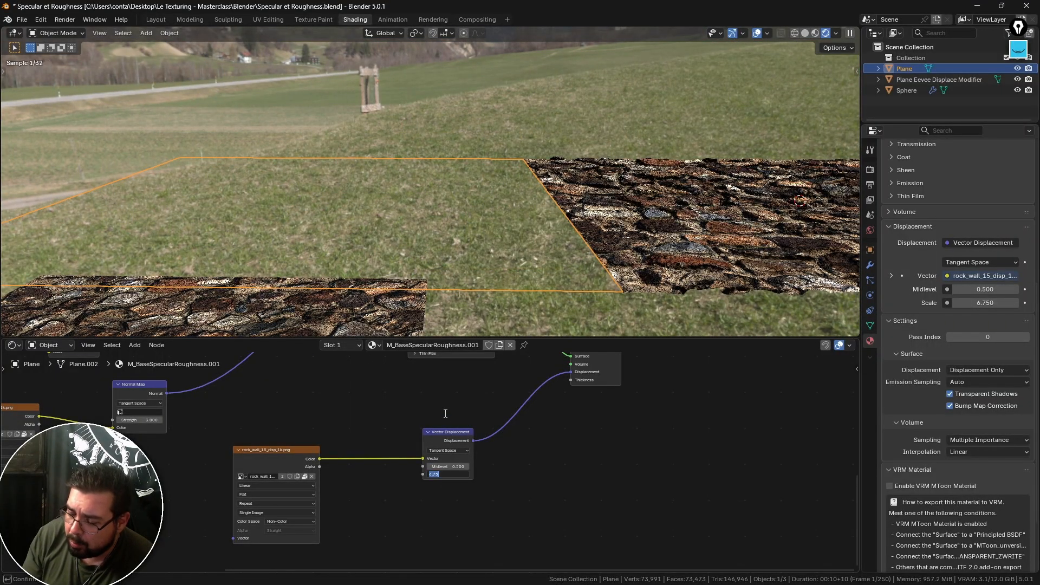
{"action": "type", "text": "1"}
{"action": "key", "text": "Return"}
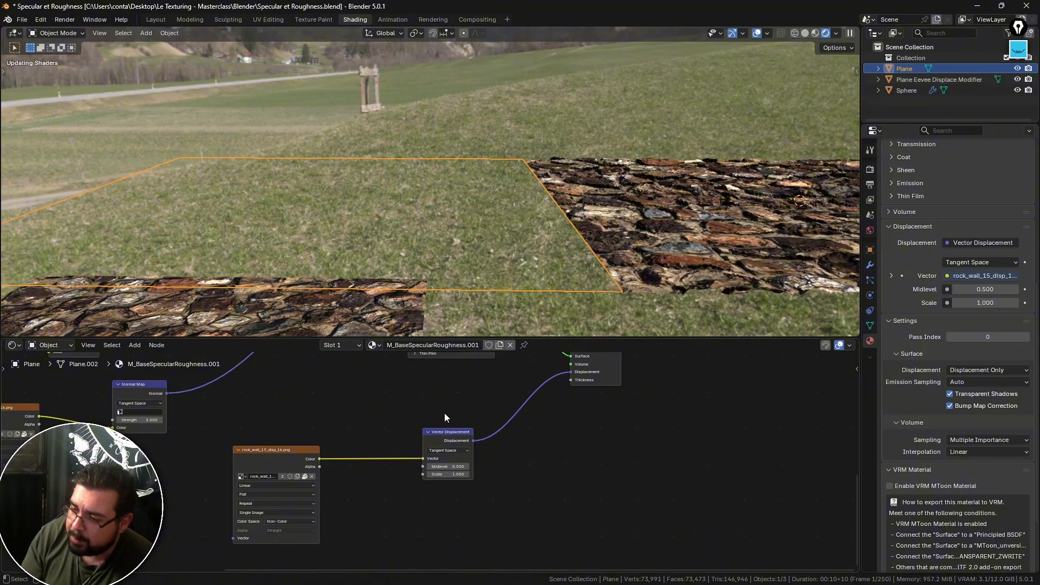
{"action": "middle_click_drag", "start_coordinate": [414, 190], "coordinate": [484, 191]}
{"action": "left_click", "coordinate": [638, 167]}
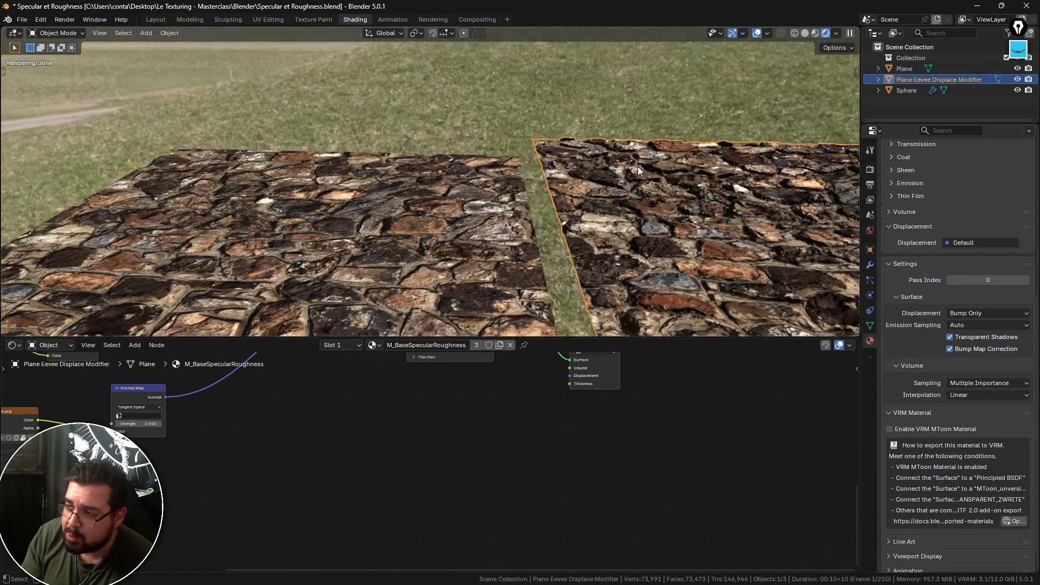
Step: Add a Multiresolution modifier to the Vector Displacement plane and subdivide it linearly up to level 6
{"action": "left_click", "coordinate": [428, 254]}
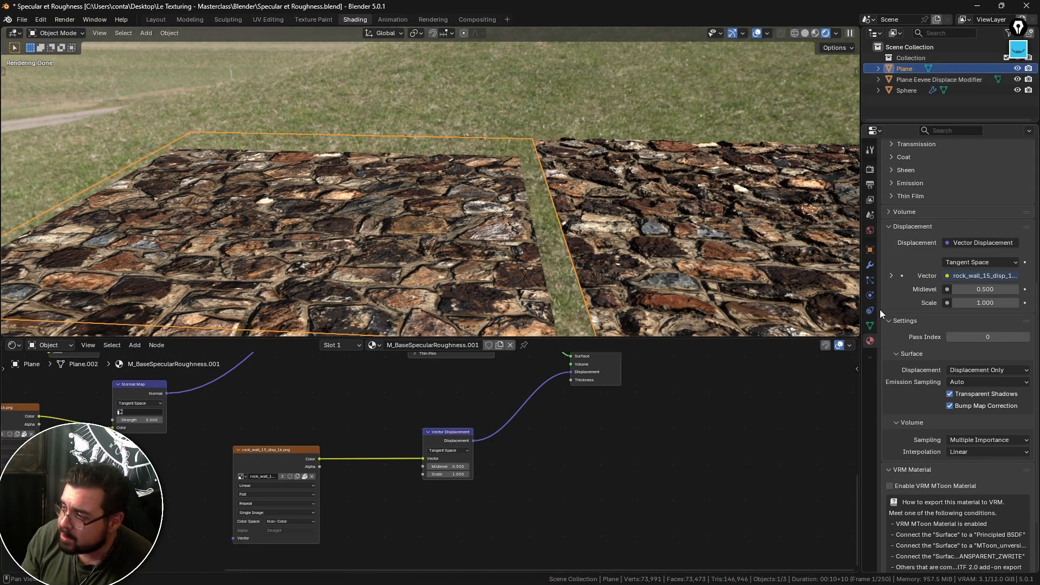
{"action": "left_click", "coordinate": [870, 264]}
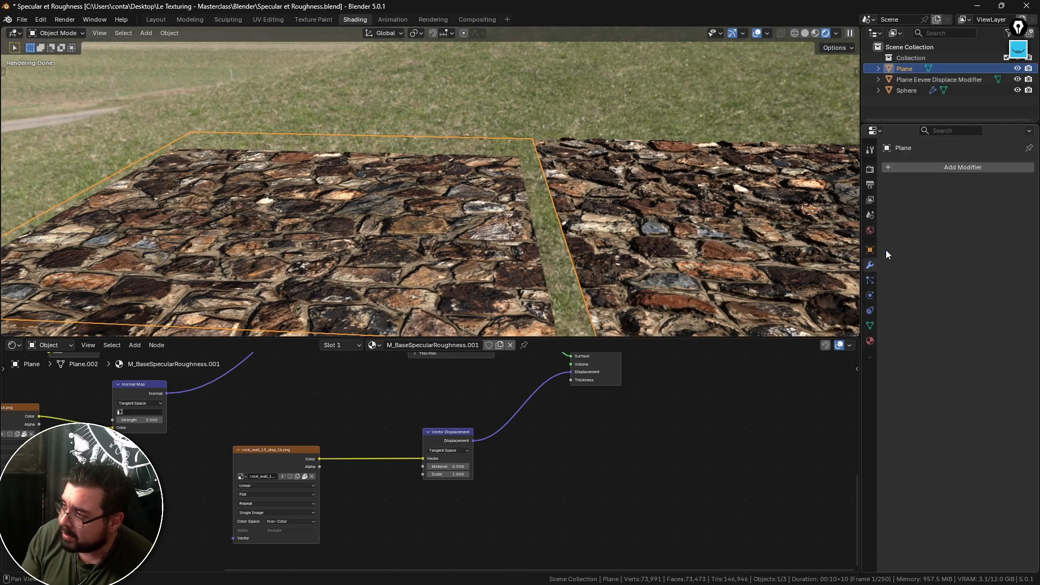
{"action": "left_click", "coordinate": [943, 168]}
{"action": "mouse_move", "coordinate": [923, 167]}
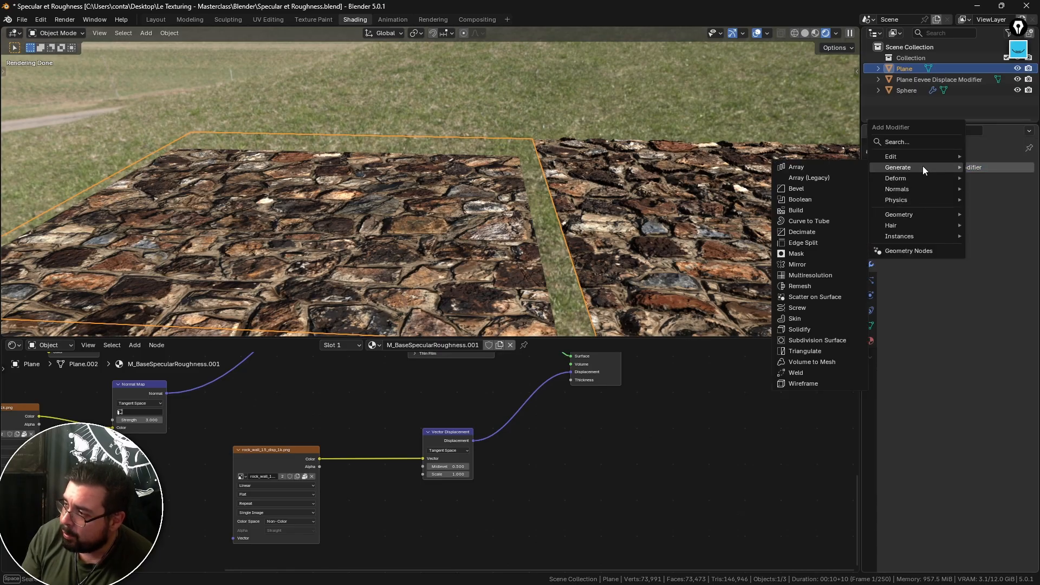
{"action": "left_click", "coordinate": [836, 275]}
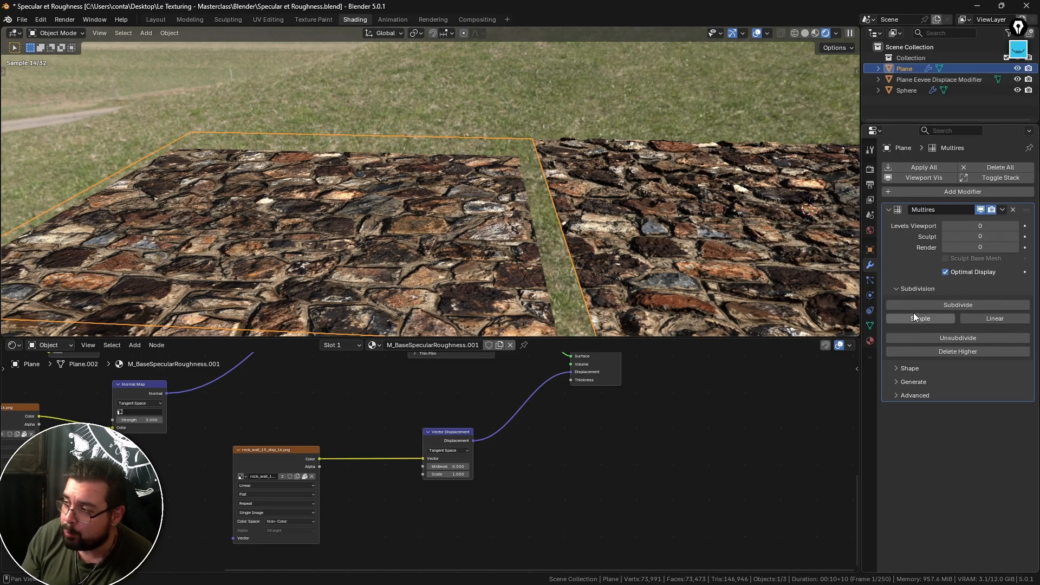
{"action": "left_click", "coordinate": [986, 318]}
{"action": "left_click", "coordinate": [990, 316]}
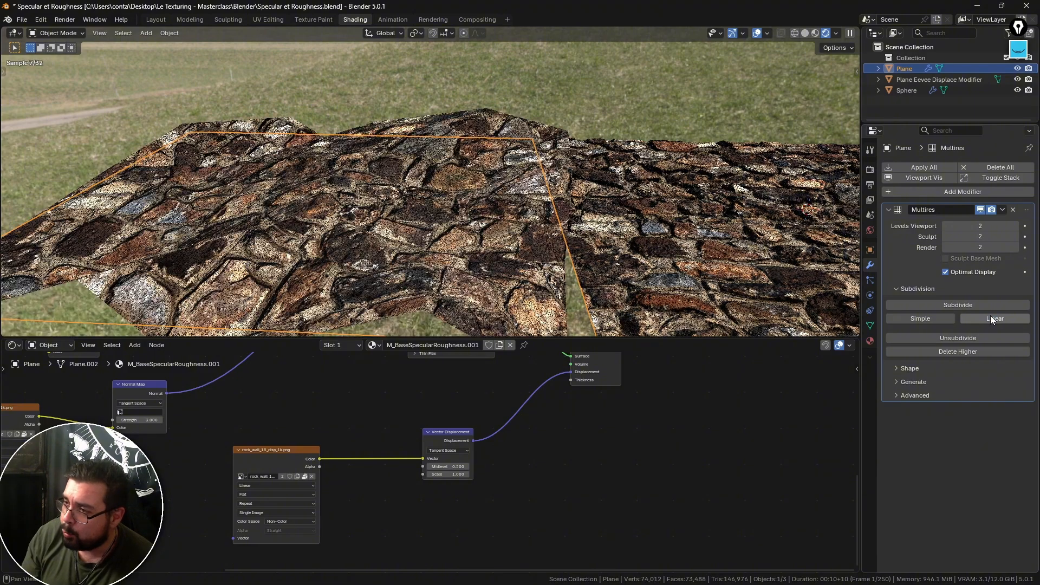
{"action": "left_click", "coordinate": [990, 318]}
{"action": "left_click", "coordinate": [991, 320]}
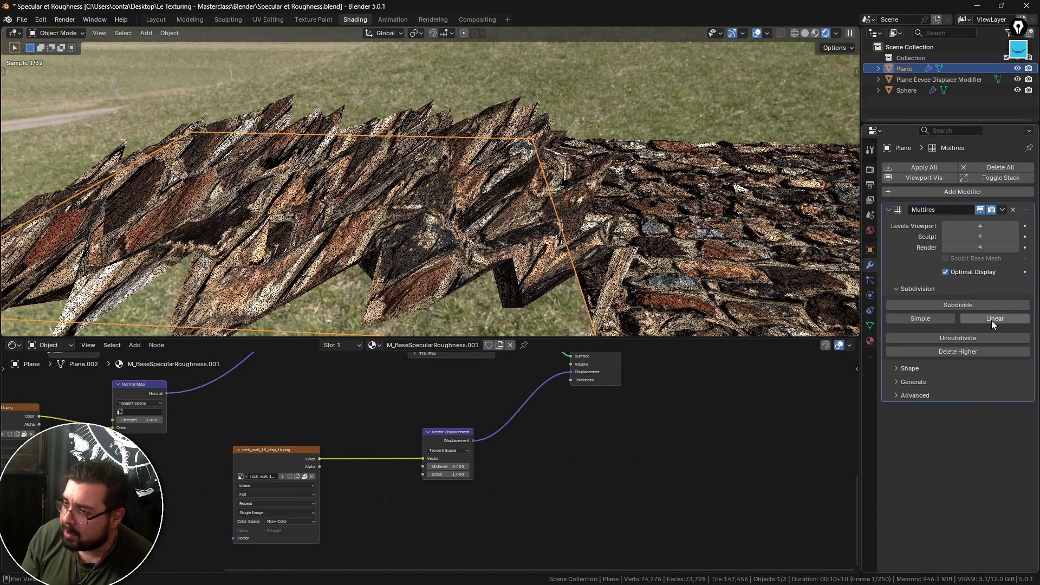
{"action": "left_click", "coordinate": [992, 319]}
{"action": "left_click", "coordinate": [995, 318]}
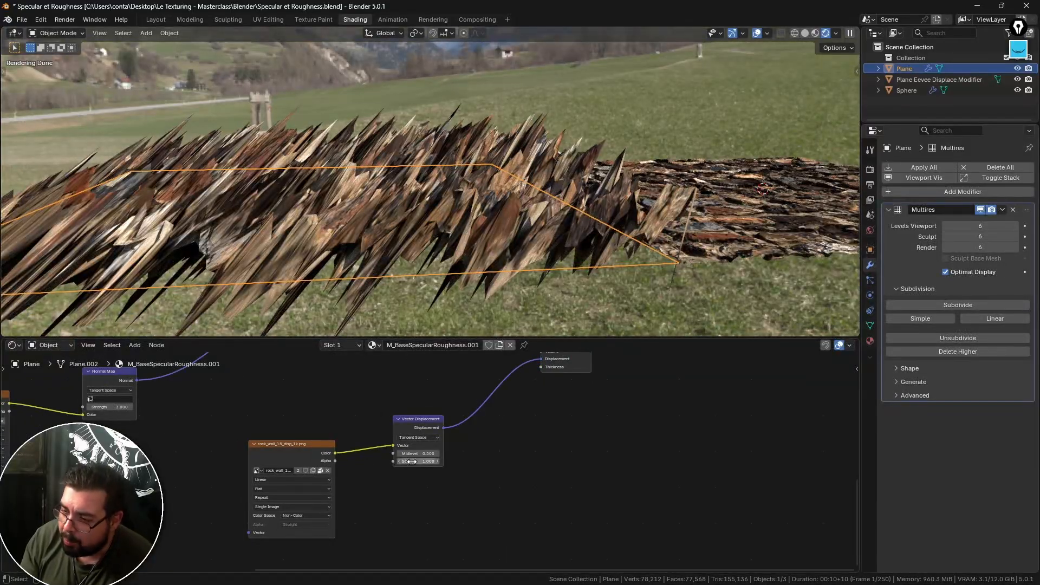
Step: Reduce the Vector Displacement Scale of the subdivided plane to 0.05
{"action": "left_click", "coordinate": [412, 461]}
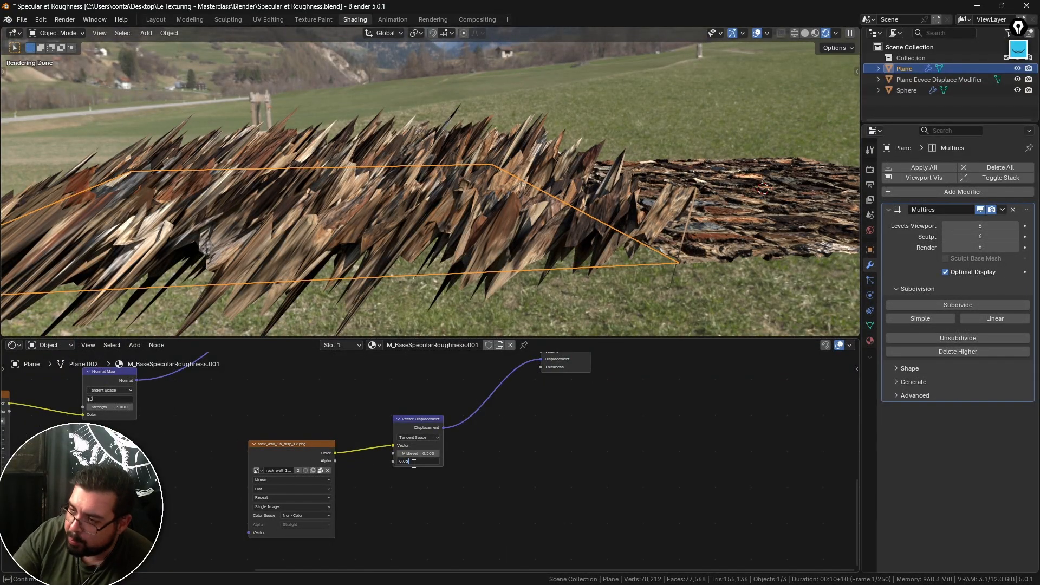
{"action": "type", "text": "0.05"}
{"action": "key", "text": "Return"}
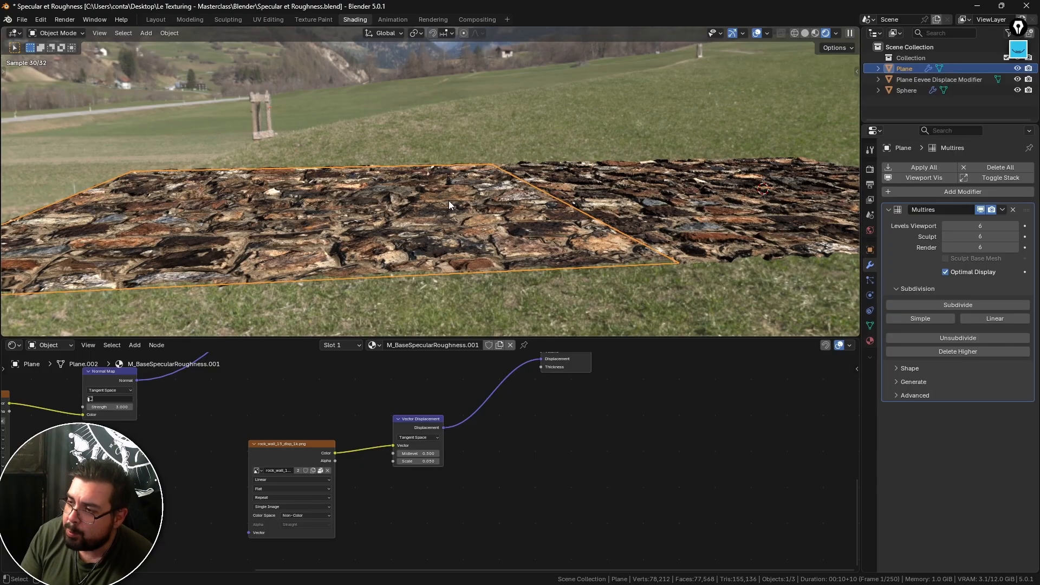
Step: Inspect the plane's relief up close at a low angle and subdivide its Multires modifier linearly to level 7
{"action": "mouse_move", "coordinate": [449, 204]}
{"action": "middle_mouse_down"}
{"action": "mouse_move", "coordinate": [445, 219]}
{"action": "mouse_move", "coordinate": [432, 208]}
{"action": "mouse_move", "coordinate": [447, 213]}
{"action": "middle_mouse_up"}
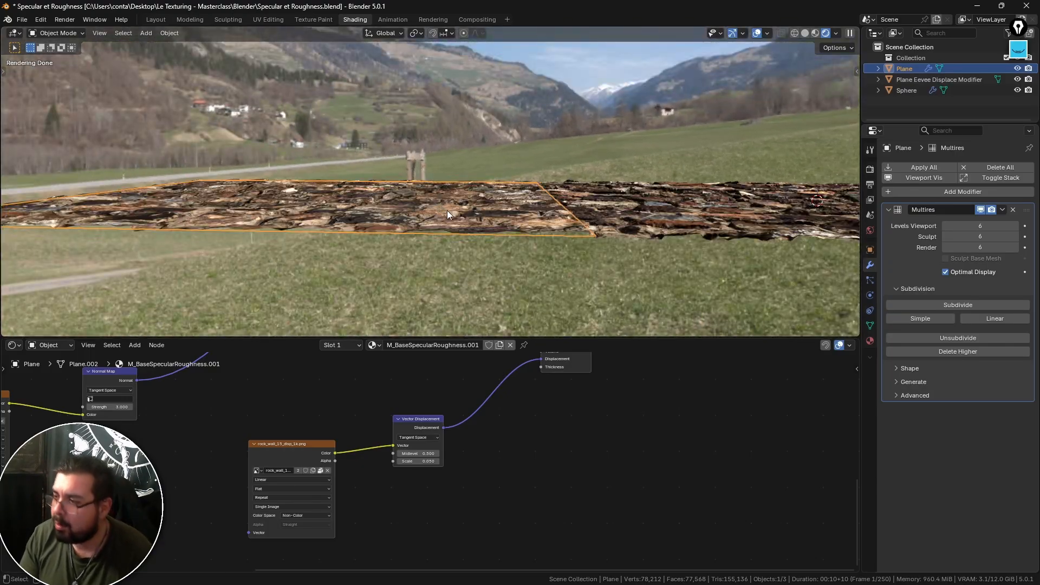
{"action": "scroll", "coordinate": [436, 204], "scroll_direction": "up", "scroll_amount": 4}
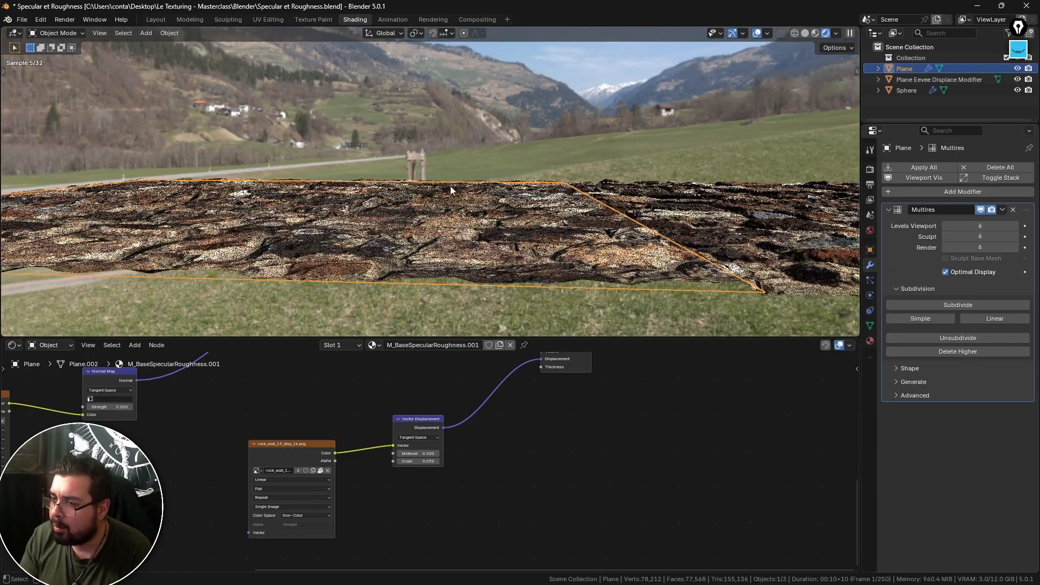
{"action": "scroll", "coordinate": [474, 178], "scroll_direction": "up", "scroll_amount": 2}
{"action": "middle_click_drag", "start_coordinate": [475, 177], "coordinate": [529, 238]}
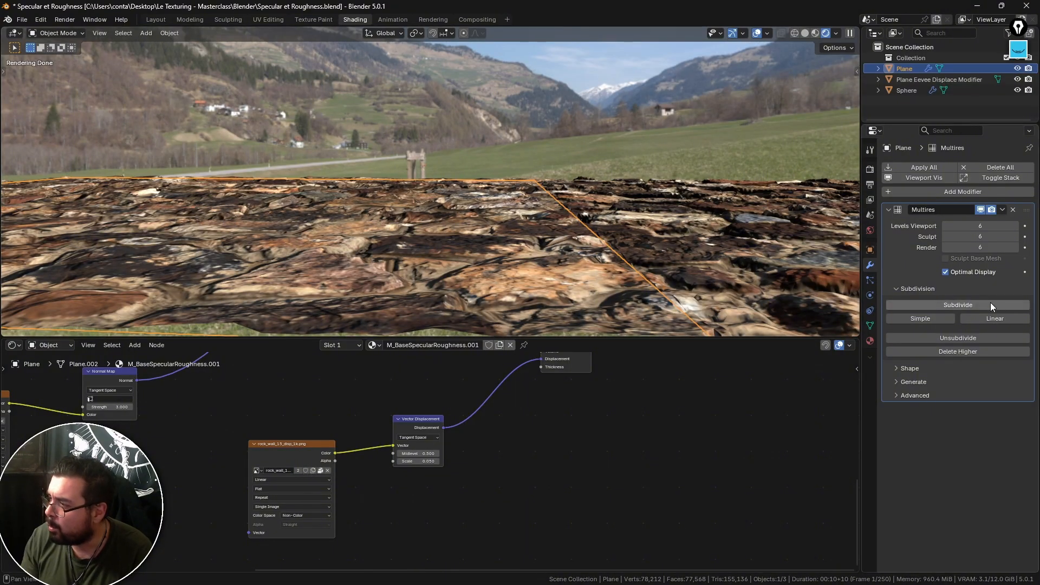
{"action": "left_click", "coordinate": [987, 319]}
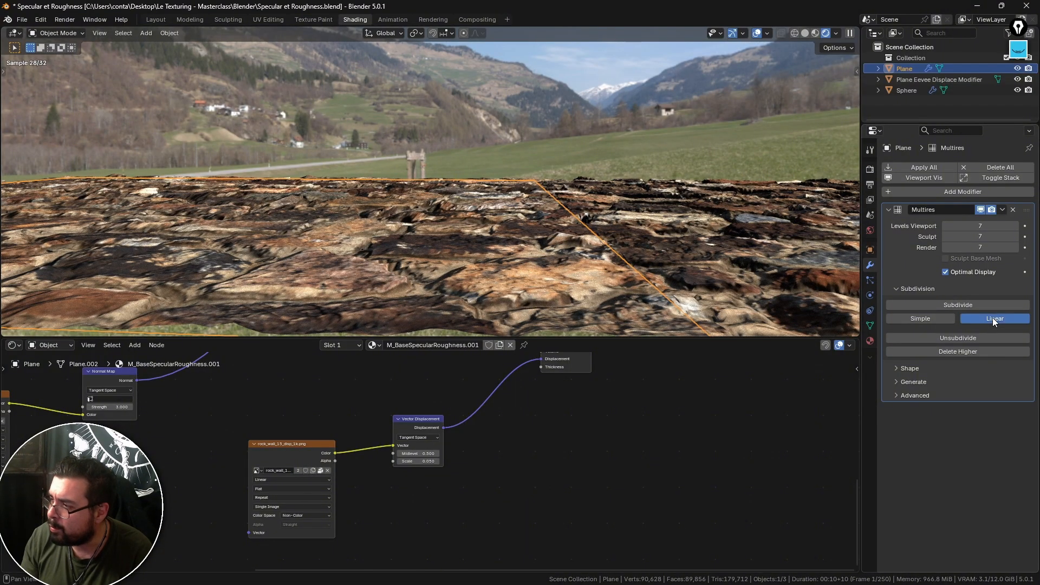
Step: Subdivide the Vector Displacement plane's Multires modifier linearly to level 8 and compare its relief with the Eevee Displace Modifier plane
{"action": "left_click", "coordinate": [994, 320]}
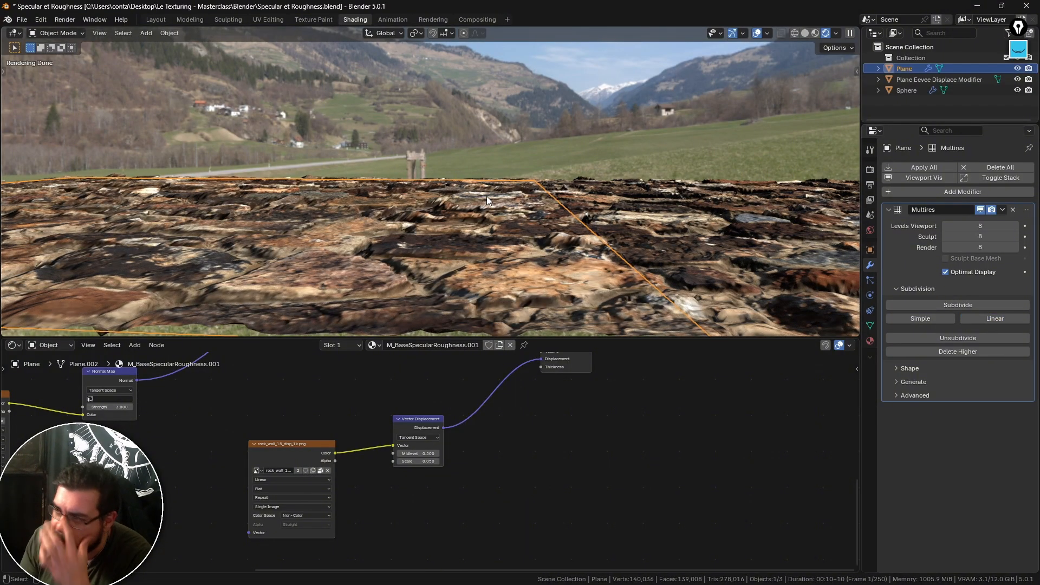
{"action": "middle_click_drag", "start_coordinate": [486, 199], "coordinate": [566, 213]}
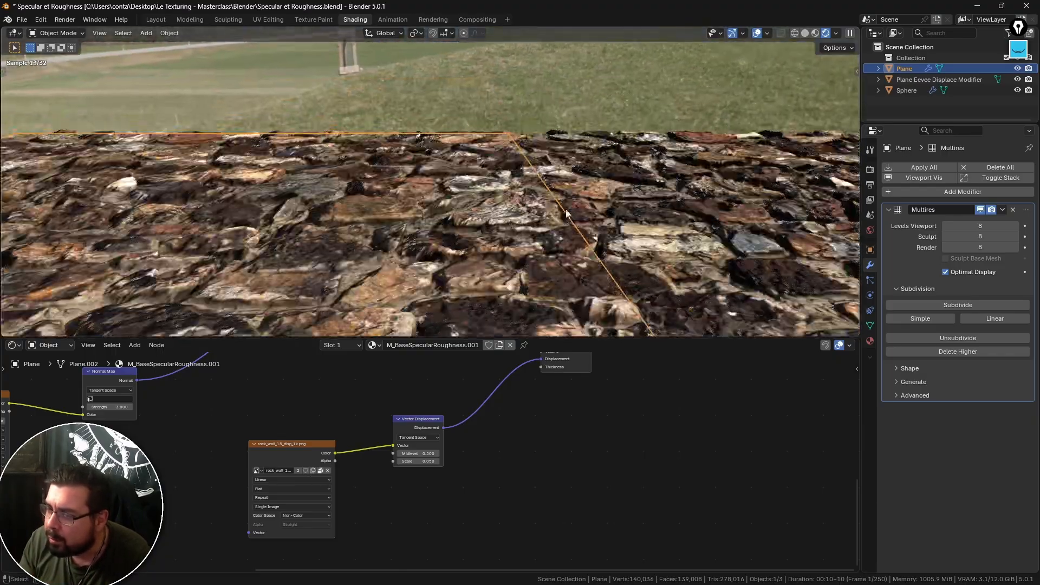
{"action": "left_click", "coordinate": [652, 196]}
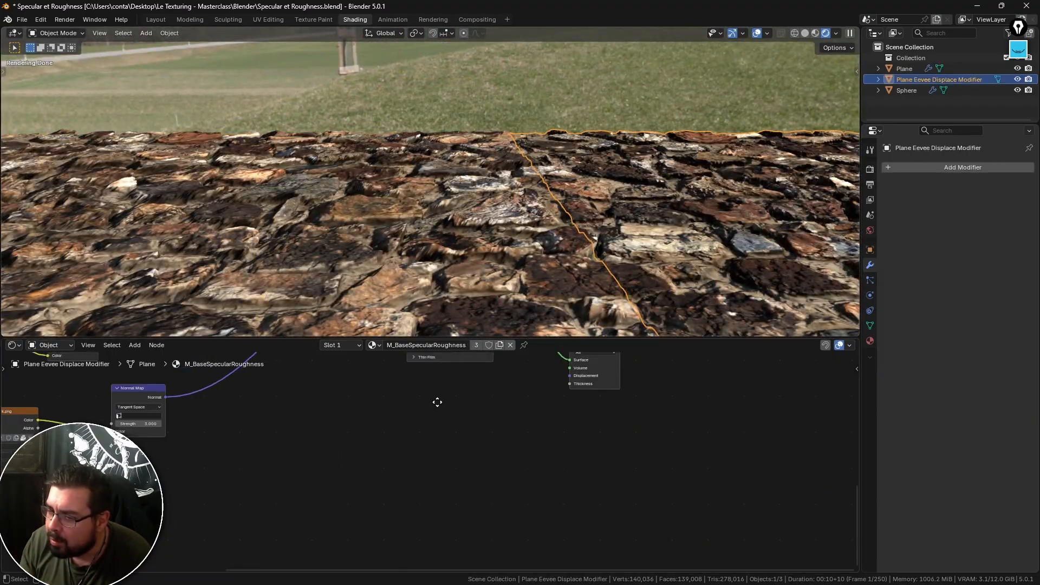
{"action": "middle_click_drag", "start_coordinate": [434, 401], "coordinate": [469, 476]}
{"action": "left_click", "coordinate": [444, 284]}
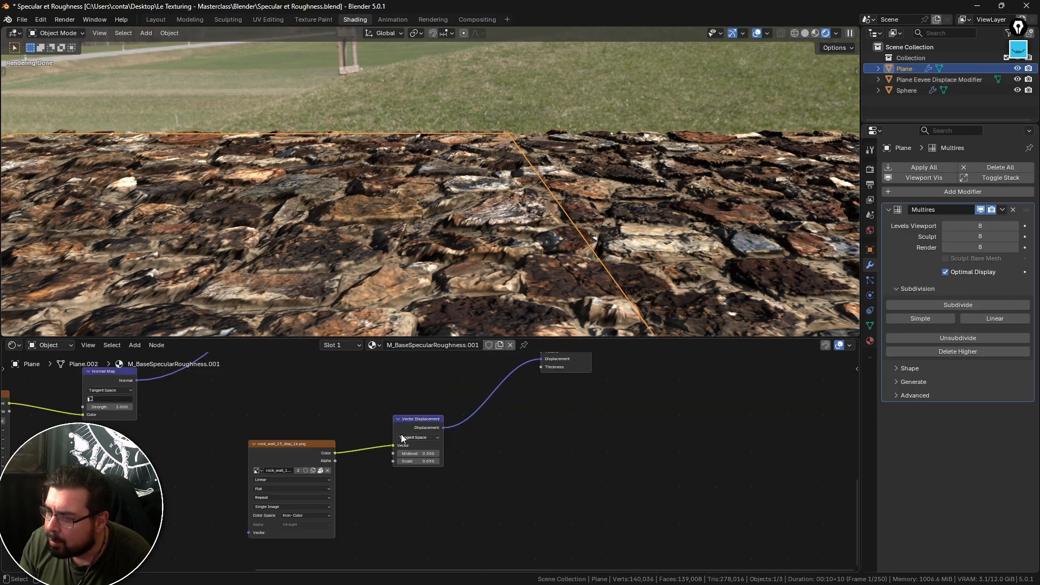
{"action": "middle_click_drag", "start_coordinate": [402, 439], "coordinate": [438, 436]}
{"action": "middle_click_drag", "start_coordinate": [423, 260], "coordinate": [451, 218]}
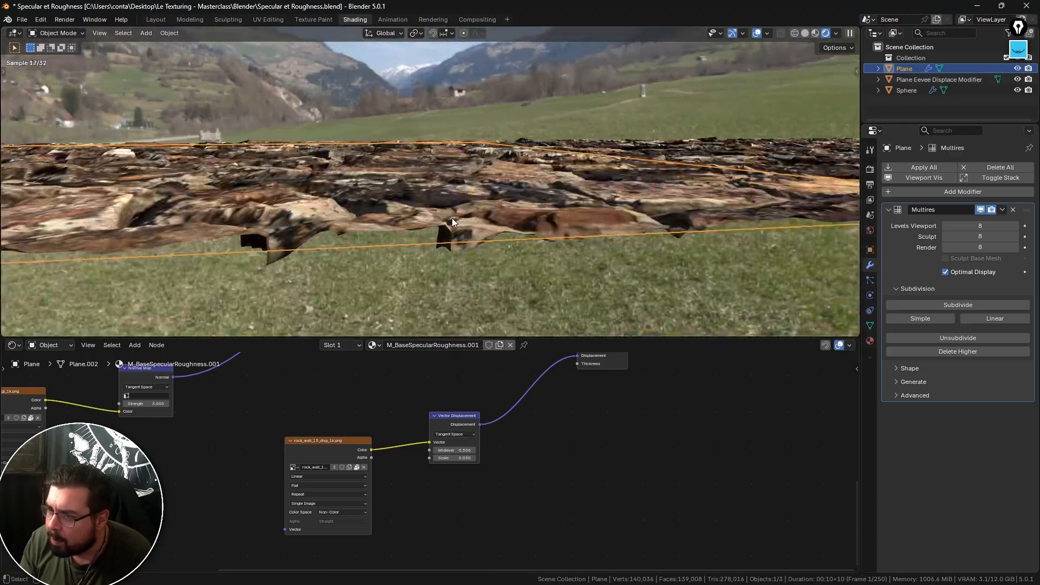
{"action": "scroll", "coordinate": [450, 214], "scroll_direction": "up", "scroll_amount": 6}
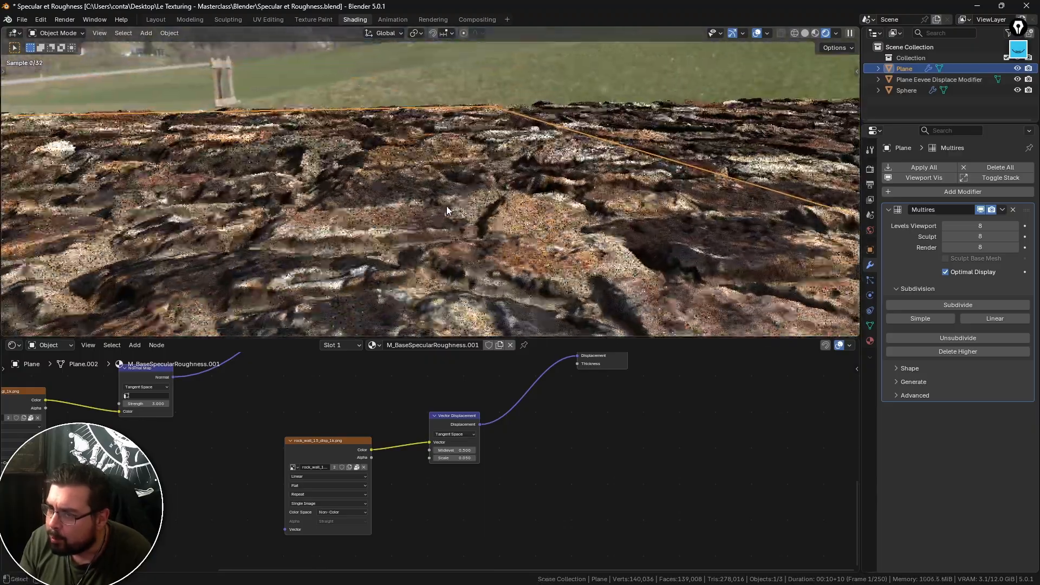
Step: Set the Vector Displacement Scale to 0.1, deselect everything and inspect the stone relief
{"action": "left_click", "coordinate": [465, 459]}
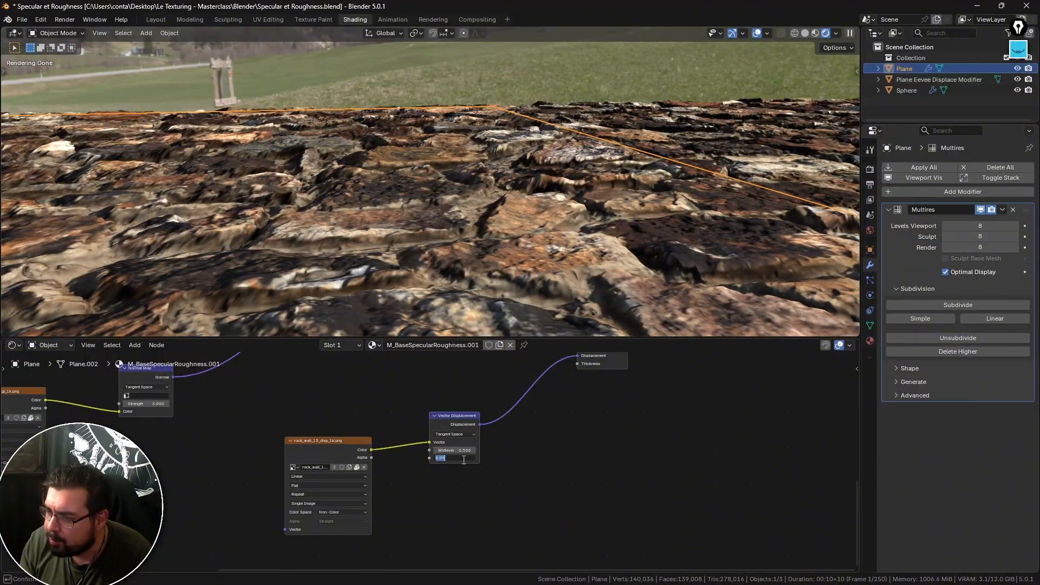
{"action": "type", "text": ".1"}
{"action": "key", "text": "Return"}
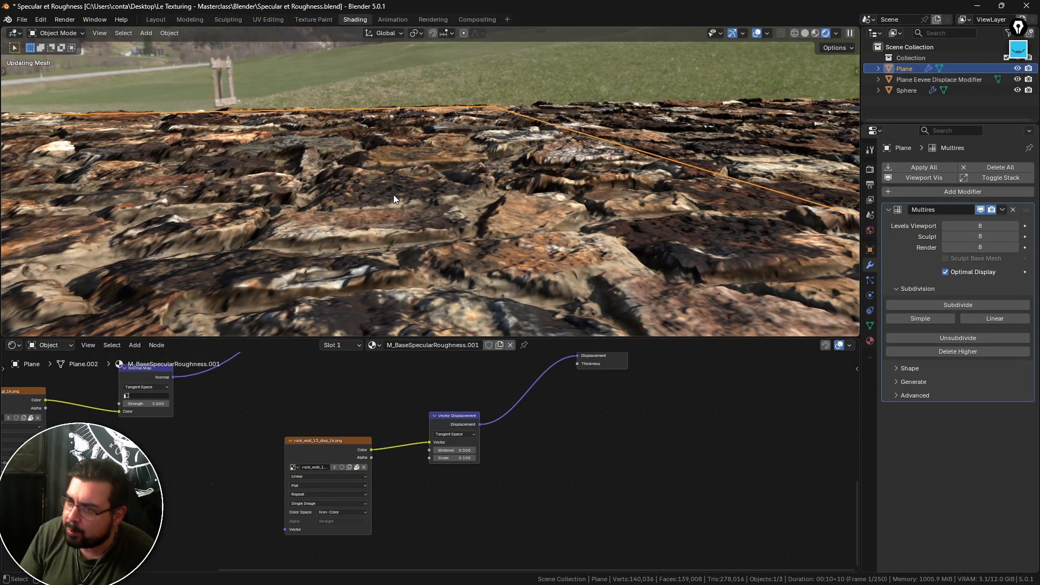
{"action": "middle_click_drag", "start_coordinate": [413, 172], "coordinate": [396, 208]}
{"action": "key", "text": "alt+a"}
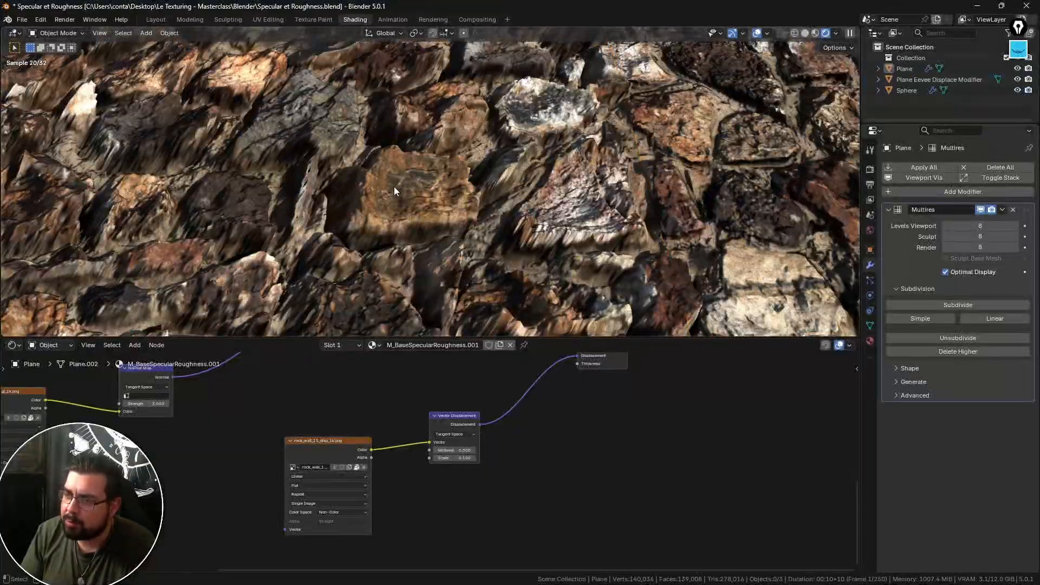
{"action": "middle_click_drag", "start_coordinate": [283, 181], "coordinate": [416, 190]}
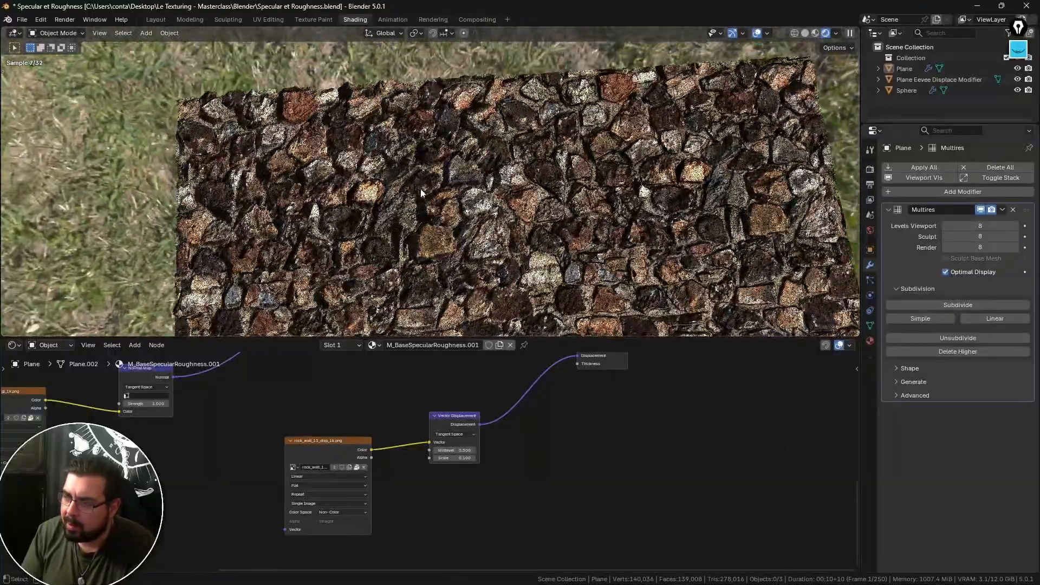
Step: Compare the Eevee Displace Modifier plane with the Vector Displacement plane from above and at a low angle
{"action": "left_click", "coordinate": [626, 135]}
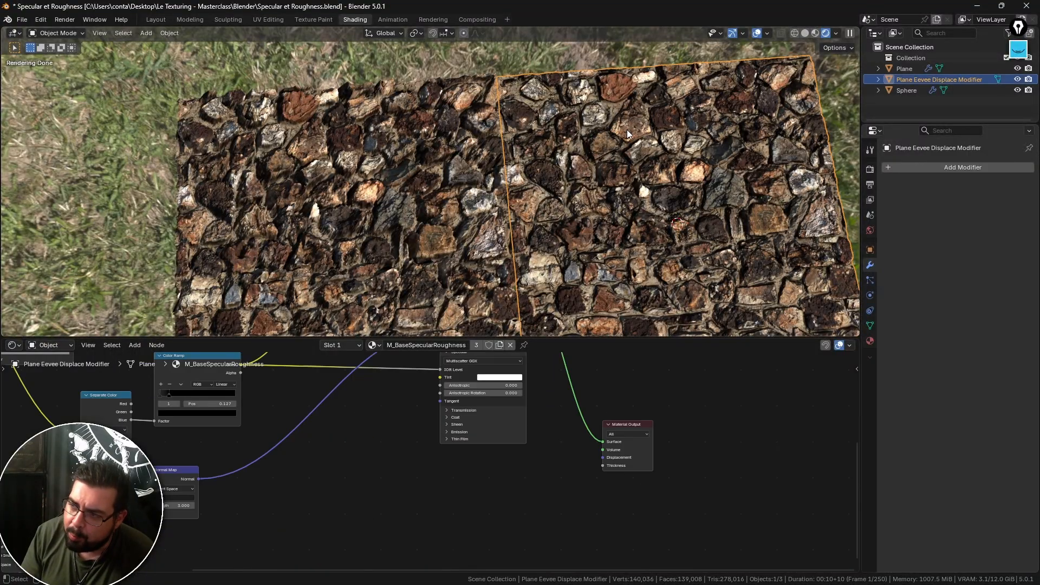
{"action": "left_click", "coordinate": [274, 145]}
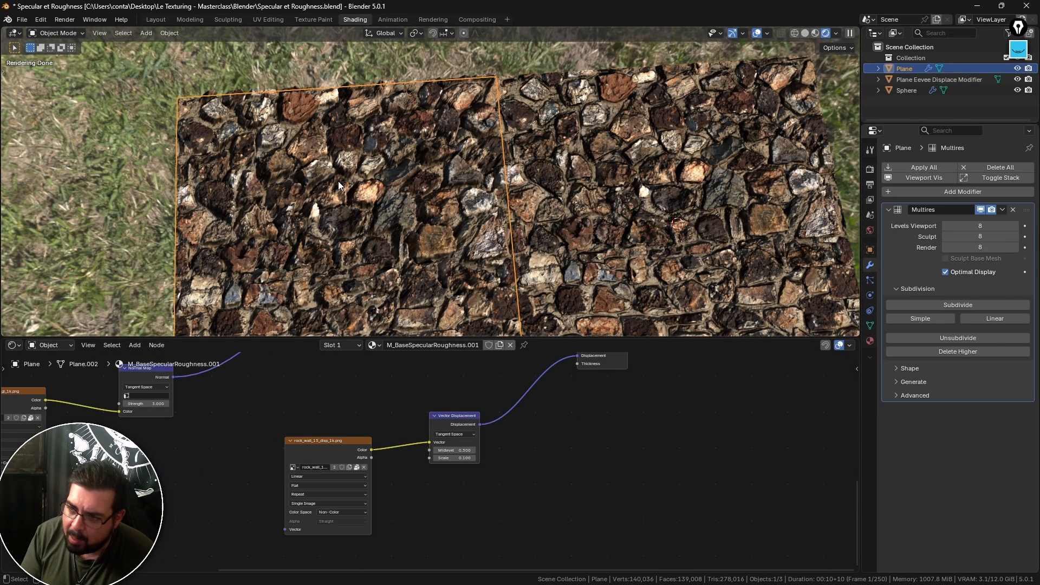
{"action": "middle_click_drag", "start_coordinate": [338, 185], "coordinate": [294, 253]}
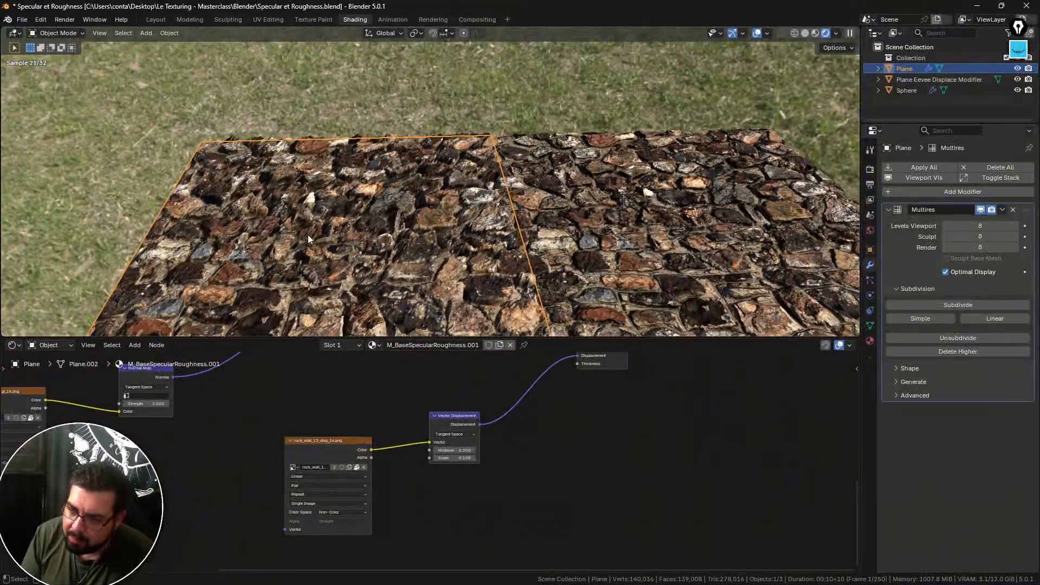
{"action": "middle_click_drag", "start_coordinate": [317, 203], "coordinate": [315, 231]}
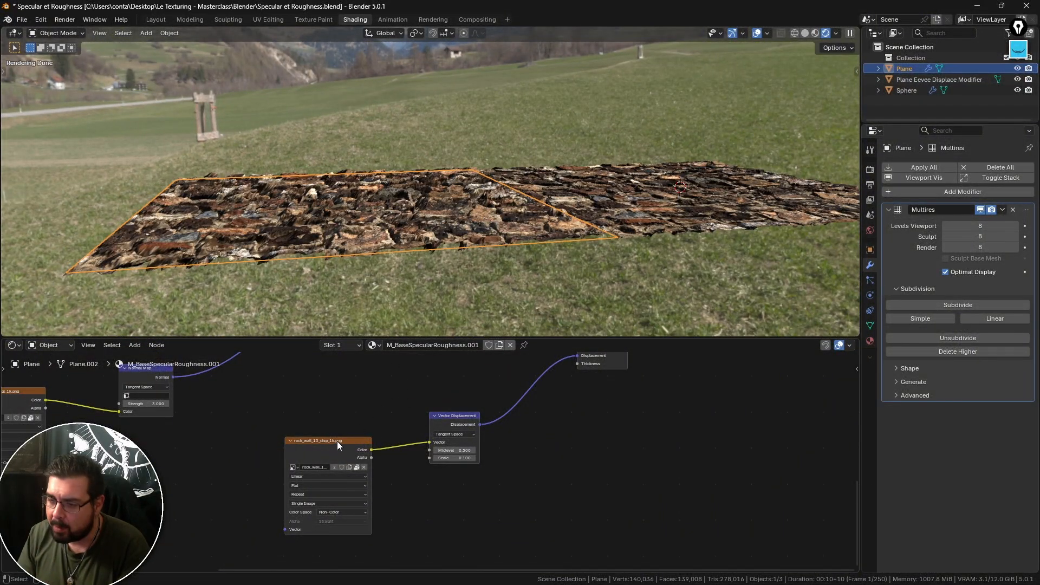
Step: Move the displacement image texture and Vector Displacement nodes closer together and view both planes from several angles
{"action": "left_click_drag", "start_coordinate": [337, 440], "coordinate": [356, 393]}
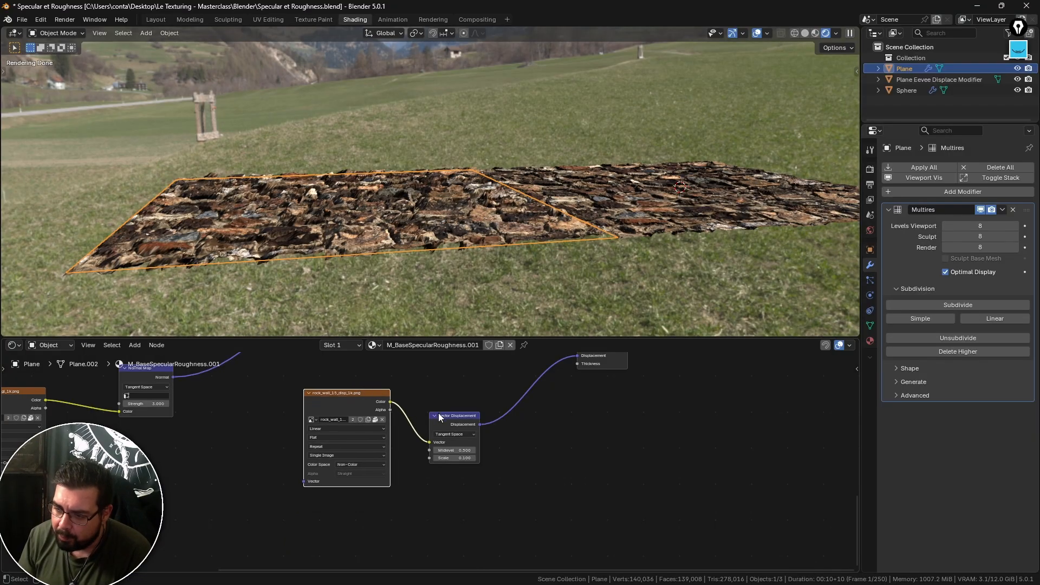
{"action": "left_click_drag", "start_coordinate": [439, 416], "coordinate": [438, 427]}
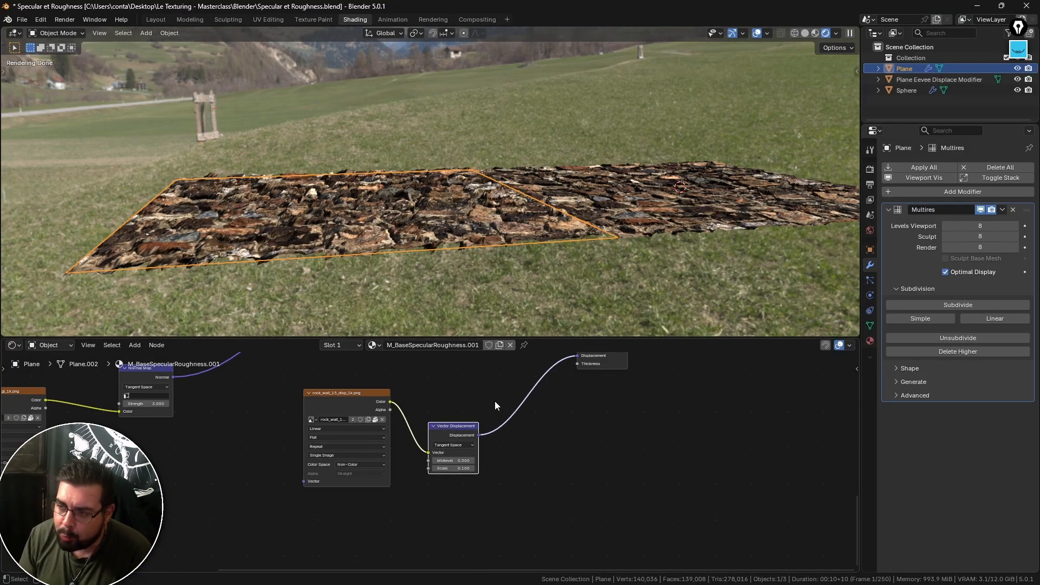
{"action": "mouse_move", "coordinate": [474, 282]}
{"action": "middle_mouse_down"}
{"action": "mouse_move", "coordinate": [437, 272]}
{"action": "mouse_move", "coordinate": [455, 283]}
{"action": "middle_mouse_up"}
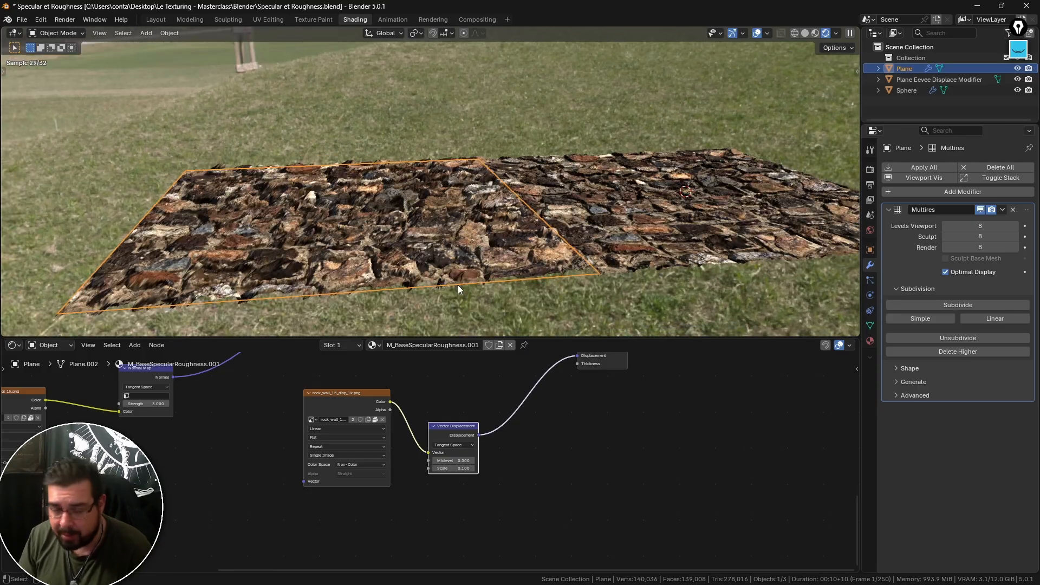
{"action": "middle_click_drag", "start_coordinate": [391, 223], "coordinate": [425, 224]}
{"action": "middle_click_drag", "start_coordinate": [463, 195], "coordinate": [412, 231]}
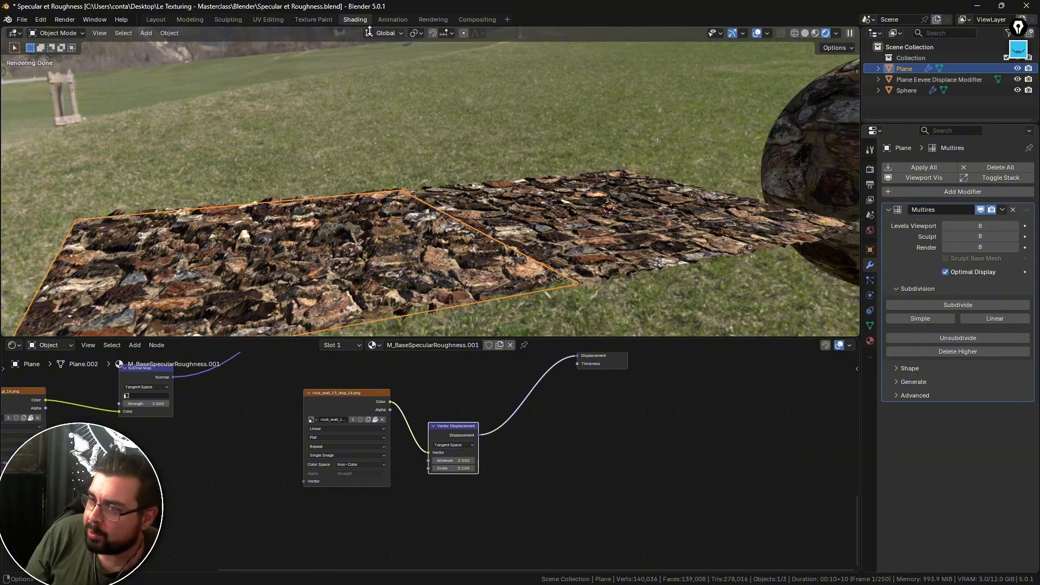
{"action": "middle_click_drag", "start_coordinate": [354, 219], "coordinate": [385, 206]}
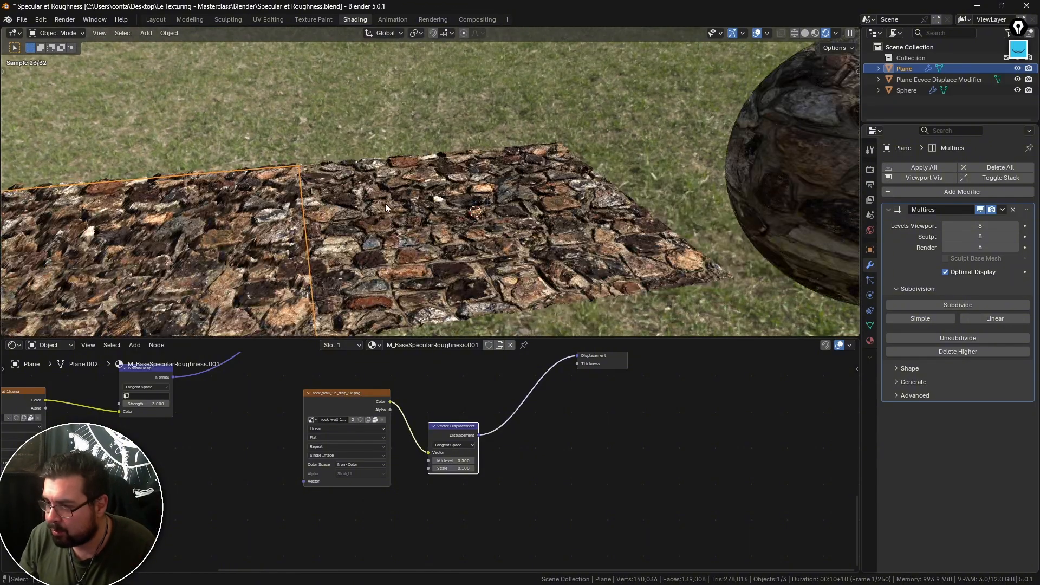
Step: Delete the Vector Displacement plane and switch the render engine to EEVEE to view the remaining displaced plane up close
{"action": "key", "text": "x"}
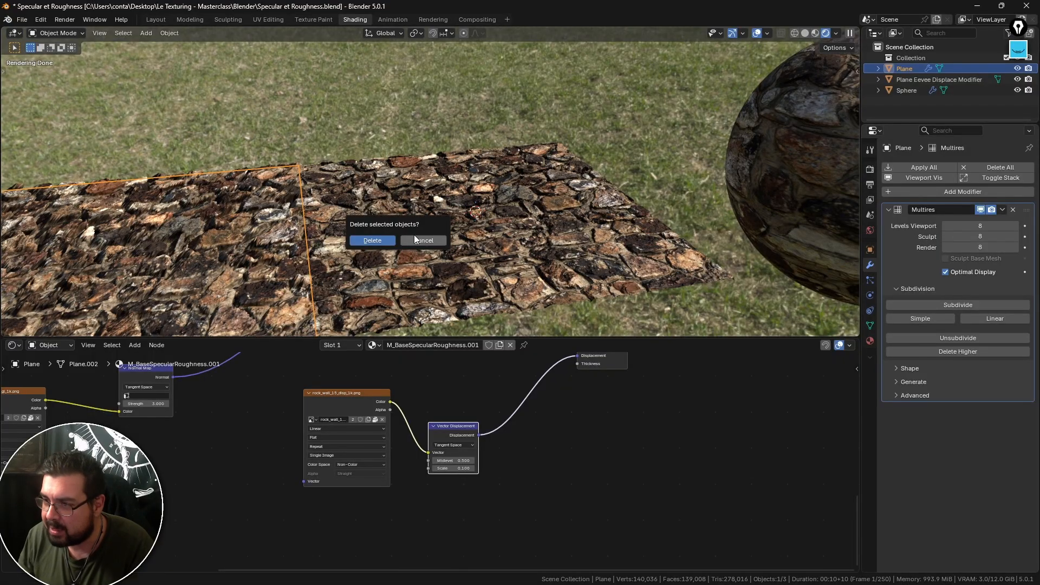
{"action": "left_click", "coordinate": [382, 239]}
{"action": "left_click", "coordinate": [870, 169]}
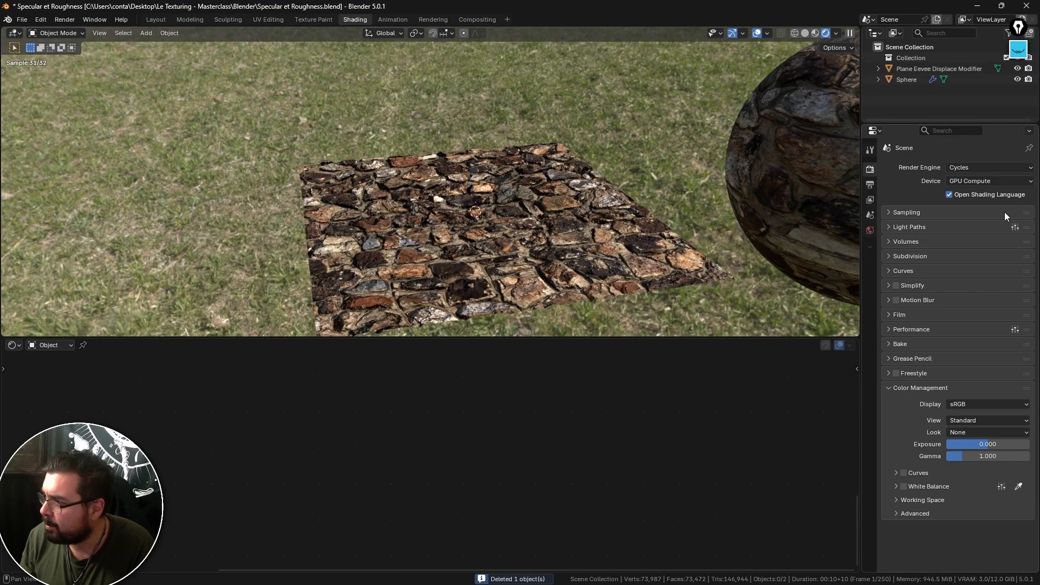
{"action": "left_click", "coordinate": [974, 168]}
{"action": "left_click", "coordinate": [963, 179]}
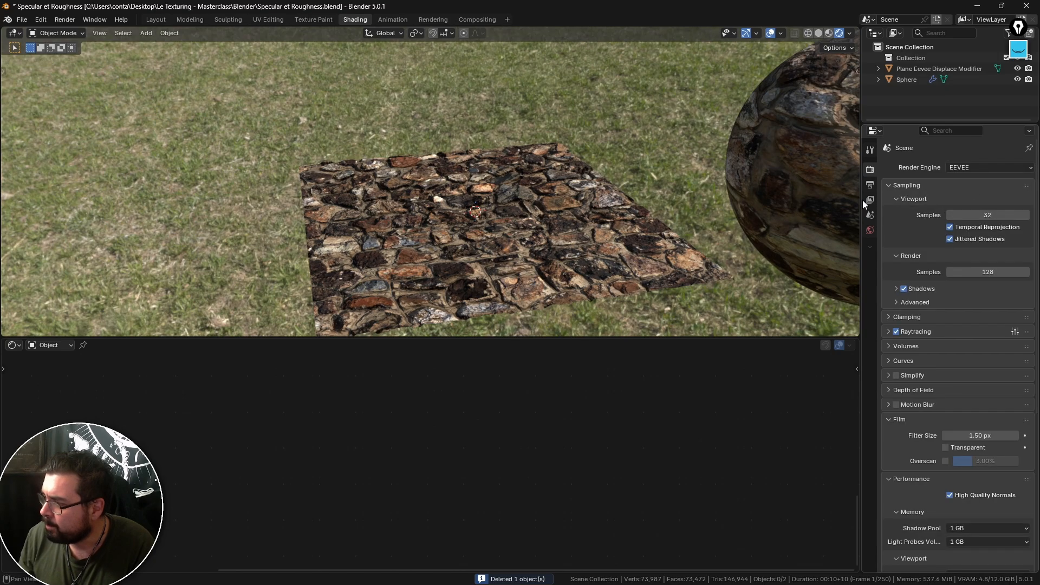
{"action": "scroll", "coordinate": [479, 127], "scroll_direction": "up", "scroll_amount": 8}
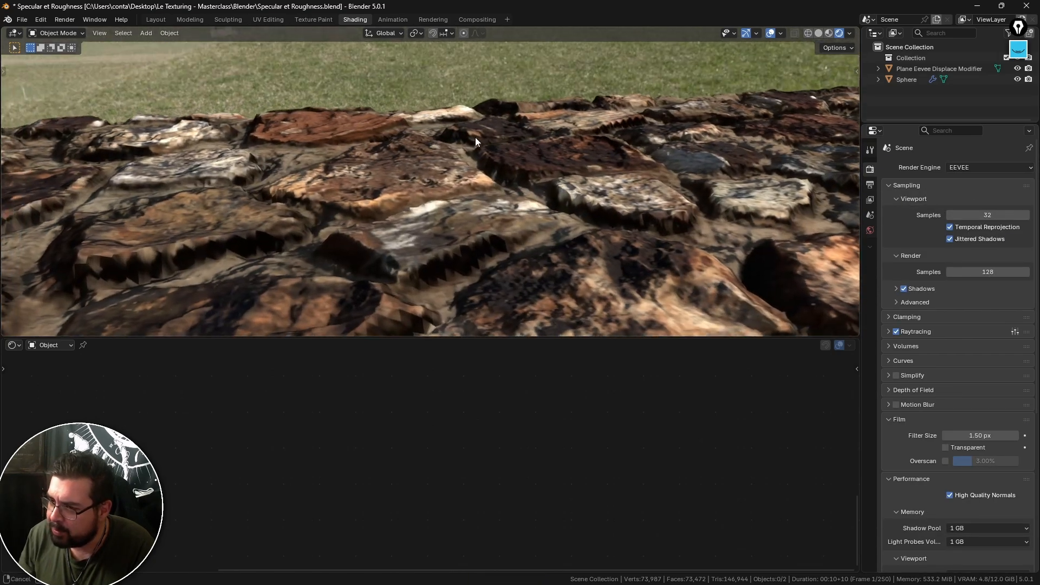
{"action": "middle_click_drag", "start_coordinate": [476, 137], "coordinate": [472, 134]}
{"action": "middle_click_drag", "start_coordinate": [470, 233], "coordinate": [470, 147], "text": "shift"}
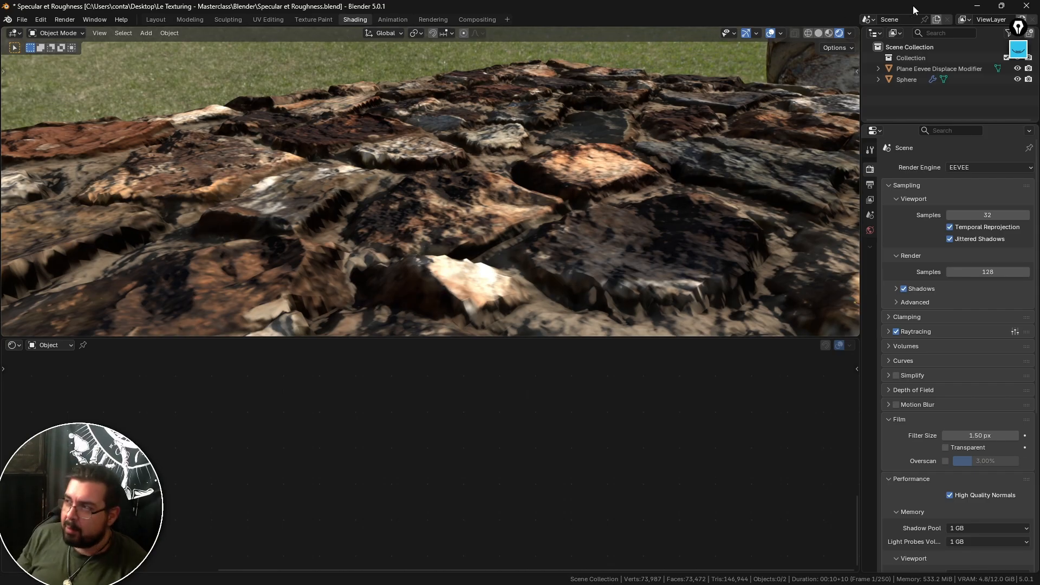
Step: Close Blender, saving the changes to Specular et Roughness.blend, and launch Krita
{"action": "left_click", "coordinate": [1025, 6]}
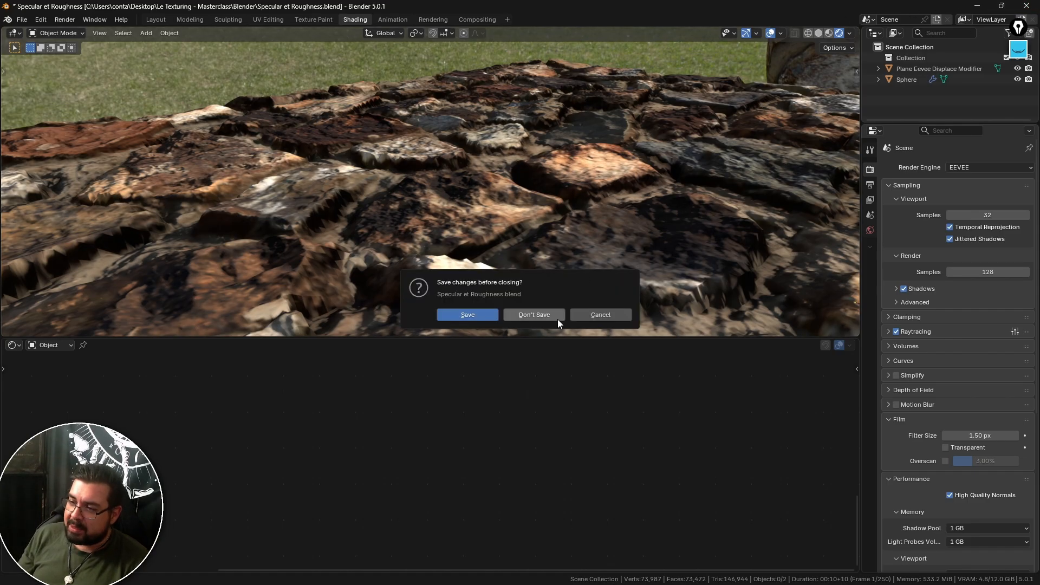
{"action": "left_click", "coordinate": [485, 317]}
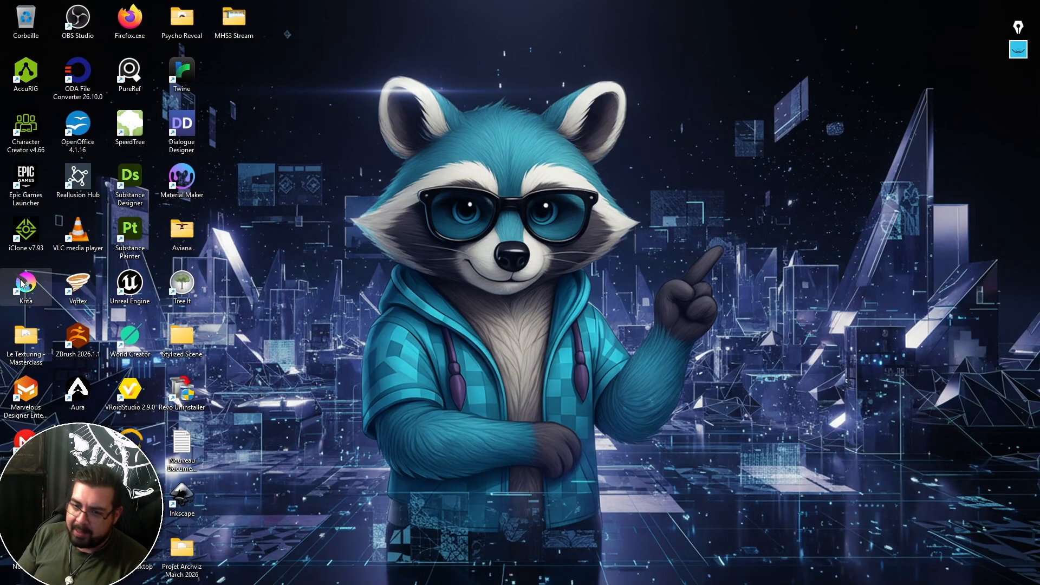
{"action": "double_click", "coordinate": [48, 290]}
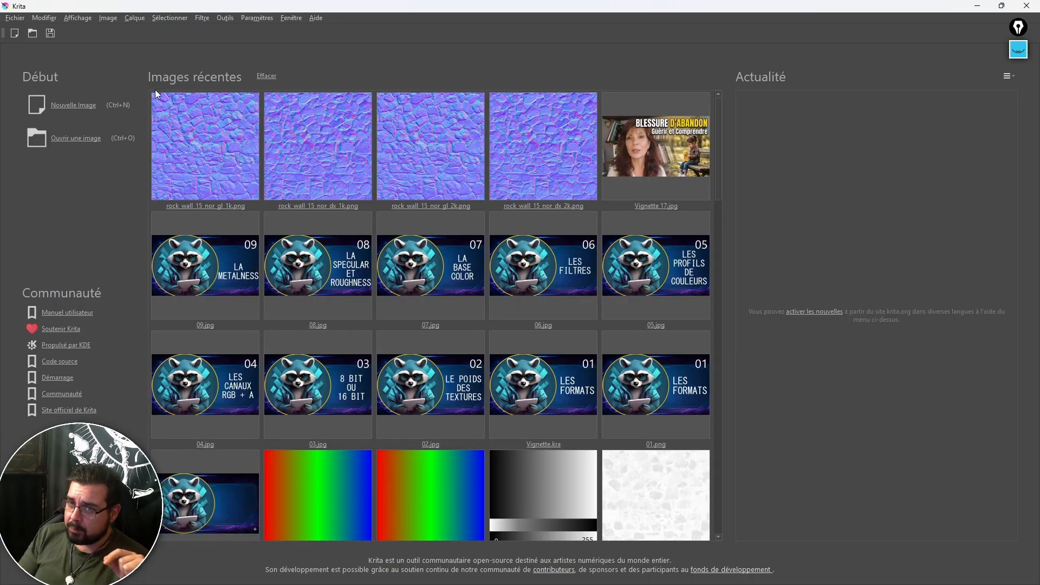
Step: Open rock_wall_15_disp_1k.png from the Mur Pierre 1K folder with the Gray-D50-elle-V2-g10.icc profile
{"action": "key", "text": "ctrl+o"}
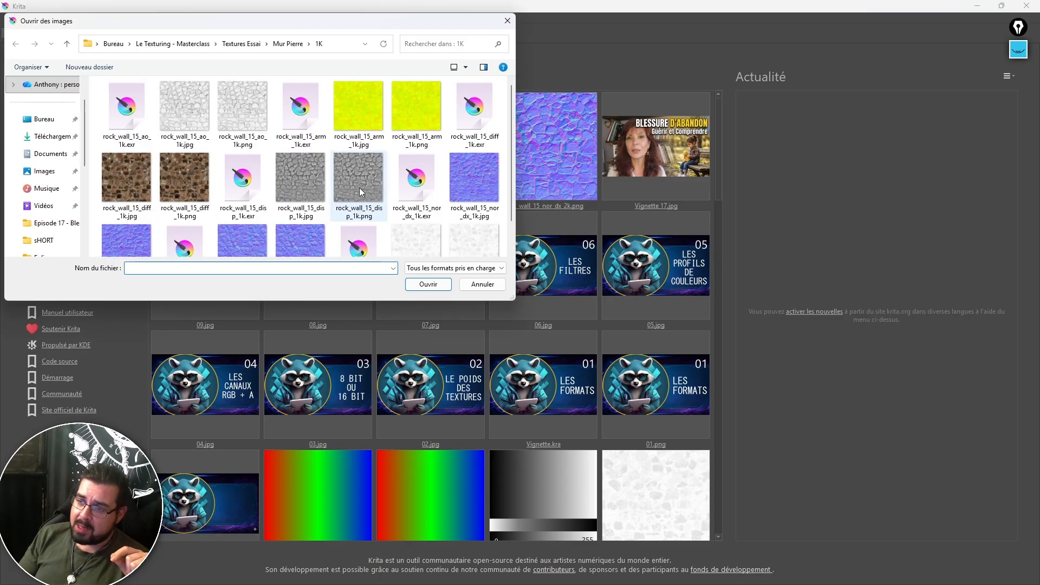
{"action": "double_click", "coordinate": [359, 188]}
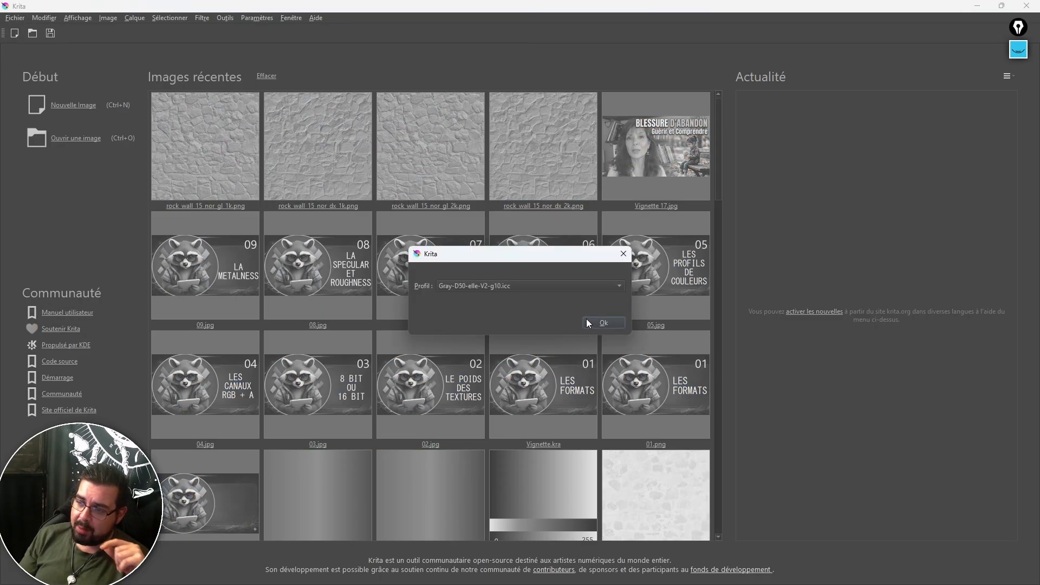
{"action": "left_click", "coordinate": [591, 323]}
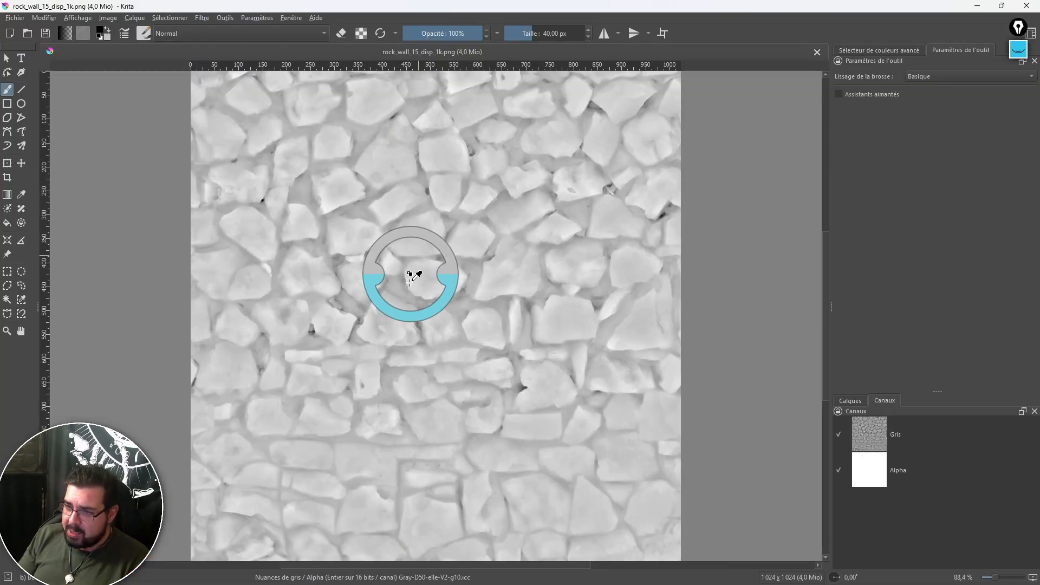
Step: Apply a Gaussian blur to the stone displacement map with horizontal and vertical radii of 10.32 px
{"action": "mouse_move", "coordinate": [390, 293]}
{"action": "middle_mouse_down", "text": "ctrl"}
{"action": "mouse_move", "coordinate": [390, 352]}
{"action": "mouse_move", "coordinate": [427, 231]}
{"action": "mouse_move", "coordinate": [403, 203]}
{"action": "middle_mouse_up", "text": "ctrl"}
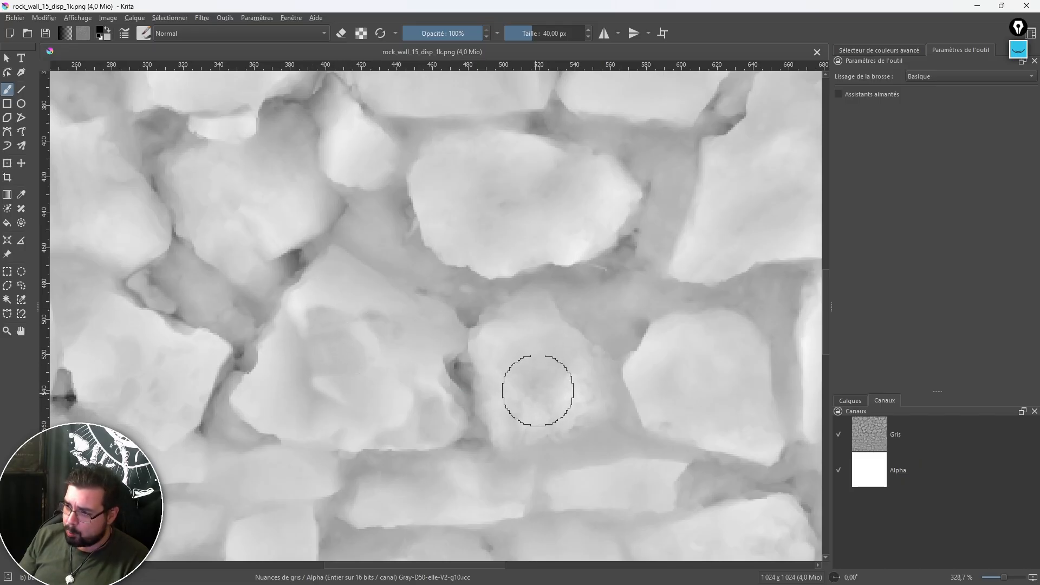
{"action": "mouse_move", "coordinate": [627, 239]}
{"action": "middle_mouse_down", "text": "ctrl"}
{"action": "mouse_move", "coordinate": [486, 320]}
{"action": "mouse_move", "coordinate": [471, 373]}
{"action": "middle_mouse_up", "text": "ctrl"}
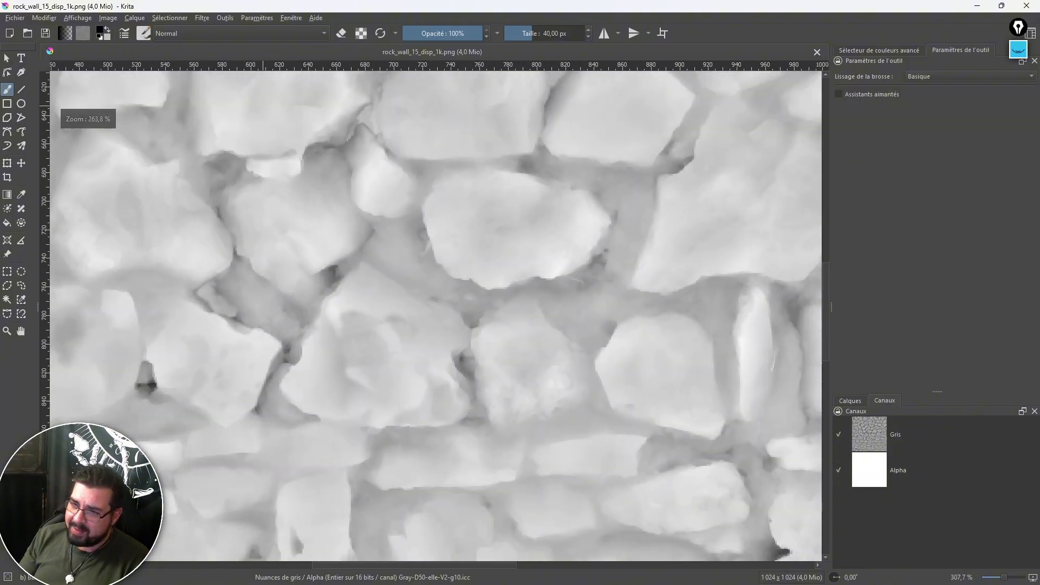
{"action": "mouse_move", "coordinate": [358, 277]}
{"action": "middle_mouse_down", "text": "ctrl"}
{"action": "mouse_move", "coordinate": [358, 259]}
{"action": "mouse_move", "coordinate": [358, 306]}
{"action": "middle_mouse_up", "text": "ctrl"}
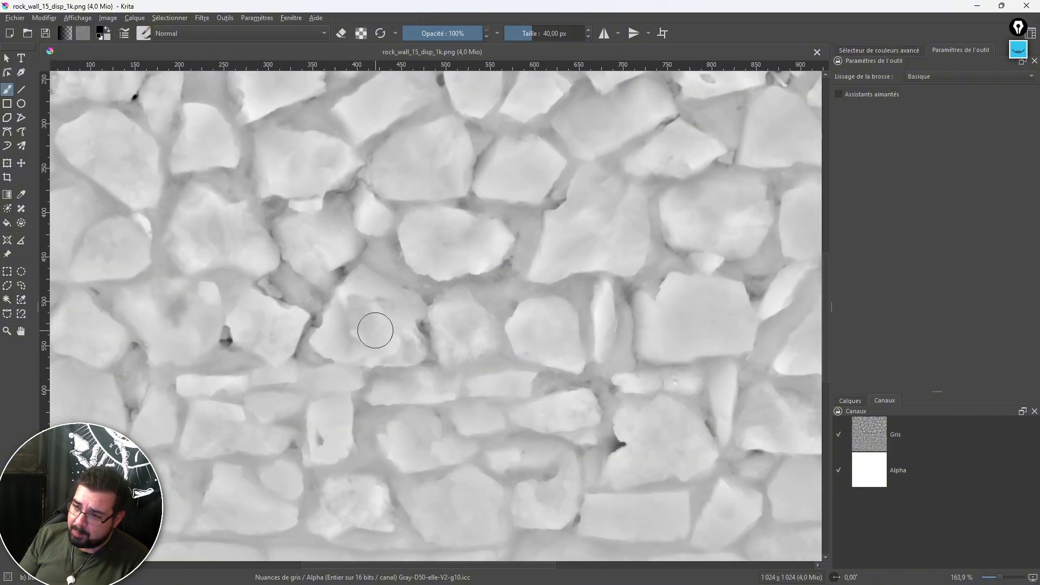
{"action": "left_click", "coordinate": [201, 20]}
{"action": "mouse_move", "coordinate": [229, 80]}
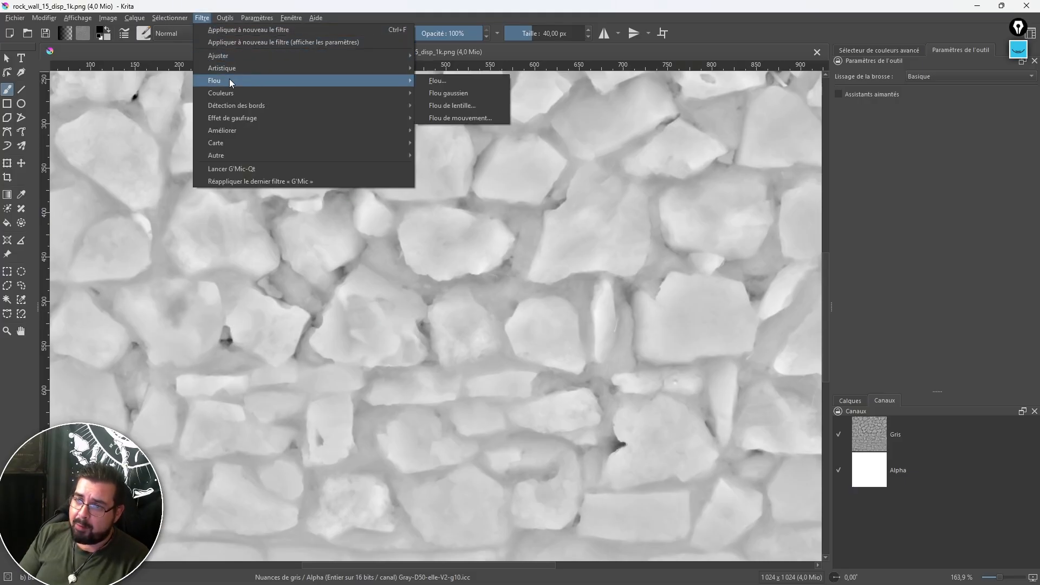
{"action": "left_click", "coordinate": [442, 93]}
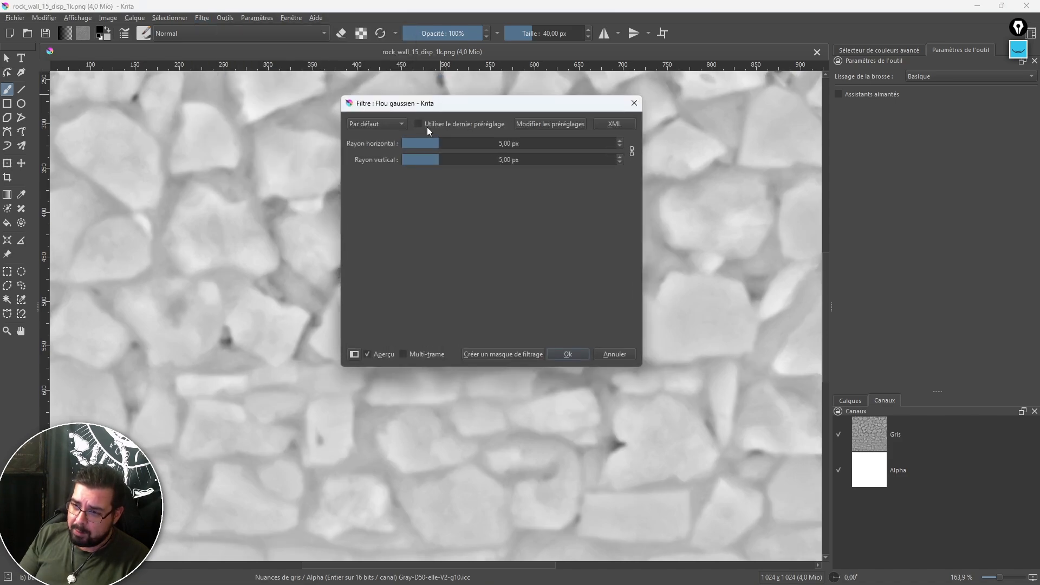
{"action": "scroll", "coordinate": [301, 341], "scroll_direction": "up", "scroll_amount": 4}
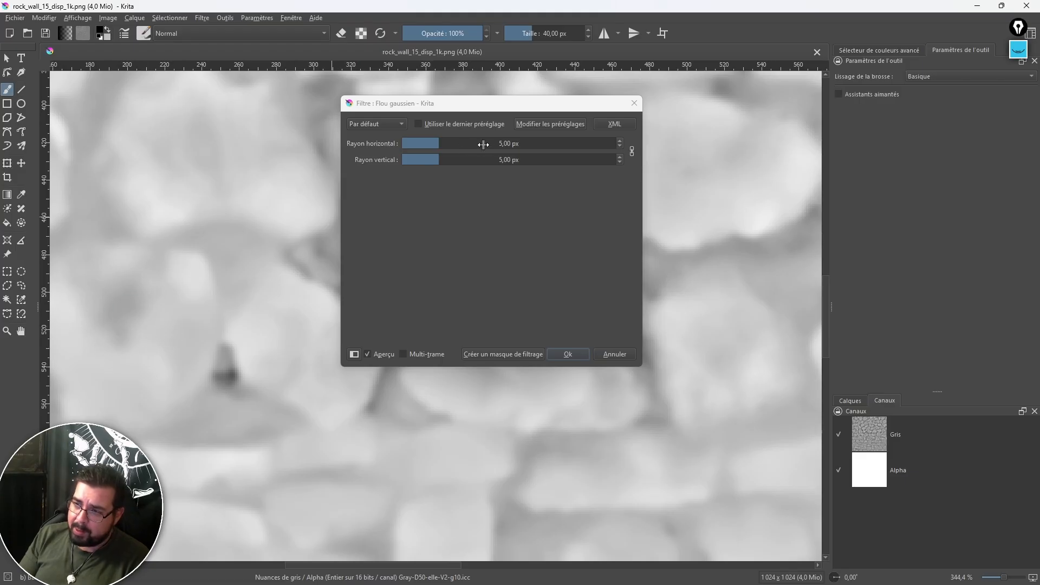
{"action": "left_click_drag", "start_coordinate": [499, 143], "coordinate": [428, 144]}
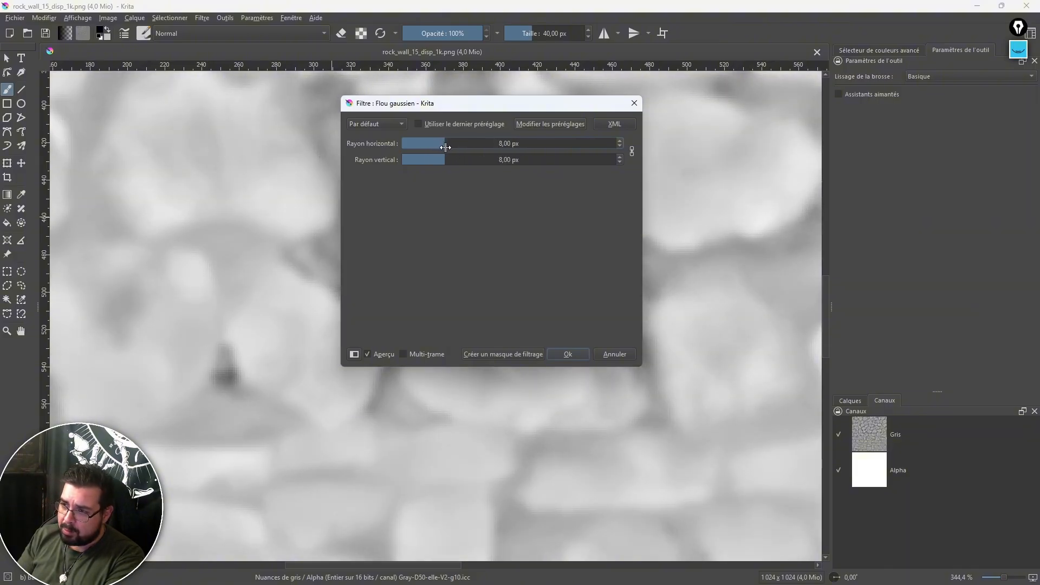
{"action": "left_click_drag", "start_coordinate": [447, 147], "coordinate": [449, 147]}
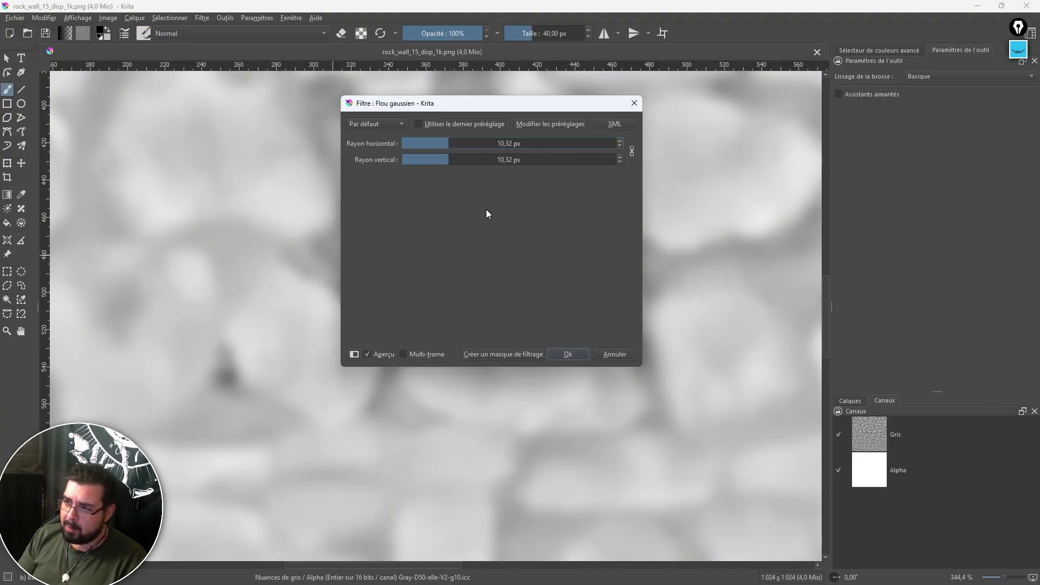
{"action": "left_click", "coordinate": [566, 355]}
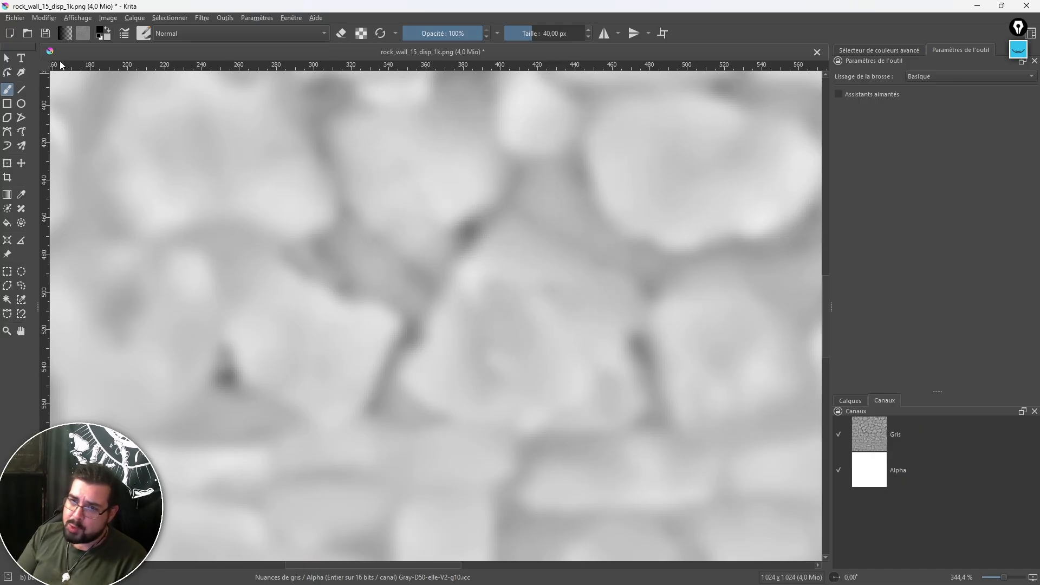
Step: Save the blurred map as rock_wall_15_dispblur_1k.png in the Mur Pierre 1K folder, keeping the offered PNG export options
{"action": "left_click", "coordinate": [19, 18]}
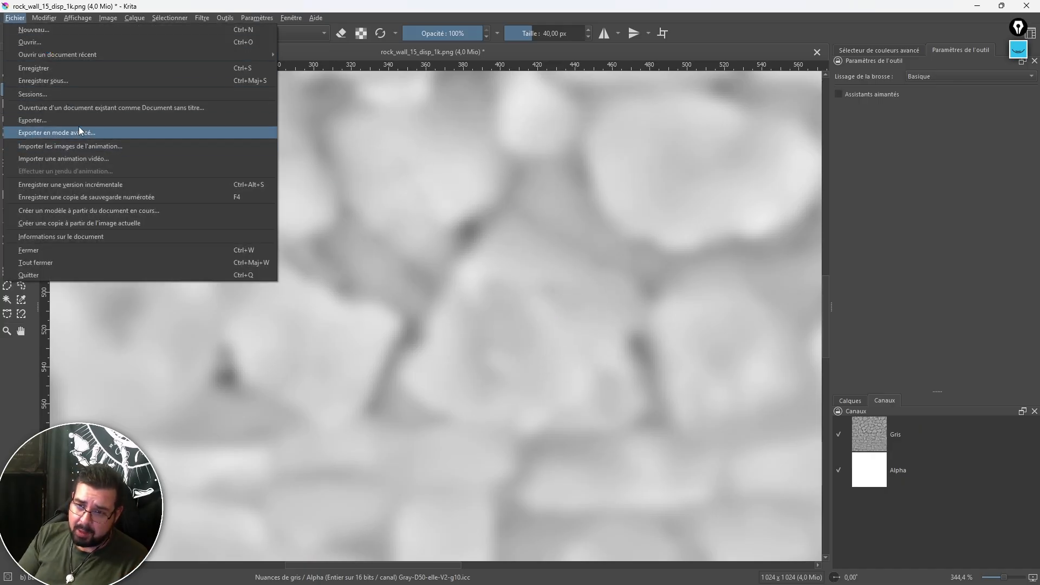
{"action": "left_click", "coordinate": [71, 83]}
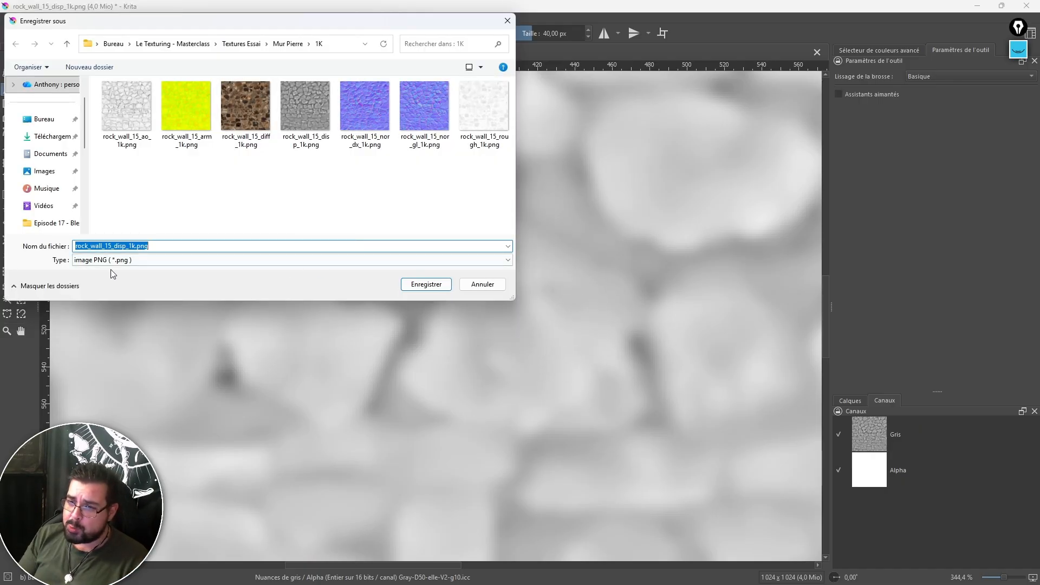
{"action": "left_click", "coordinate": [127, 246]}
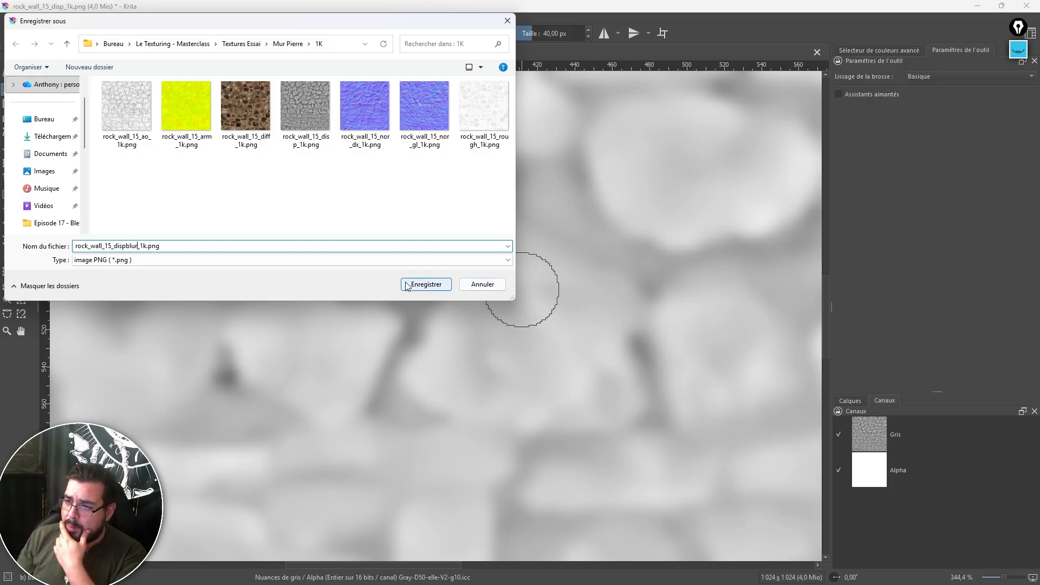
{"action": "left_click", "coordinate": [426, 285]}
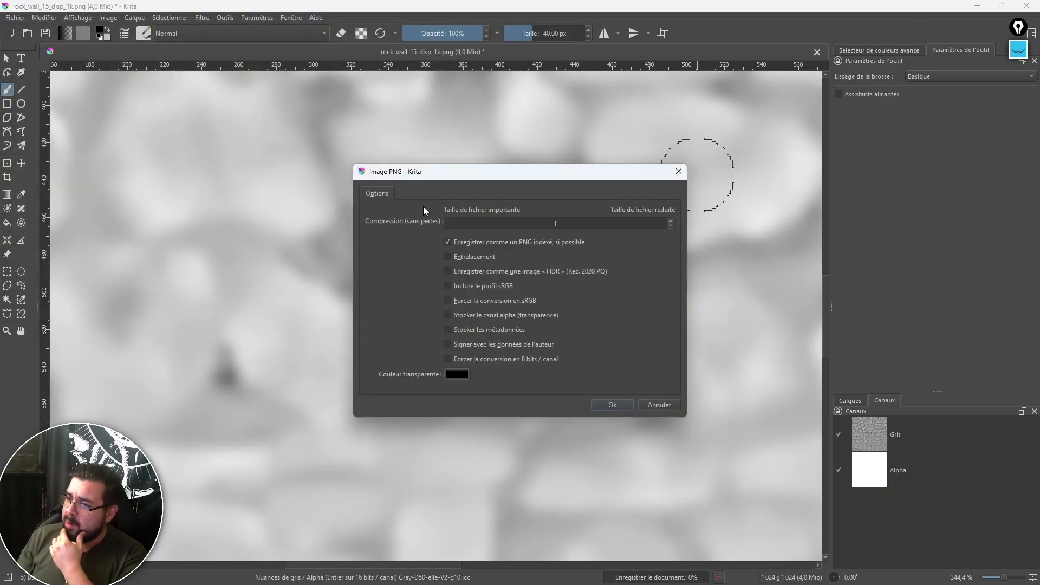
{"action": "left_click", "coordinate": [612, 405]}
Step: Switch to Blender and delete the Plane Eevee Displace Modifier object
{"action": "left_click", "coordinate": [977, 6]}
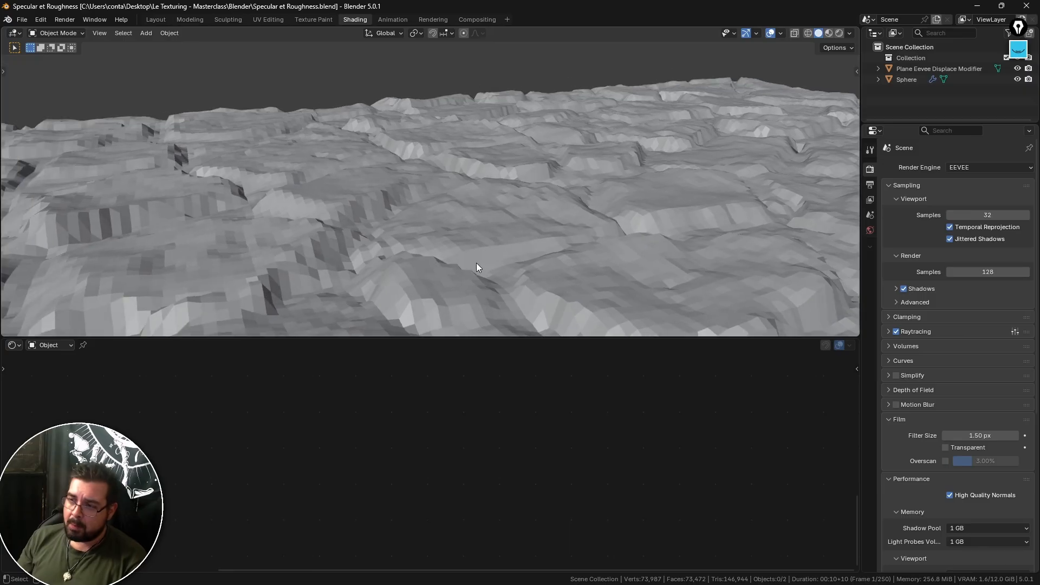
{"action": "middle_click_drag", "start_coordinate": [476, 264], "coordinate": [434, 313]}
{"action": "left_click", "coordinate": [477, 242]}
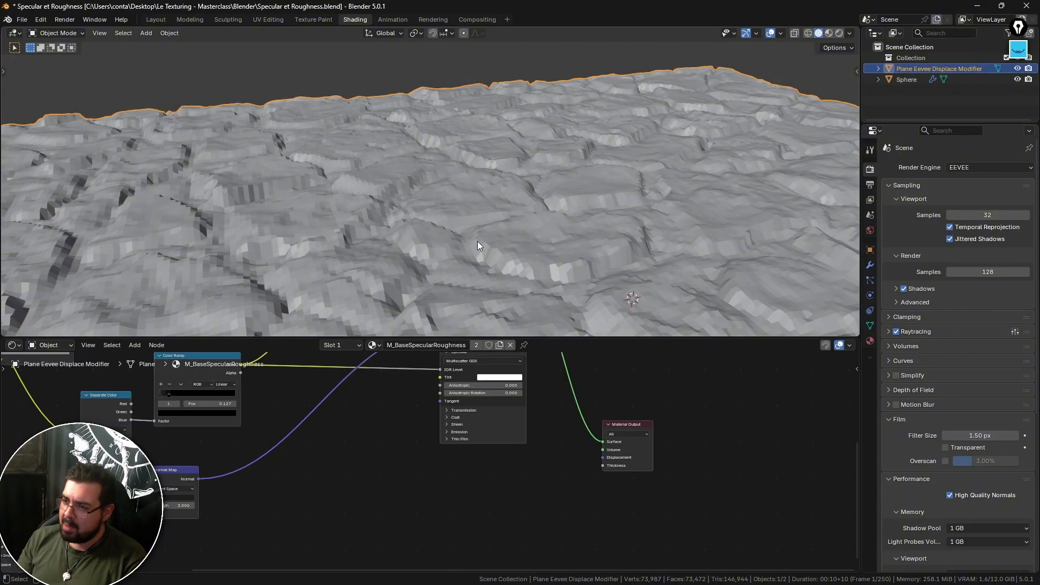
{"action": "left_click", "coordinate": [869, 265]}
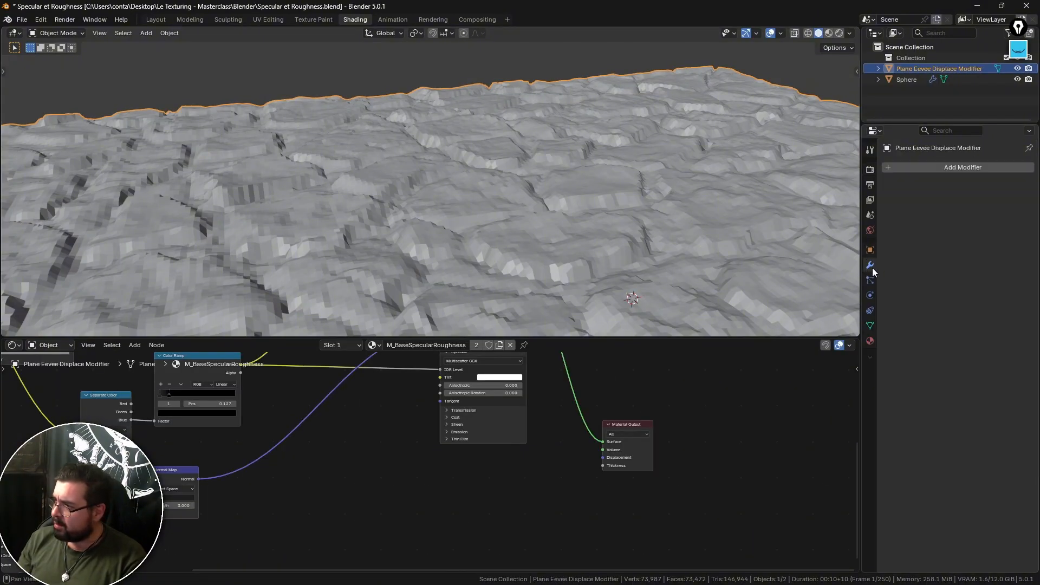
{"action": "middle_click_drag", "start_coordinate": [692, 310], "coordinate": [552, 155]}
{"action": "scroll", "coordinate": [470, 310], "scroll_direction": "down", "scroll_amount": 5}
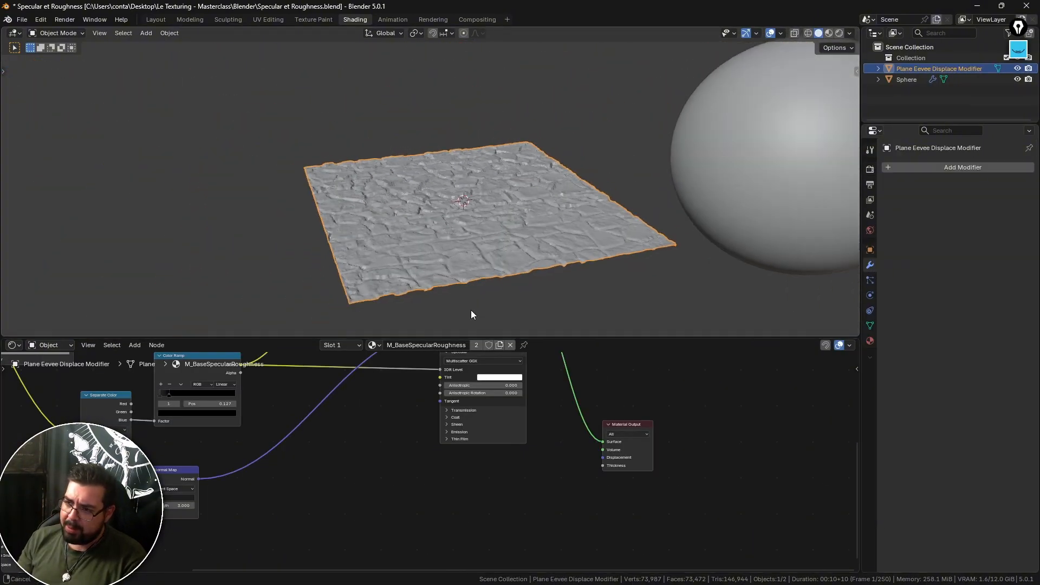
{"action": "key", "text": "x"}
{"action": "left_click", "coordinate": [516, 187]}
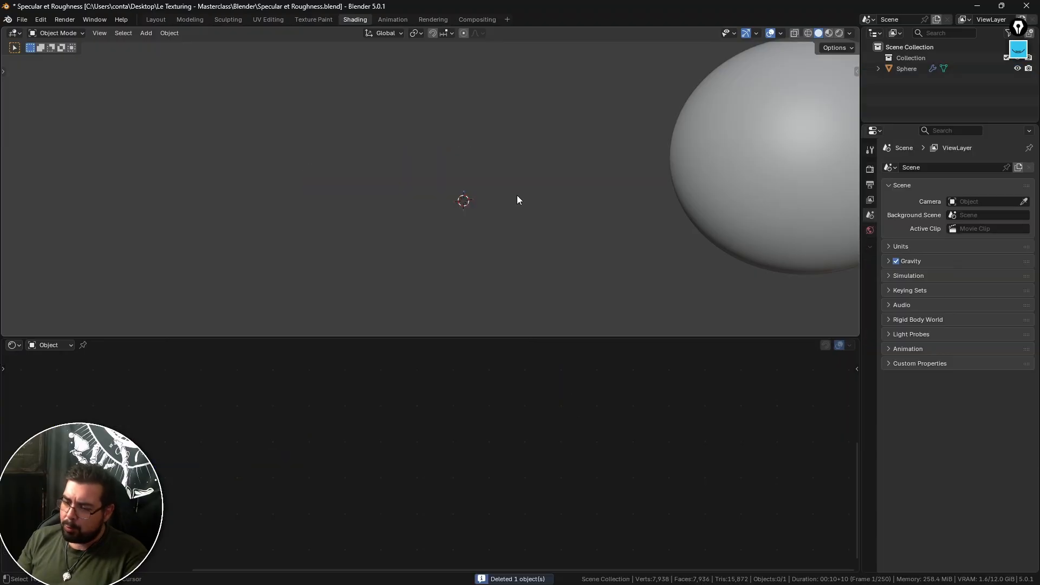
Step: Add a new plane and give it a Multiresolution modifier subdivided with Linear up to level 8
{"action": "key", "text": "shift+a"}
{"action": "left_click", "coordinate": [559, 209]}
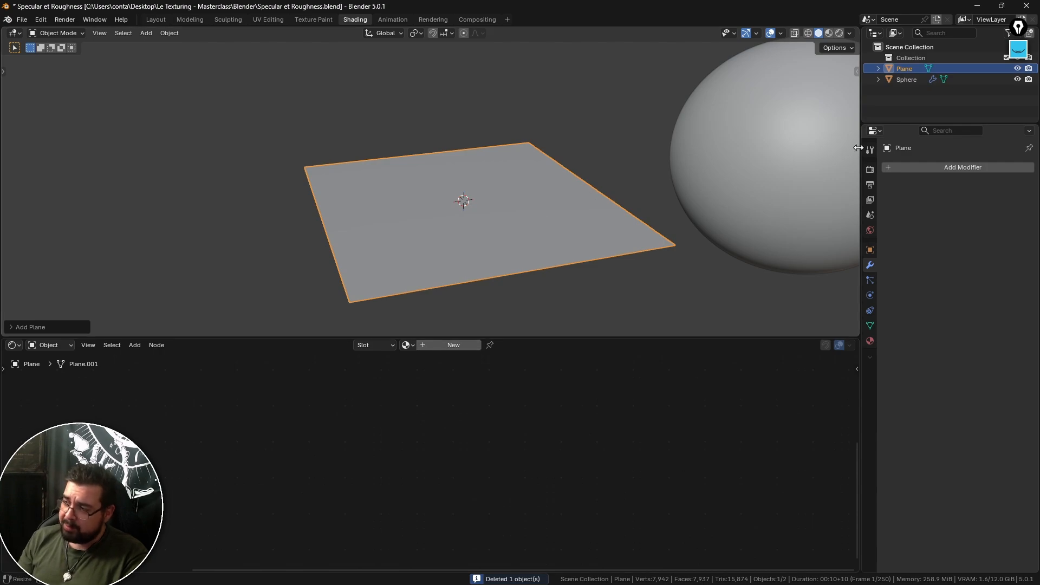
{"action": "left_click", "coordinate": [923, 169]}
{"action": "mouse_move", "coordinate": [877, 195]}
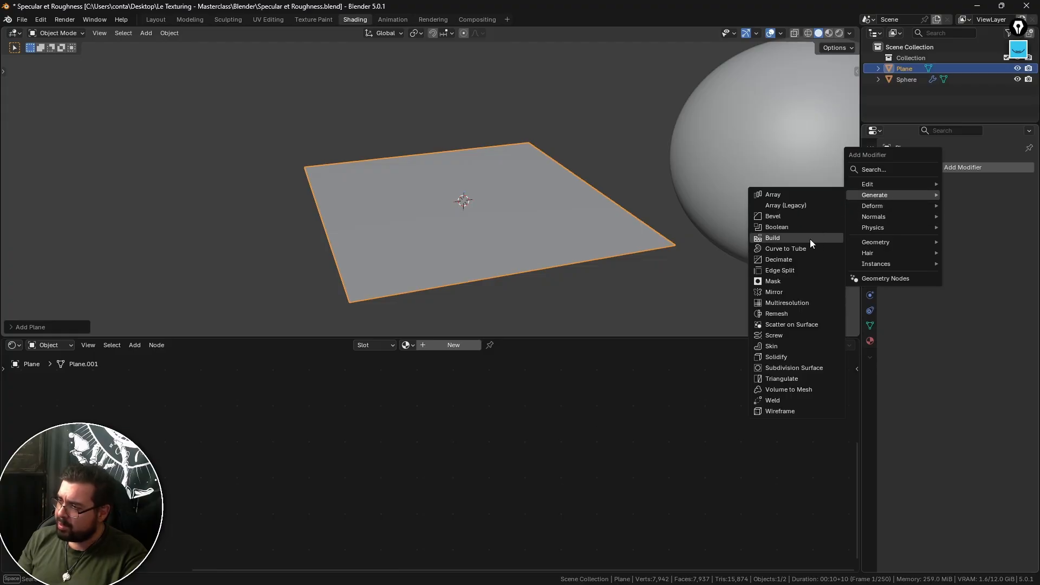
{"action": "left_click", "coordinate": [786, 302]}
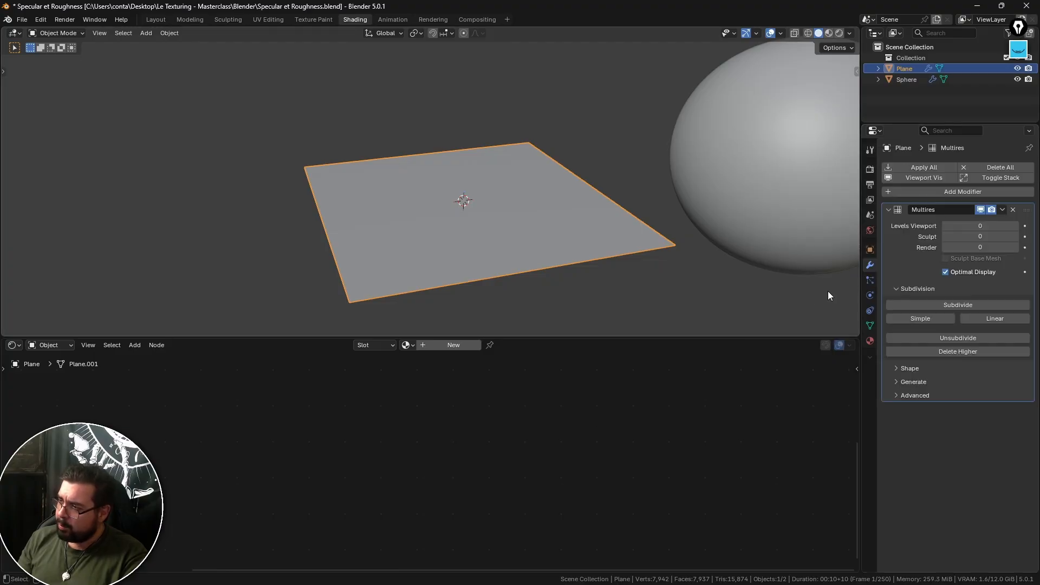
{"action": "left_click", "coordinate": [996, 319]}
{"action": "left_click", "coordinate": [997, 320]}
{"action": "left_click", "coordinate": [997, 320]}
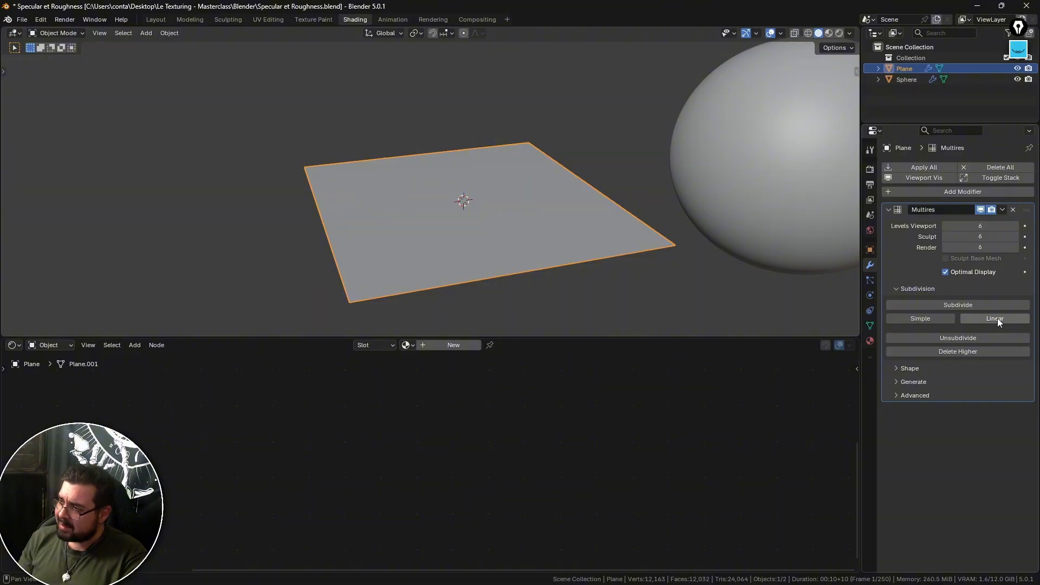
{"action": "left_click", "coordinate": [996, 319]}
{"action": "left_click", "coordinate": [998, 319]}
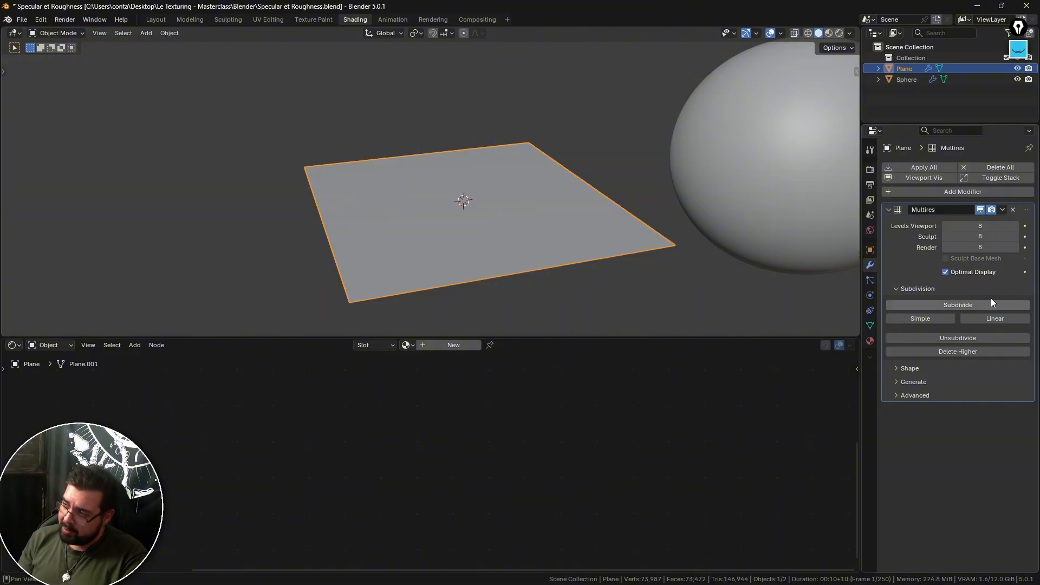
Step: Add a Displace modifier to the plane with a new texture and set its coordinates to UV
{"action": "left_click", "coordinate": [923, 189]}
{"action": "mouse_move", "coordinate": [891, 188]}
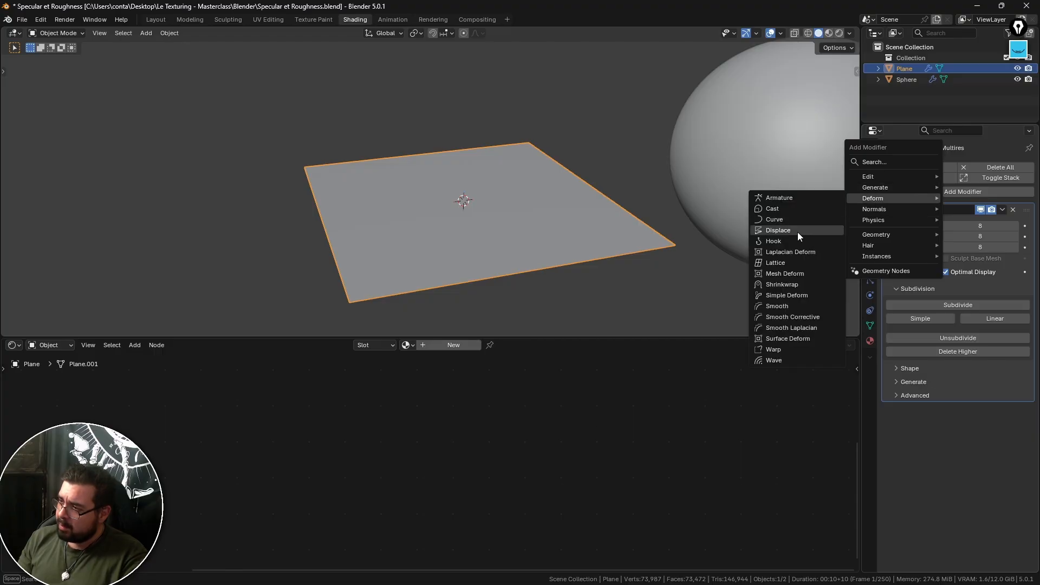
{"action": "left_click", "coordinate": [797, 231]}
{"action": "left_click", "coordinate": [893, 426]}
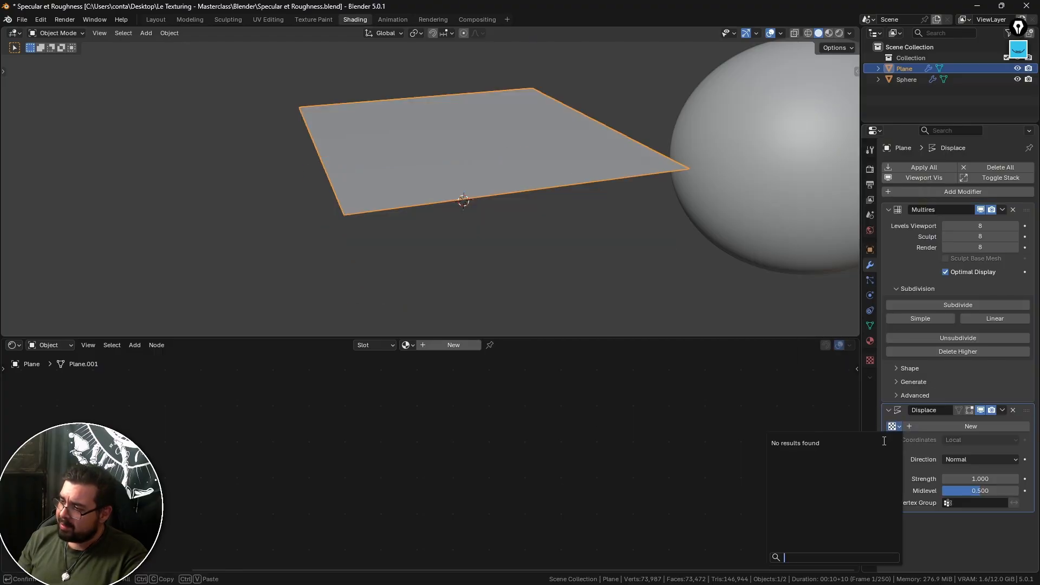
{"action": "left_click", "coordinate": [936, 425]}
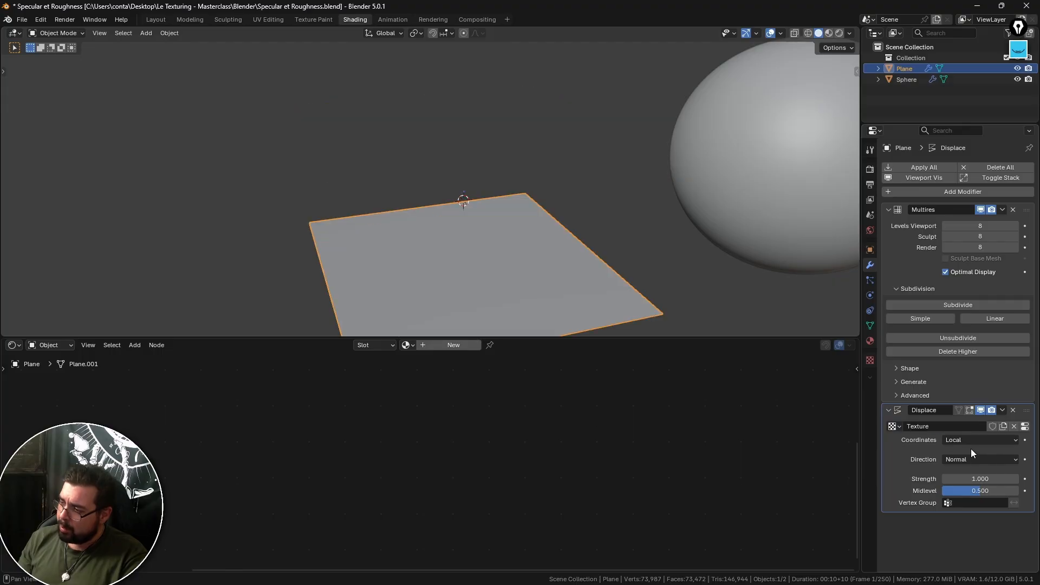
{"action": "left_click", "coordinate": [971, 444]}
{"action": "left_click", "coordinate": [961, 489]}
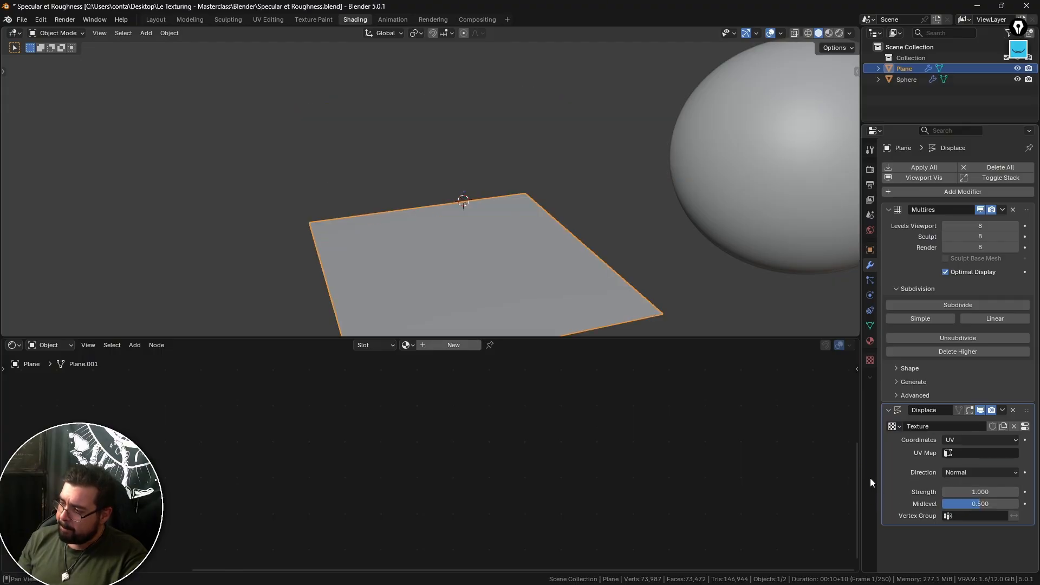
Step: Load rock_wall_15_disp_1k.png from the 1K folder as the image of the displacement texture
{"action": "left_click", "coordinate": [874, 361]}
{"action": "left_click", "coordinate": [986, 357]}
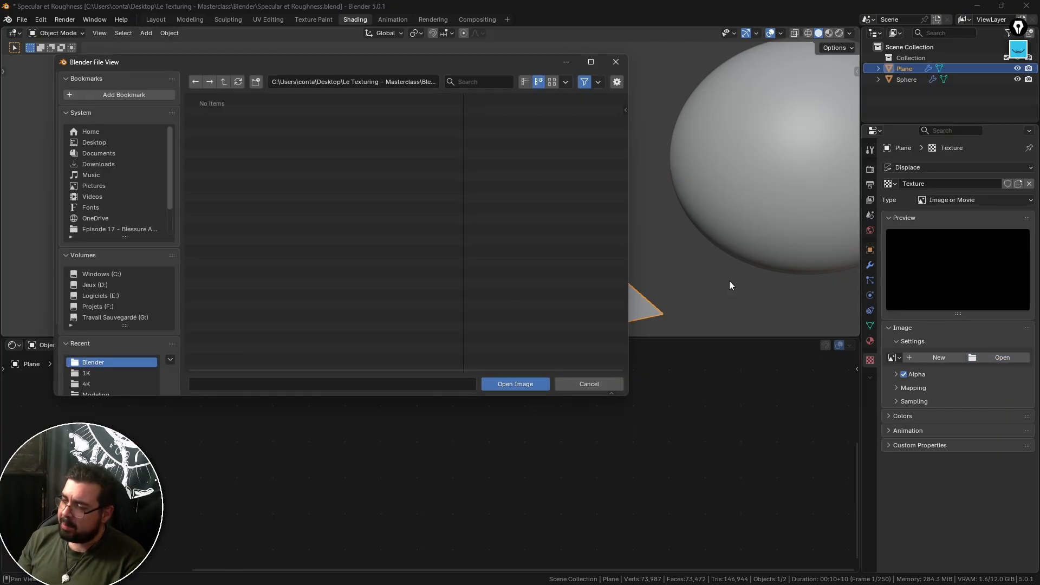
{"action": "left_click", "coordinate": [109, 374]}
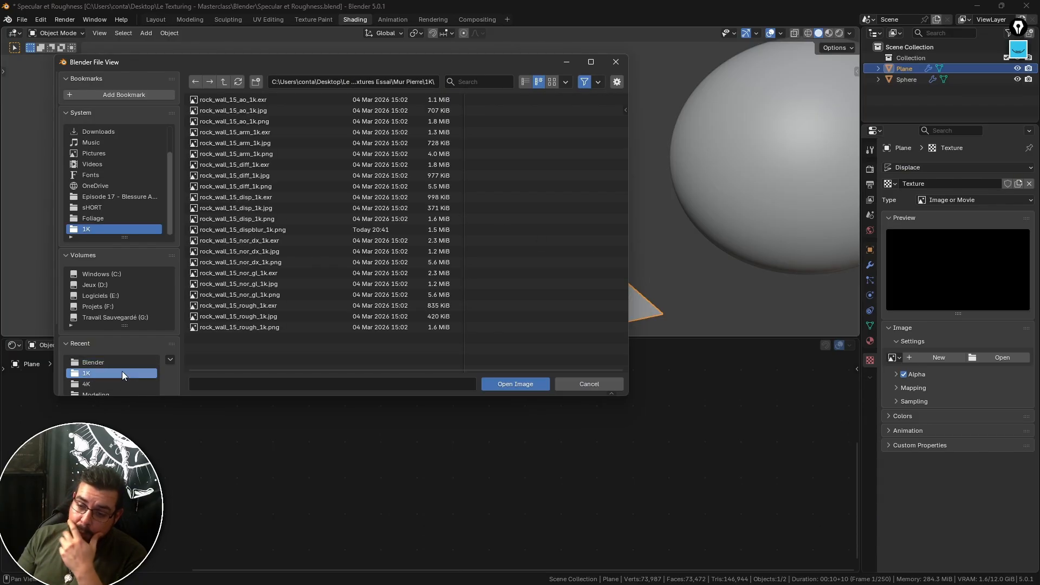
{"action": "double_click", "coordinate": [254, 218]}
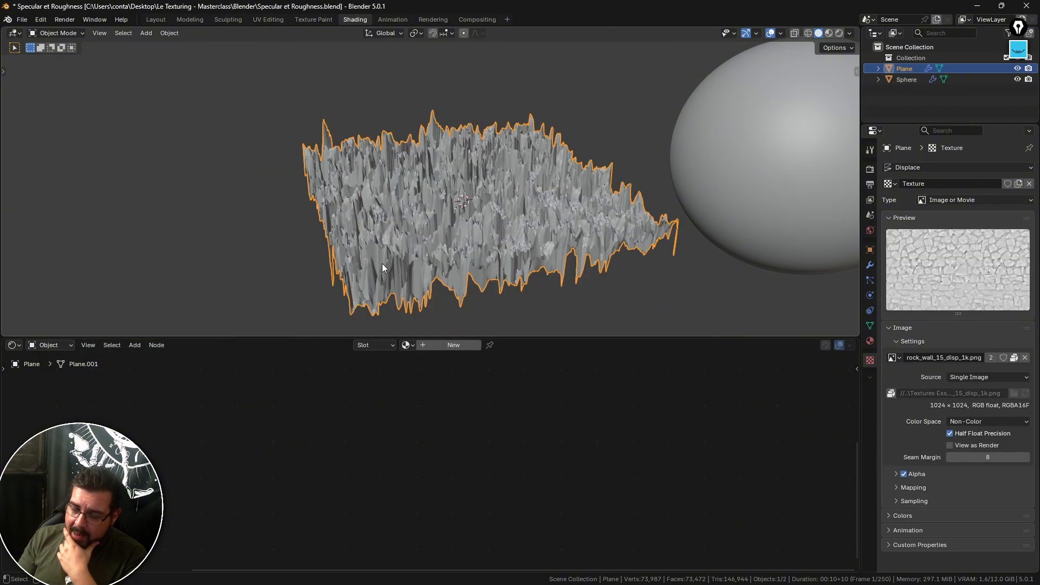
Step: Set the Displace modifier's strength to 0.1
{"action": "left_click", "coordinate": [870, 267]}
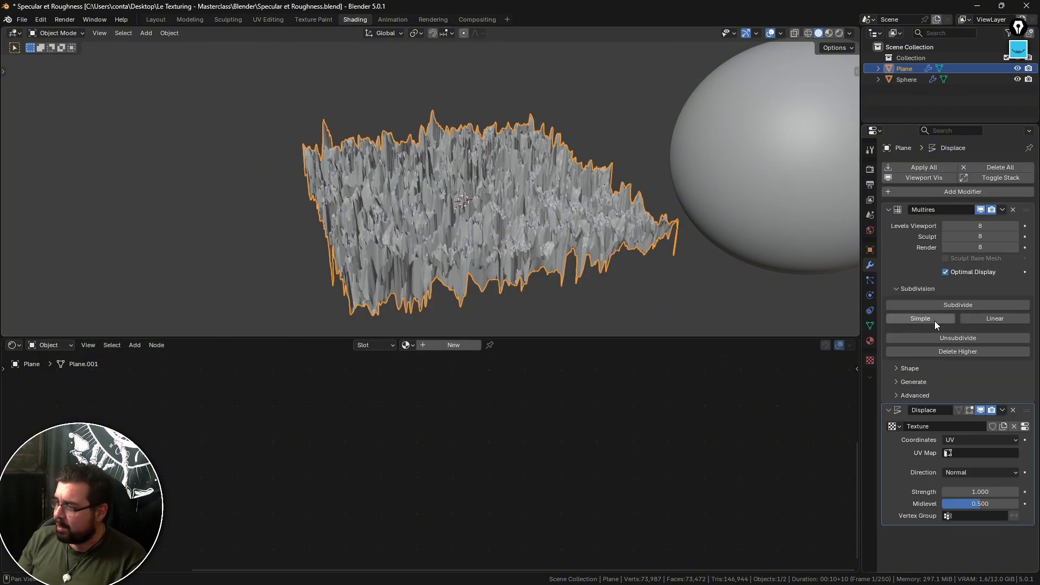
{"action": "left_click", "coordinate": [978, 491]}
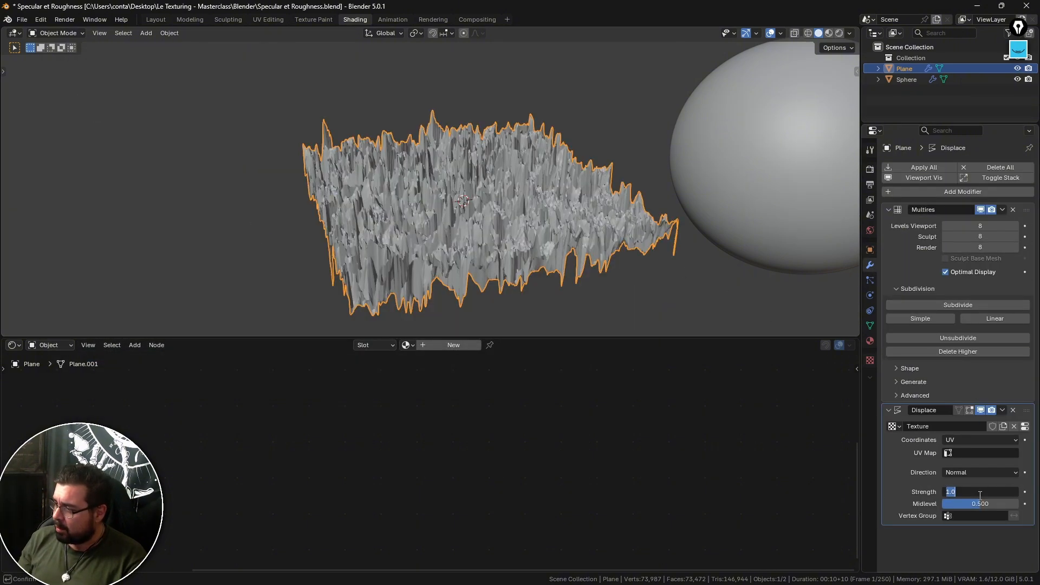
{"action": "type", "text": "0.1"}
{"action": "key", "text": "Return"}
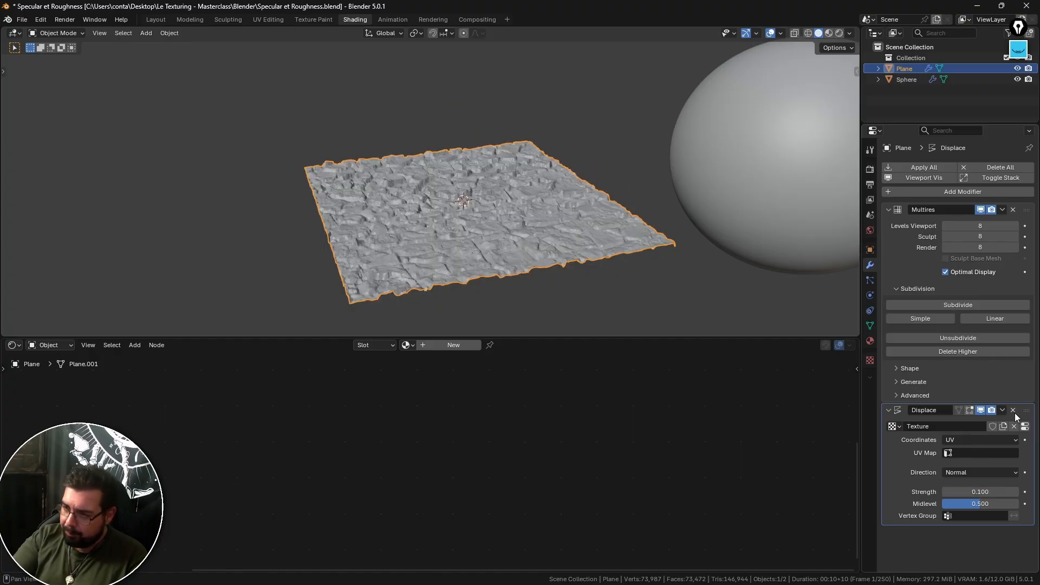
Step: Inspect the displaced relief up close and subdivide the plane's Multiresolution modifier with Linear to level 10
{"action": "middle_click_drag", "start_coordinate": [425, 212], "coordinate": [488, 130]}
{"action": "scroll", "coordinate": [428, 194], "scroll_direction": "up", "scroll_amount": 6}
{"action": "middle_click_drag", "start_coordinate": [457, 170], "coordinate": [521, 218]}
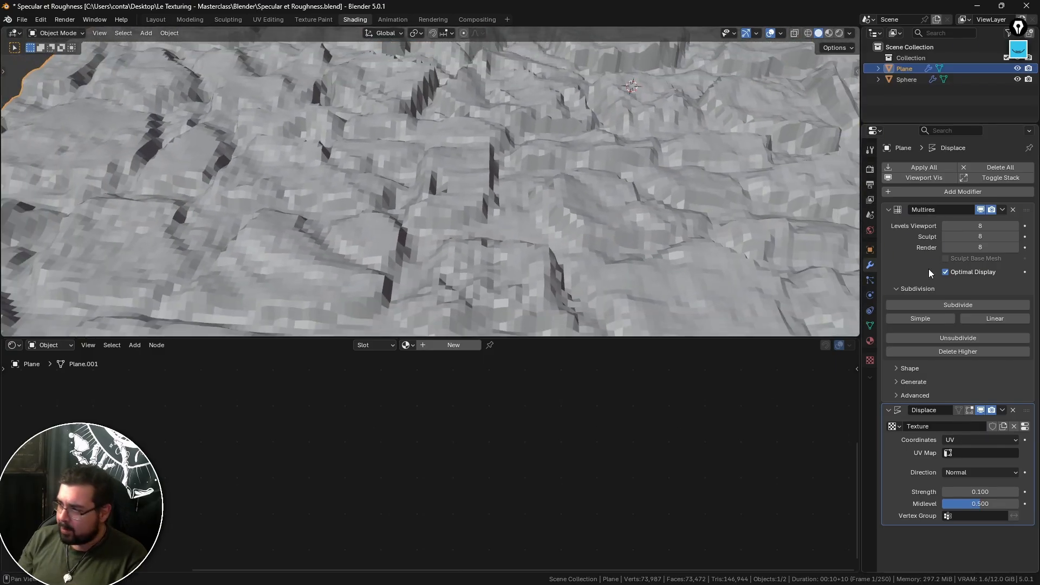
{"action": "left_click", "coordinate": [979, 316]}
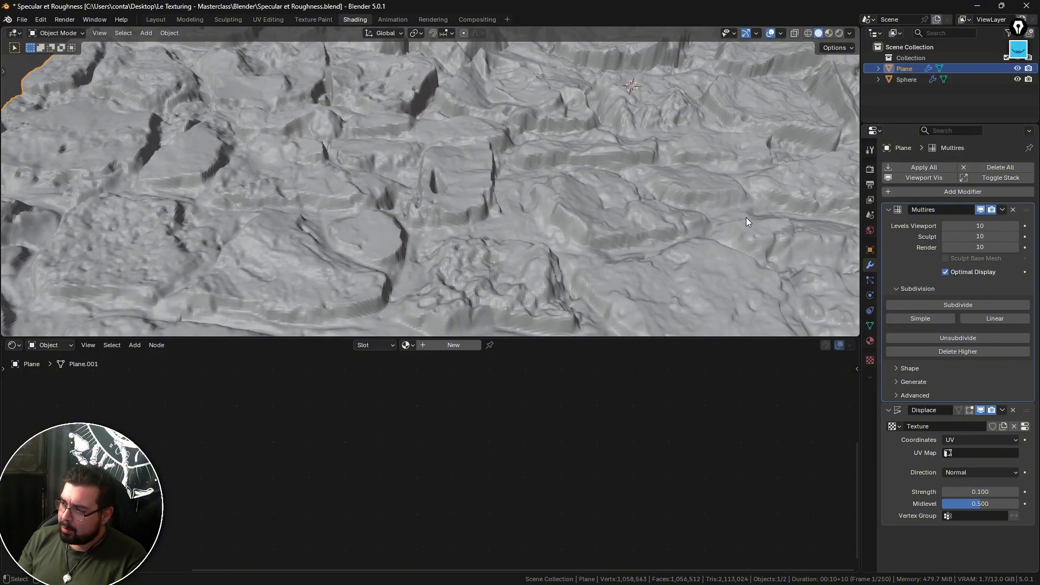
Step: Duplicate the displaced plane and place the copy beside the original, about -2.008 m along the global X axis
{"action": "middle_click_drag", "start_coordinate": [431, 220], "coordinate": [537, 183]}
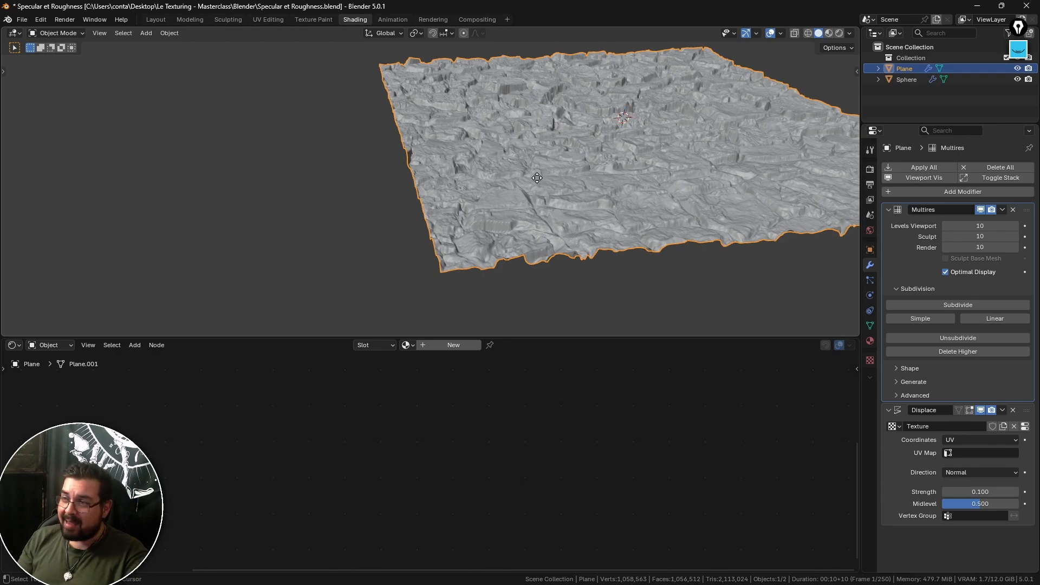
{"action": "key", "text": "shift+d"}
{"action": "key", "text": "x"}
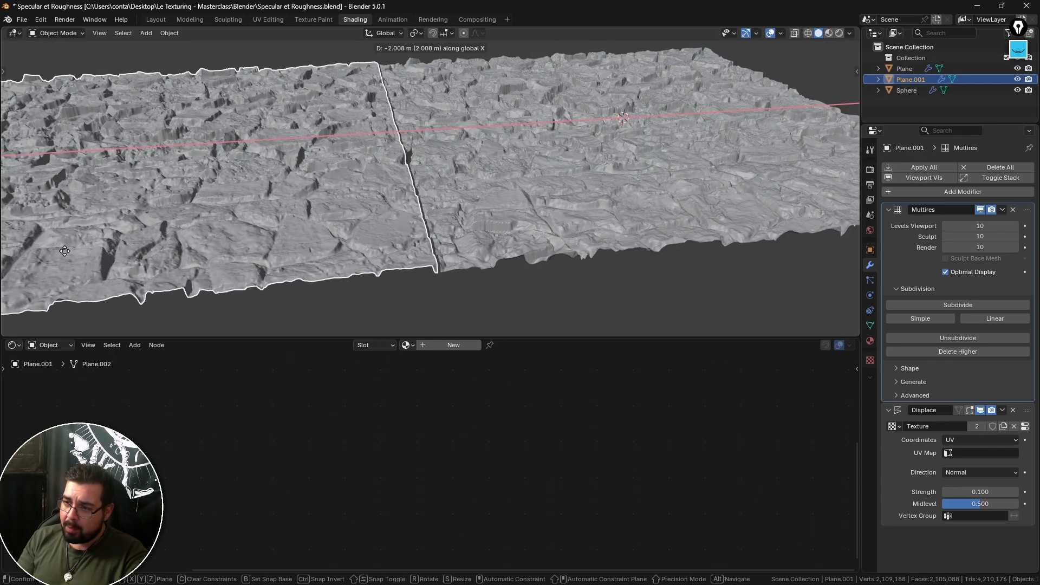
{"action": "left_click", "coordinate": [64, 252]}
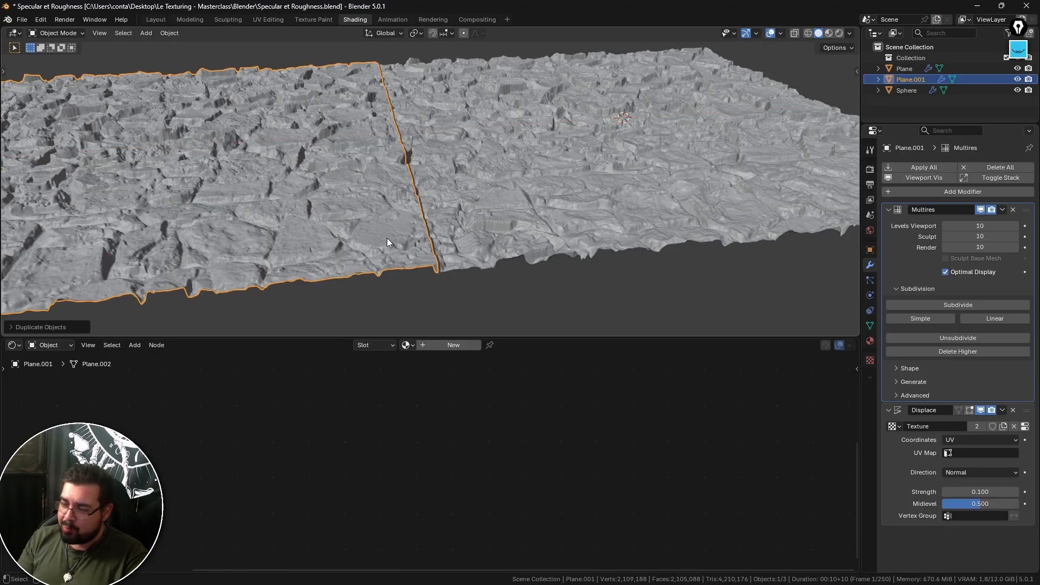
Step: Make the displacement texture of the duplicated plane's Displace modifier an independent copy
{"action": "left_click", "coordinate": [870, 359]}
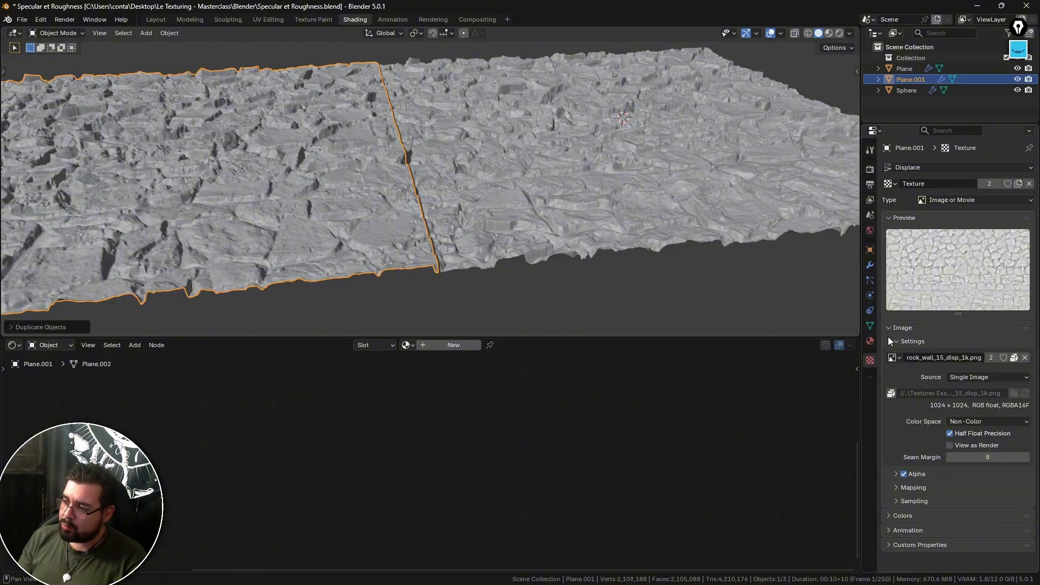
{"action": "left_click", "coordinate": [870, 265]}
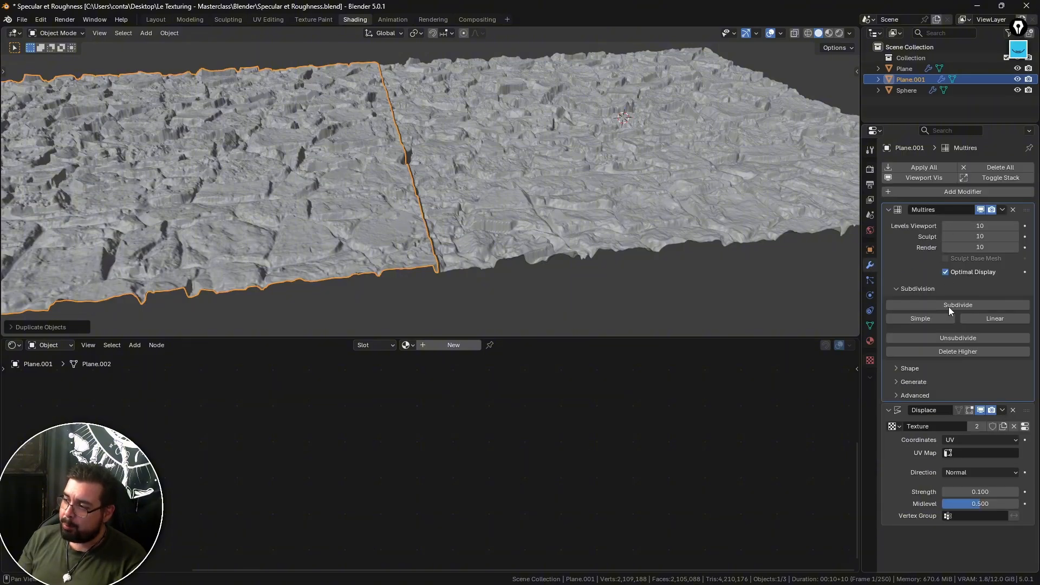
{"action": "left_click", "coordinate": [1003, 426]}
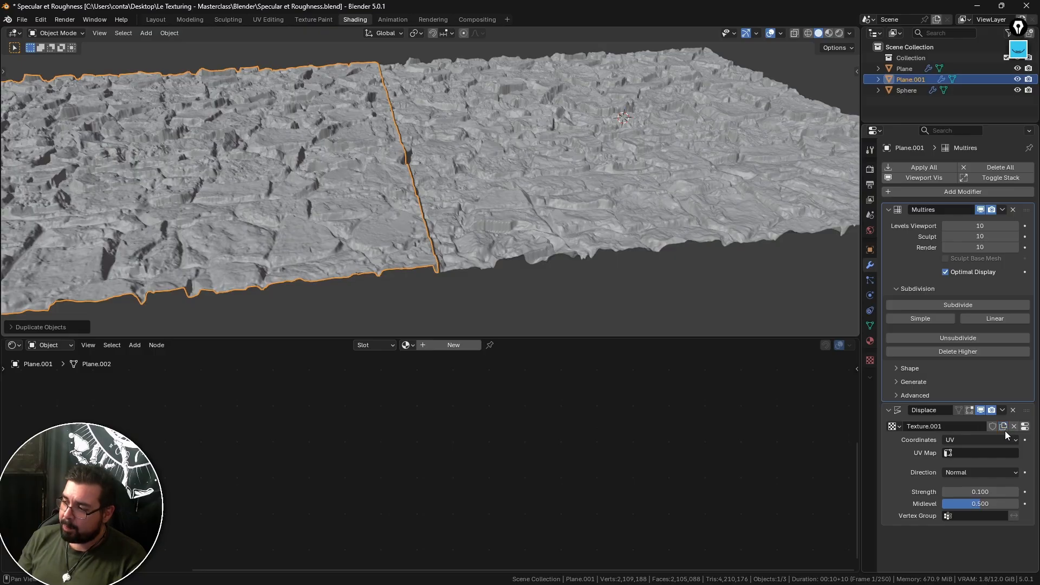
Step: Replace the copied texture's image with rock_wall_15_dispblur_1k.png from the 1K folder
{"action": "left_click", "coordinate": [870, 360]}
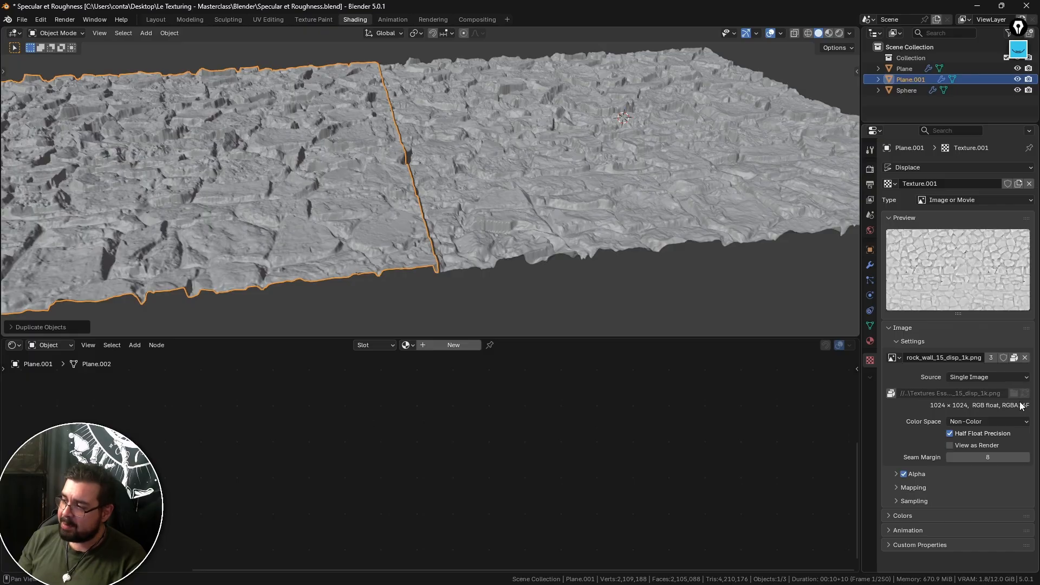
{"action": "left_click", "coordinate": [1024, 358]}
{"action": "left_click", "coordinate": [985, 357]}
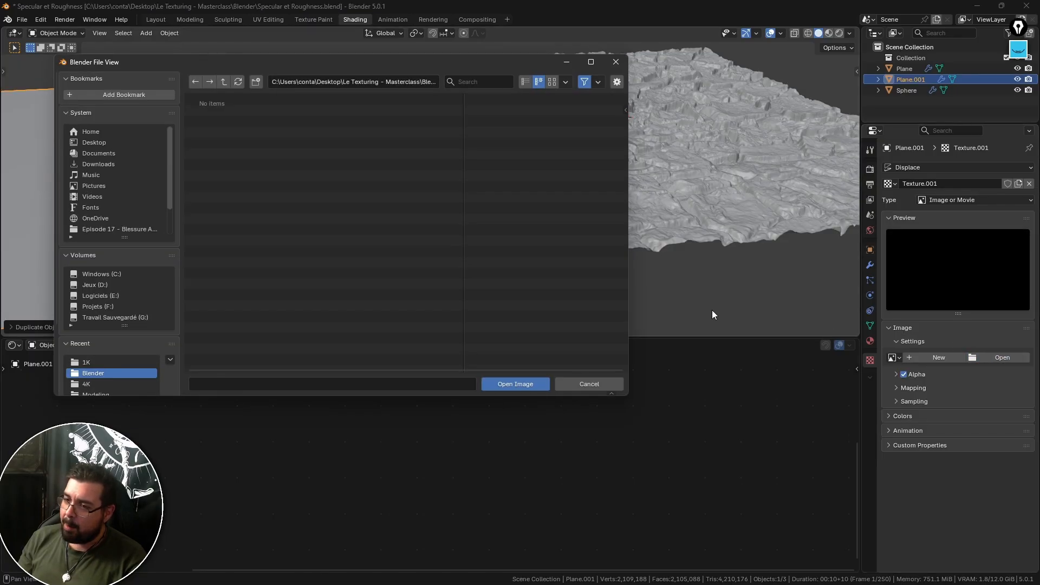
{"action": "left_click", "coordinate": [89, 362]}
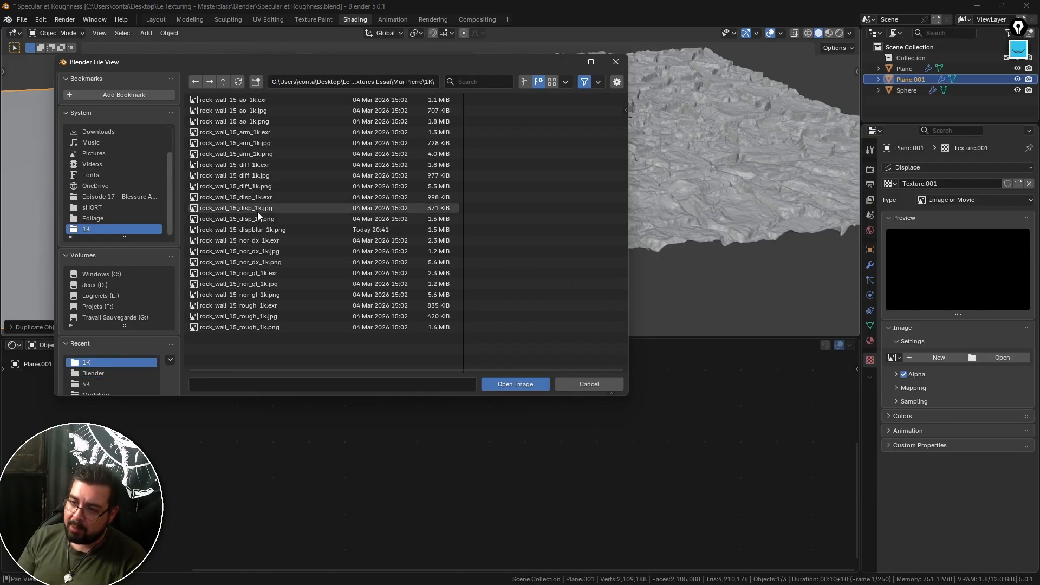
{"action": "double_click", "coordinate": [263, 229]}
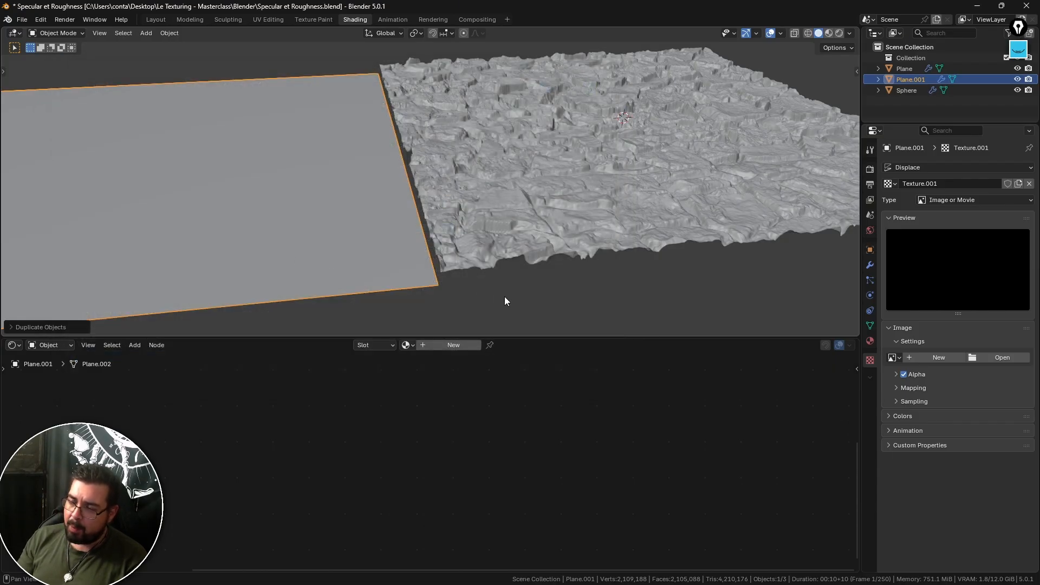
Step: Compare the relief of the blurred plane with the original plane, up close and from farther away
{"action": "middle_click_drag", "start_coordinate": [314, 198], "coordinate": [308, 236]}
{"action": "mouse_move", "coordinate": [550, 151]}
{"action": "middle_mouse_down"}
{"action": "mouse_move", "coordinate": [556, 136]}
{"action": "mouse_move", "coordinate": [542, 152]}
{"action": "middle_mouse_up"}
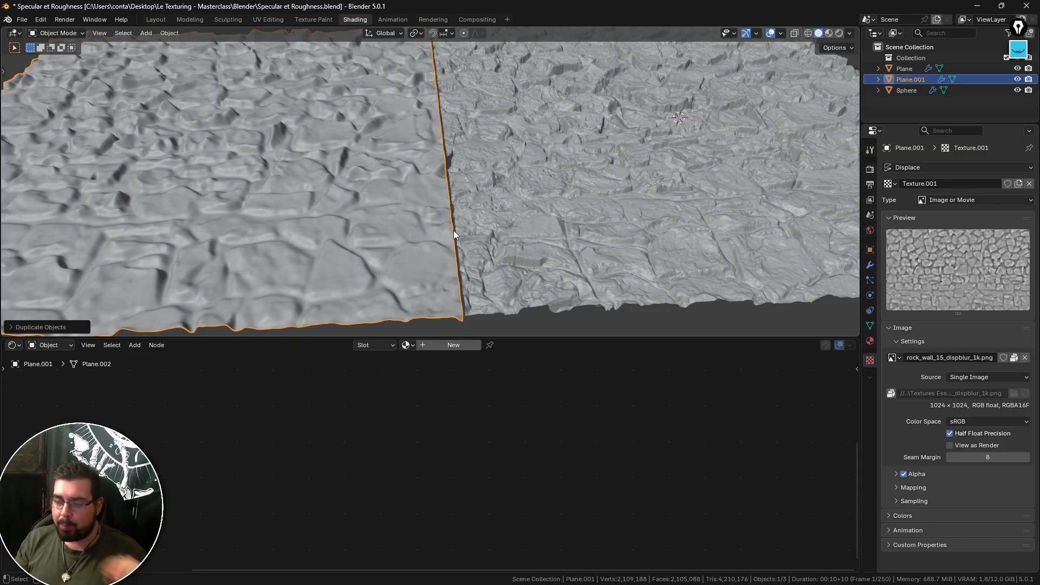
{"action": "middle_click_drag", "start_coordinate": [469, 206], "coordinate": [548, 162]}
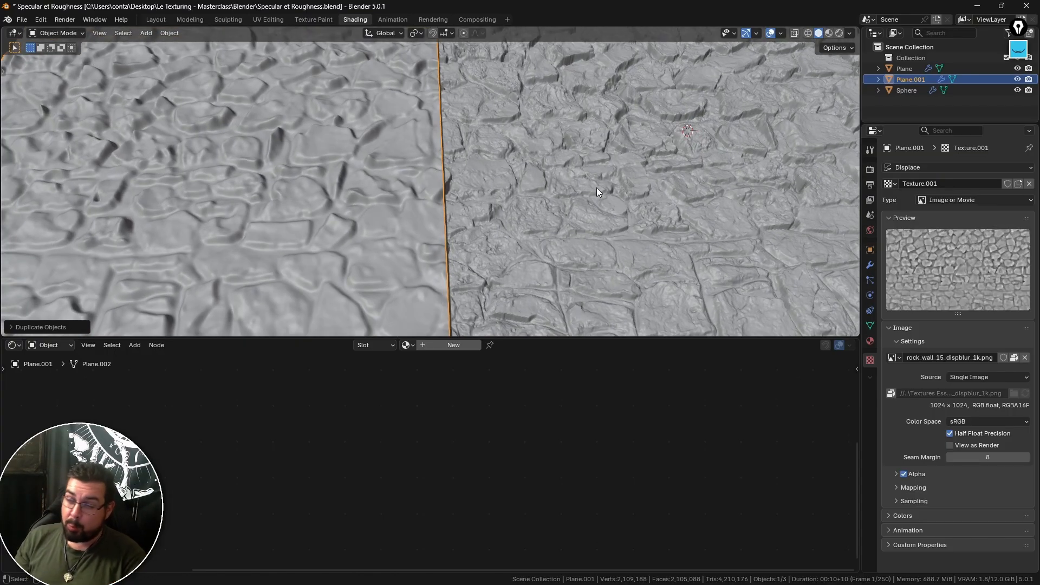
{"action": "middle_click_drag", "start_coordinate": [597, 187], "coordinate": [431, 183], "text": "shift"}
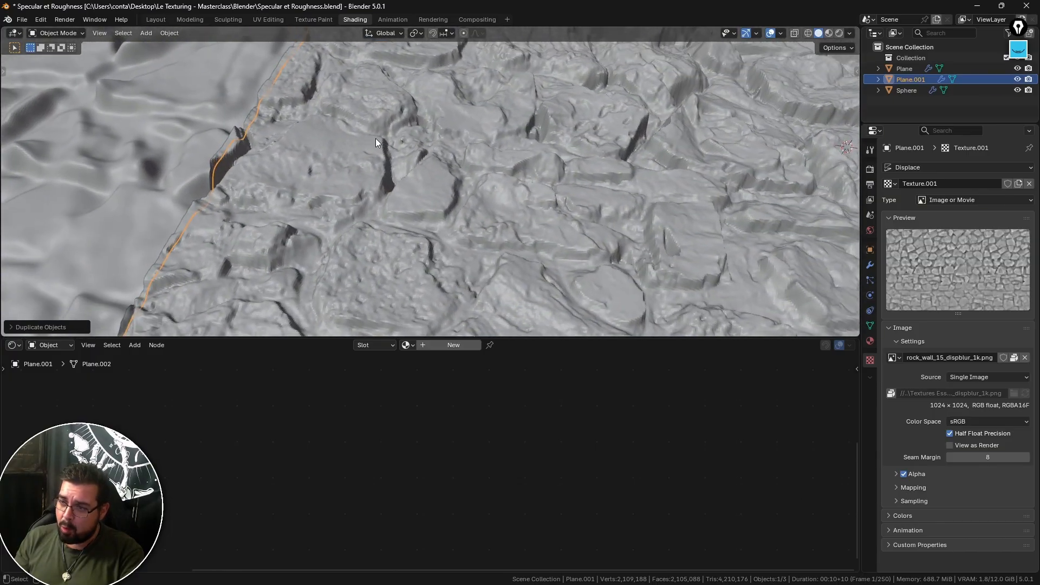
{"action": "middle_click_drag", "start_coordinate": [333, 207], "coordinate": [345, 194]}
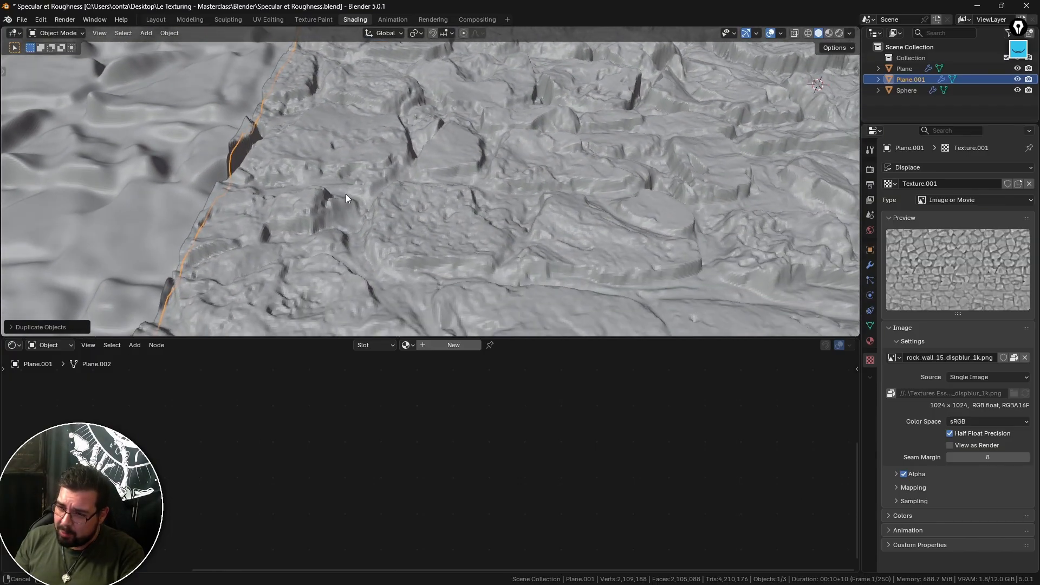
{"action": "middle_click_drag", "start_coordinate": [418, 206], "coordinate": [439, 226]}
{"action": "middle_click_drag", "start_coordinate": [442, 185], "coordinate": [496, 206]}
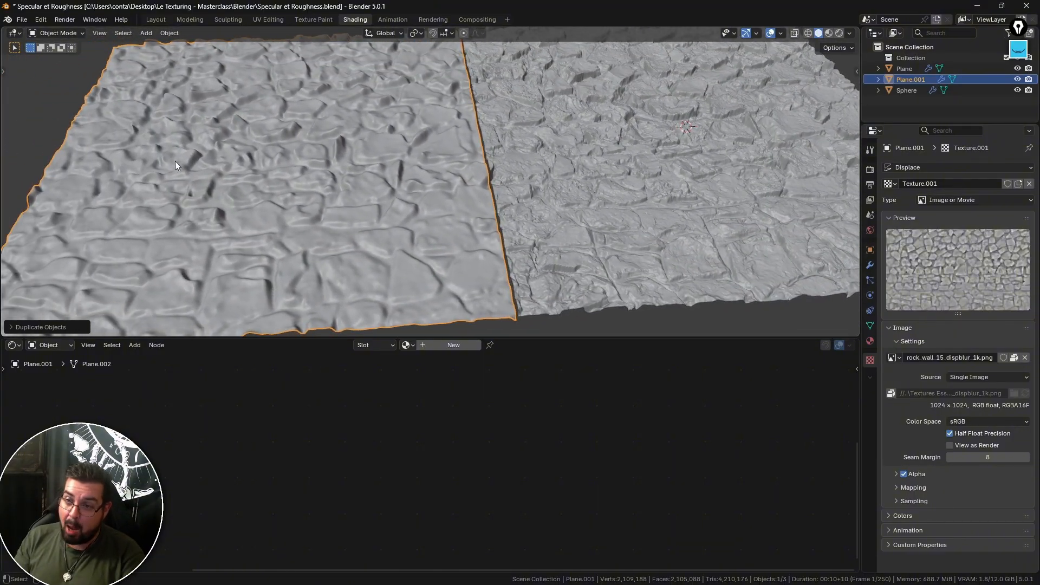
{"action": "middle_click_drag", "start_coordinate": [220, 211], "coordinate": [321, 236]}
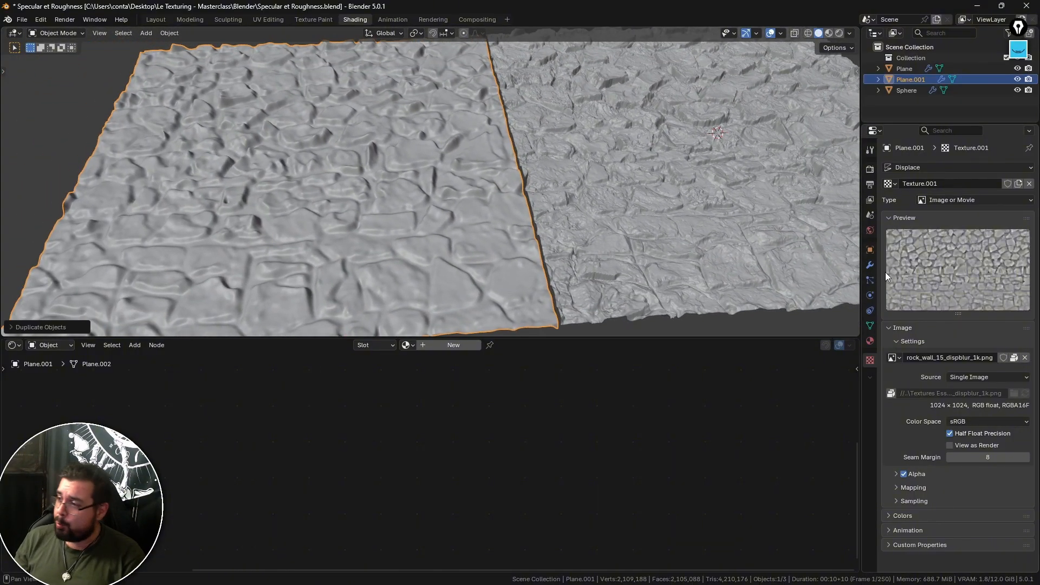
Step: Try to unsubdivide the duplicated plane's Multires modifier and set its viewport level to 8
{"action": "left_click", "coordinate": [870, 249]}
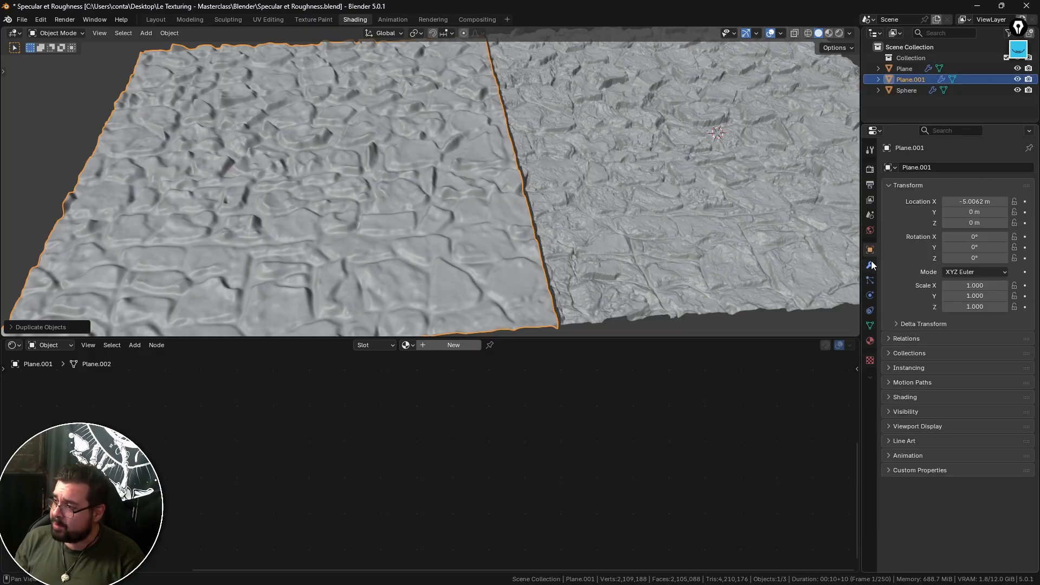
{"action": "left_click", "coordinate": [870, 265]}
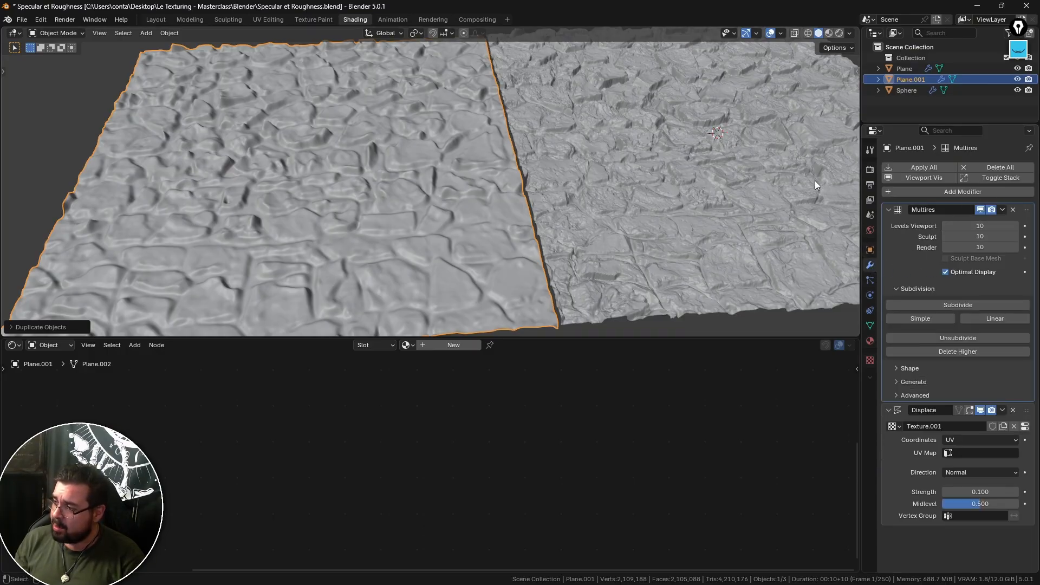
{"action": "left_click", "coordinate": [963, 341]}
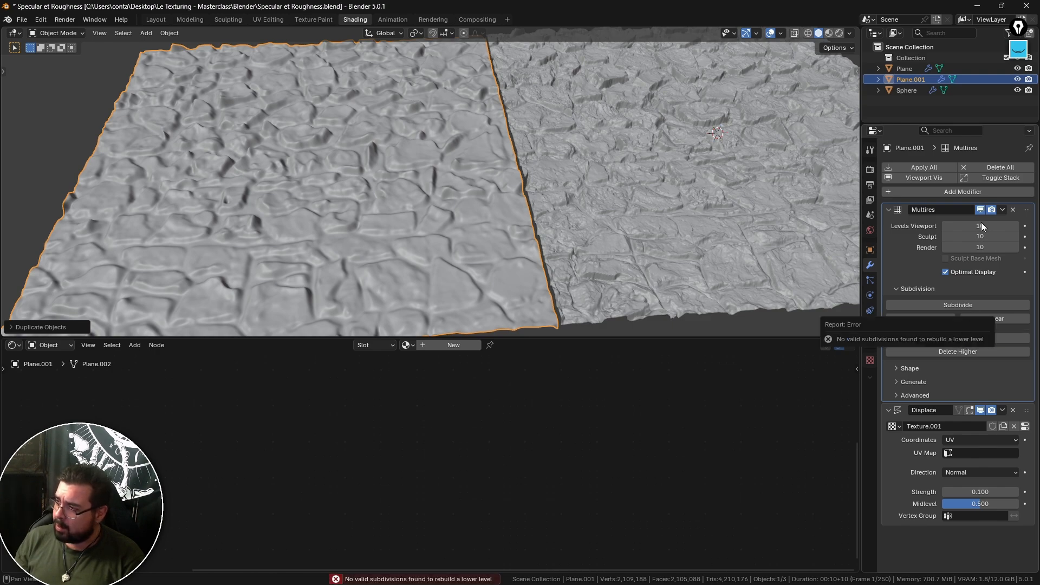
{"action": "left_click", "coordinate": [945, 226]}
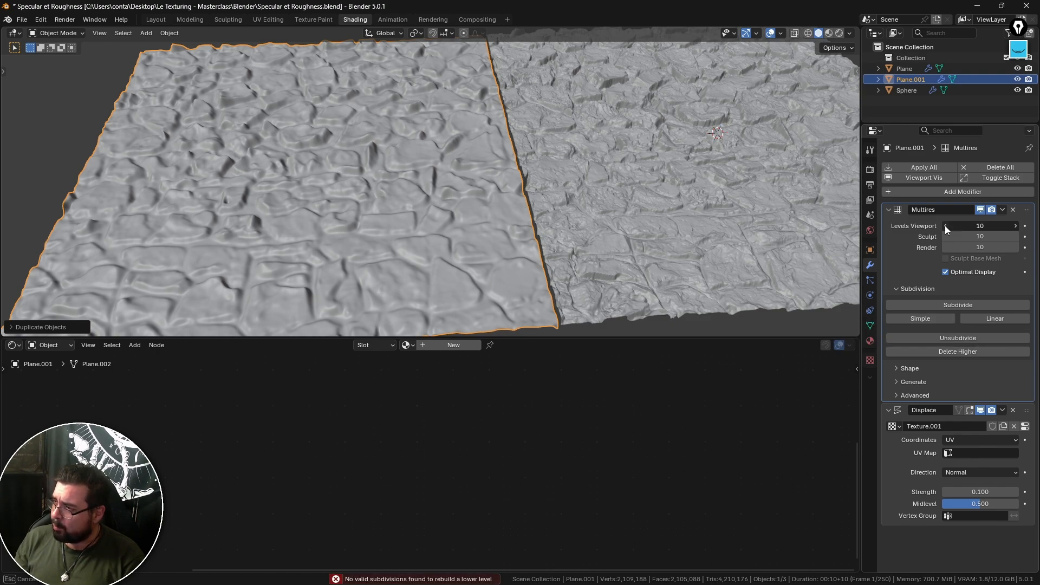
{"action": "left_click", "coordinate": [945, 226]}
{"action": "left_click", "coordinate": [945, 228]}
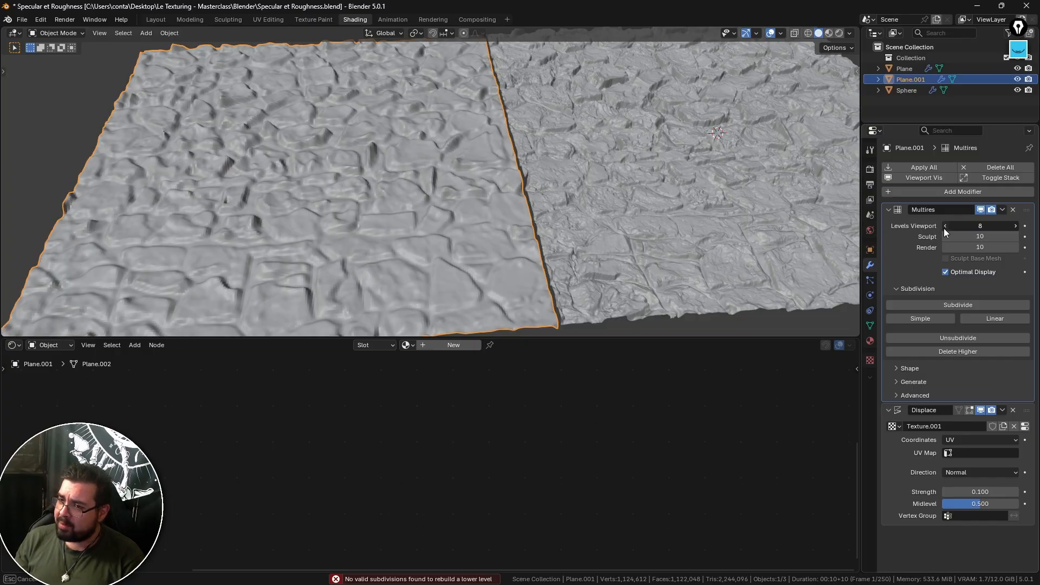
{"action": "left_click", "coordinate": [1012, 228]}
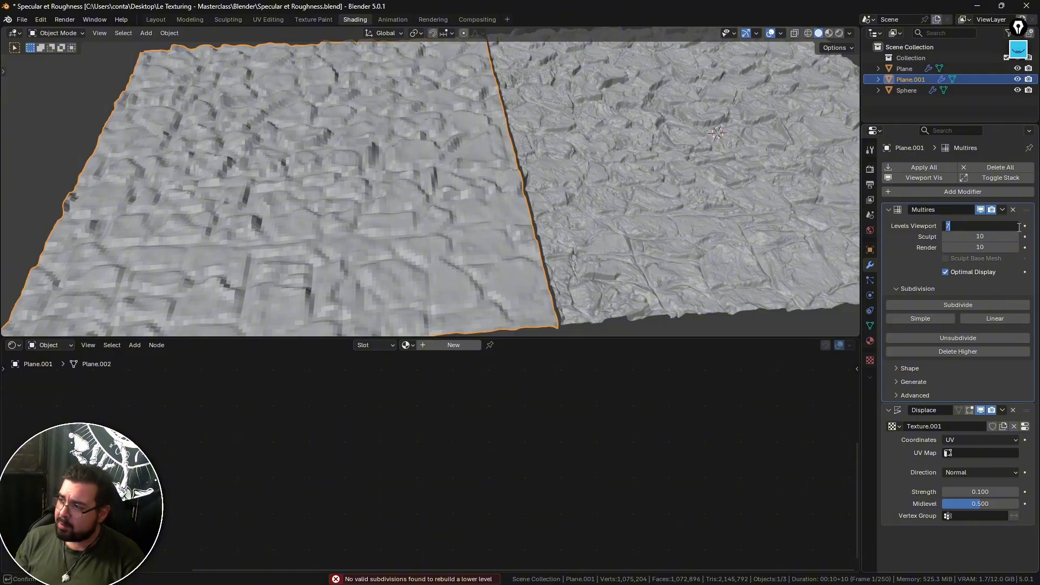
{"action": "key", "text": "Return"}
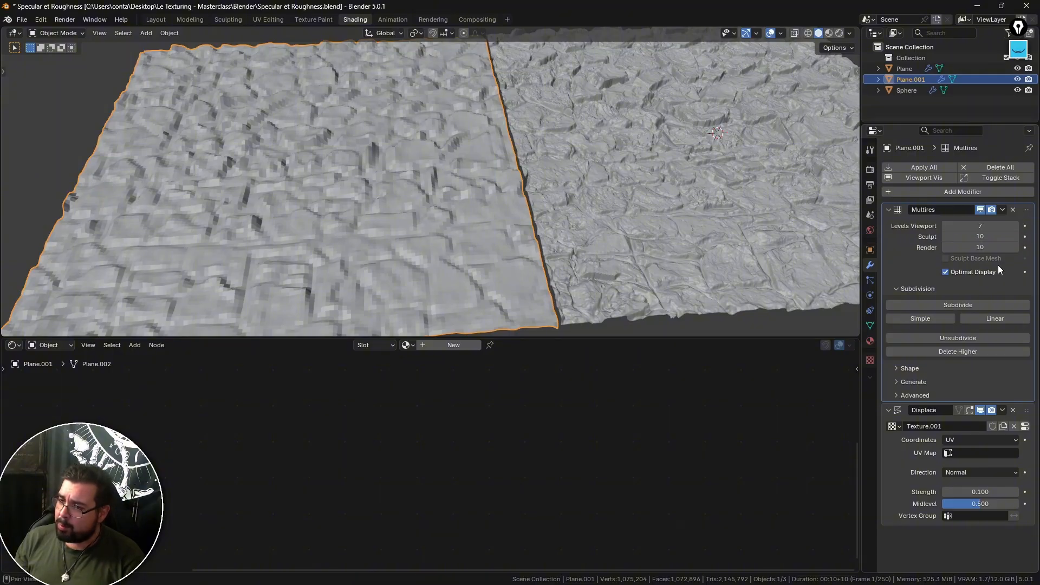
{"action": "left_click", "coordinate": [1017, 228]}
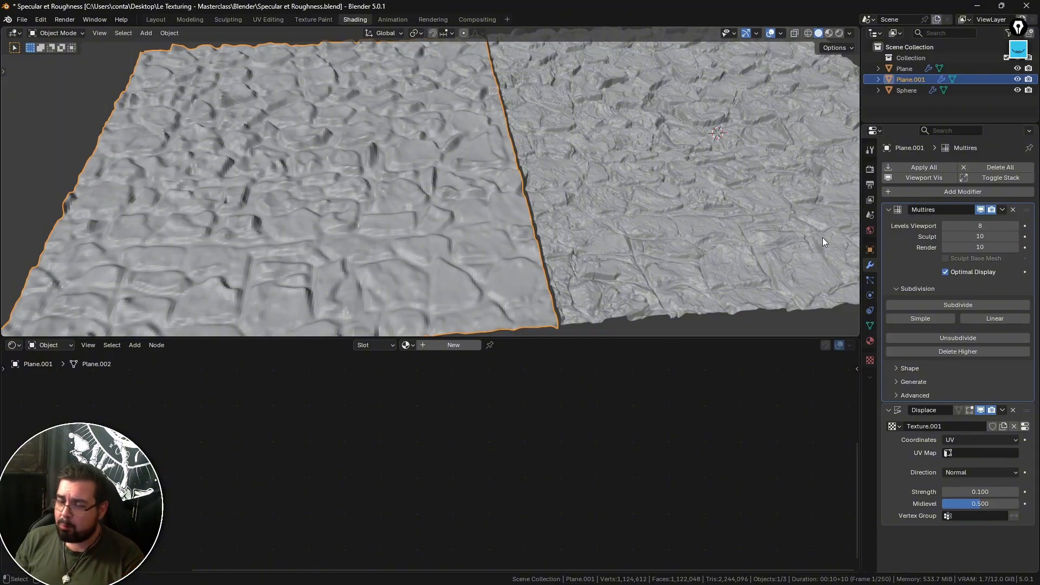
Step: Select the original displaced plane and switch the viewport to rendered shading
{"action": "middle_click_drag", "start_coordinate": [392, 209], "coordinate": [411, 217]}
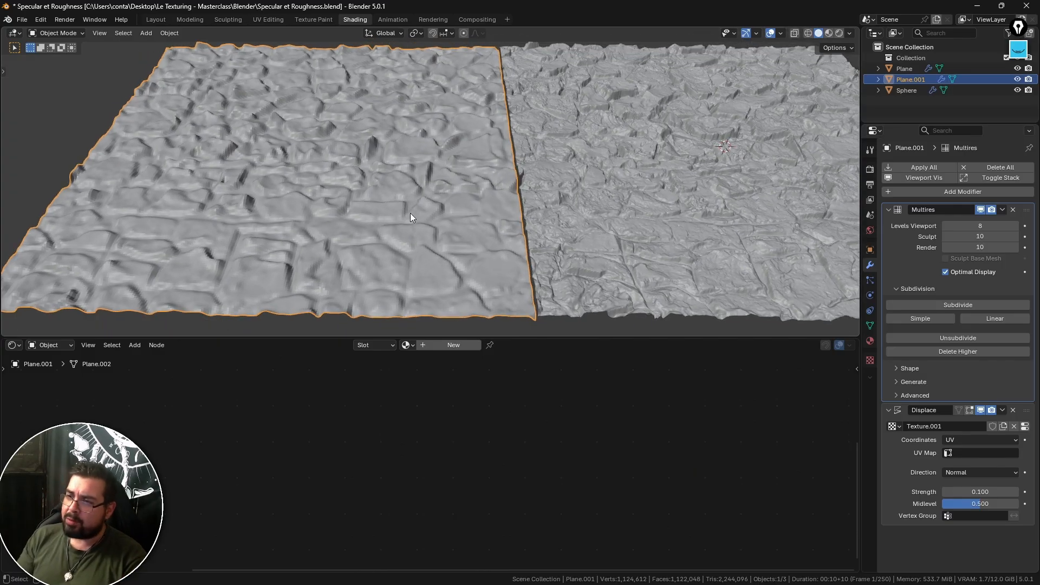
{"action": "left_click", "coordinate": [642, 179]}
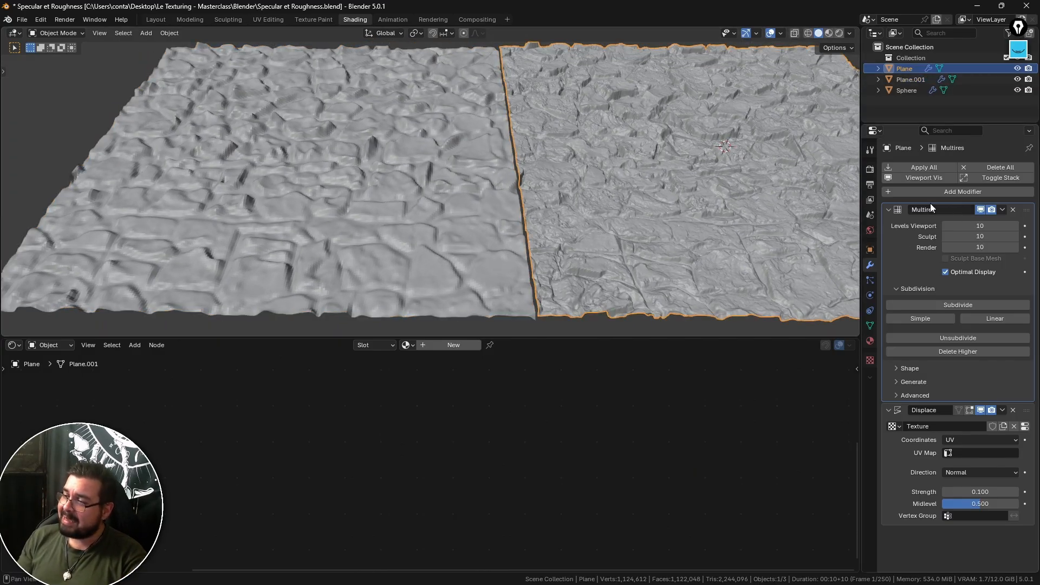
{"action": "middle_click_drag", "start_coordinate": [643, 163], "coordinate": [455, 210]}
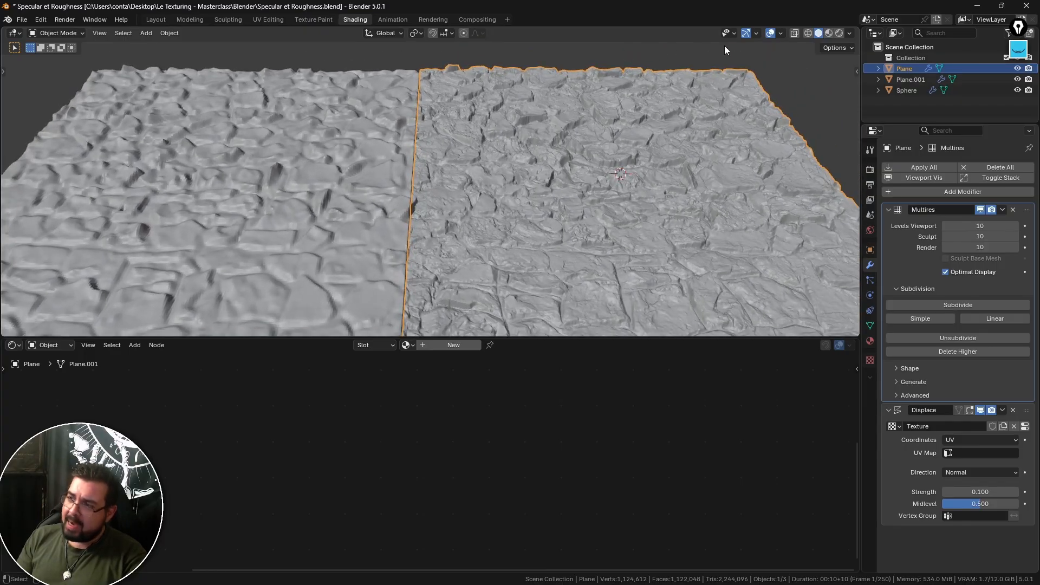
{"action": "left_click", "coordinate": [838, 33]}
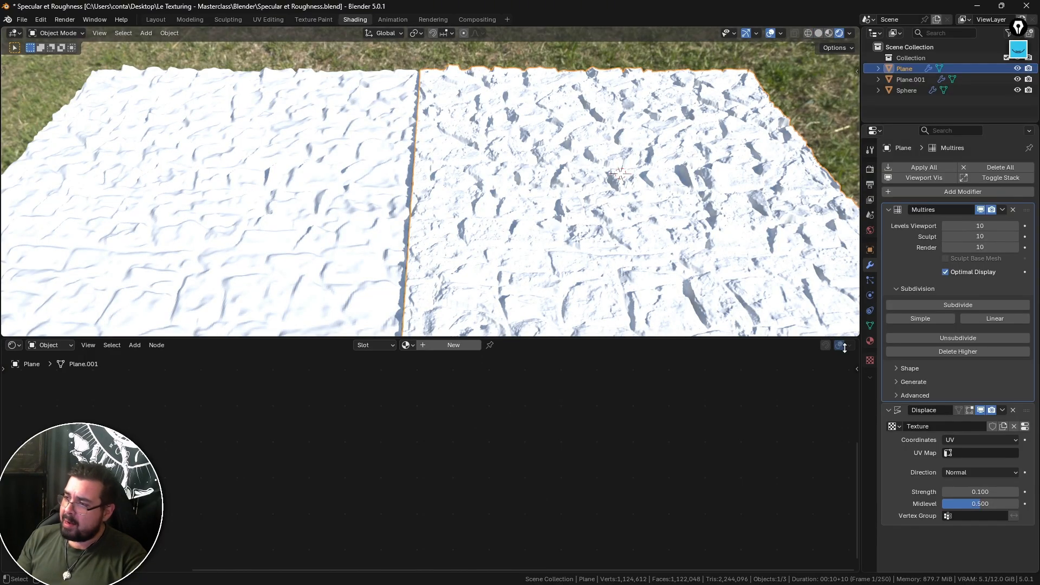
Step: Try M_BaseSpecularRoughness.001 on the original plane, and assign it the existing M_BaseSpecularRoughness material instead
{"action": "left_click", "coordinate": [869, 340]}
{"action": "left_click", "coordinate": [890, 213]}
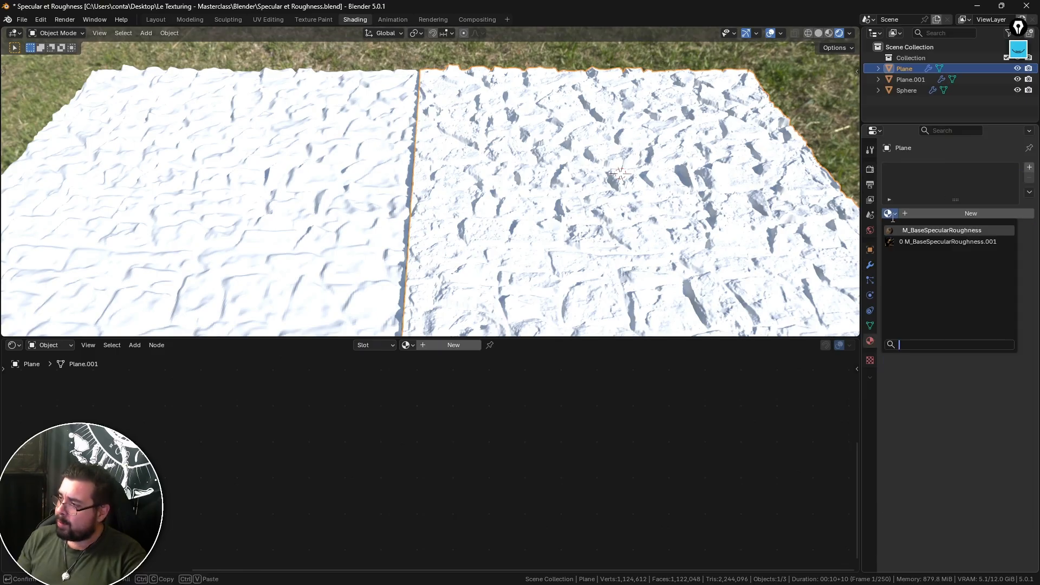
{"action": "left_click", "coordinate": [932, 240]}
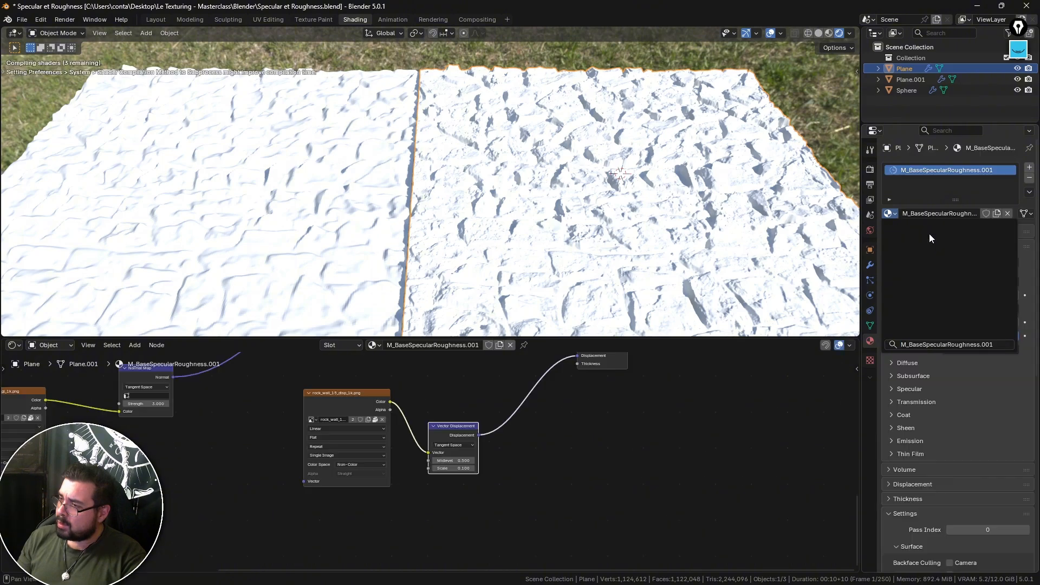
{"action": "left_click", "coordinate": [890, 213]}
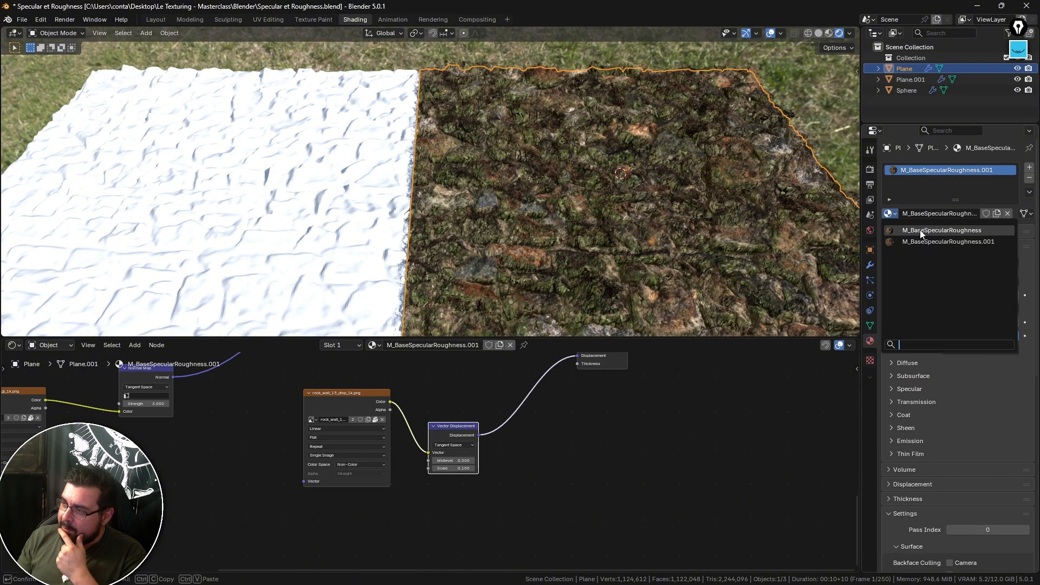
{"action": "left_click", "coordinate": [921, 230]}
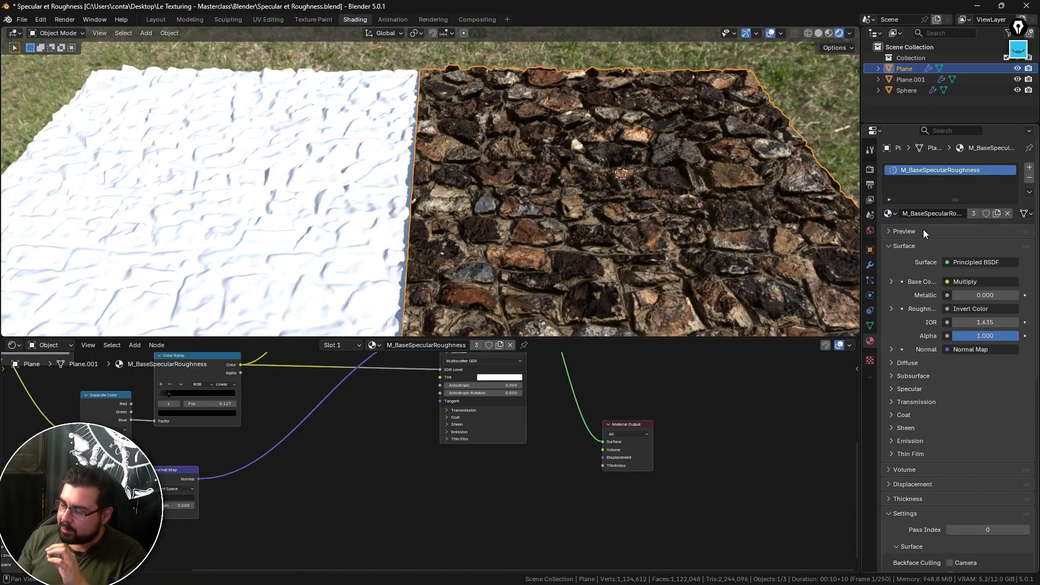
Step: Assign the existing M_BaseSpecularRoughness material to the untextured duplicate plane, Plane.001
{"action": "middle_click_drag", "start_coordinate": [597, 209], "coordinate": [470, 212]}
{"action": "middle_click_drag", "start_coordinate": [381, 233], "coordinate": [502, 292]}
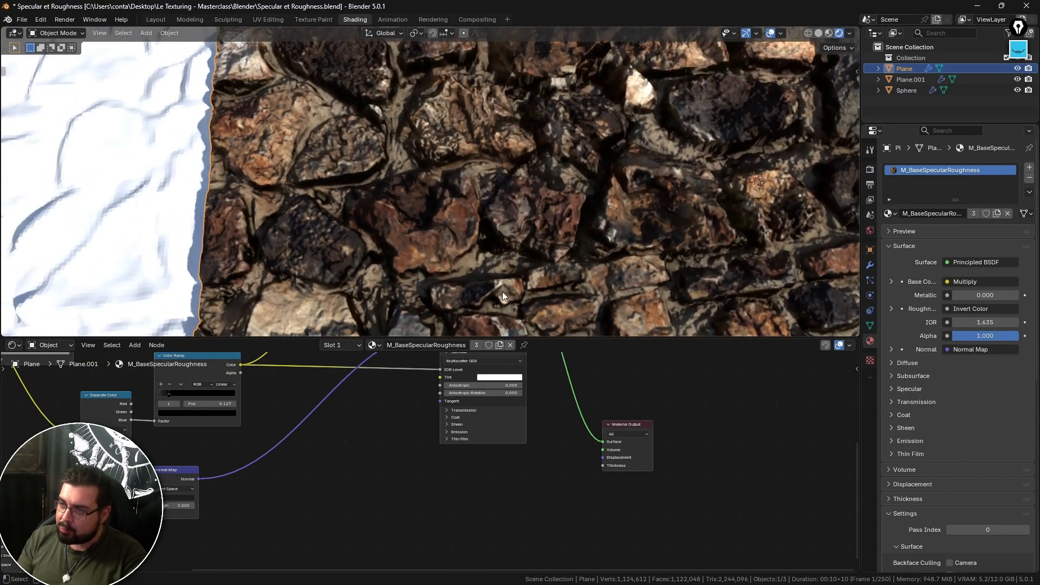
{"action": "scroll", "coordinate": [518, 199], "scroll_direction": "up", "scroll_amount": 3}
{"action": "scroll", "coordinate": [518, 200], "scroll_direction": "down", "scroll_amount": 5}
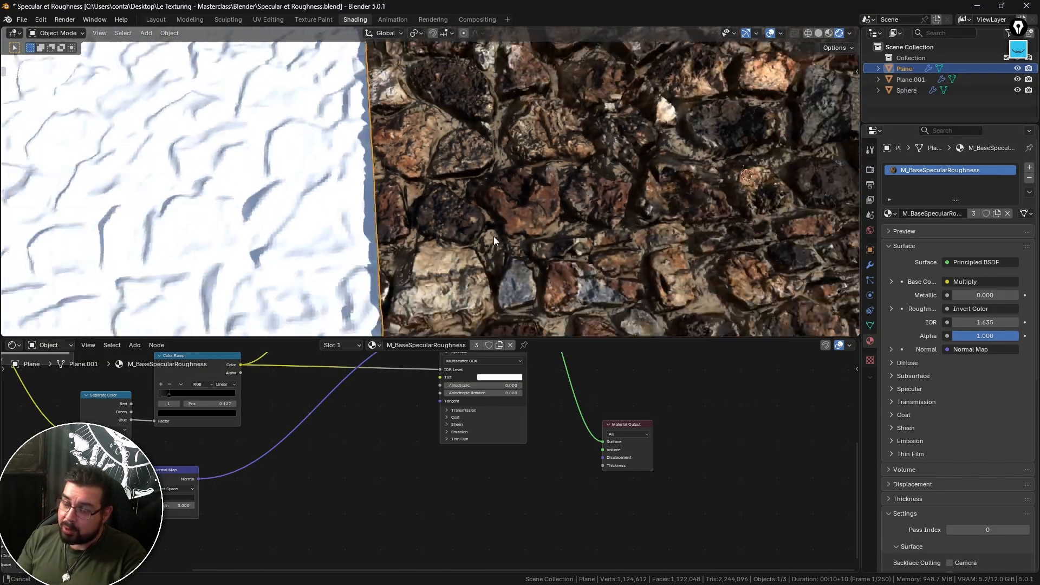
{"action": "left_click", "coordinate": [599, 257]}
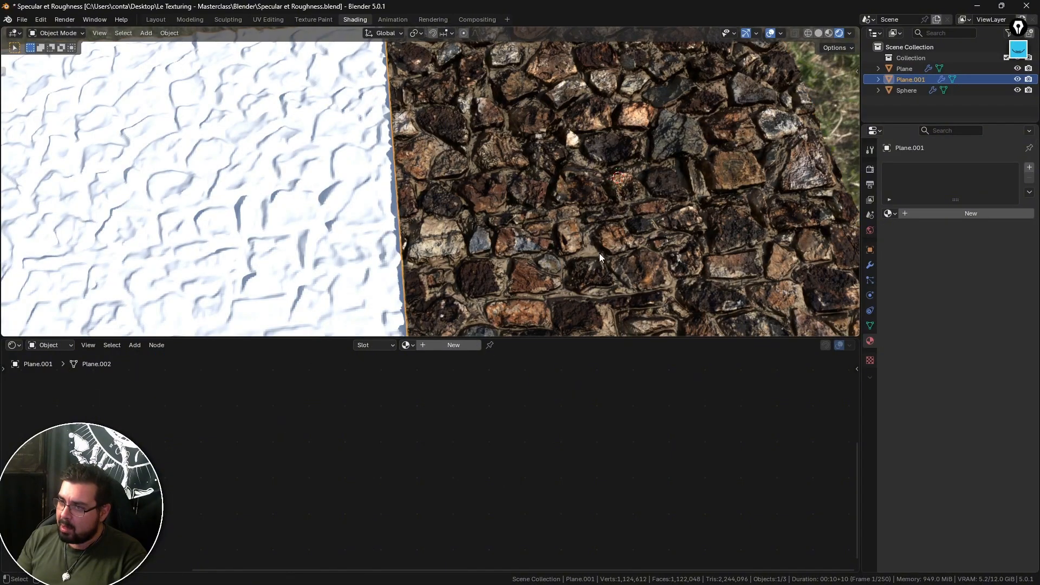
{"action": "left_click", "coordinate": [890, 214]}
{"action": "left_click", "coordinate": [912, 230]}
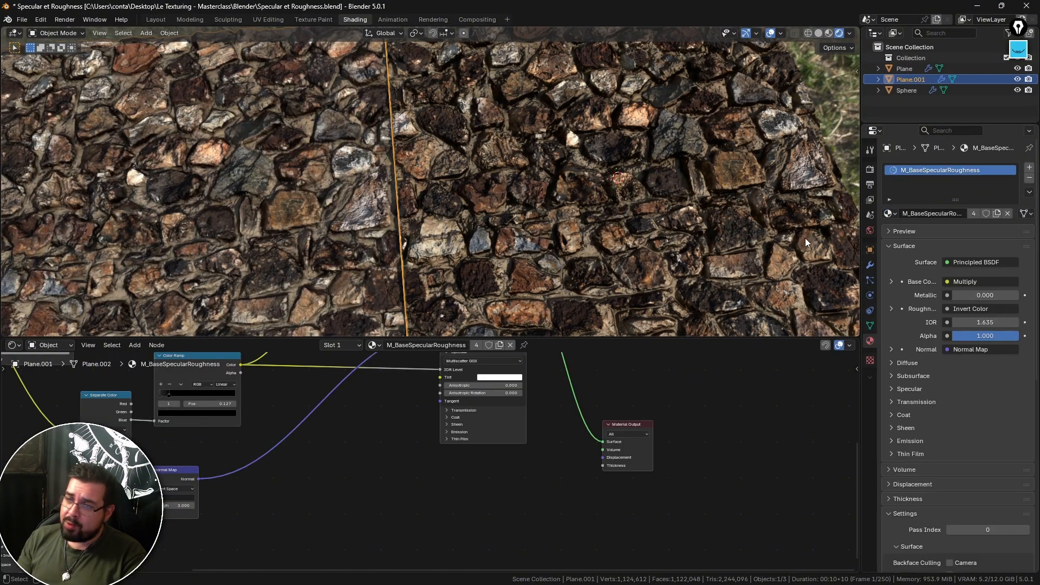
Step: Set the Normal Map node's strength to 2 in the shared stone material and compare both planes
{"action": "middle_click_drag", "start_coordinate": [324, 249], "coordinate": [331, 209]}
{"action": "scroll", "coordinate": [325, 244], "scroll_direction": "down", "scroll_amount": 3}
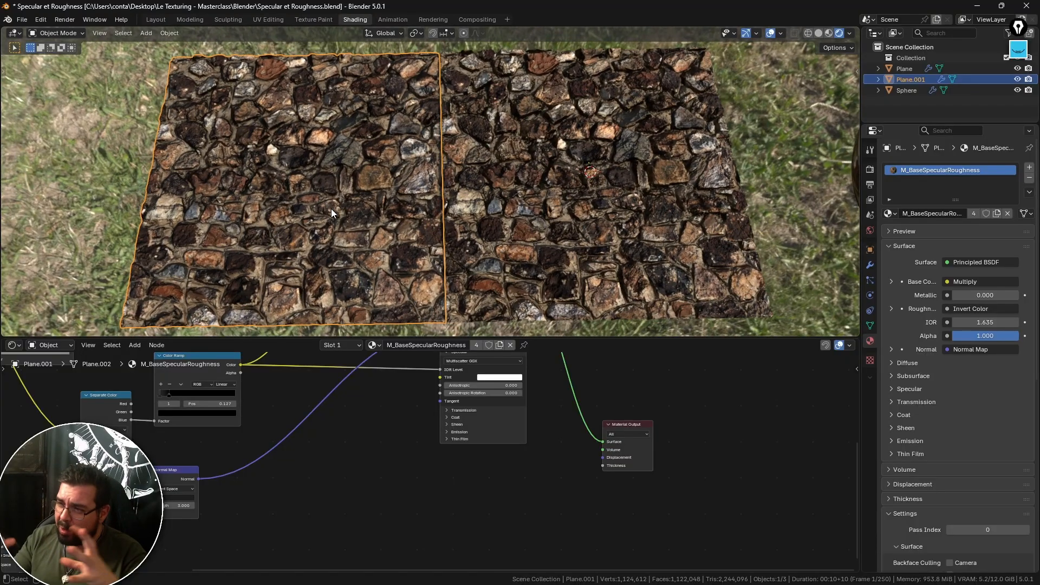
{"action": "mouse_move", "coordinate": [425, 183]}
{"action": "middle_mouse_down"}
{"action": "mouse_move", "coordinate": [441, 171]}
{"action": "mouse_move", "coordinate": [428, 162]}
{"action": "middle_mouse_up"}
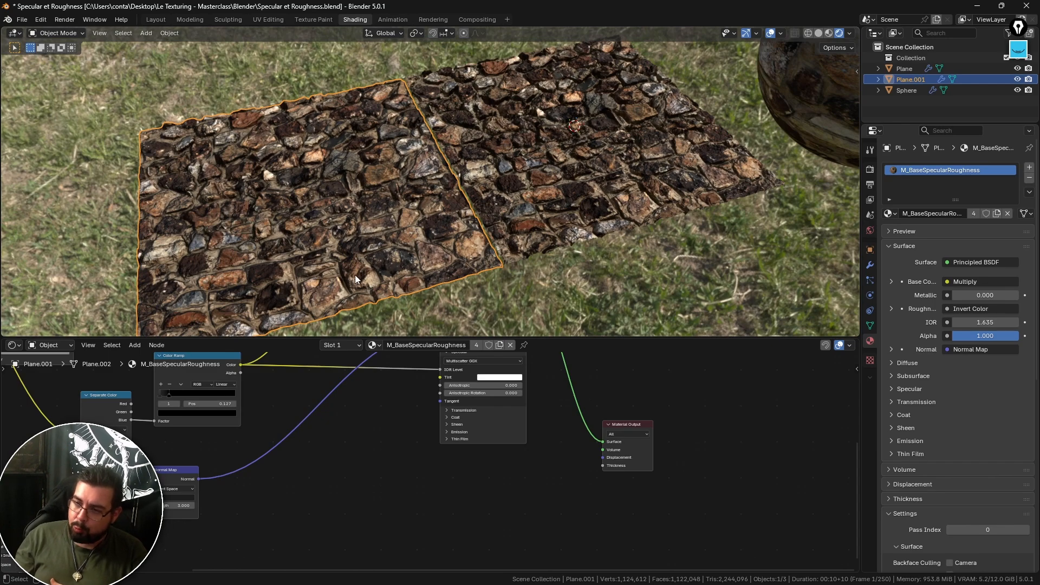
{"action": "left_click", "coordinate": [190, 506]}
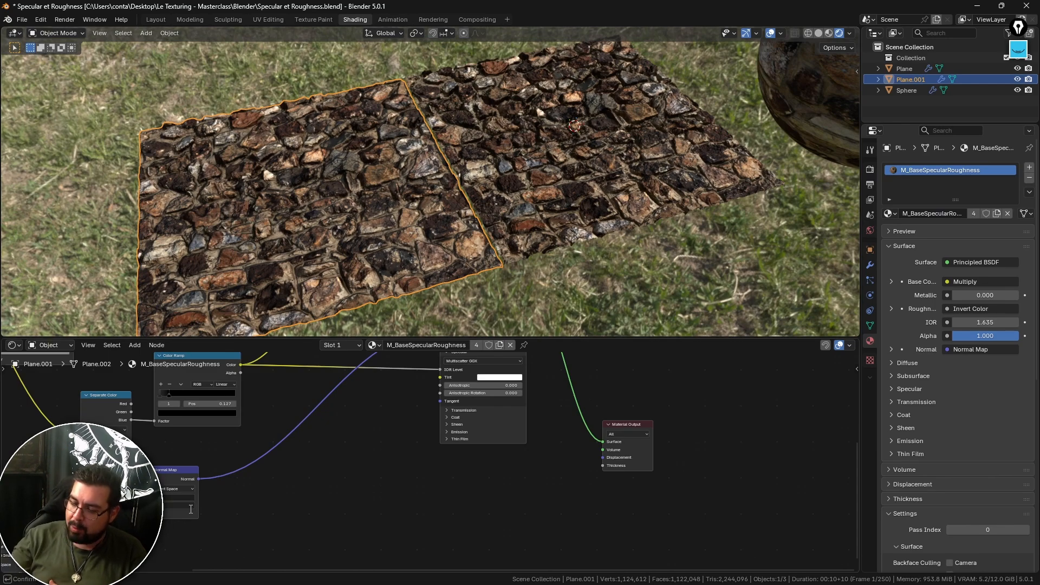
{"action": "type", "text": "2"}
{"action": "key", "text": "Return"}
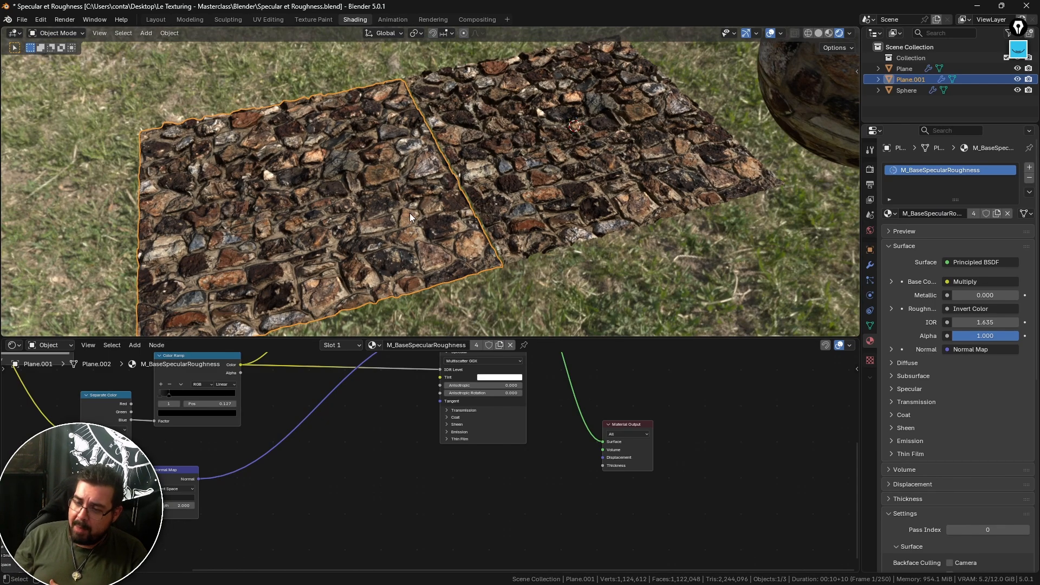
{"action": "middle_click_drag", "start_coordinate": [402, 185], "coordinate": [558, 153]}
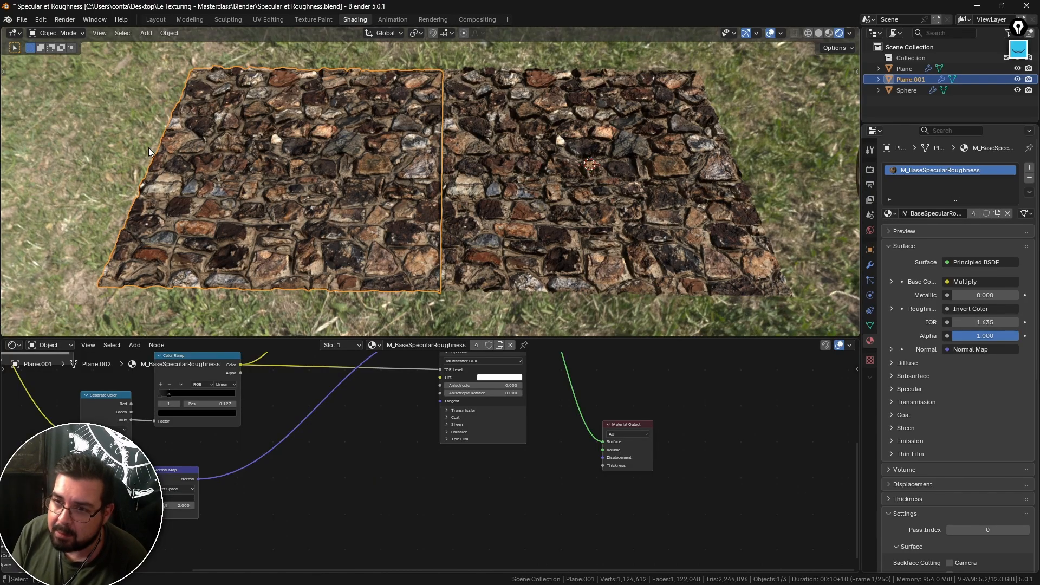
Step: Save the Specular et Roughness.blend file and close Blender
{"action": "left_click", "coordinate": [22, 20]}
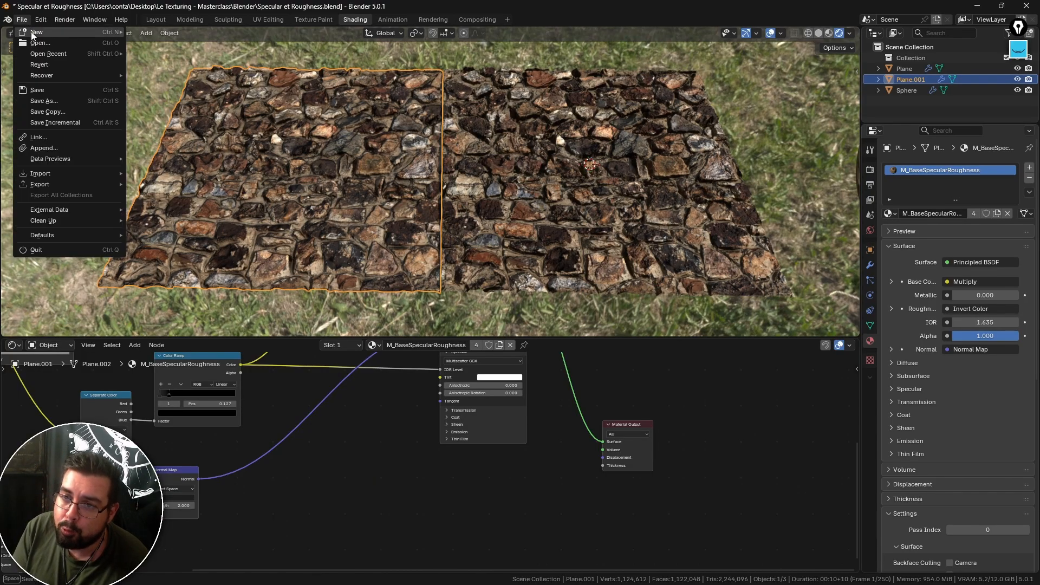
{"action": "left_click", "coordinate": [57, 89]}
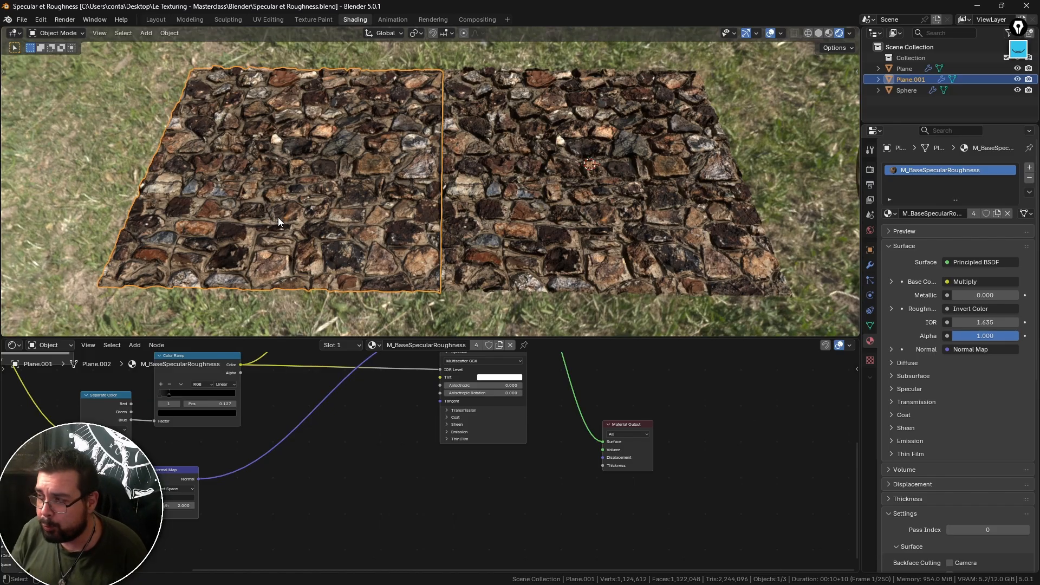
{"action": "left_click", "coordinate": [1027, 13]}
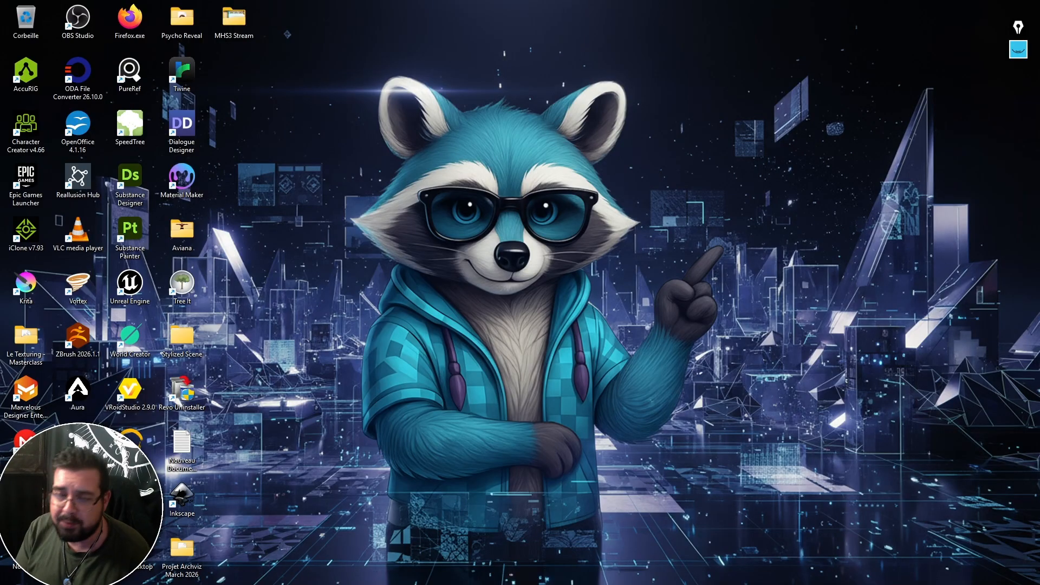